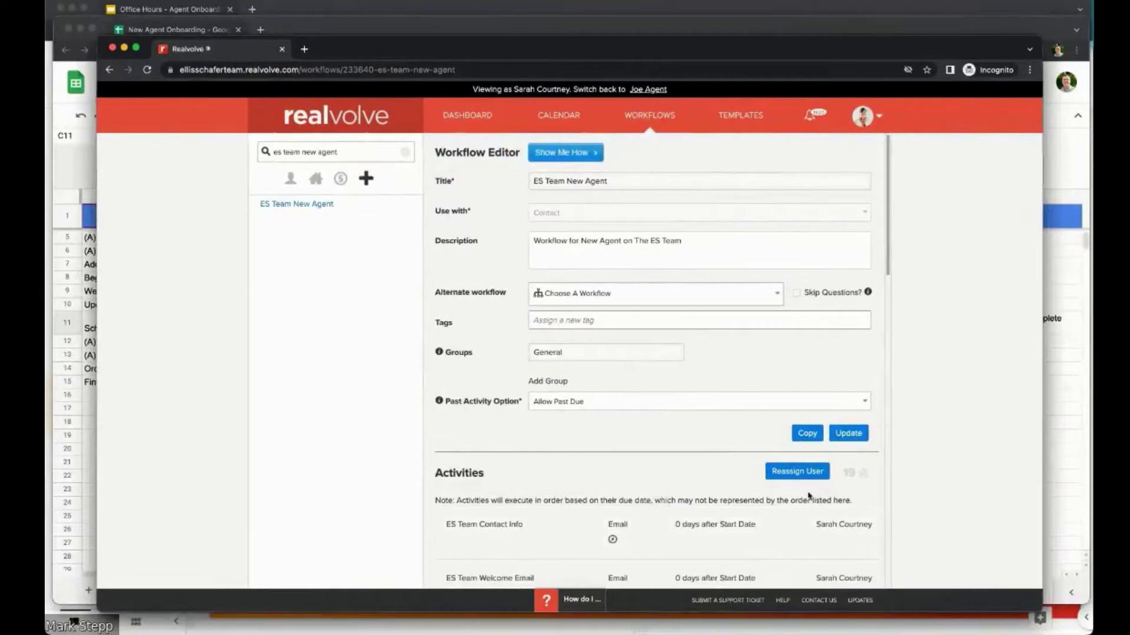
Step: Scroll to the Activities list and open the ES Team Contact Info activity's edit form
scroll(794, 483, down, 2)
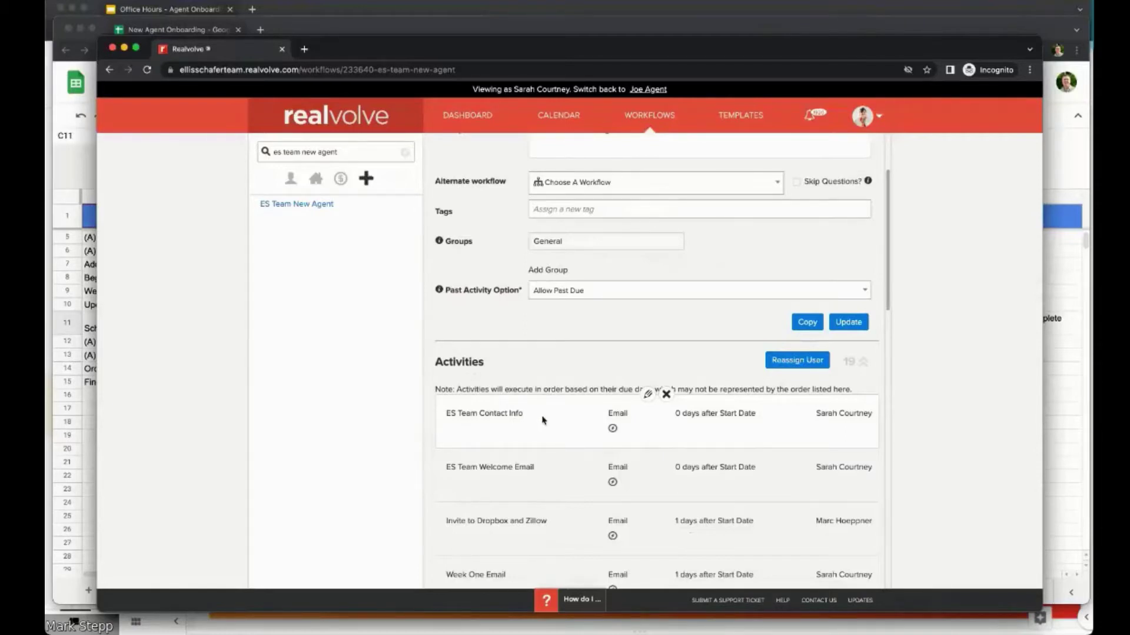
click(648, 395)
scroll(636, 382, down, 3)
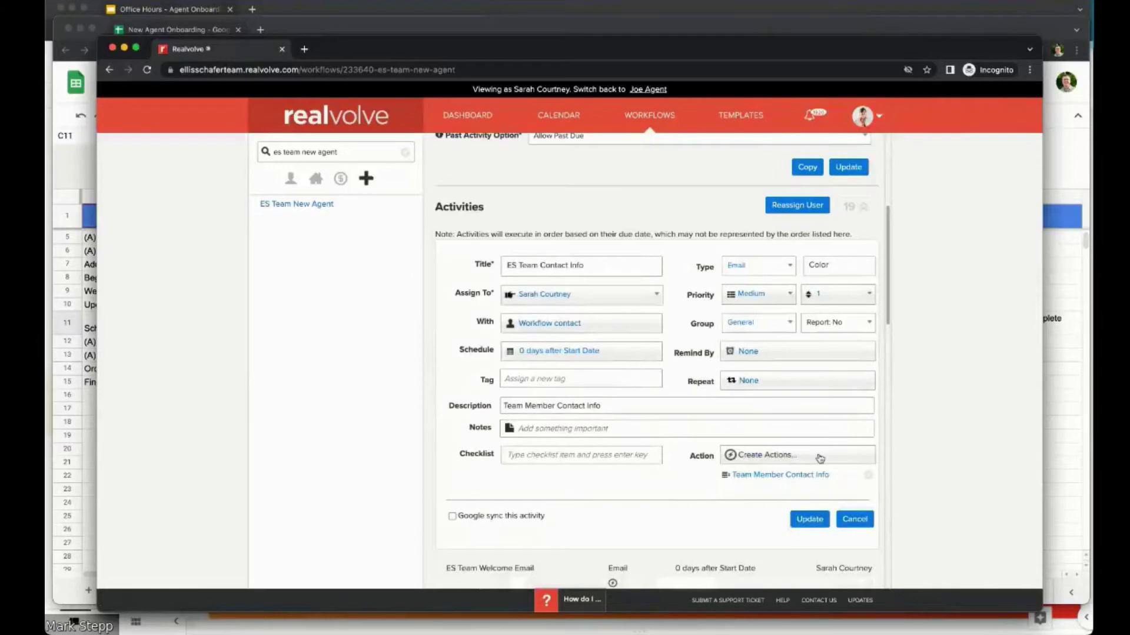
Step: Open the ES Team Contact Info email template in a new Template Editor tab and reposition the window
click(780, 476)
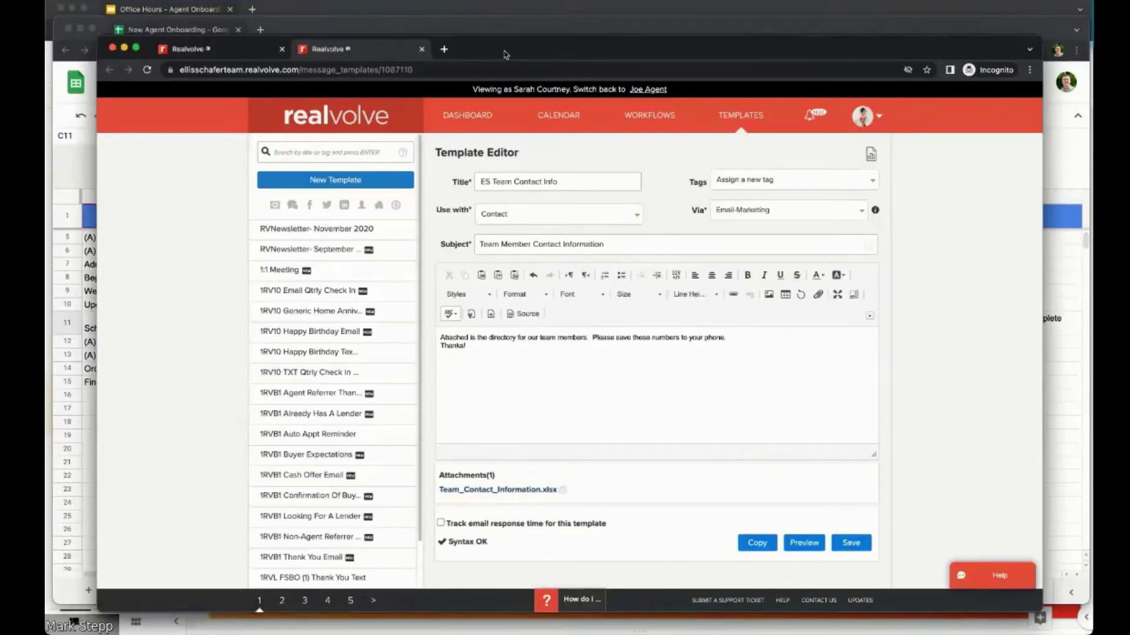
drag(503, 54, 475, 52)
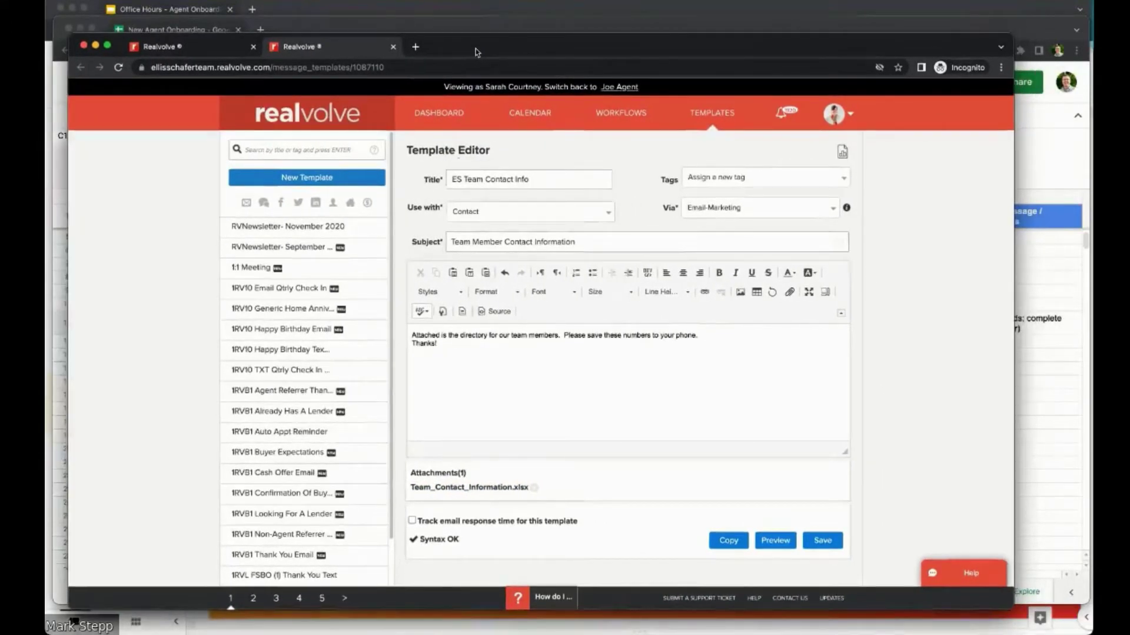
drag(476, 48, 468, 38)
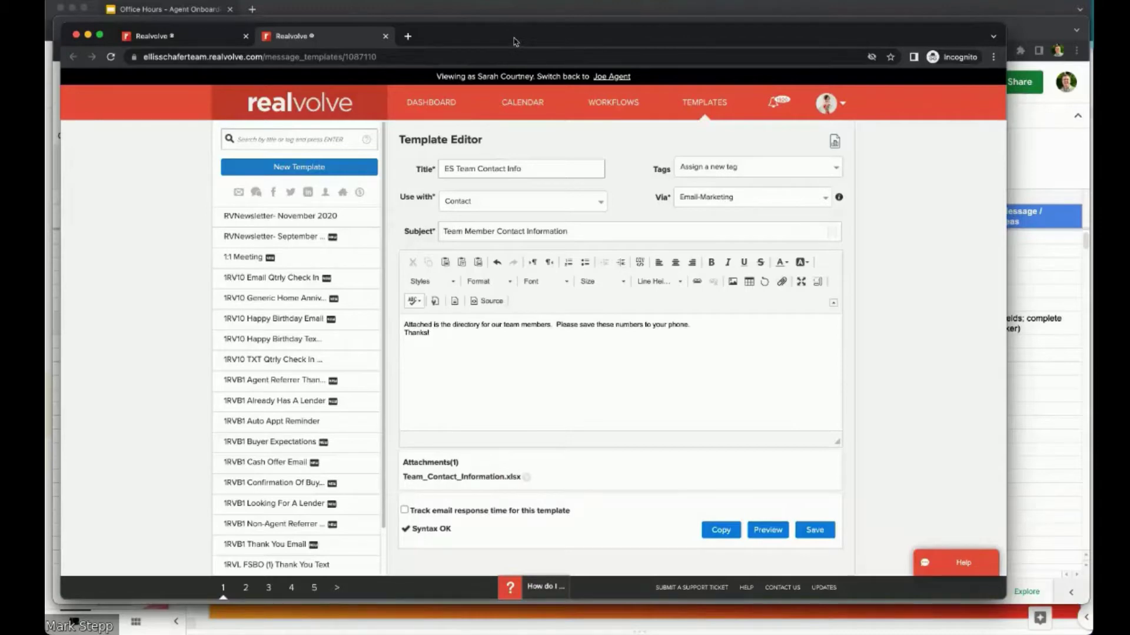
Step: Return to the workflow tab and cancel the ES Team Contact Info action details
click(207, 37)
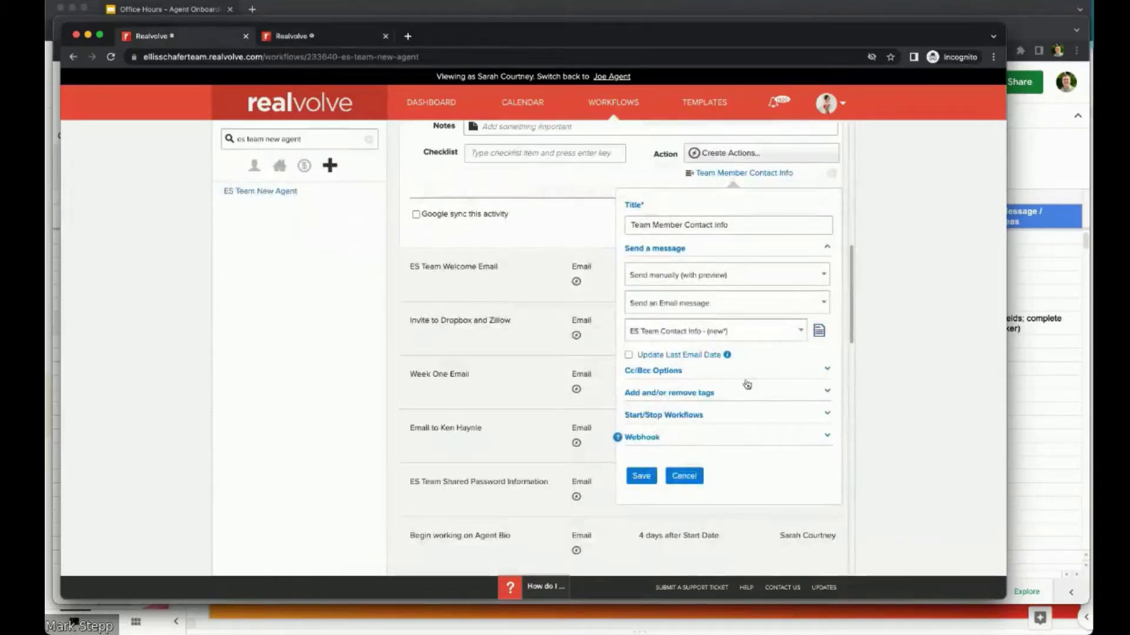
click(683, 475)
scroll(524, 234, up, 3)
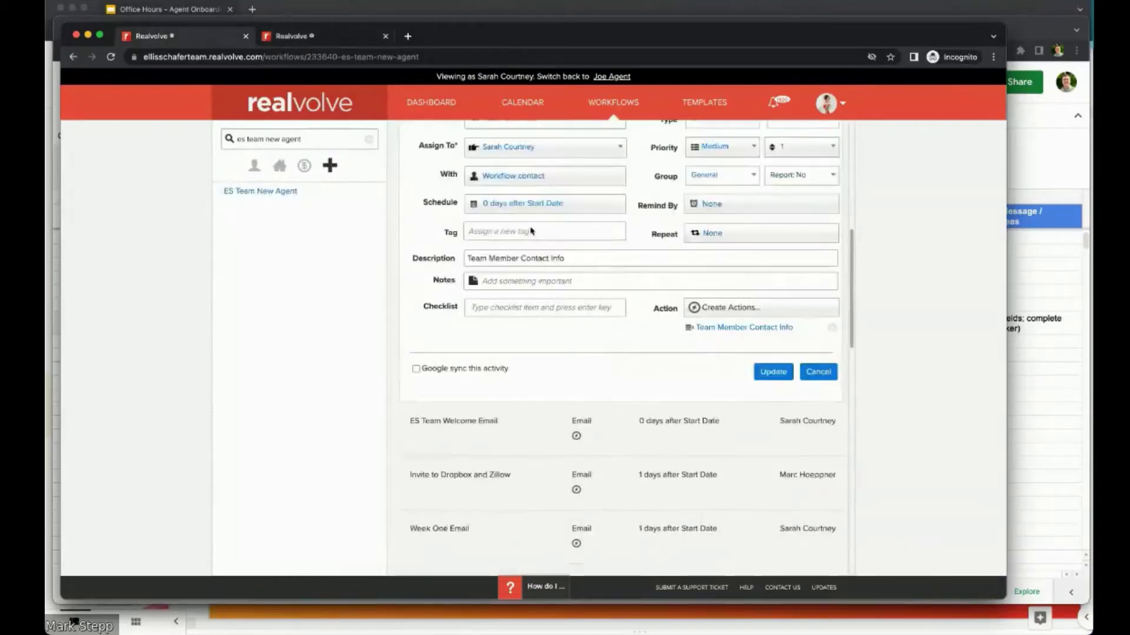
scroll(530, 231, up, 1)
click(647, 266)
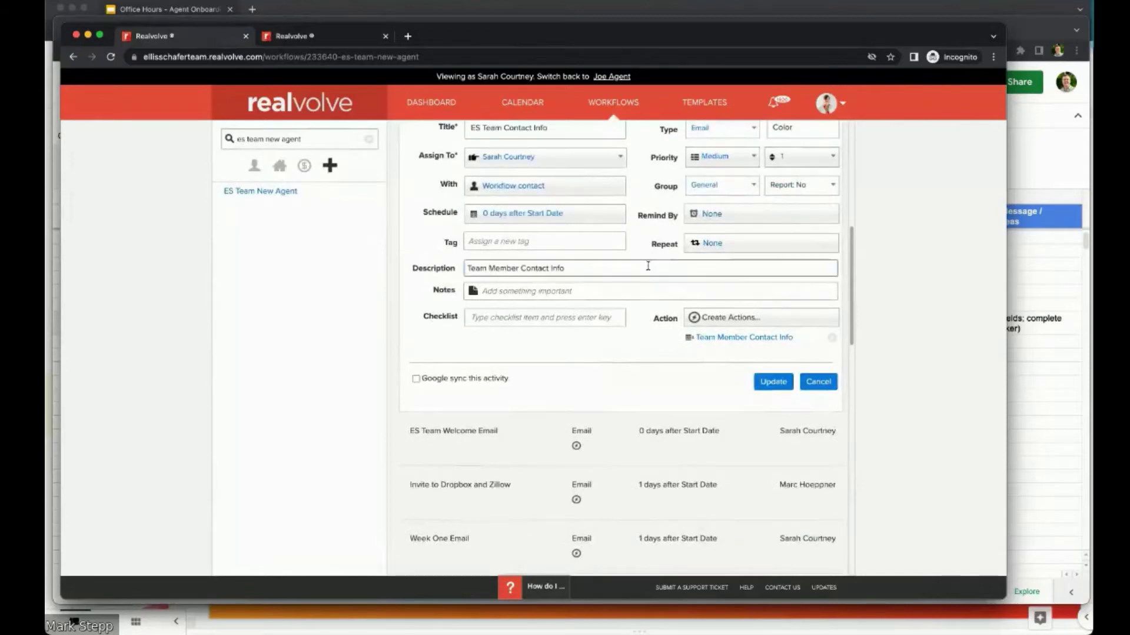
scroll(648, 266, down, 5)
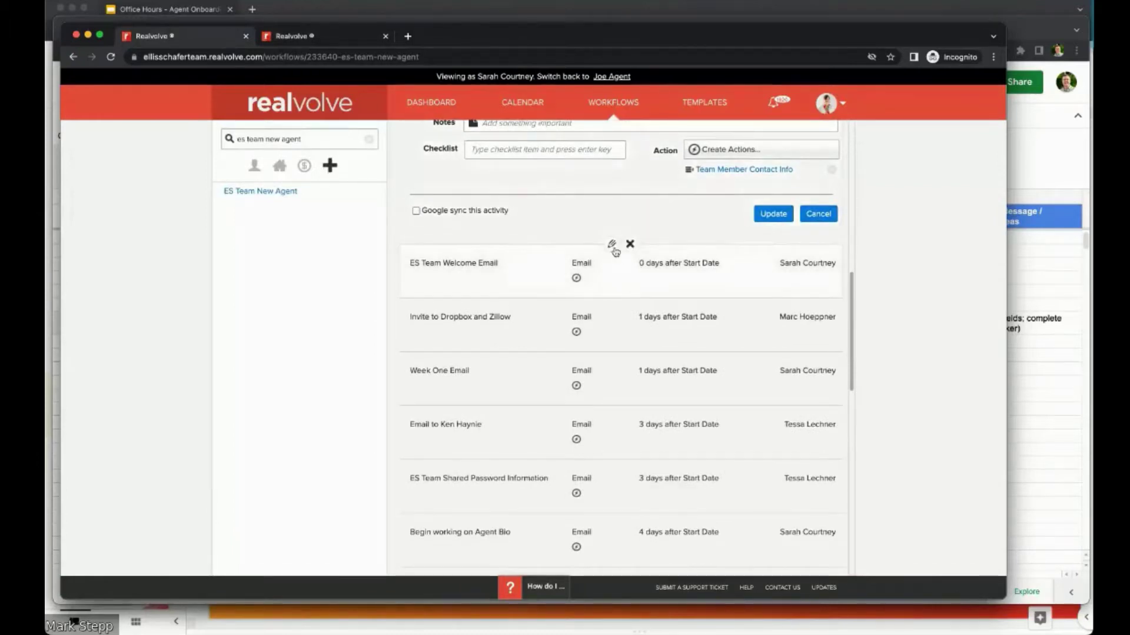
Step: Edit the ES Team Welcome Email activity, check its recipient, and view its send-message action
click(613, 245)
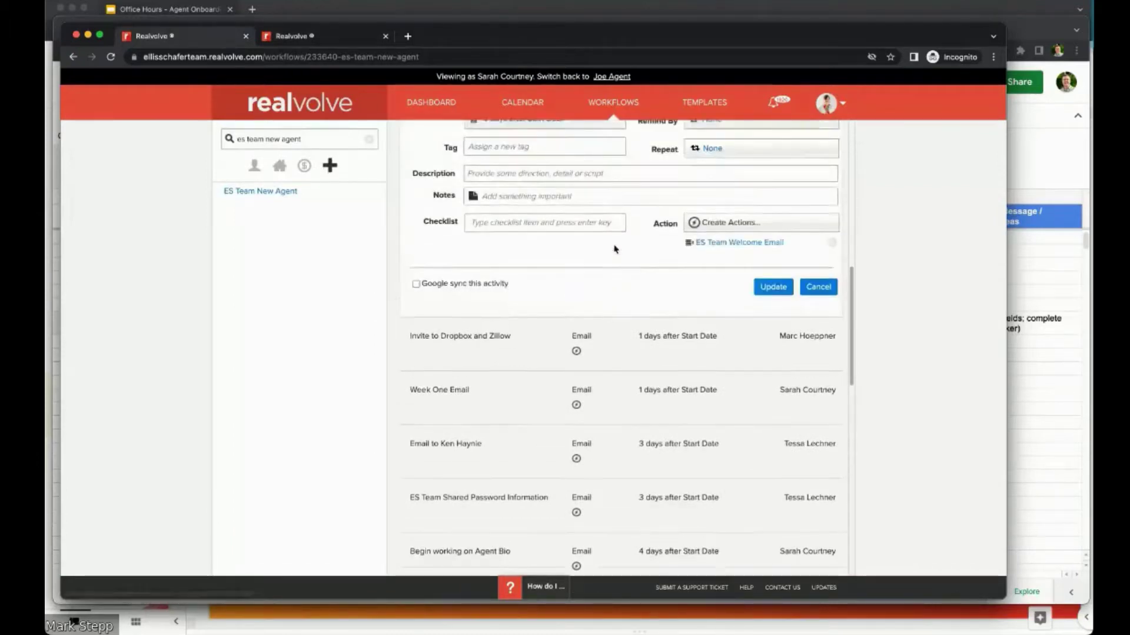
click(562, 151)
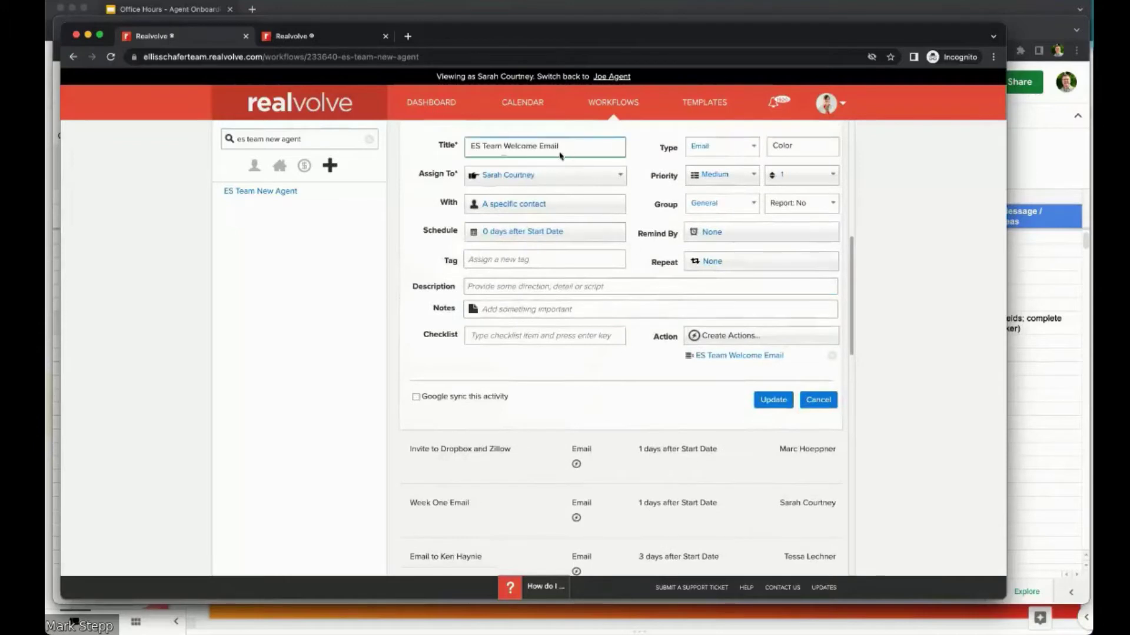
click(532, 205)
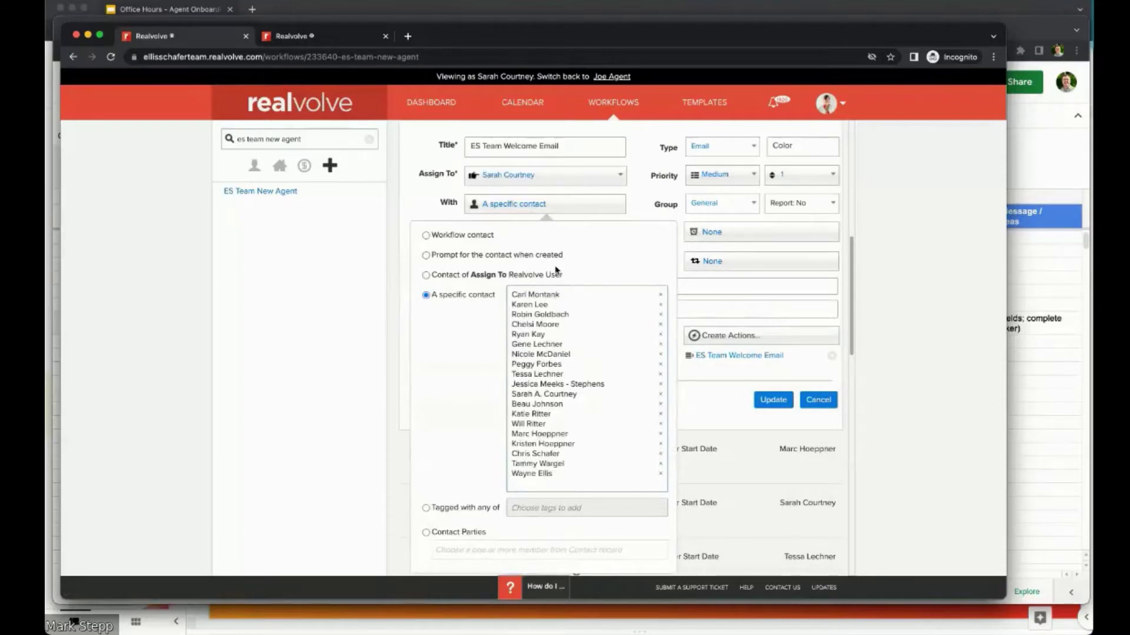
click(626, 203)
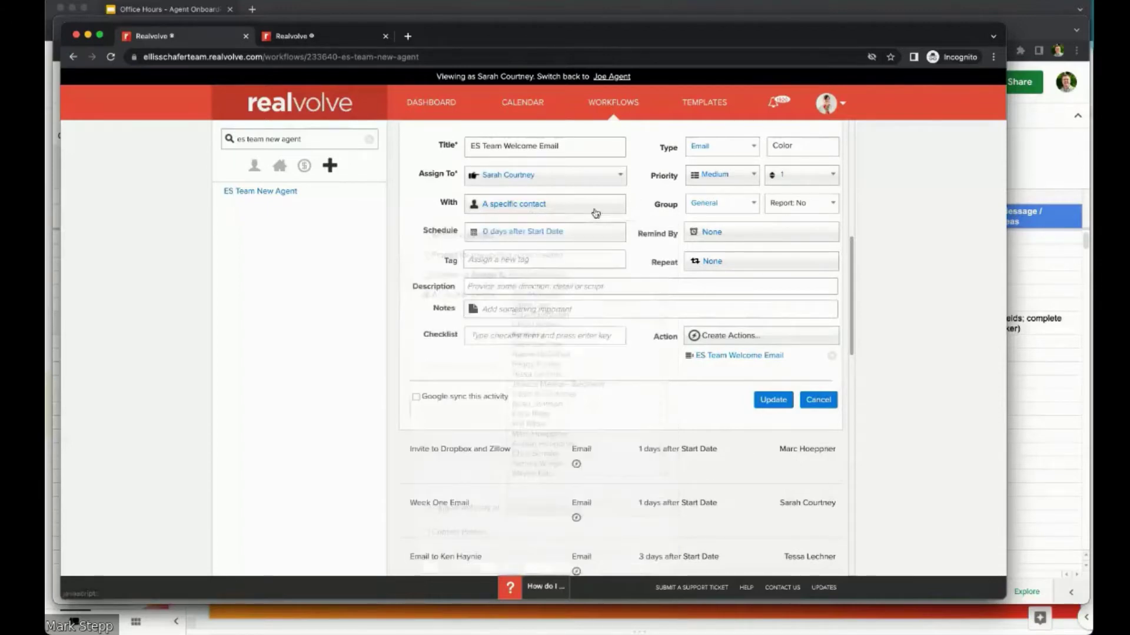
click(747, 361)
scroll(746, 362, down, 5)
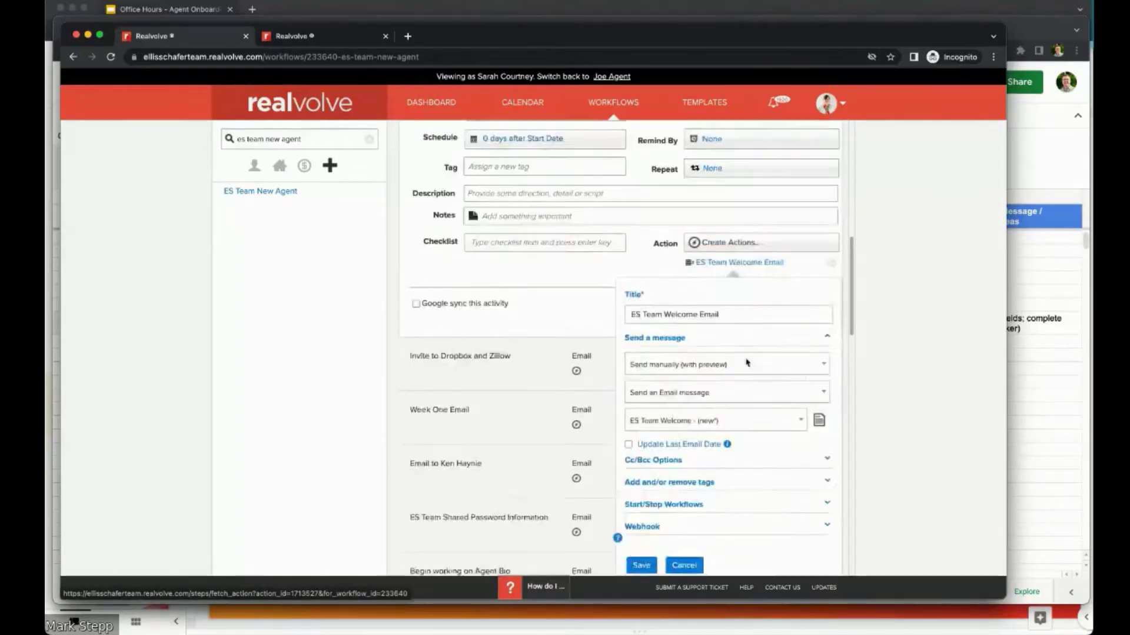
Step: Open the ES Team Welcome template in a new tab, then cancel the workflow's action details
click(812, 225)
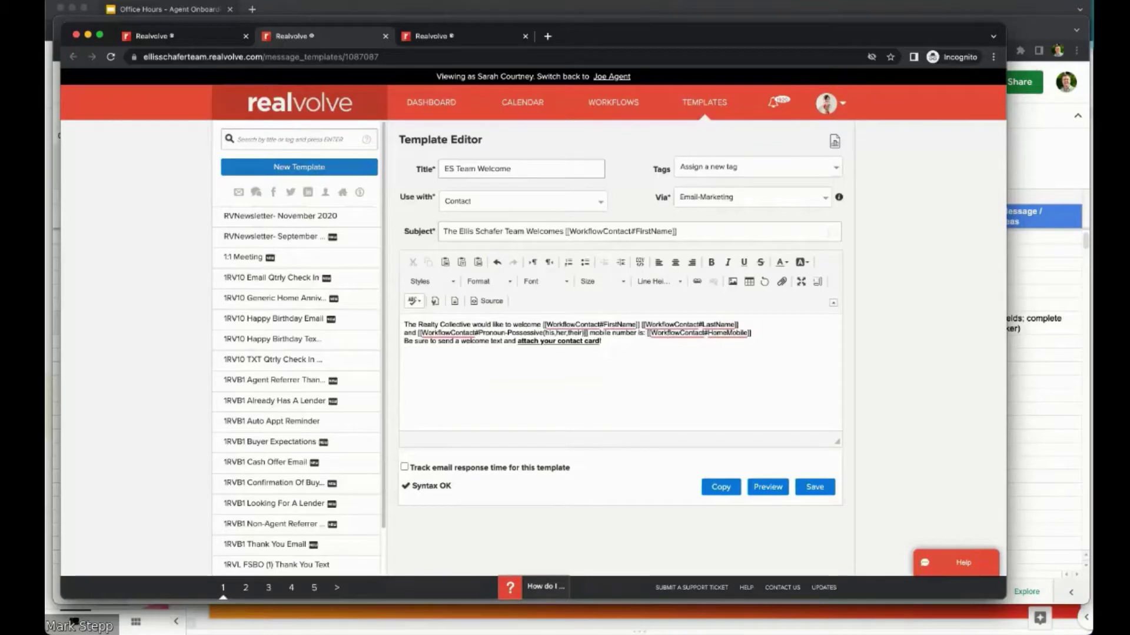
click(174, 42)
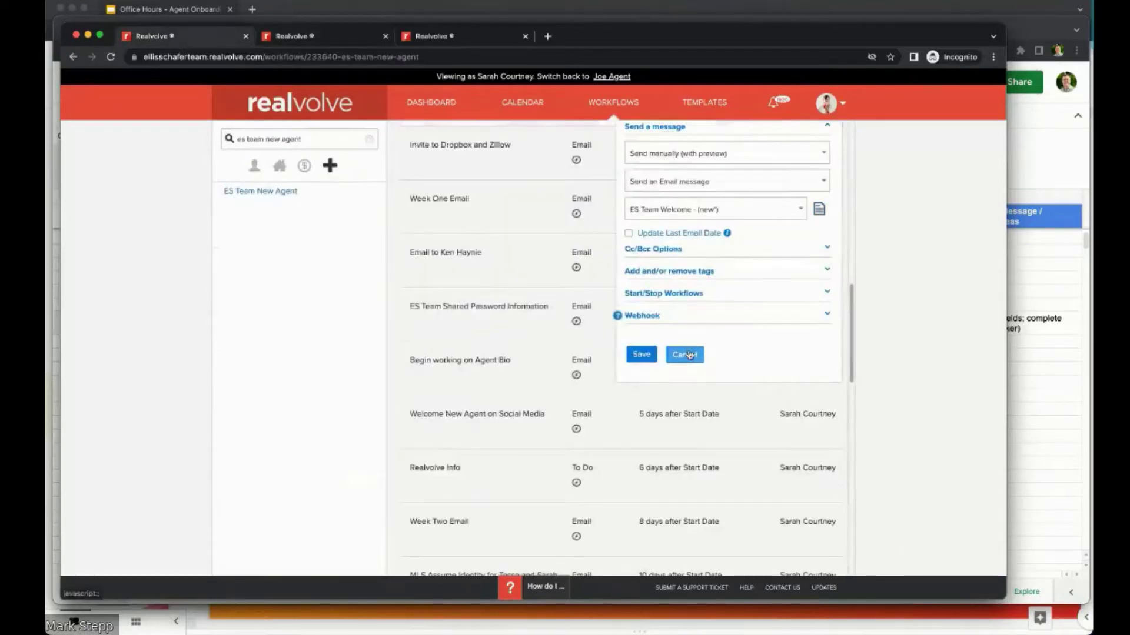
click(684, 353)
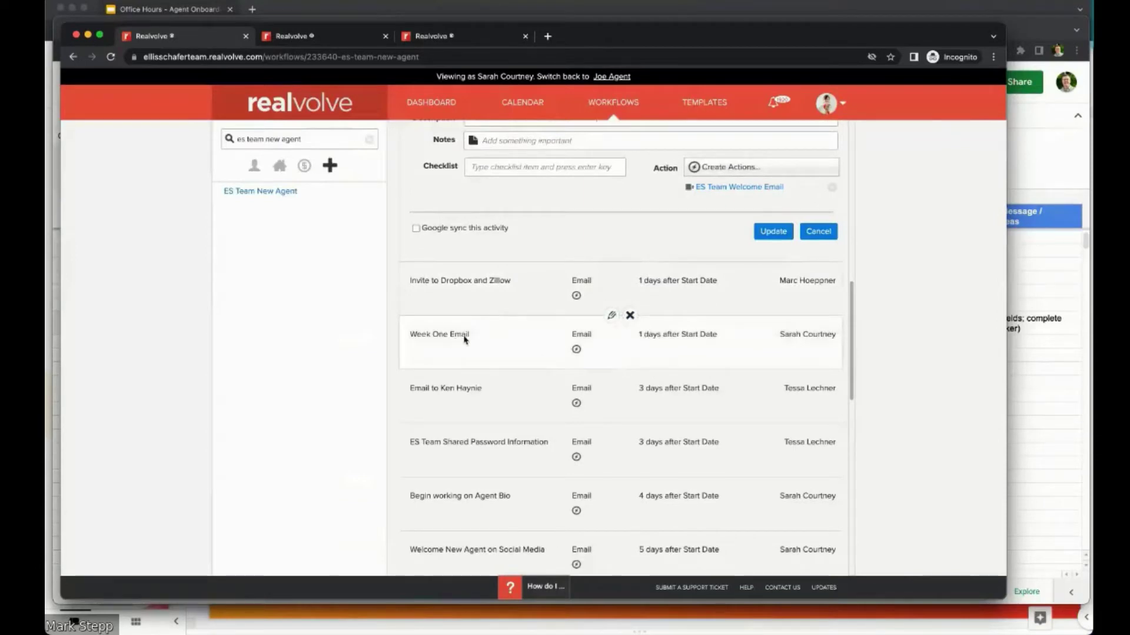
Step: Edit Week One Email and review its ES Team First Week To-Do template with the body enlarged
click(612, 318)
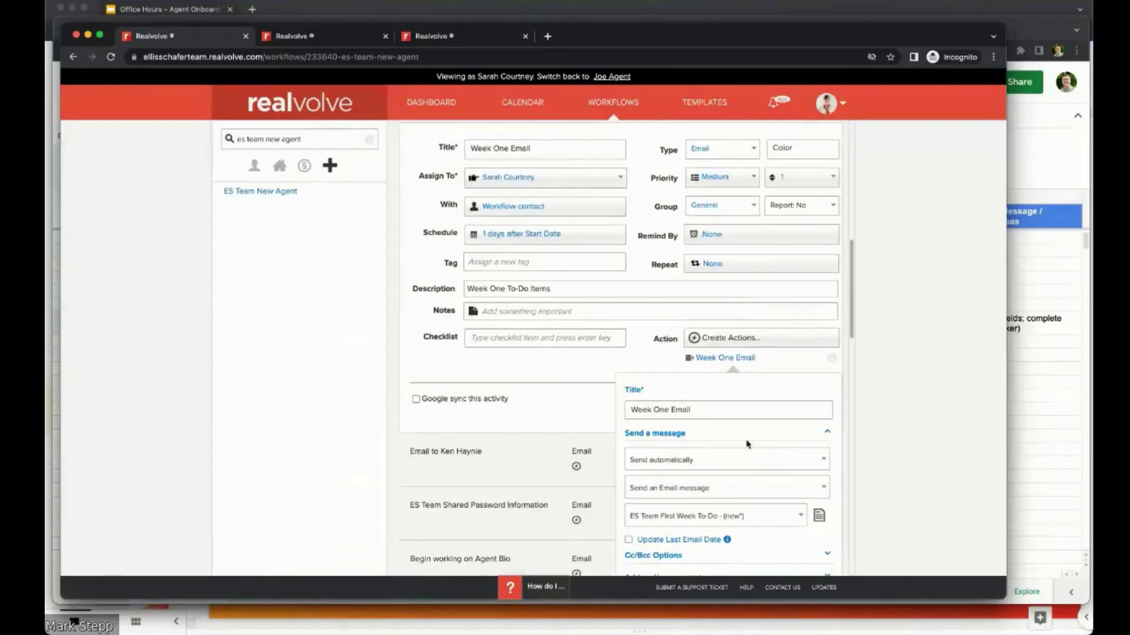
click(820, 516)
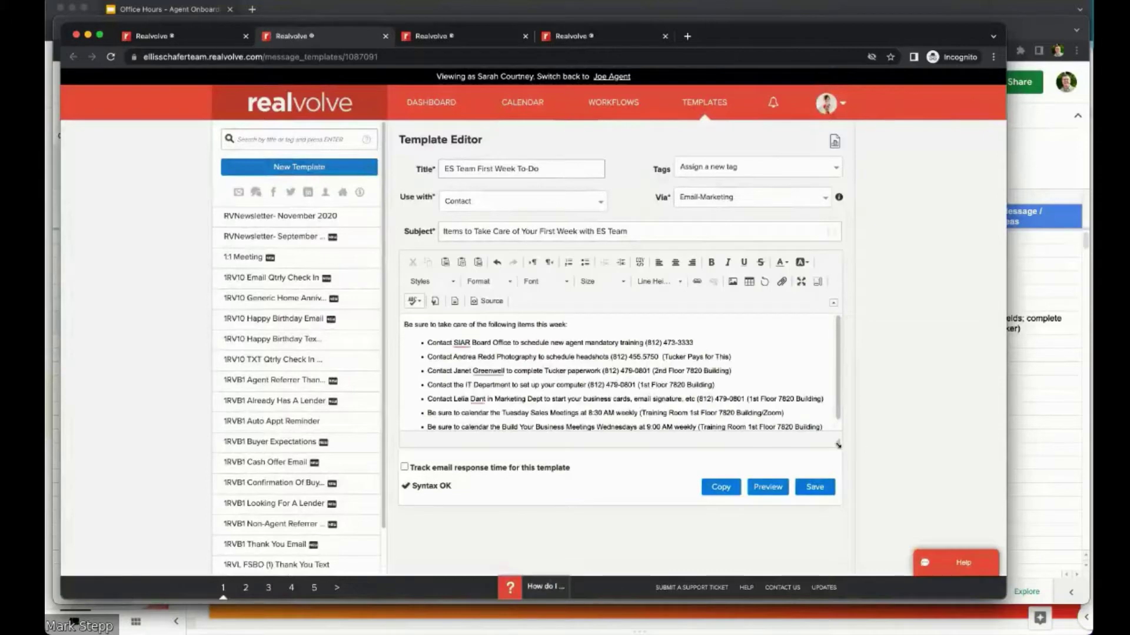
drag(838, 445, 837, 518)
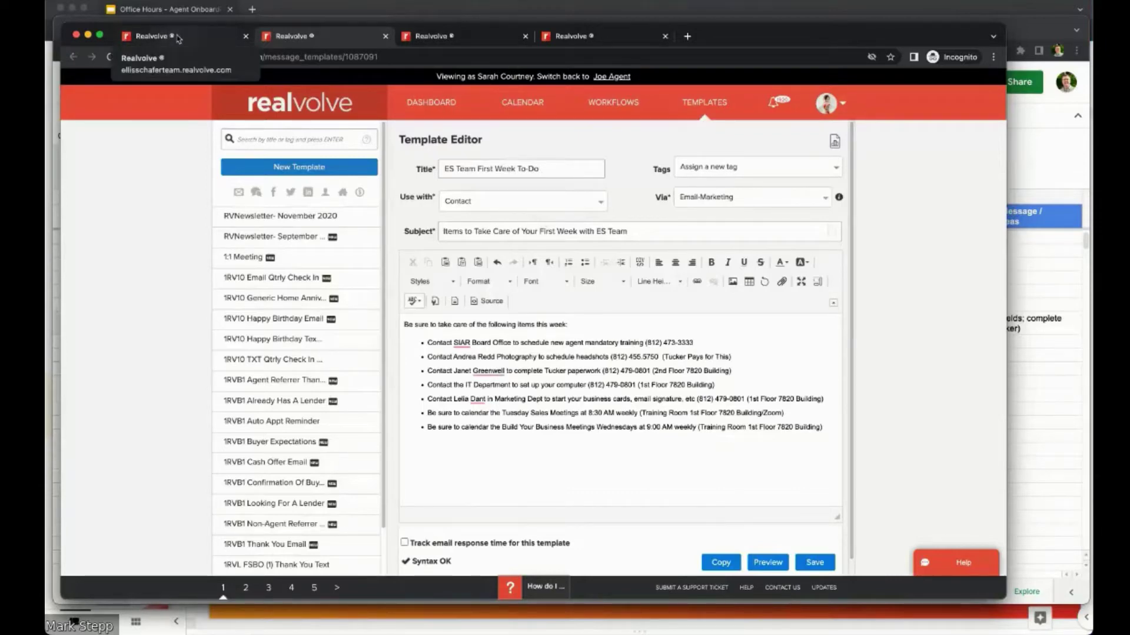
click(178, 39)
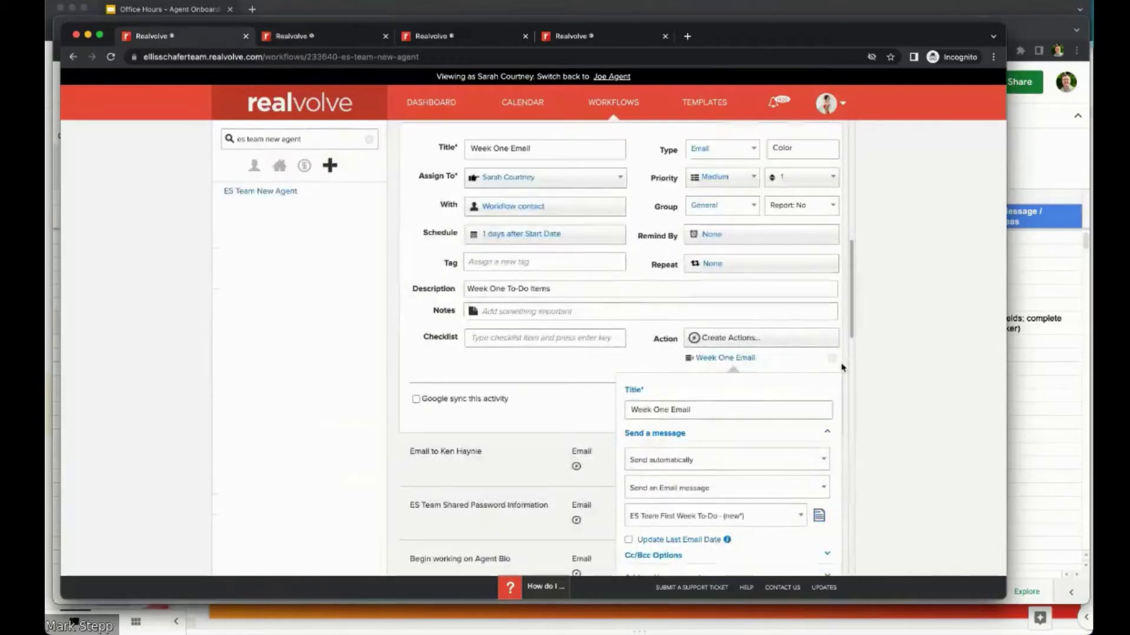
Step: Cancel the Week One Email action details and shift the browser to reveal the Sheets window
drag(852, 322, 854, 363)
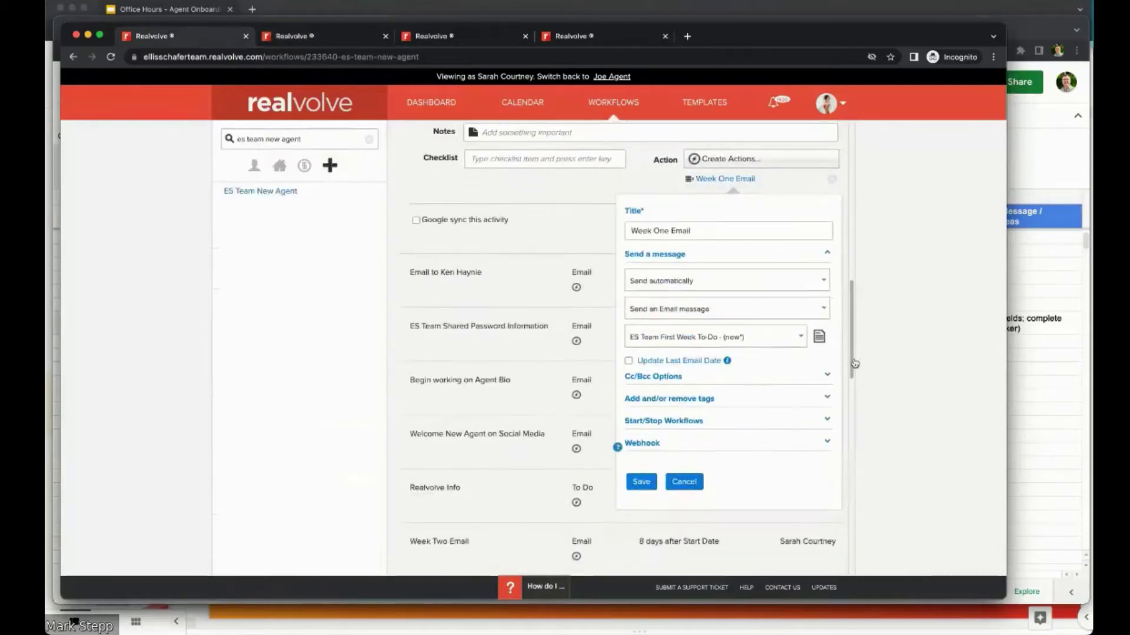
click(684, 482)
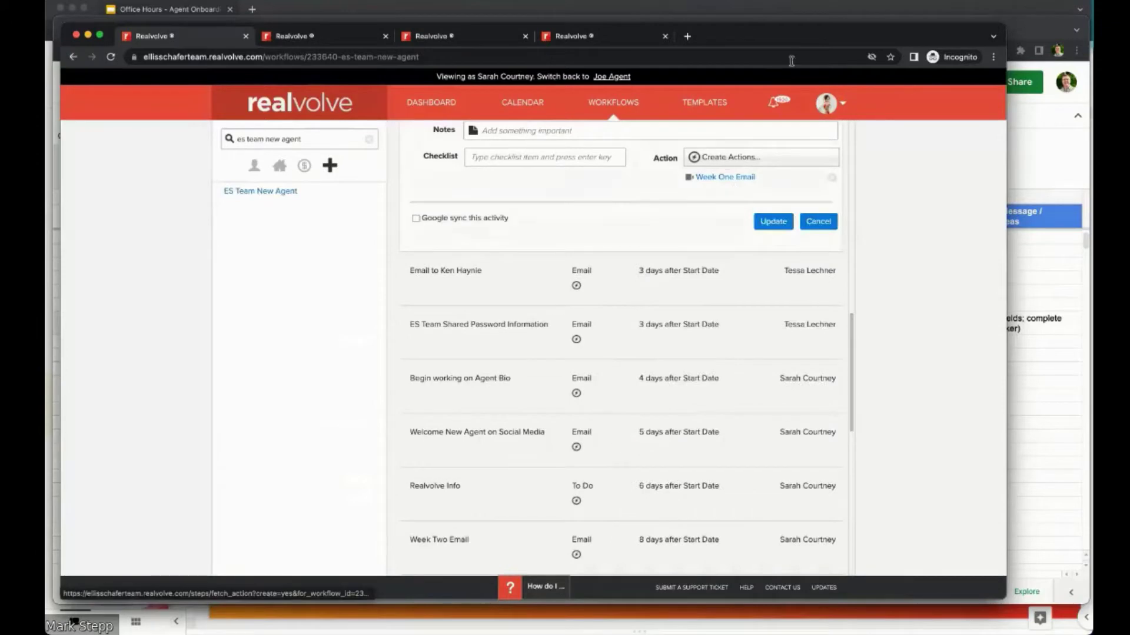
drag(765, 41, 818, 63)
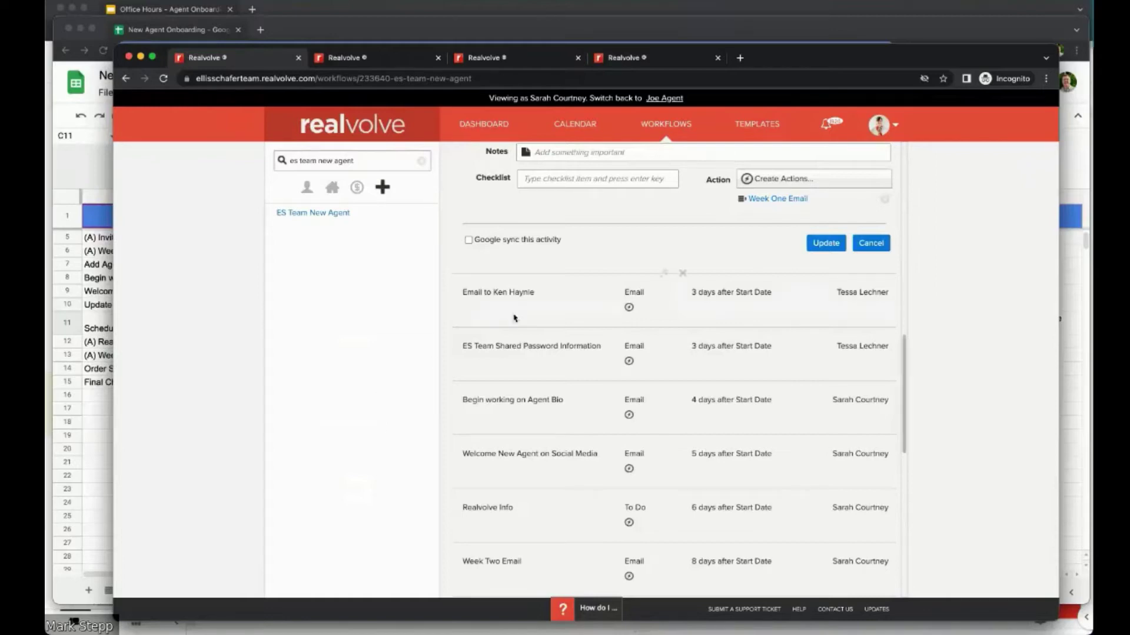
Step: Scroll through the ES Team New Agent workflow's activities, then move the Realvolve window aside
mouse_move(571, 424)
mouse_move(616, 308)
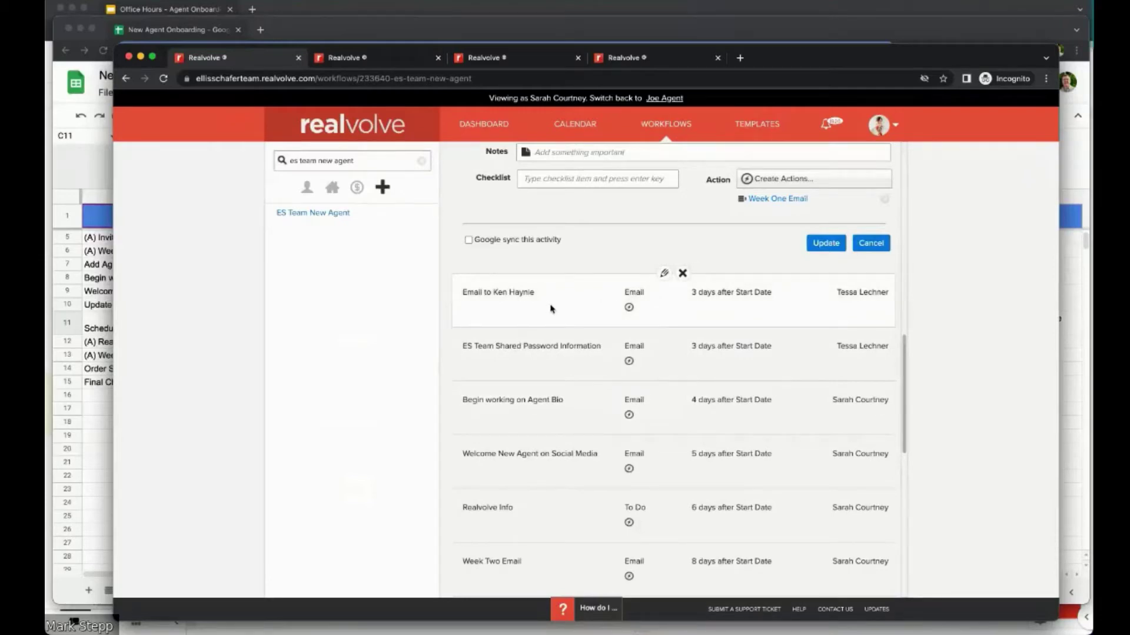
scroll(551, 308, up, 2)
scroll(588, 315, down, 3)
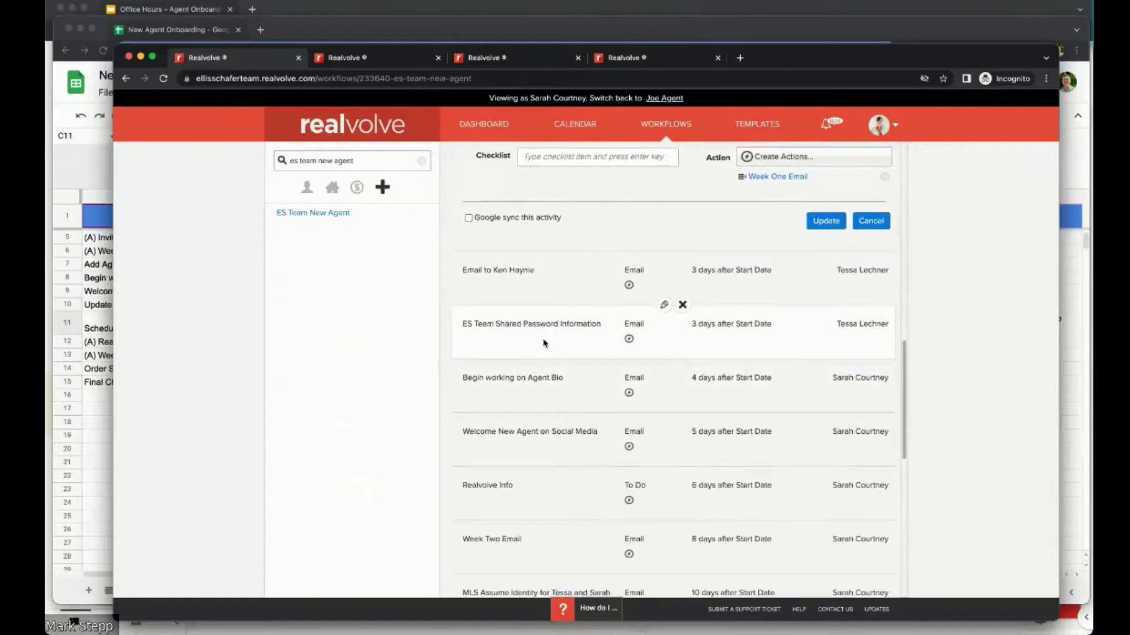
scroll(543, 343, down, 1)
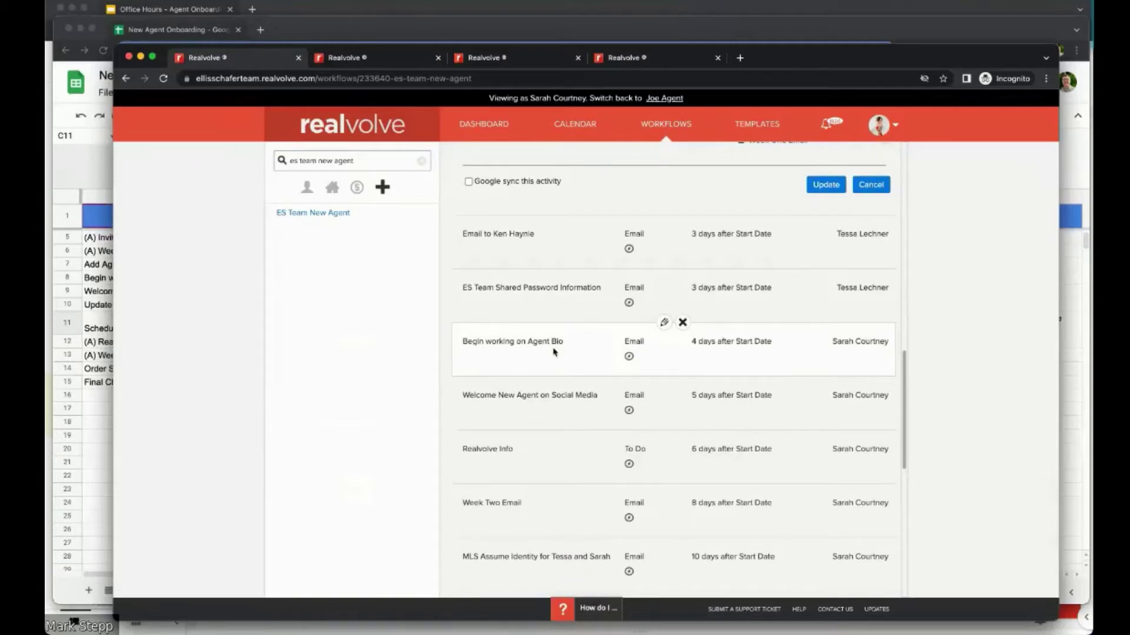
scroll(556, 359, up, 2)
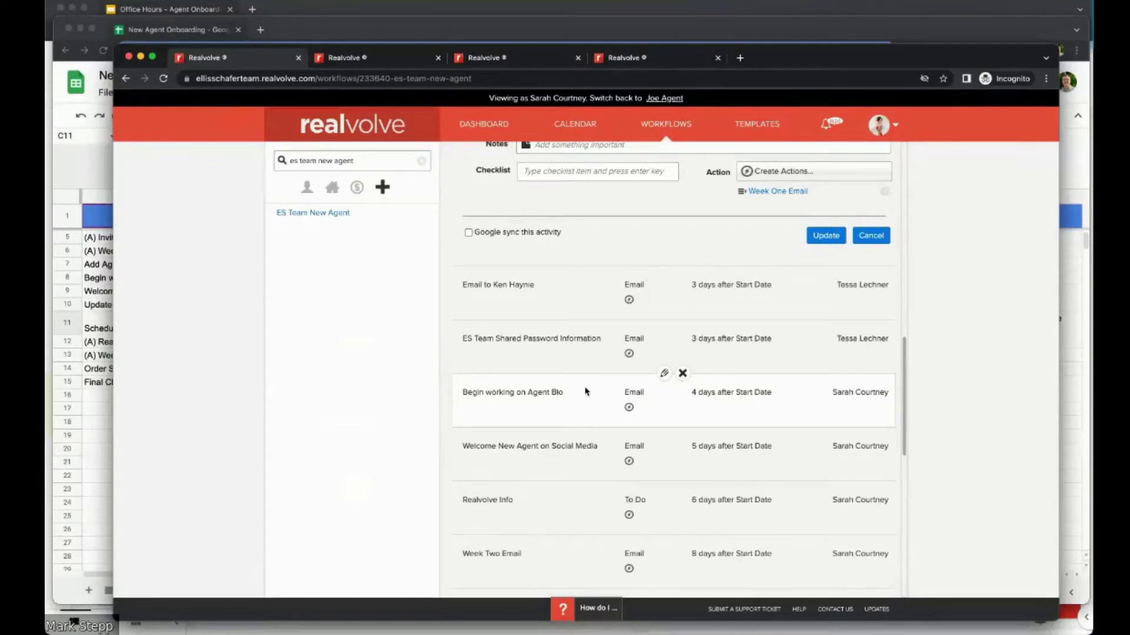
scroll(586, 394, down, 1)
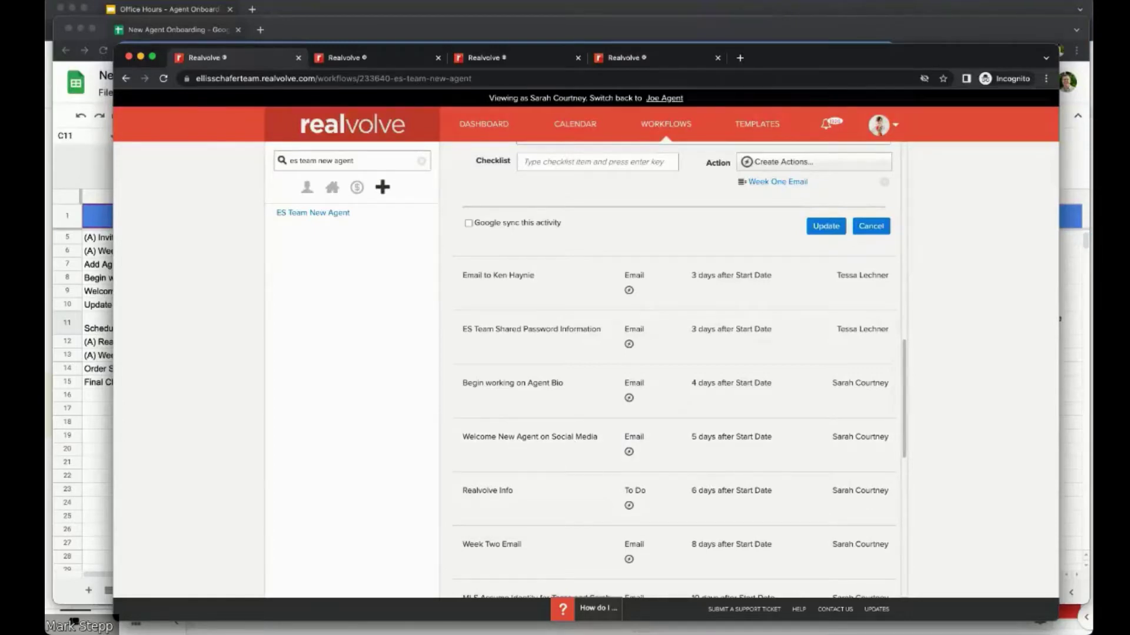
drag(818, 64, 1127, 632)
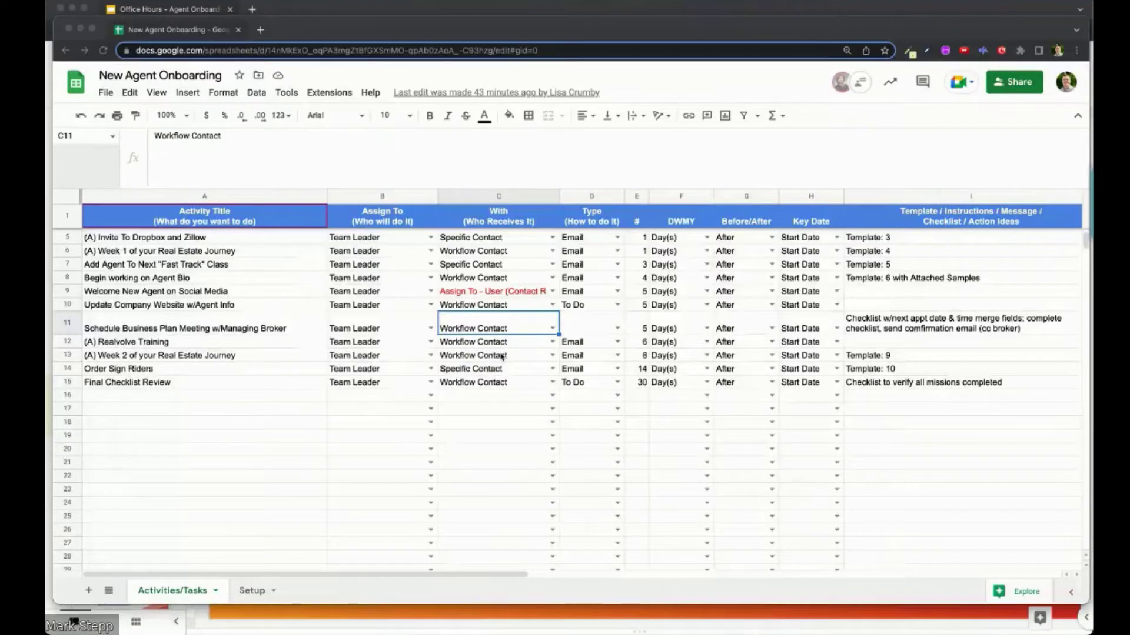
Step: Collapse the formula bar and scroll back to row 2 so more sheet rows show
click(99, 190)
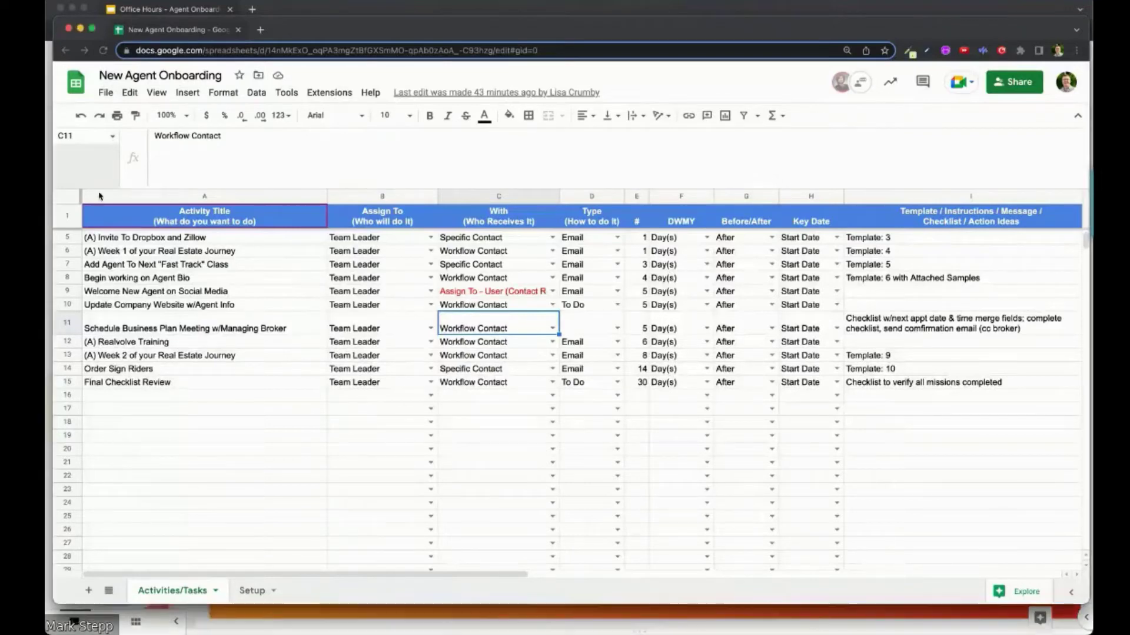
drag(99, 190, 99, 145)
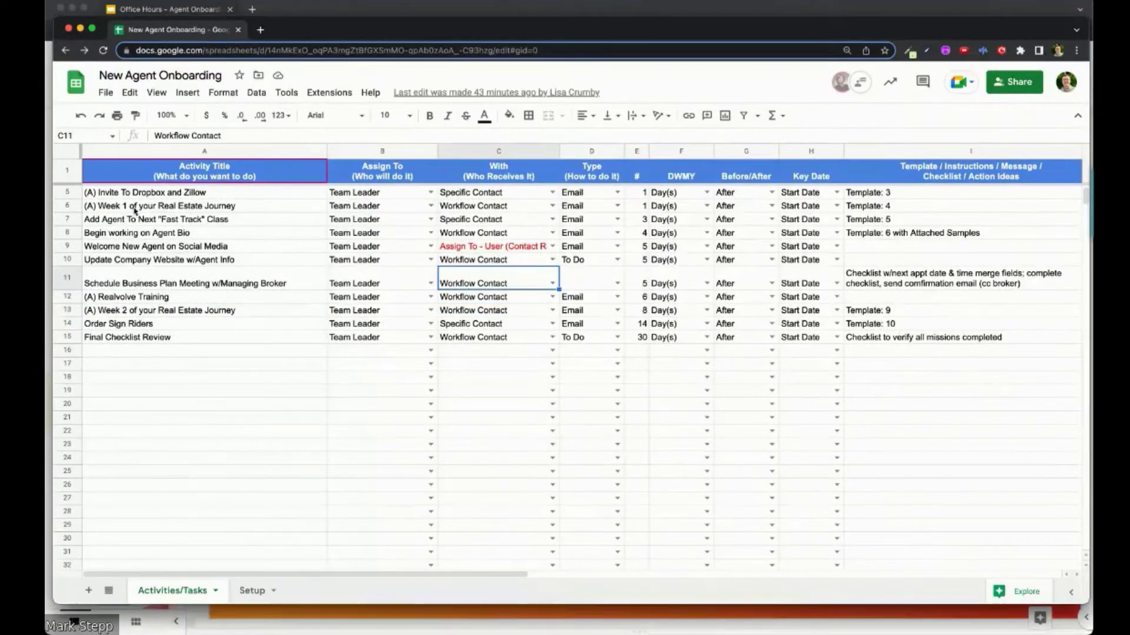
scroll(136, 217, up, 2)
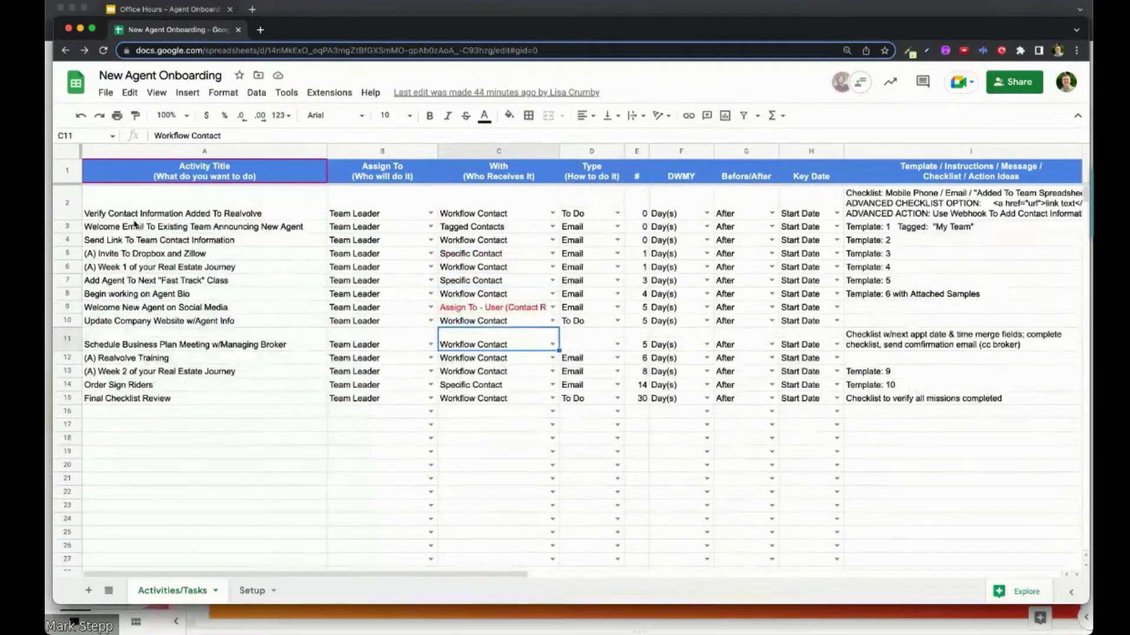
scroll(177, 248, right, 10)
scroll(200, 262, left, 10)
Step: Check the titles in A11, A12 and A15, then select empty cell A16
click(257, 346)
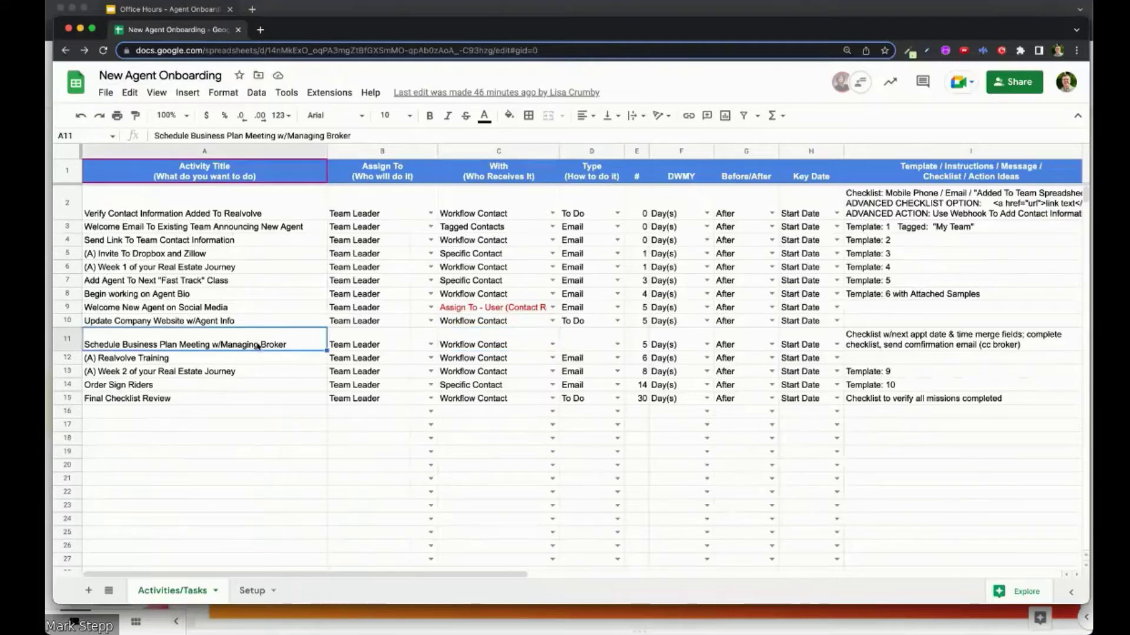
click(221, 361)
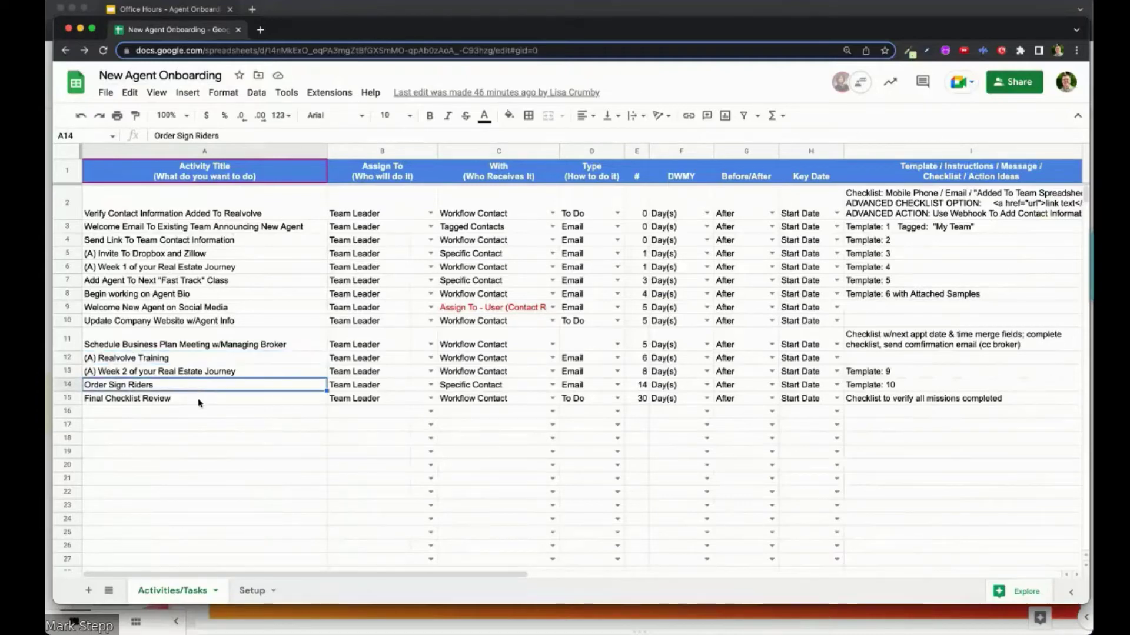
click(198, 400)
click(185, 415)
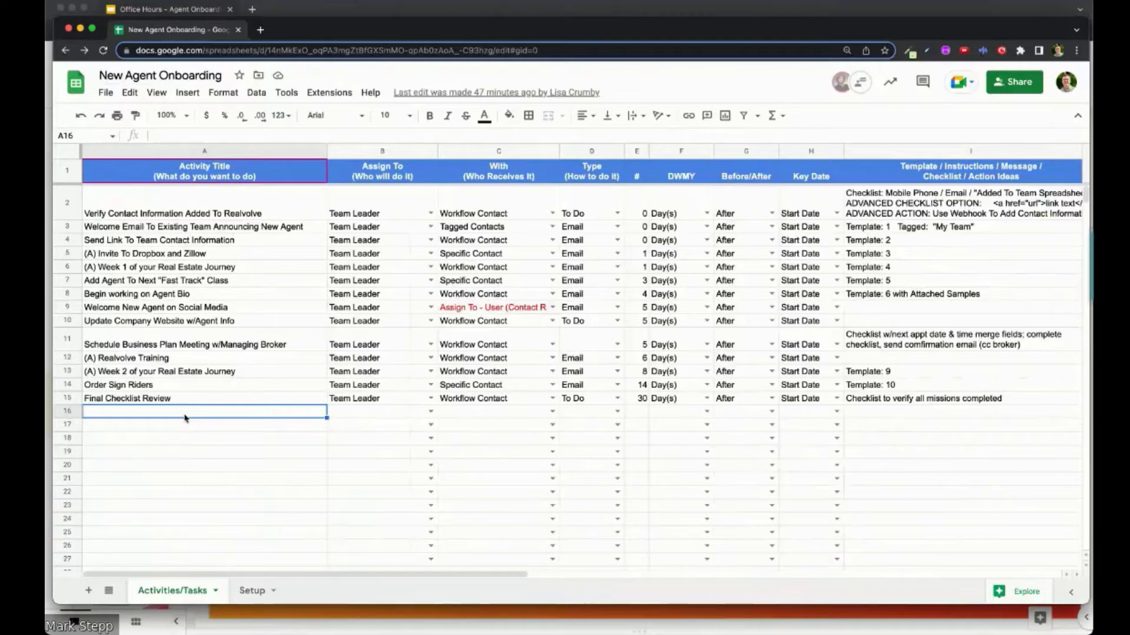
Step: Enter 'Import Contact Information from New Agent & Cleanup' in cell A16
text(Impor)
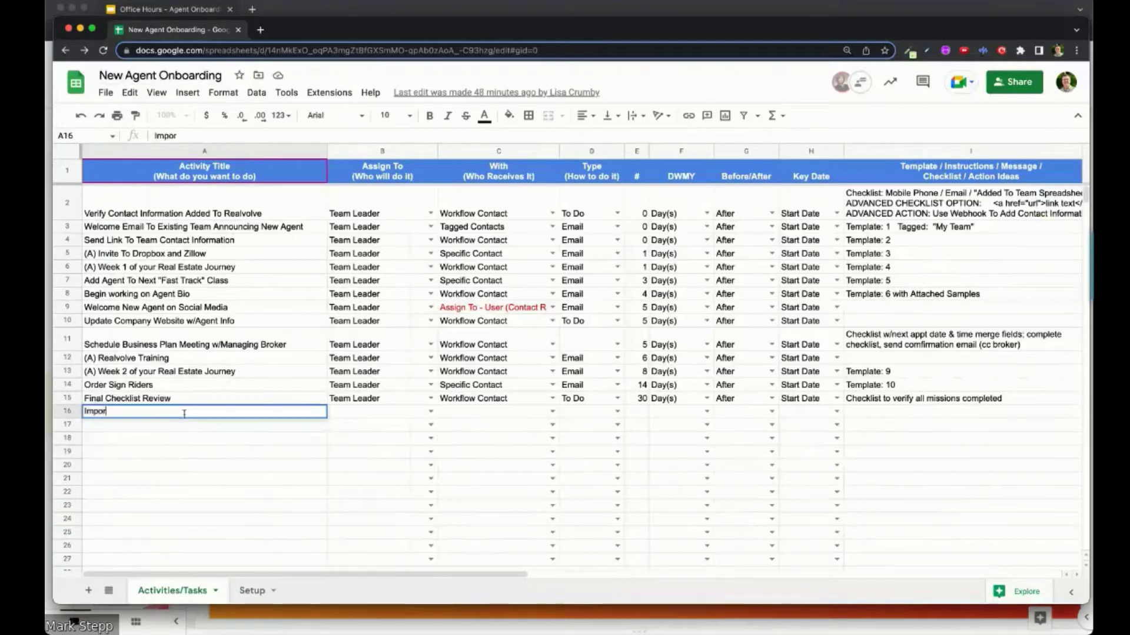
text(t Contact Information)
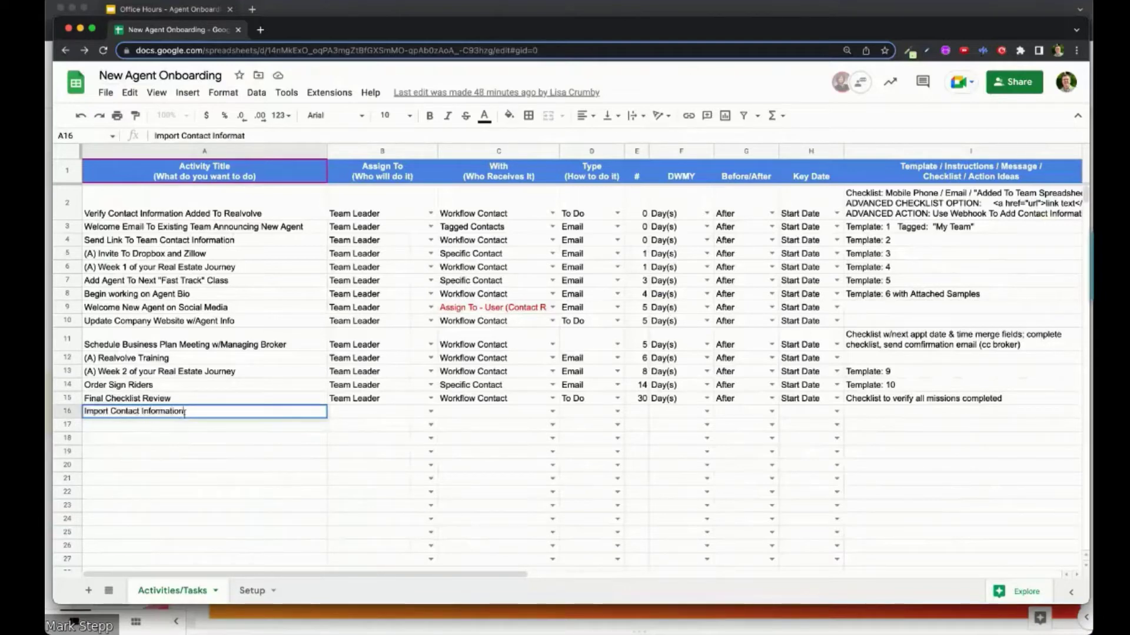
text( from New Agent & Cl)
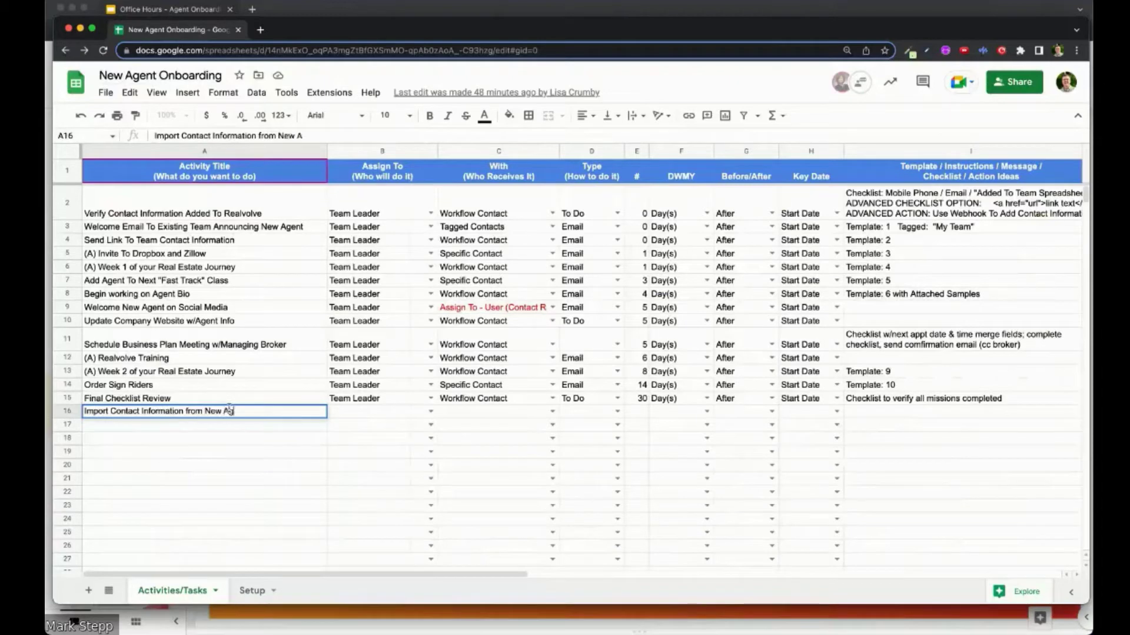
text(eanup)
key(Return)
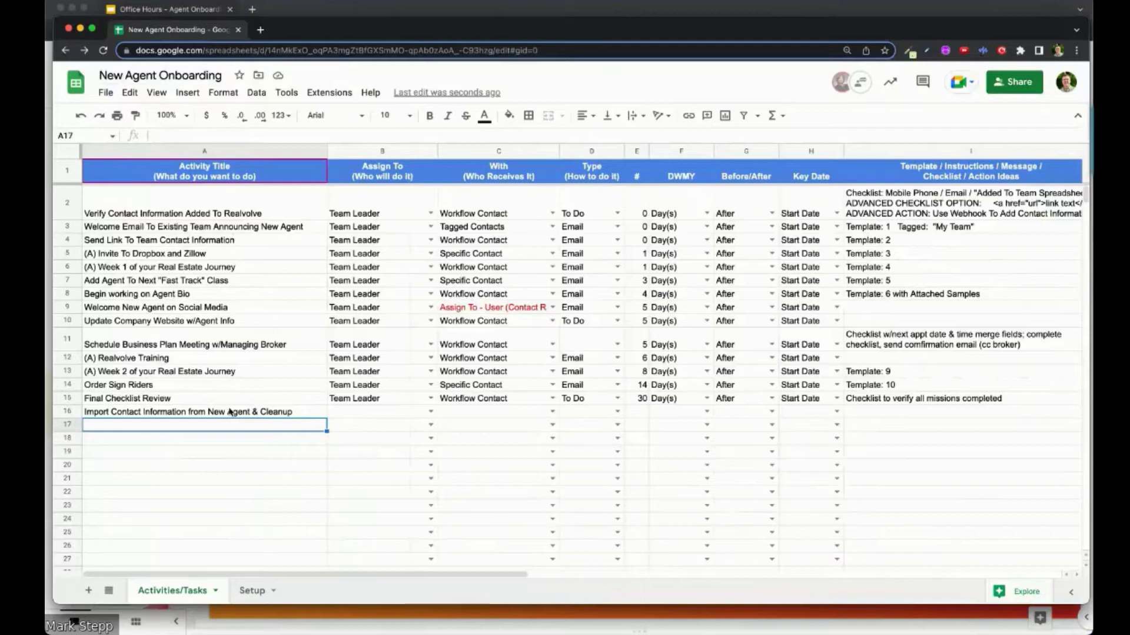
Step: Enter 'Invite to Kick Start - Online Training' in A17 and 'Signin information to online systems' in A18
text(Invirte)
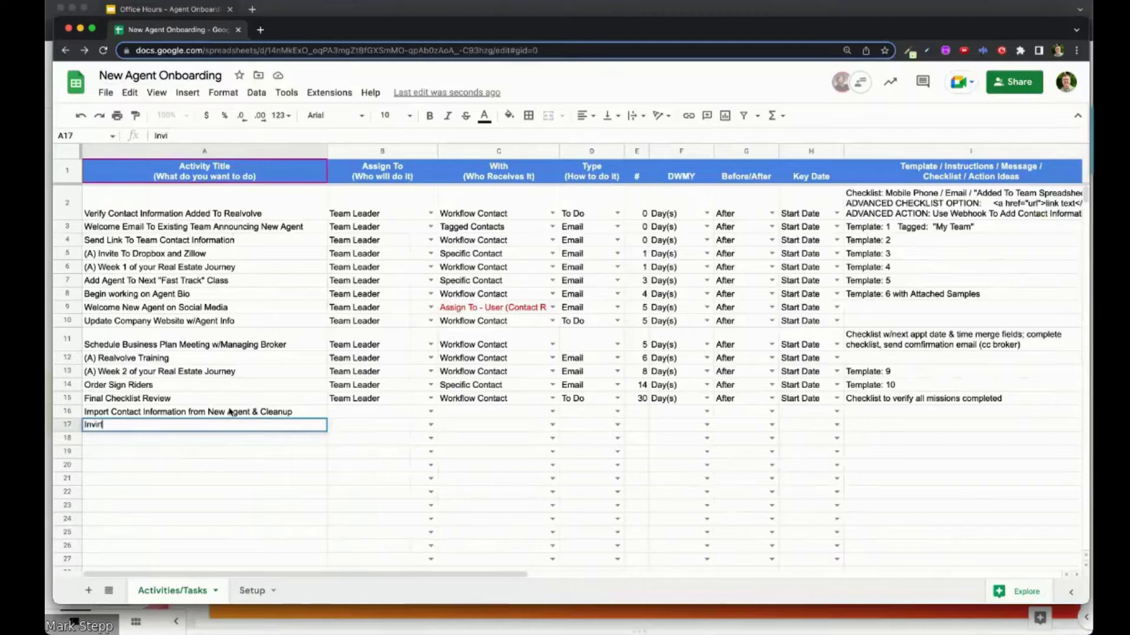
key(BackSpace)
key(BackSpace)
text(te to Kick Start)
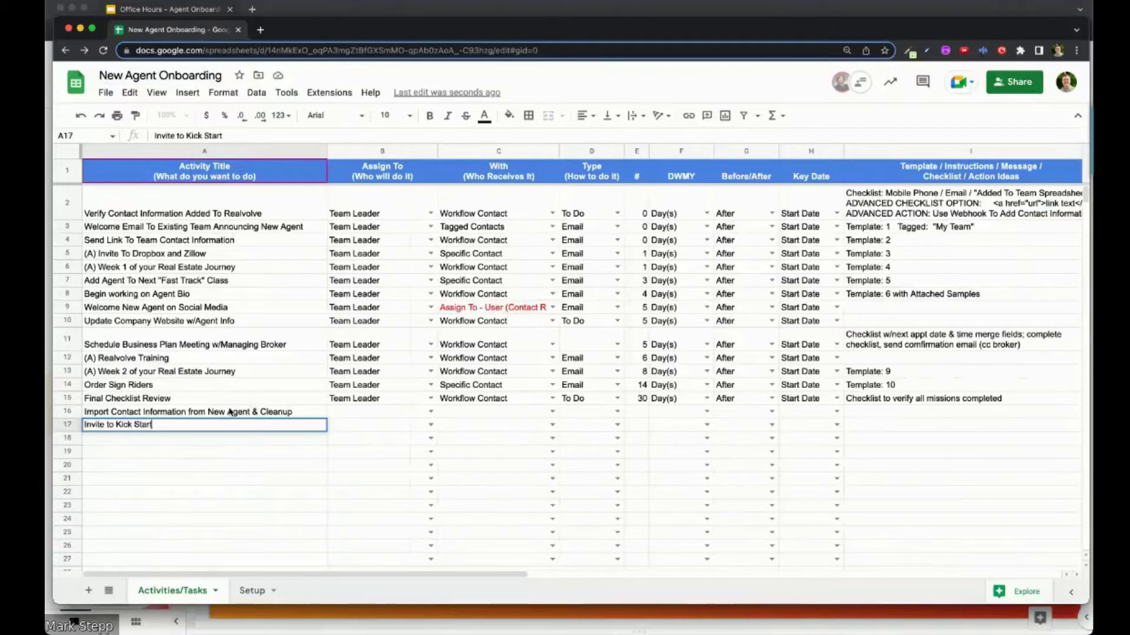
text( - Online Triaining)
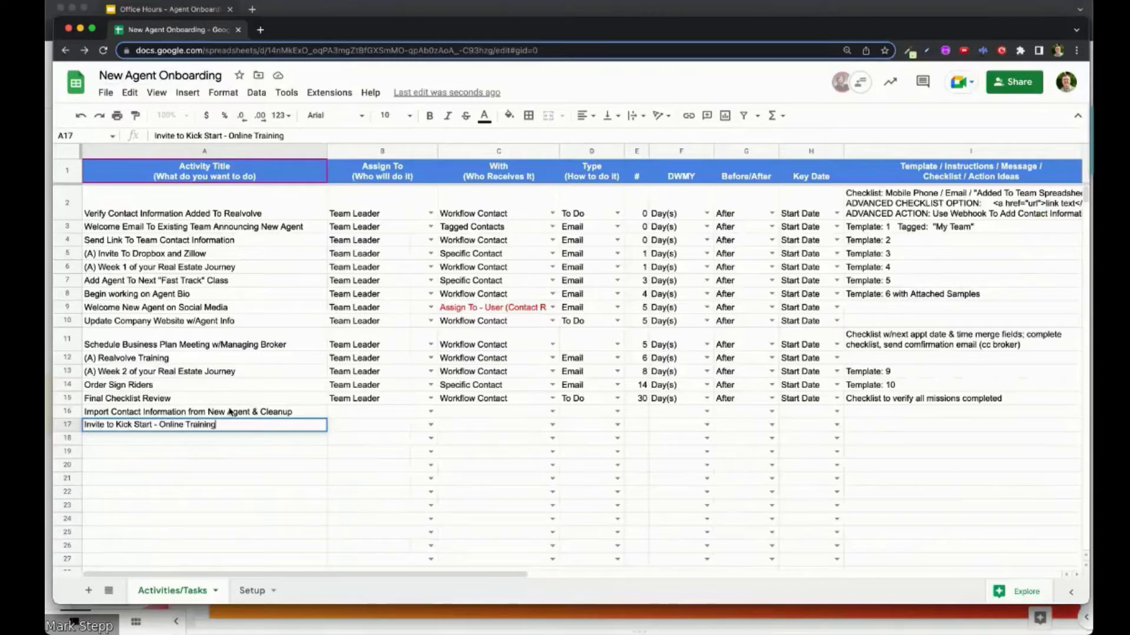
key(Return)
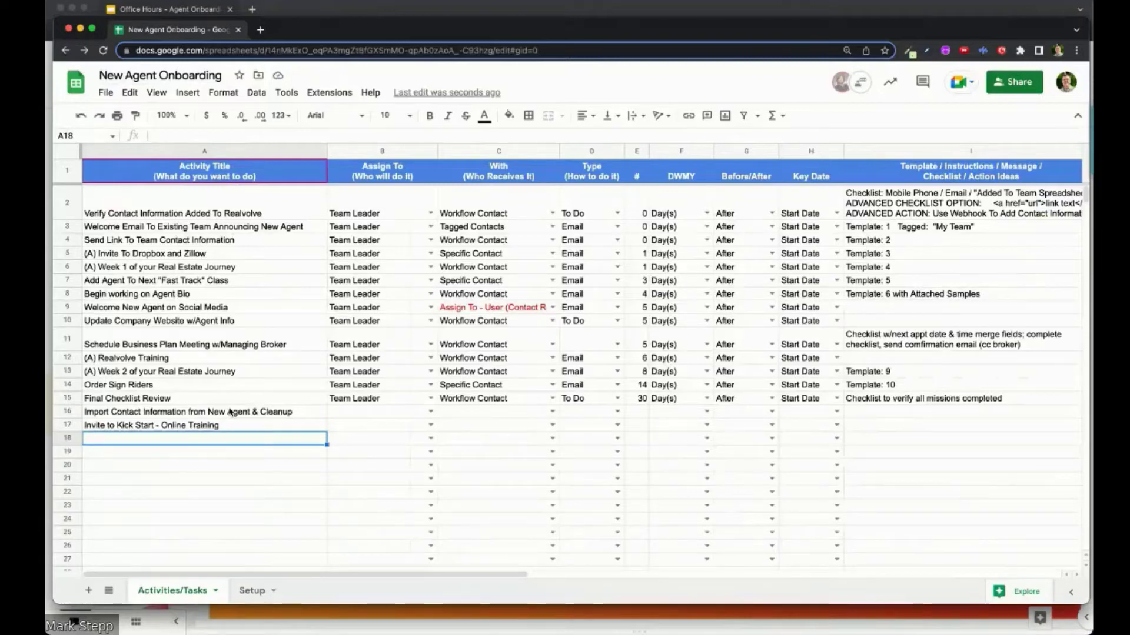
text(Signin information to online systems)
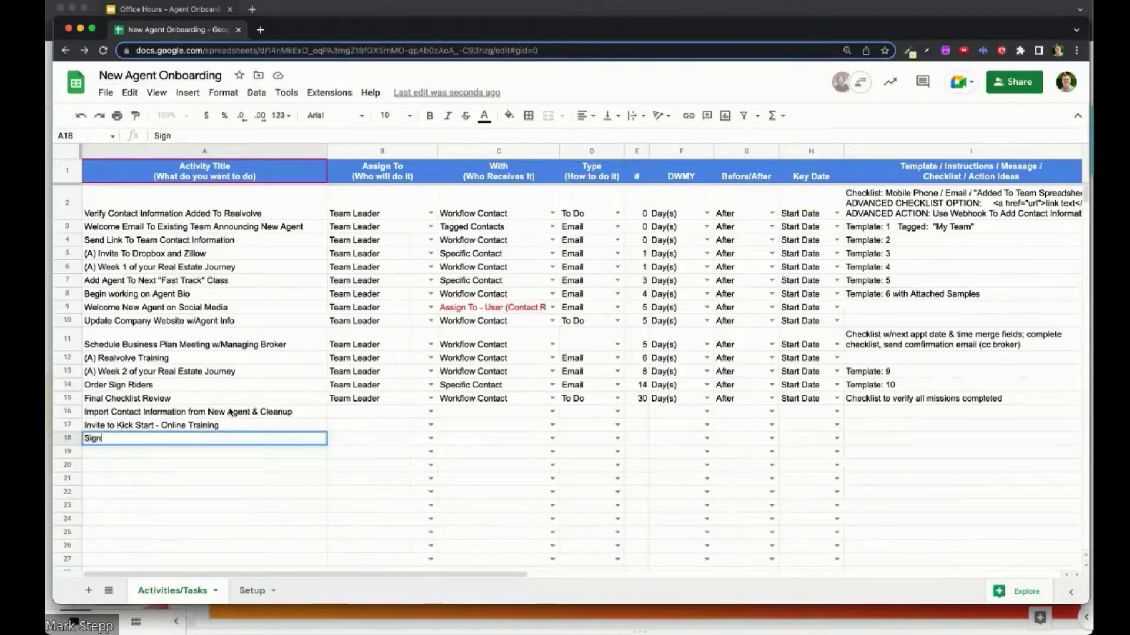
key(Return)
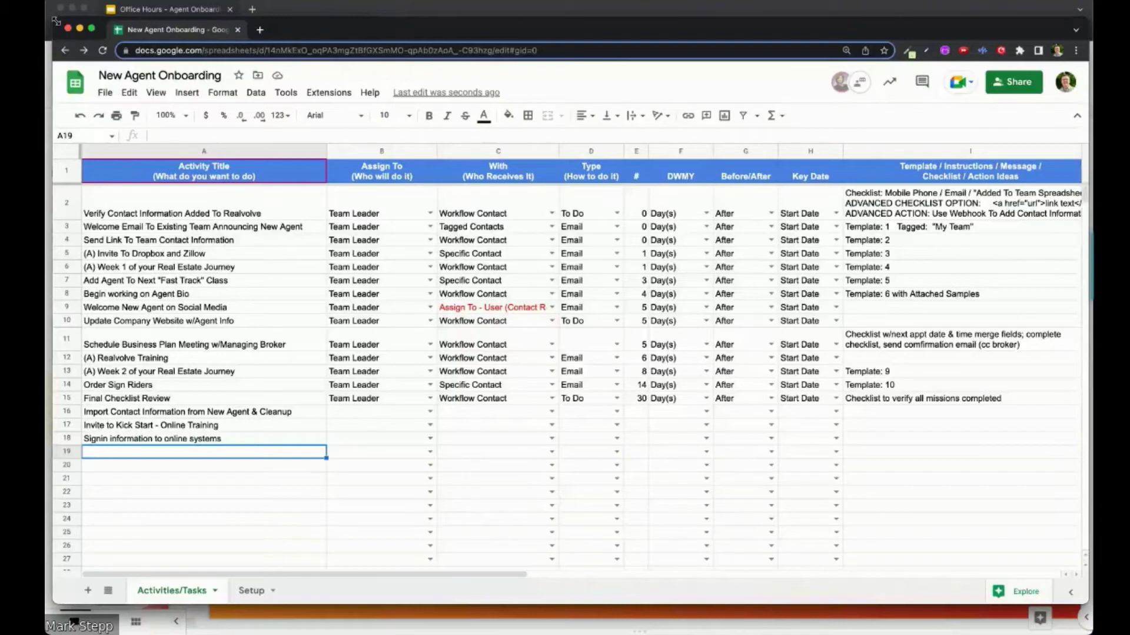
Step: Shrink and shift the spreadsheet window beside the slides, then review the row 17–18 entries
drag(56, 22, 145, 26)
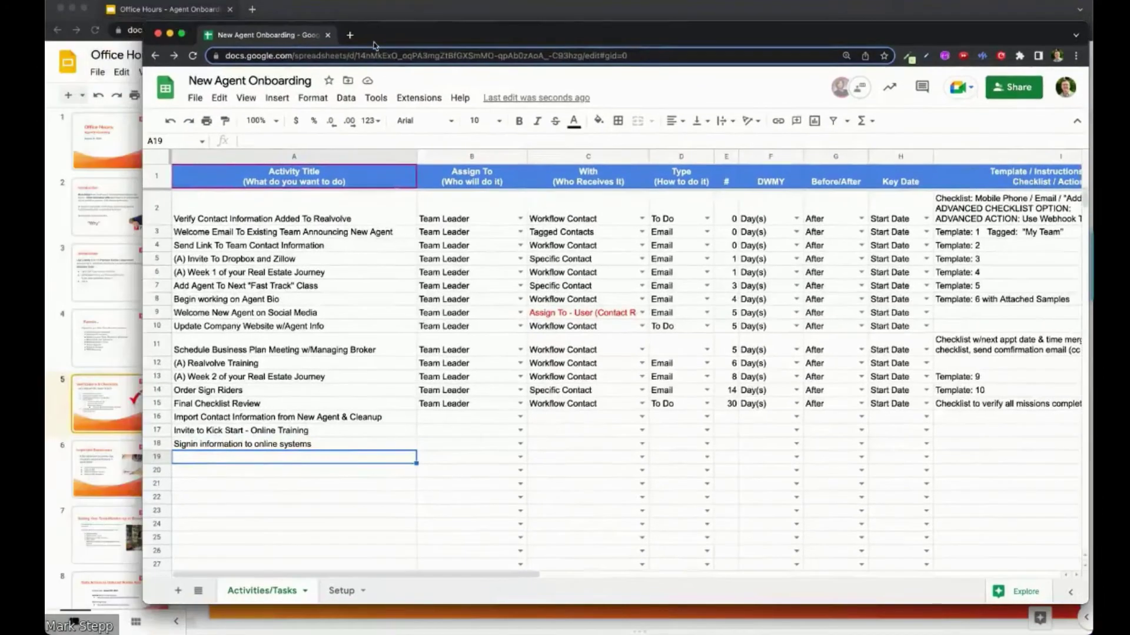
drag(398, 36, 394, 54)
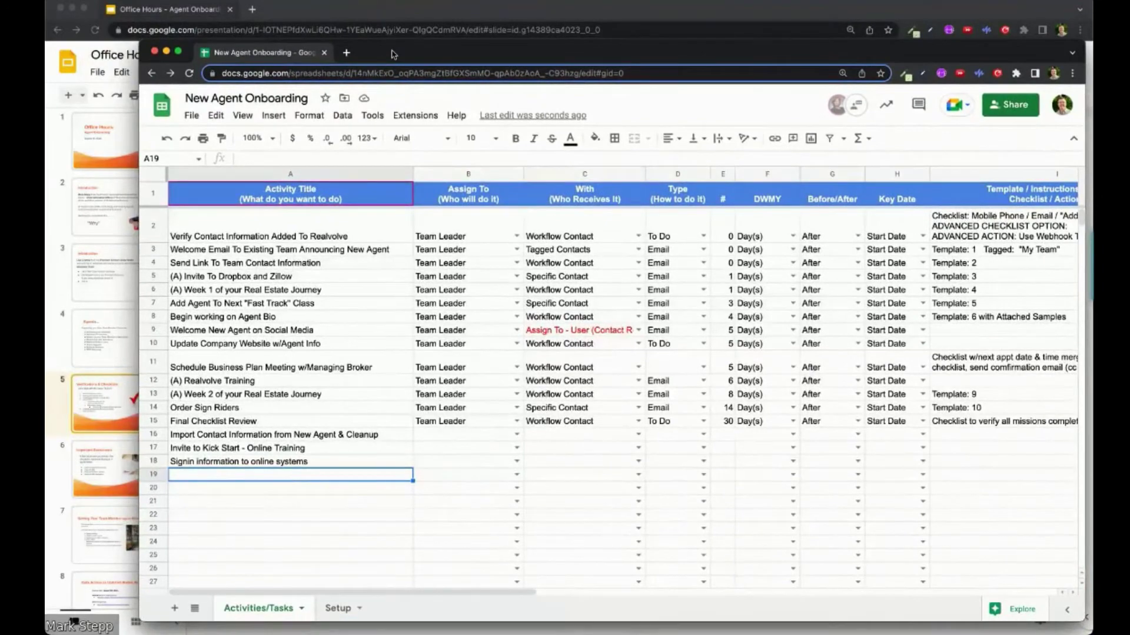
drag(141, 42, 145, 46)
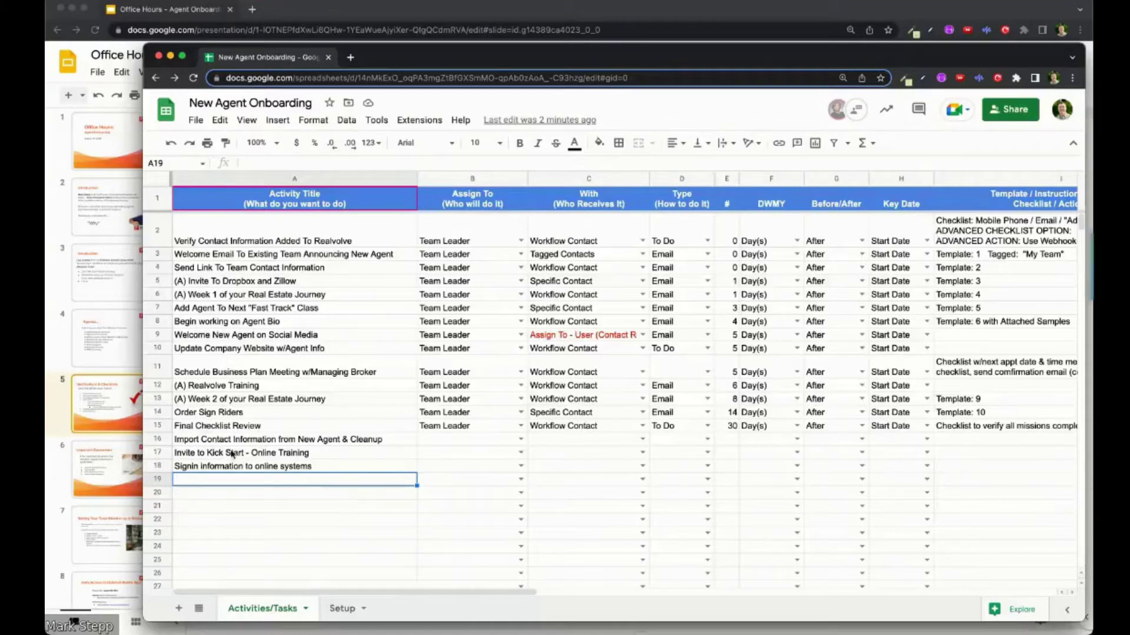
click(237, 469)
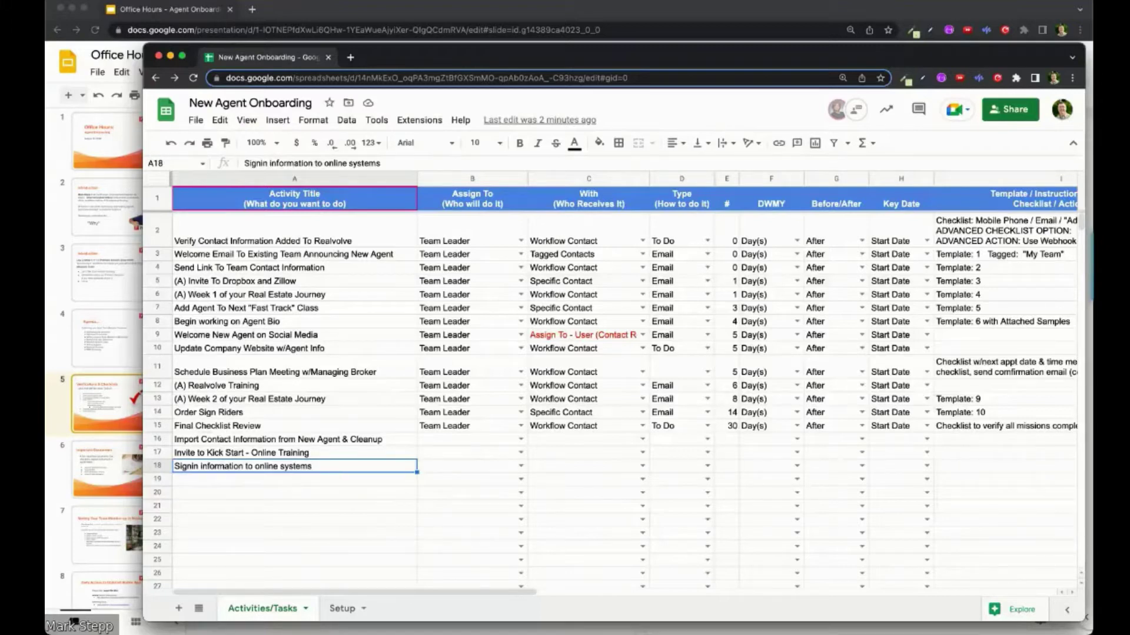
click(951, 469)
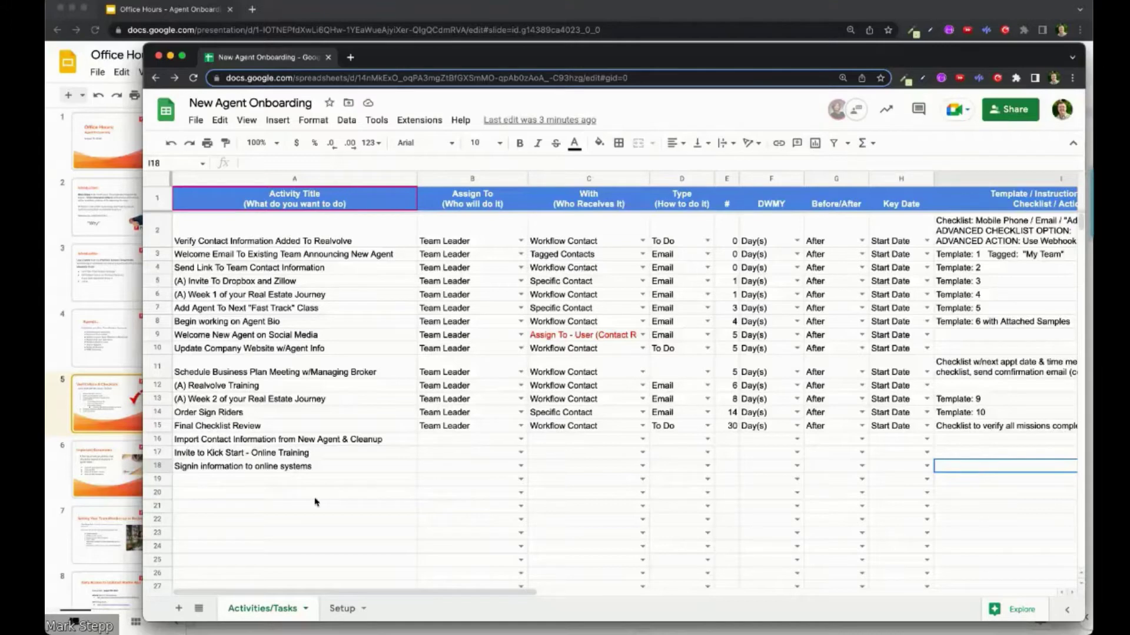
Step: Add row 19 'Agent Profiles on Each Site' with instructions 'Checklist: Zillow, Trulia, Website, Realtor.com'
click(258, 481)
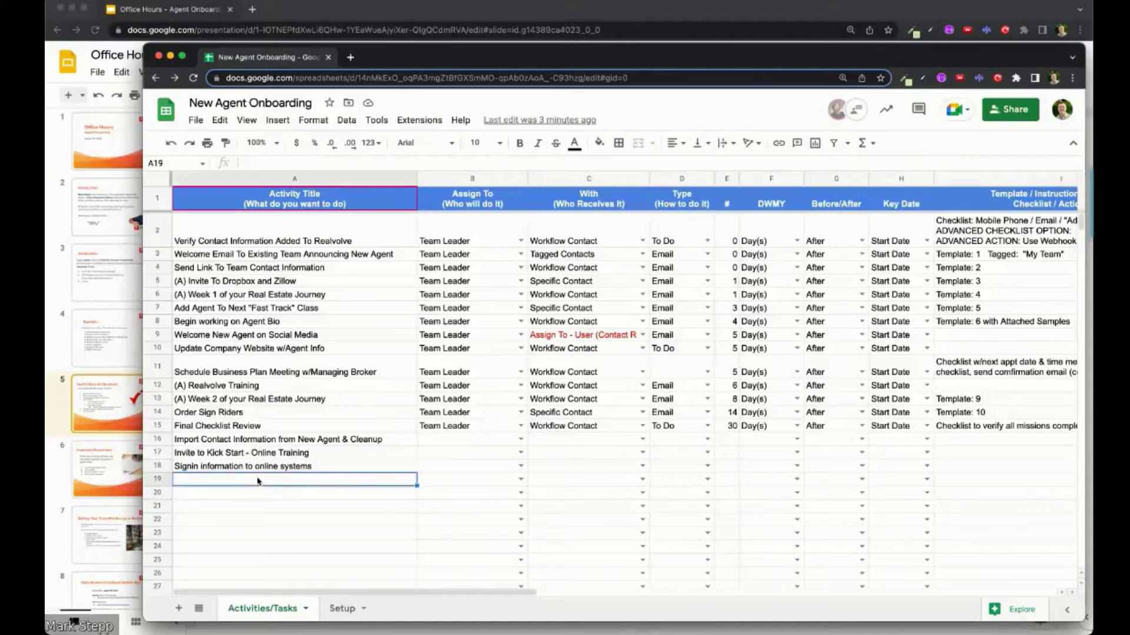
text(Agent Pro)
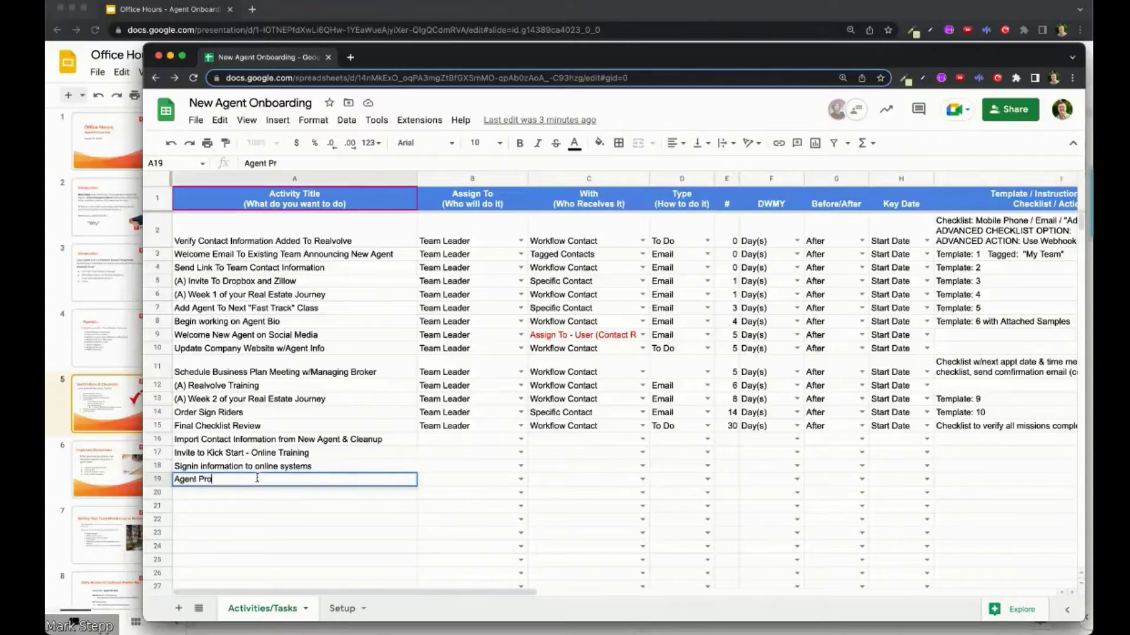
text(files on Each Site)
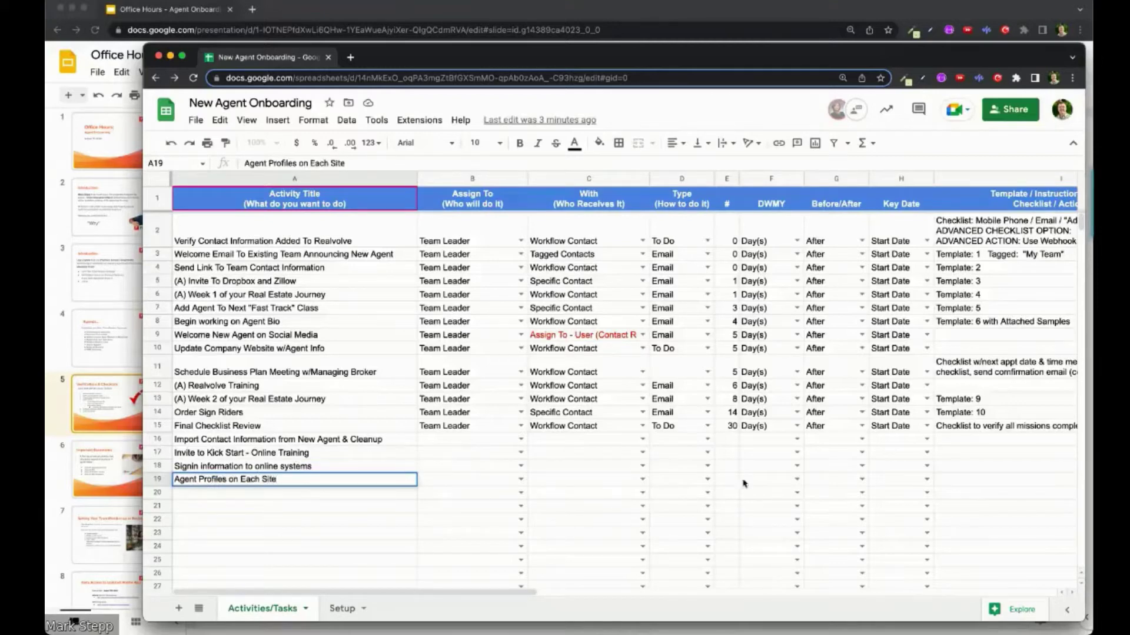
click(957, 481)
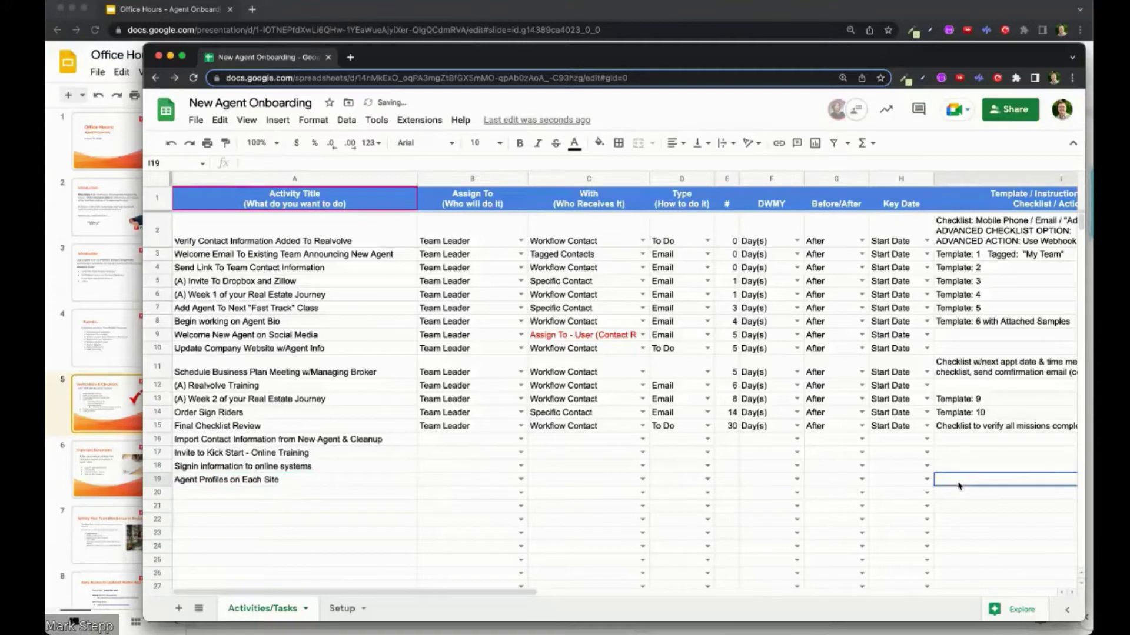
text(Checklist: )
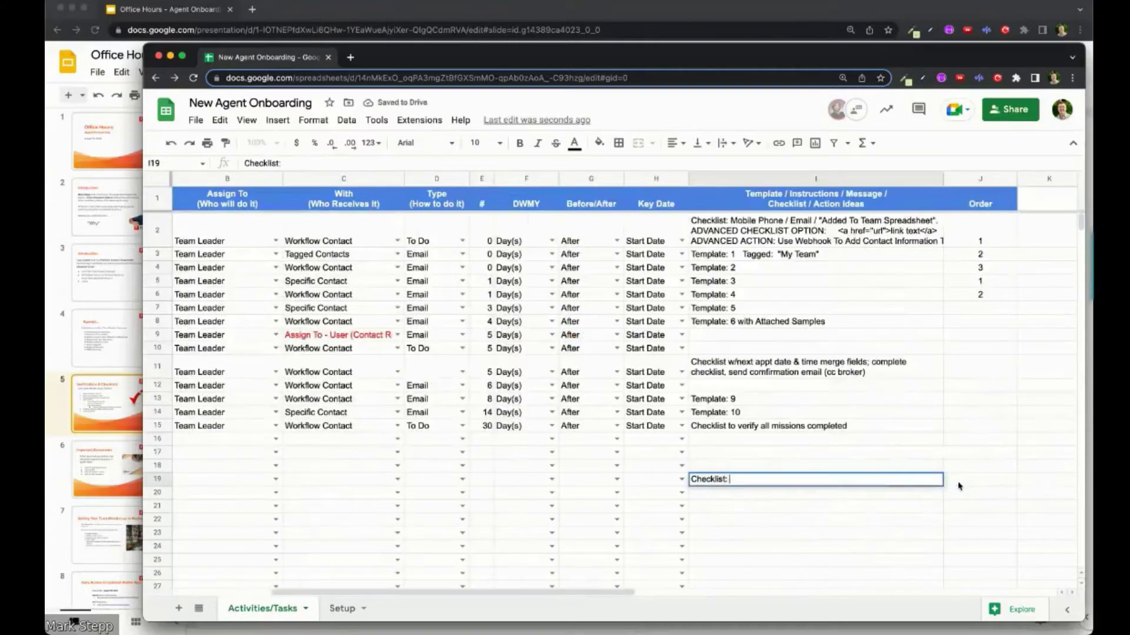
text(Zillow, Trulia, Website)
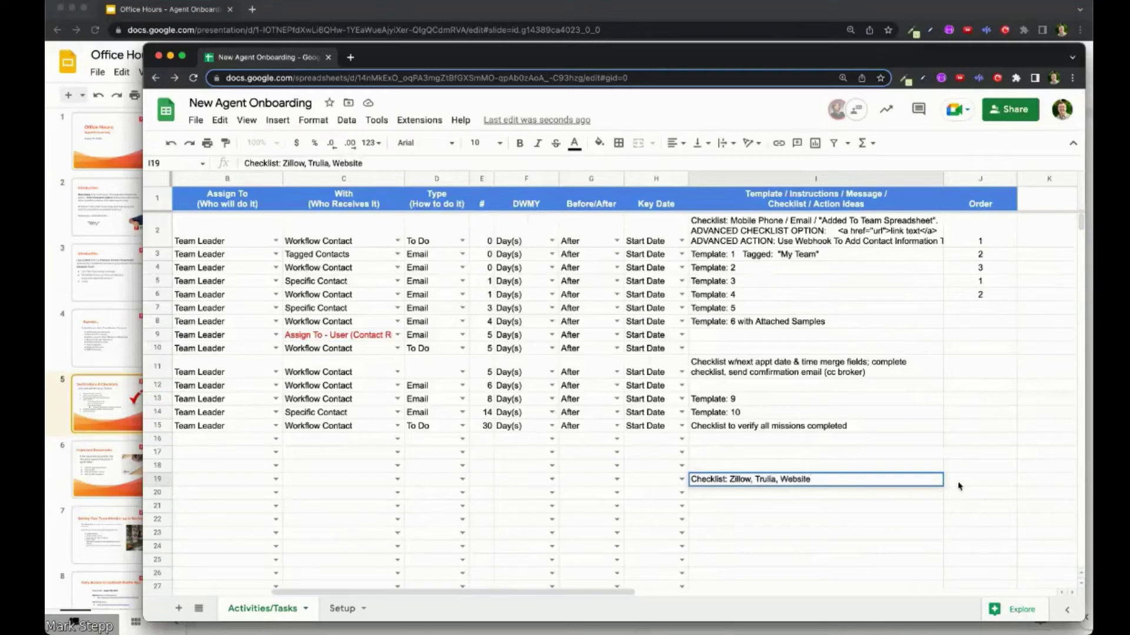
text(, Realto)
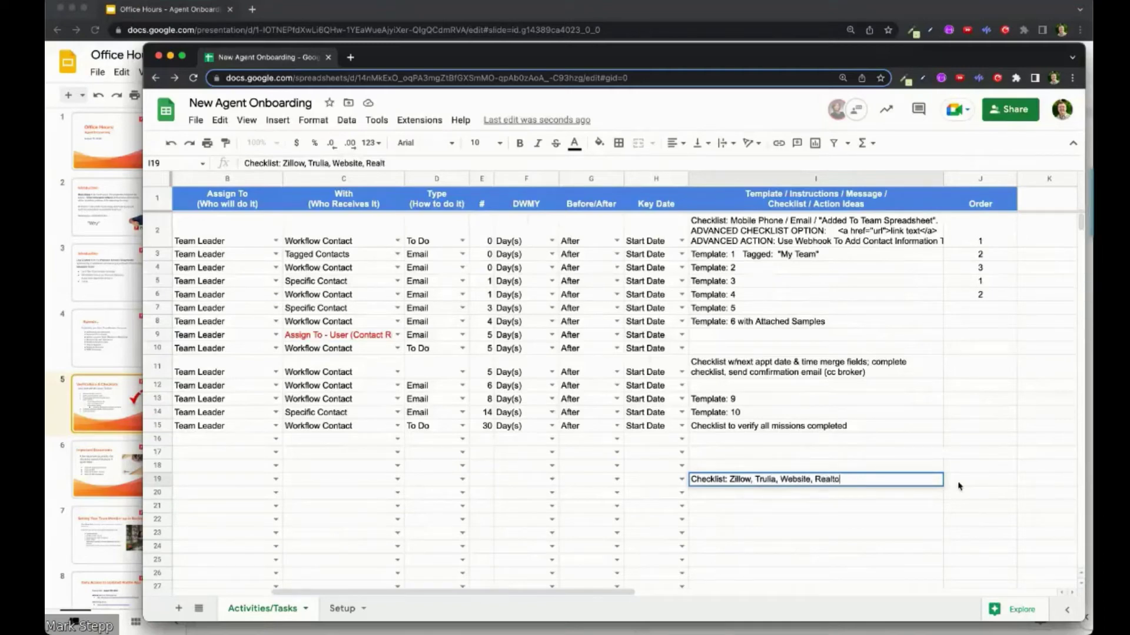
text(r,com ,)
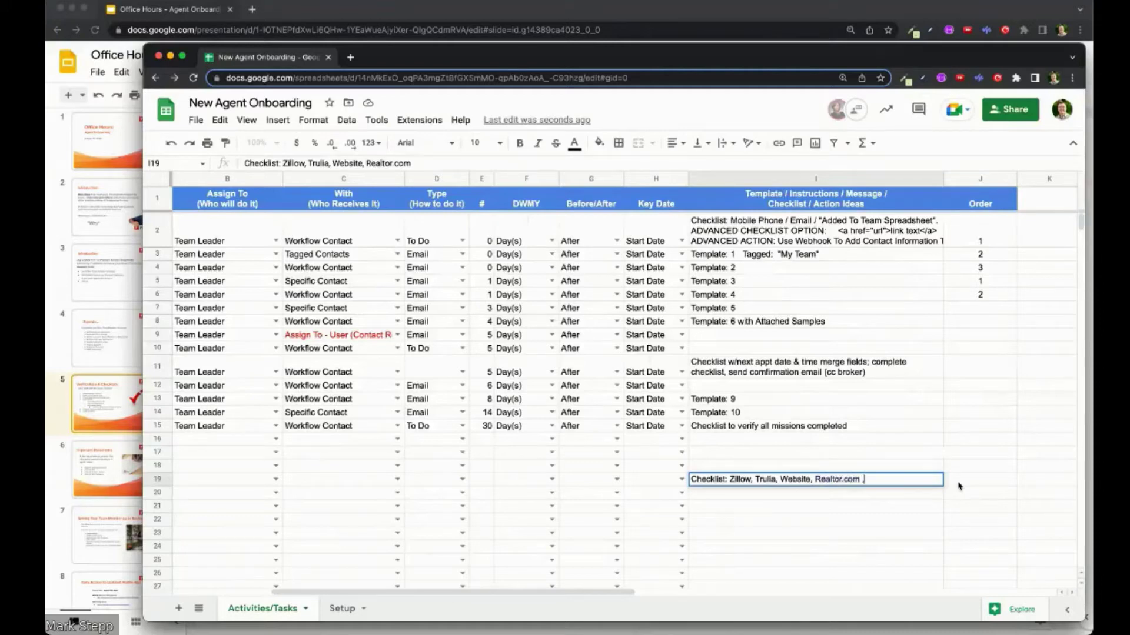
key(Return)
Step: Widen the spreadsheet window to show more columns and select cell A20
scroll(576, 503, left, 5)
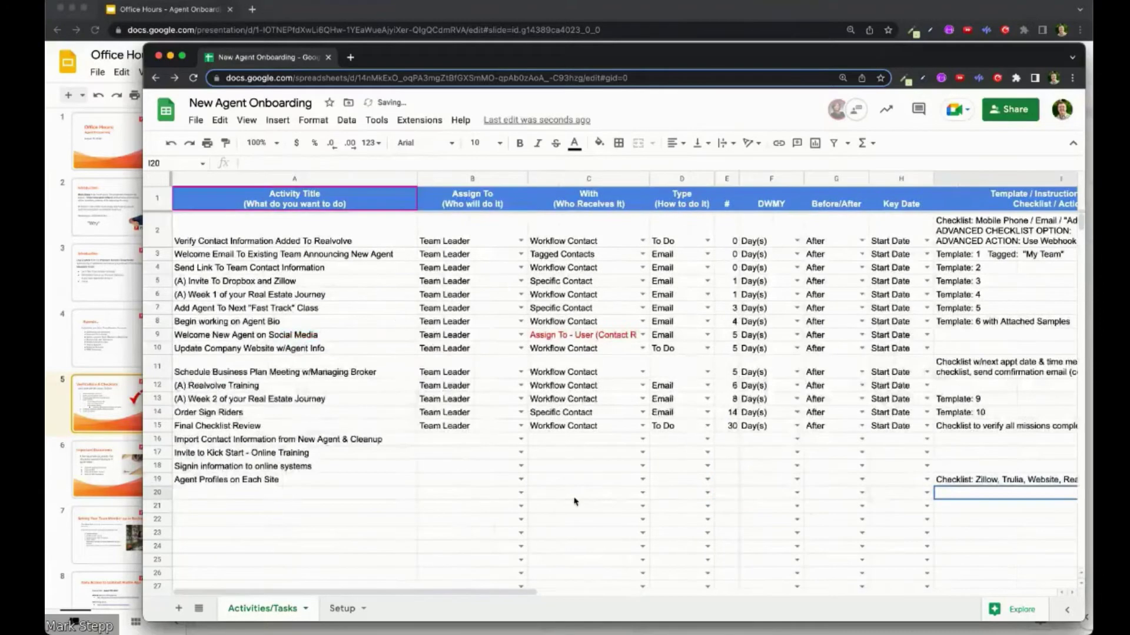
drag(143, 375, 101, 373)
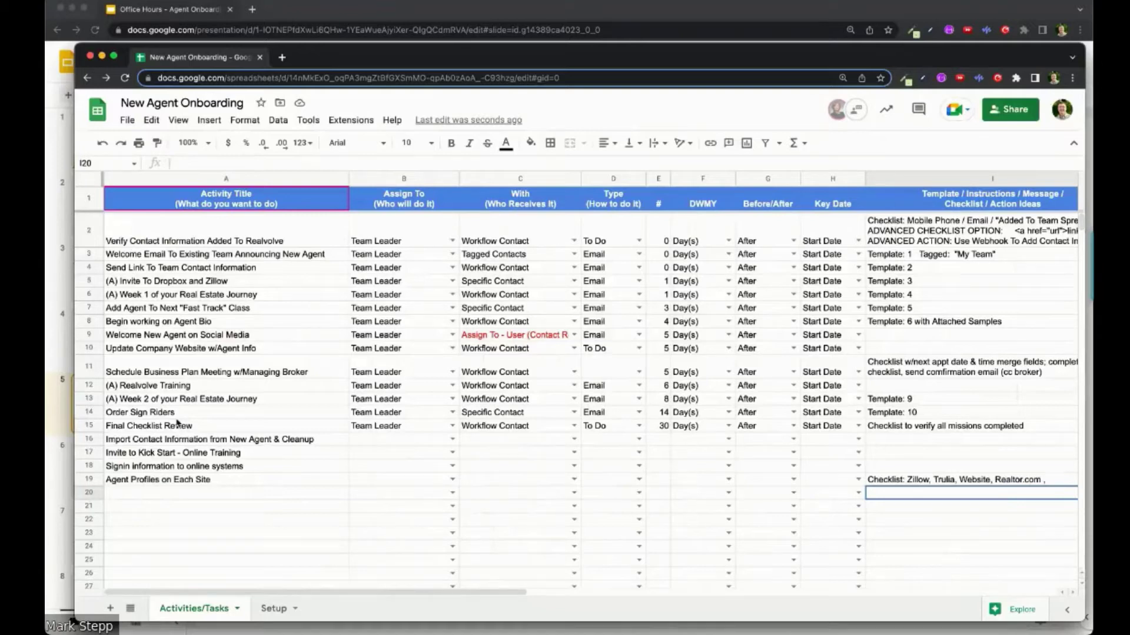
click(148, 494)
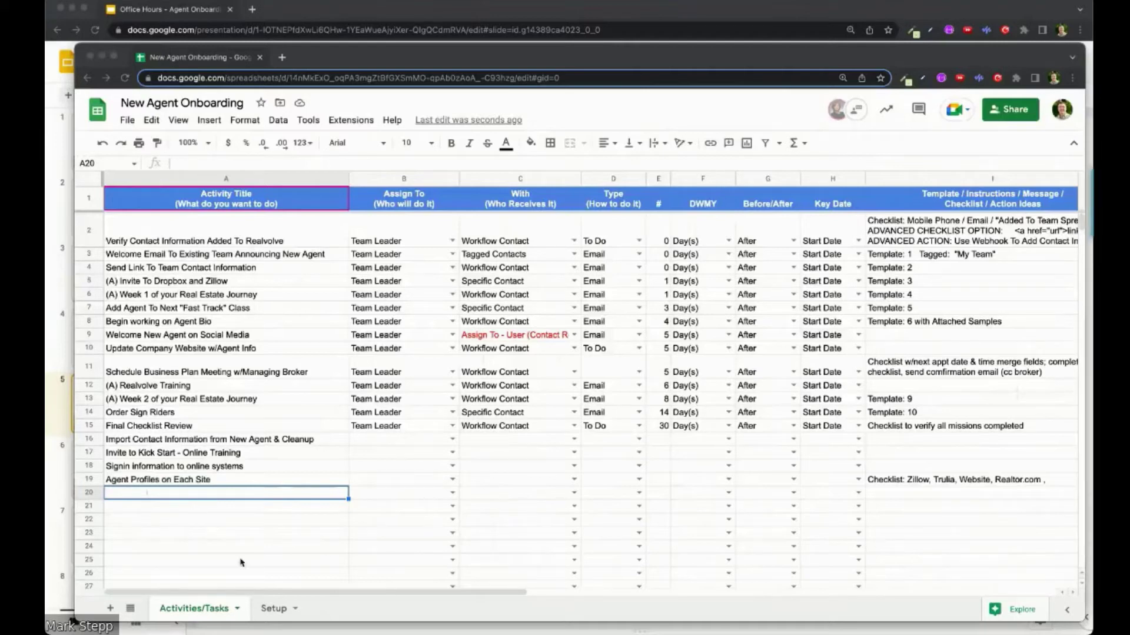
Step: Enter Training Items:, Setup on Lead Gen, Continuing Ed and PRE TEAM Nurture in cells A20–A23
click(200, 496)
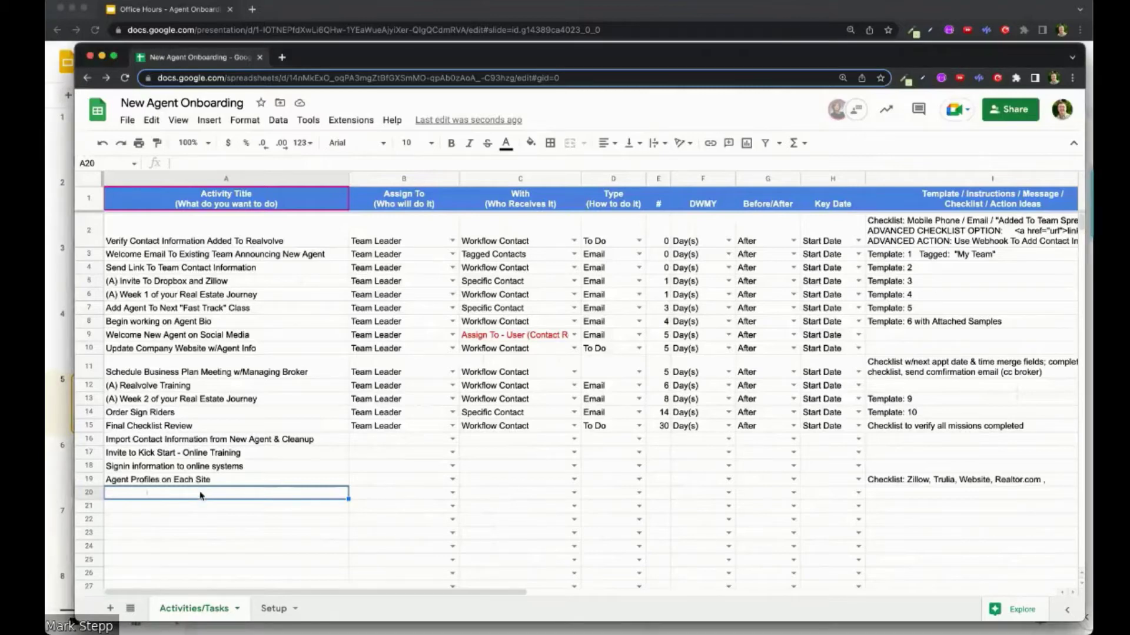
text(Training)
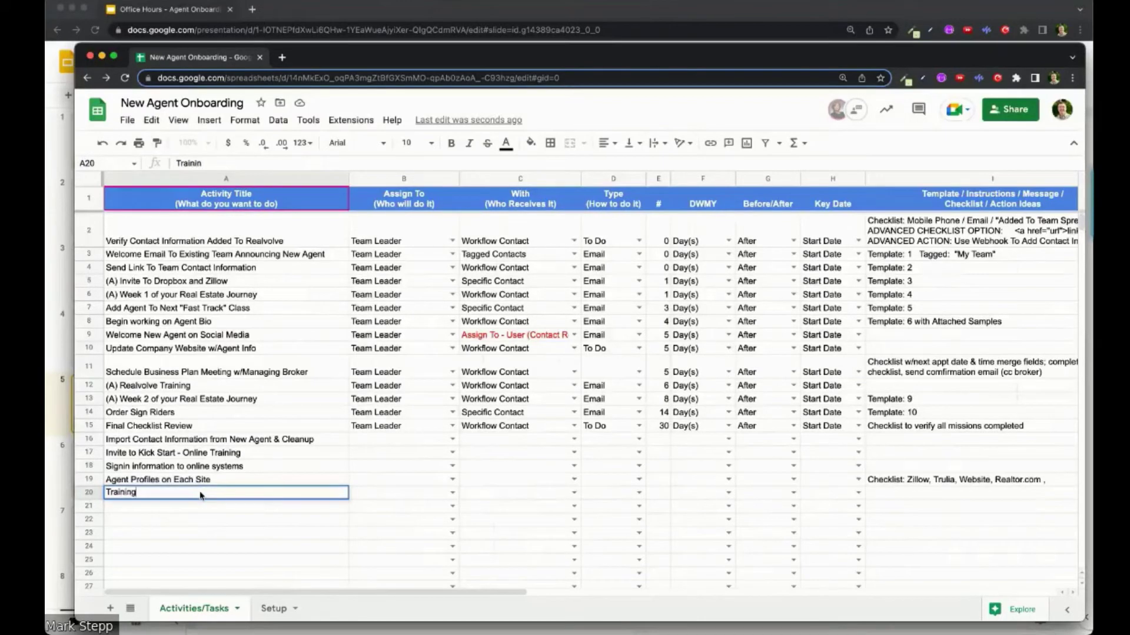
text( Items:)
key(Return)
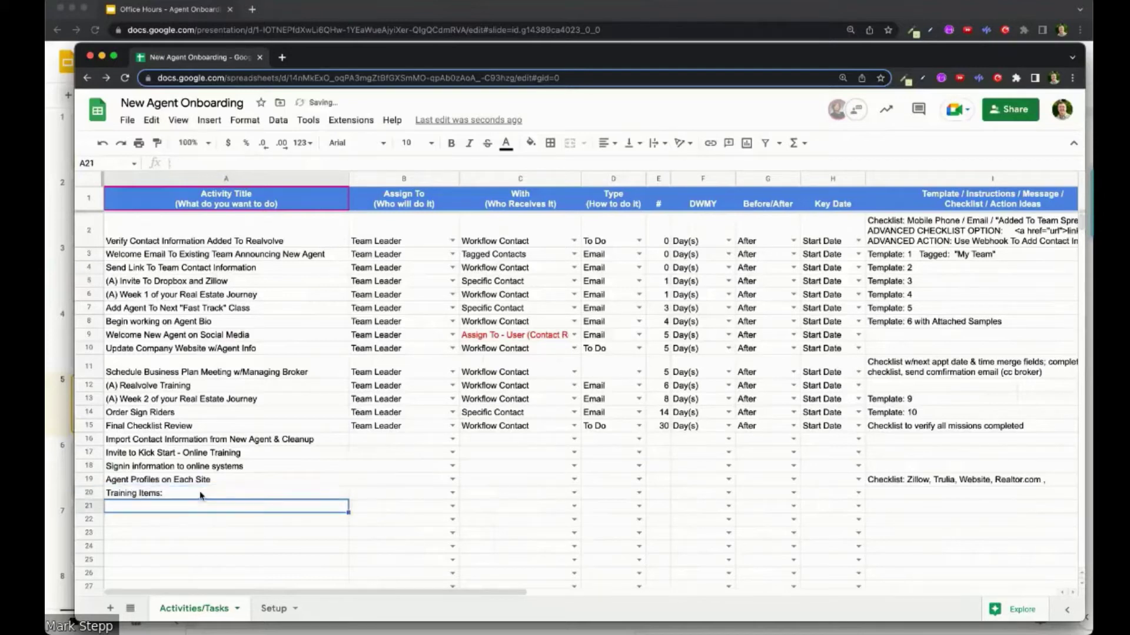
text(Setup on Lead Gen)
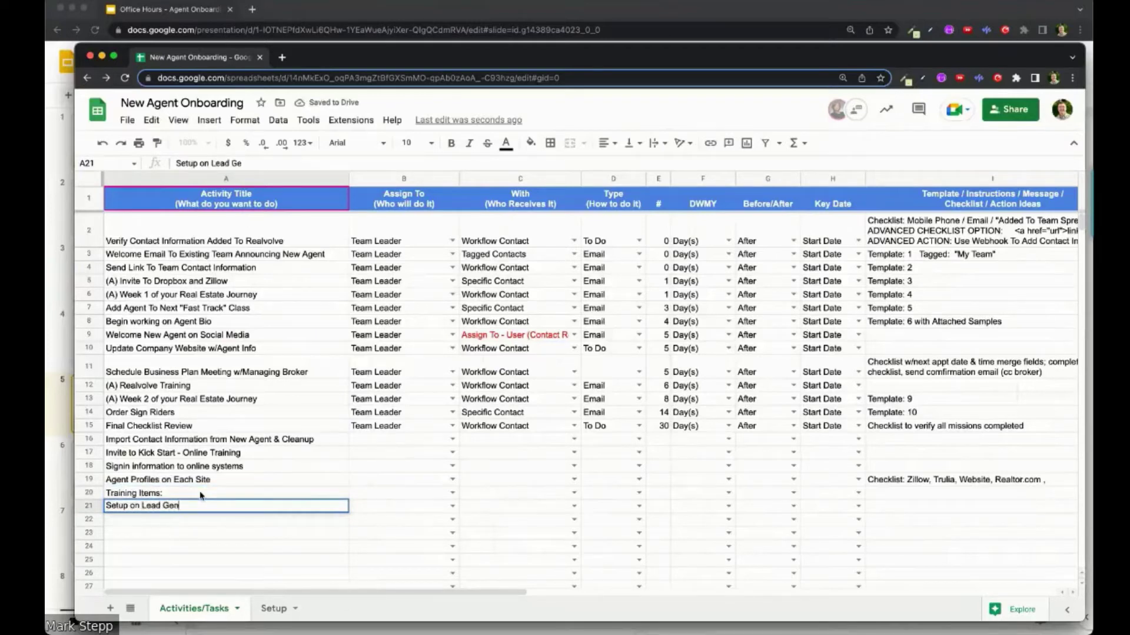
key(Return)
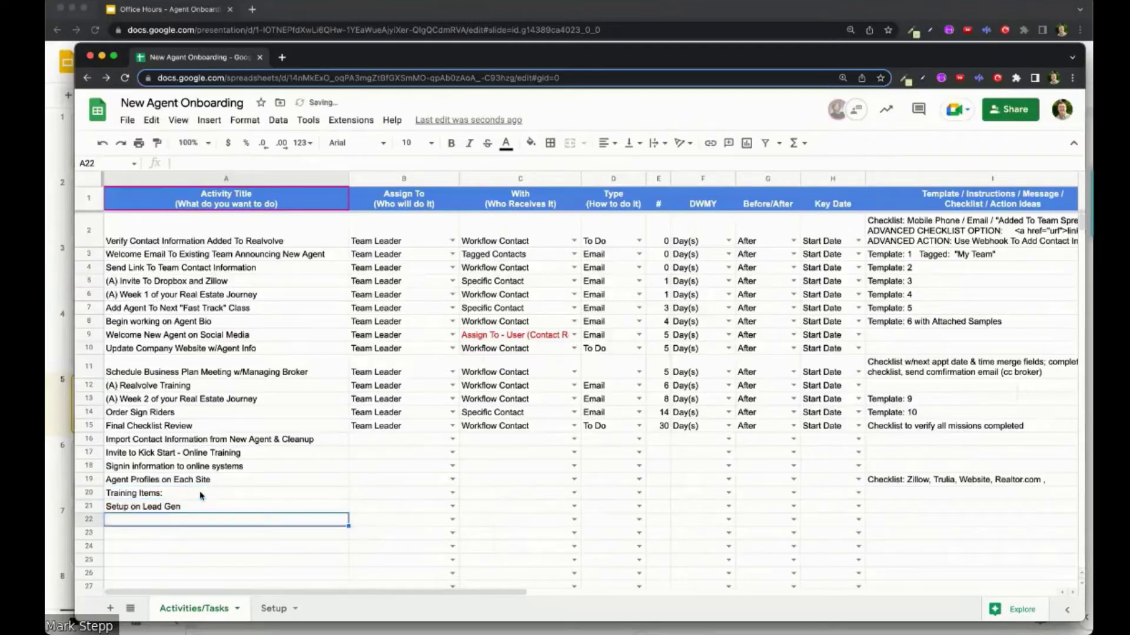
text(C)
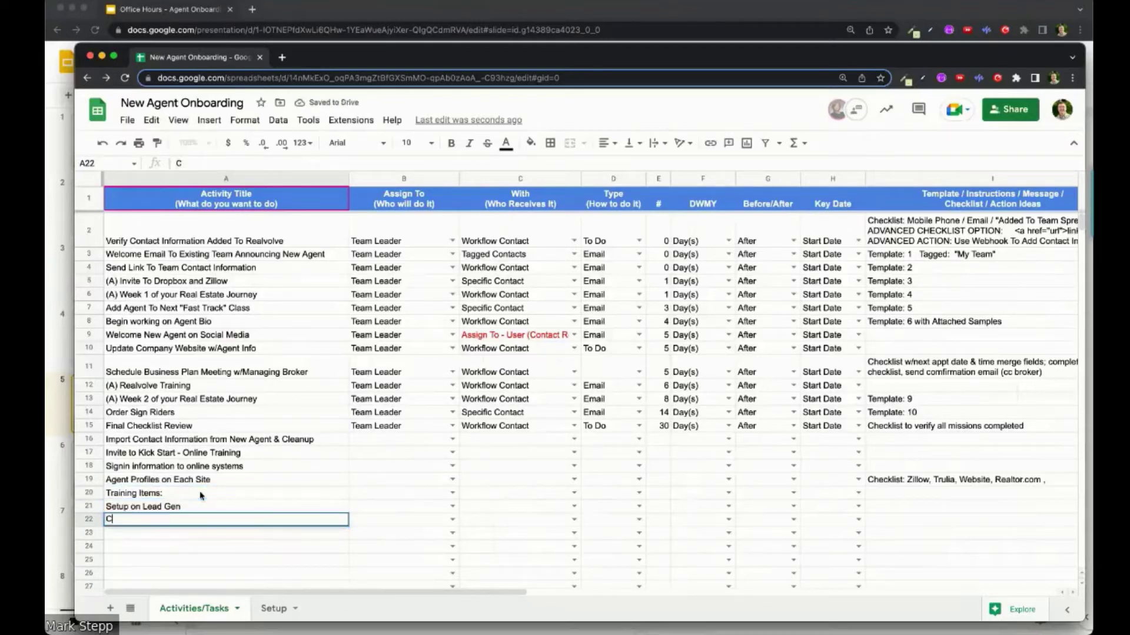
text(ontinuing Ed)
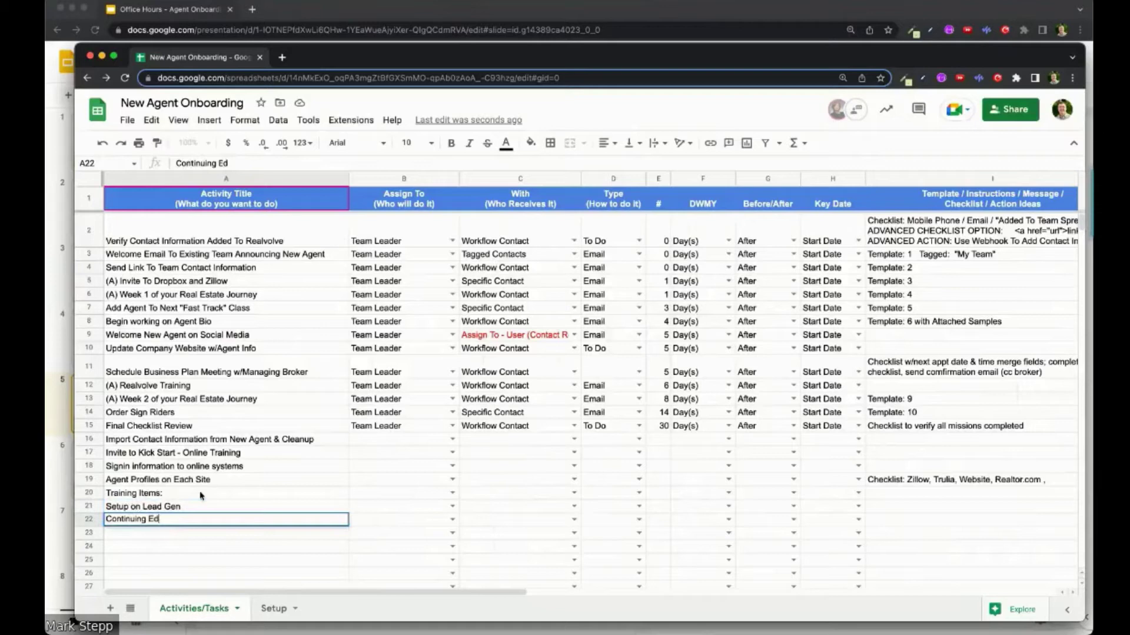
key(Return)
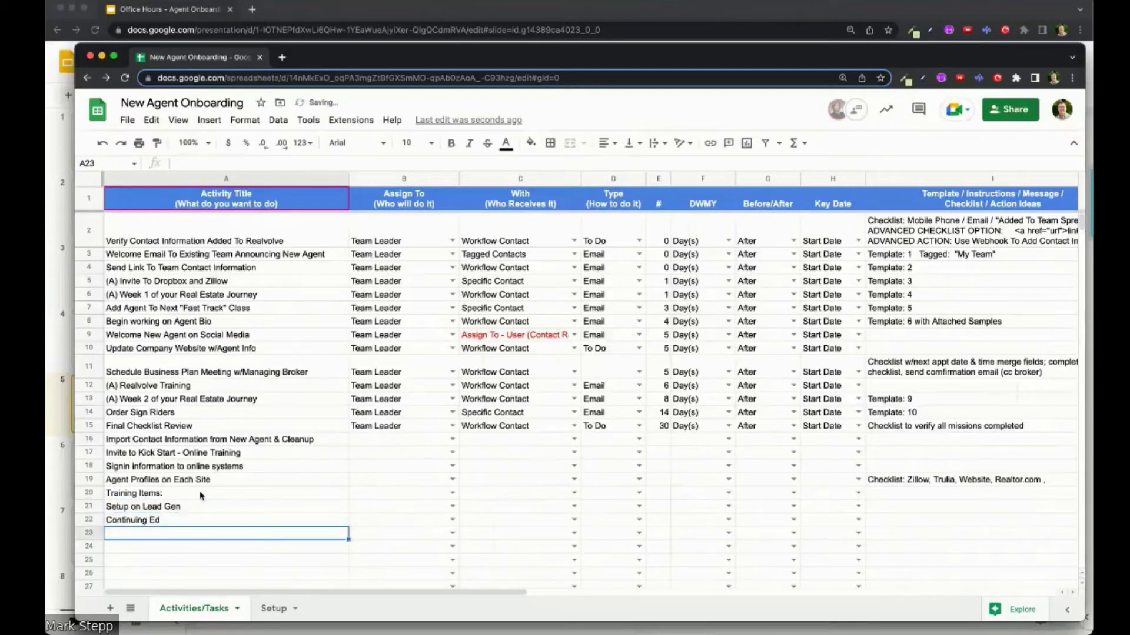
scroll(176, 497, down, 2)
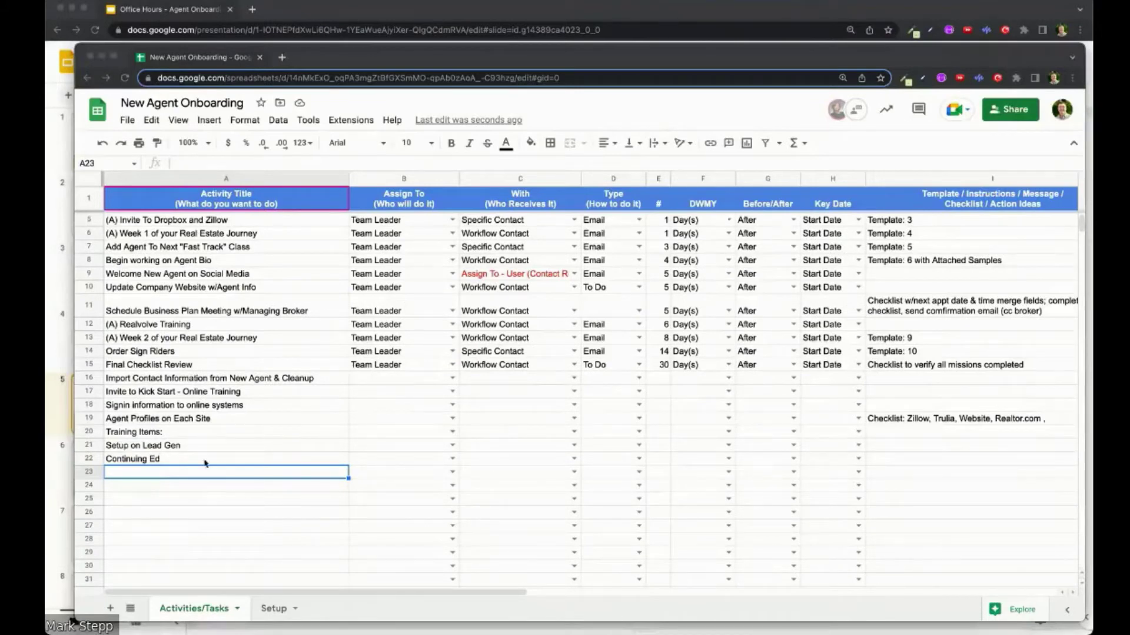
click(178, 475)
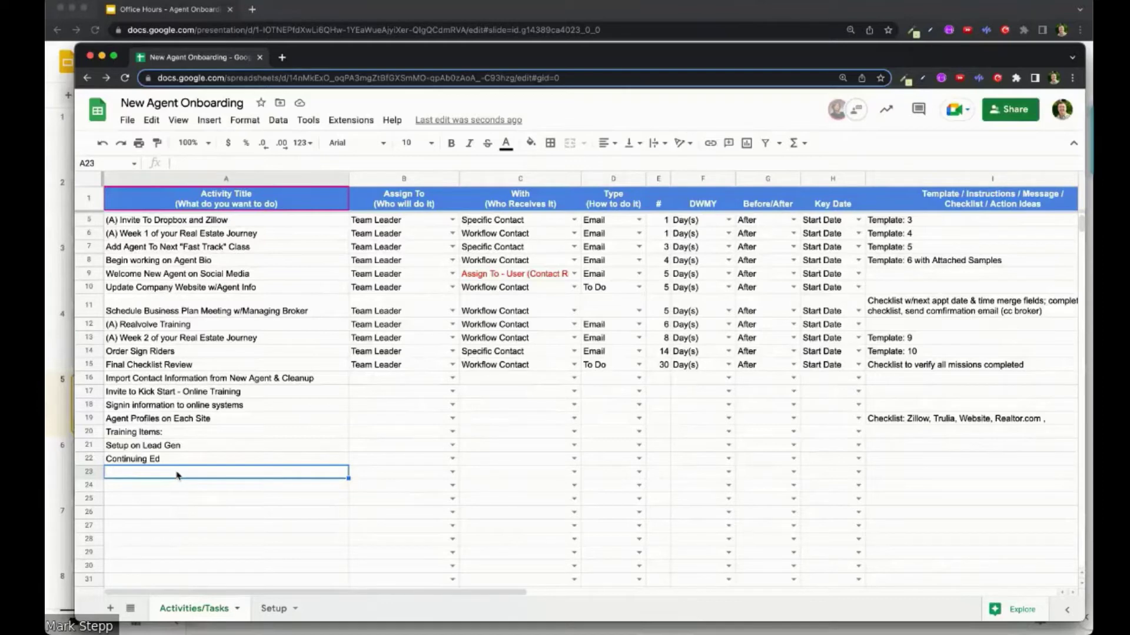
text(PRE )
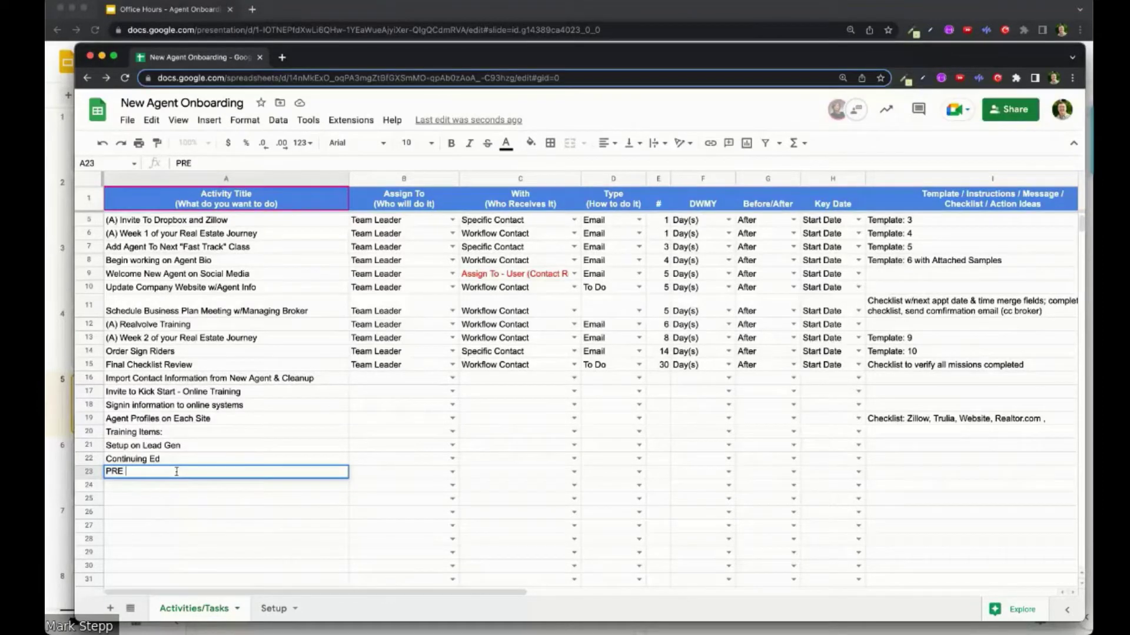
text(TEAM Nurture)
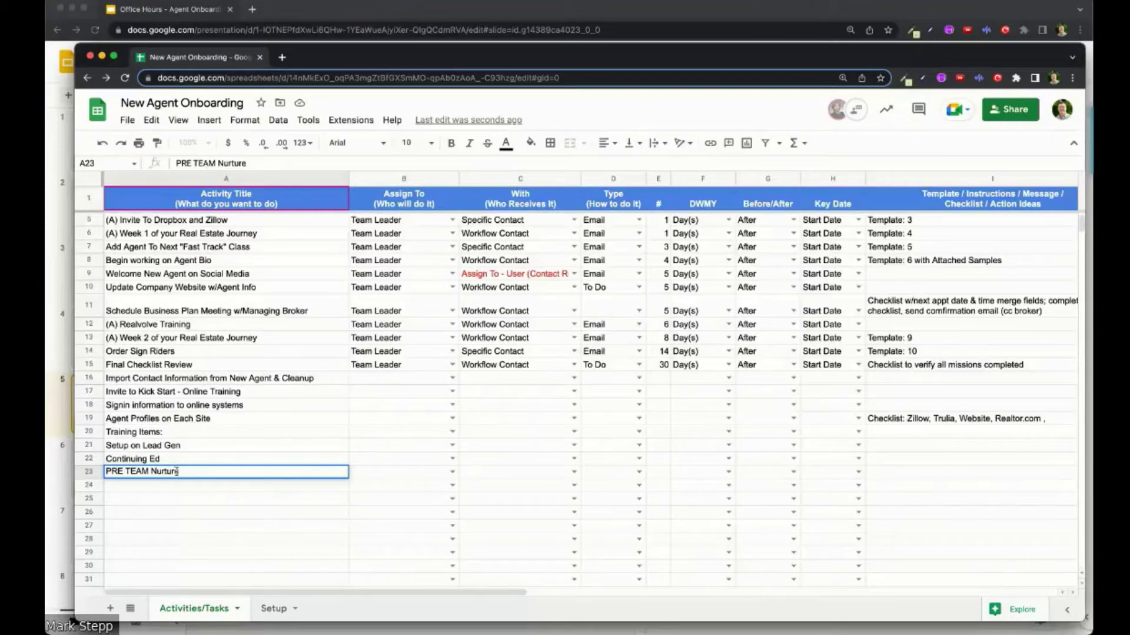
key(Return)
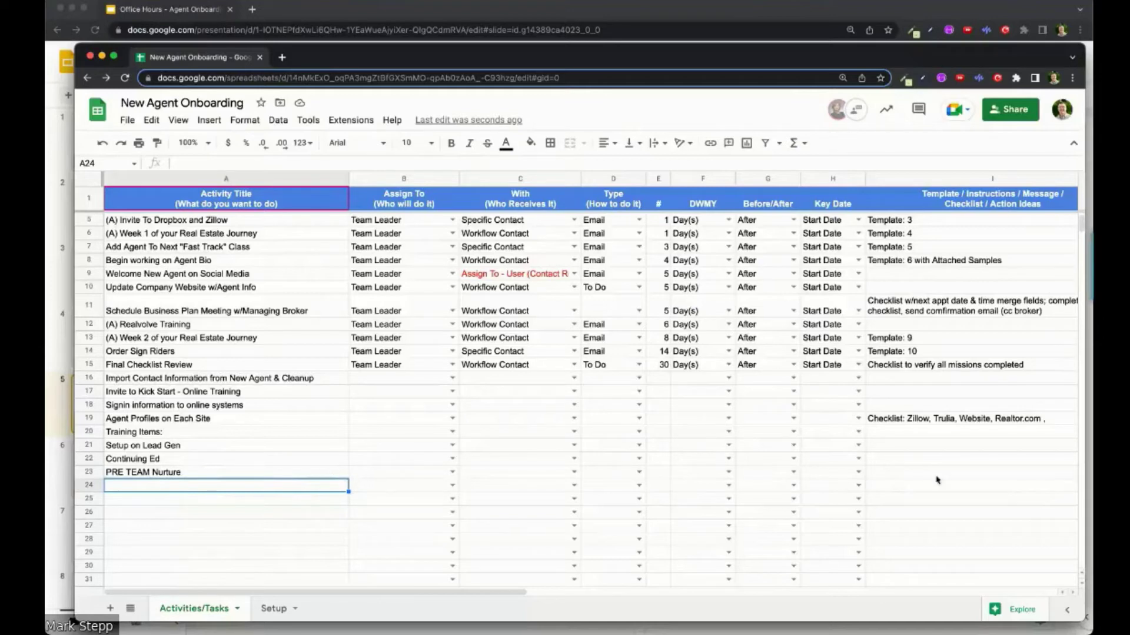
Step: Enter 'Training on Open House' as the activity title in cell A24
click(885, 475)
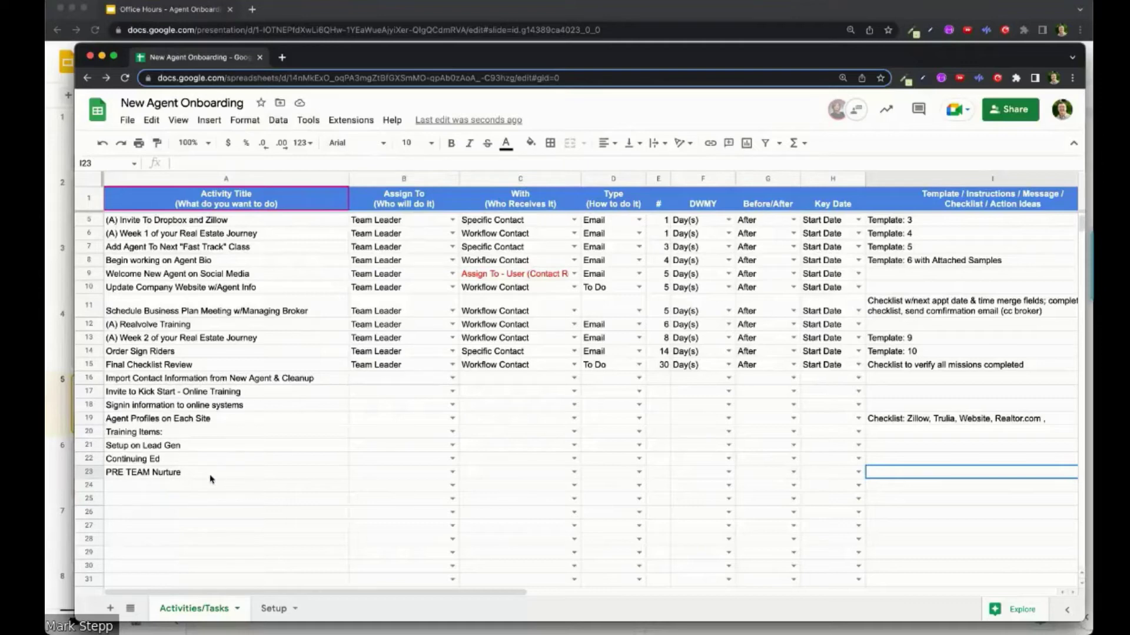
click(207, 493)
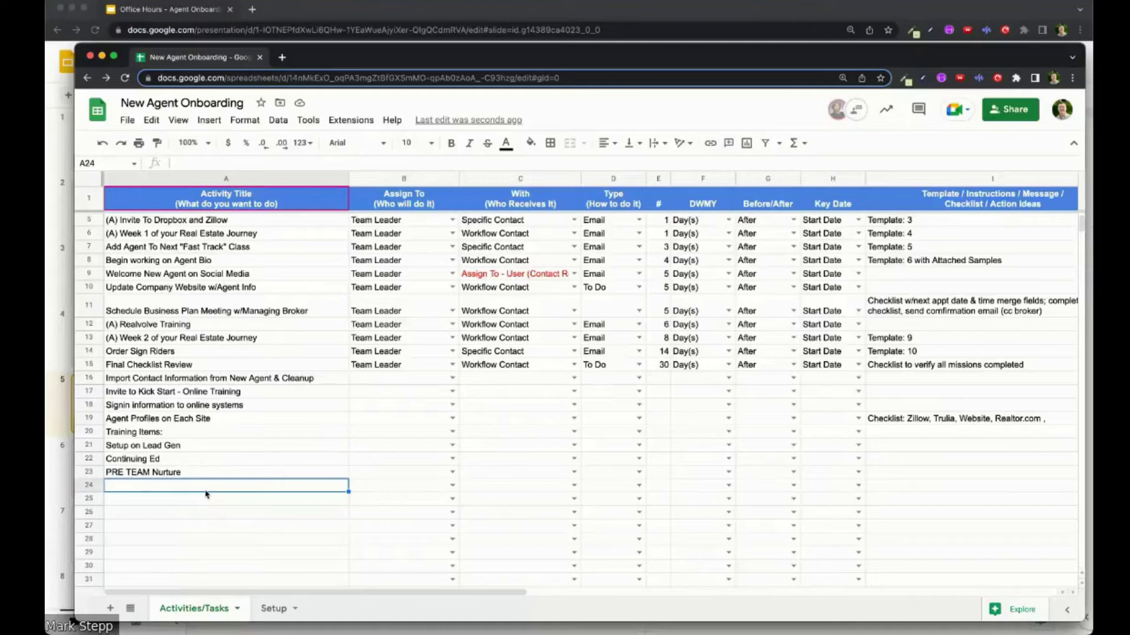
text(T)
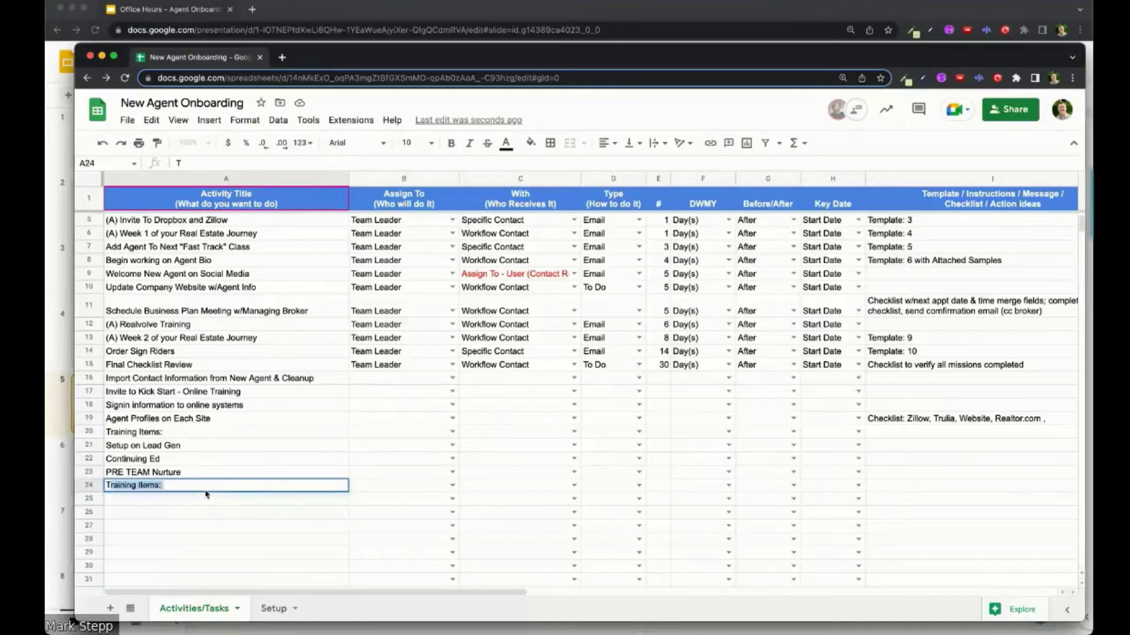
text(raining on)
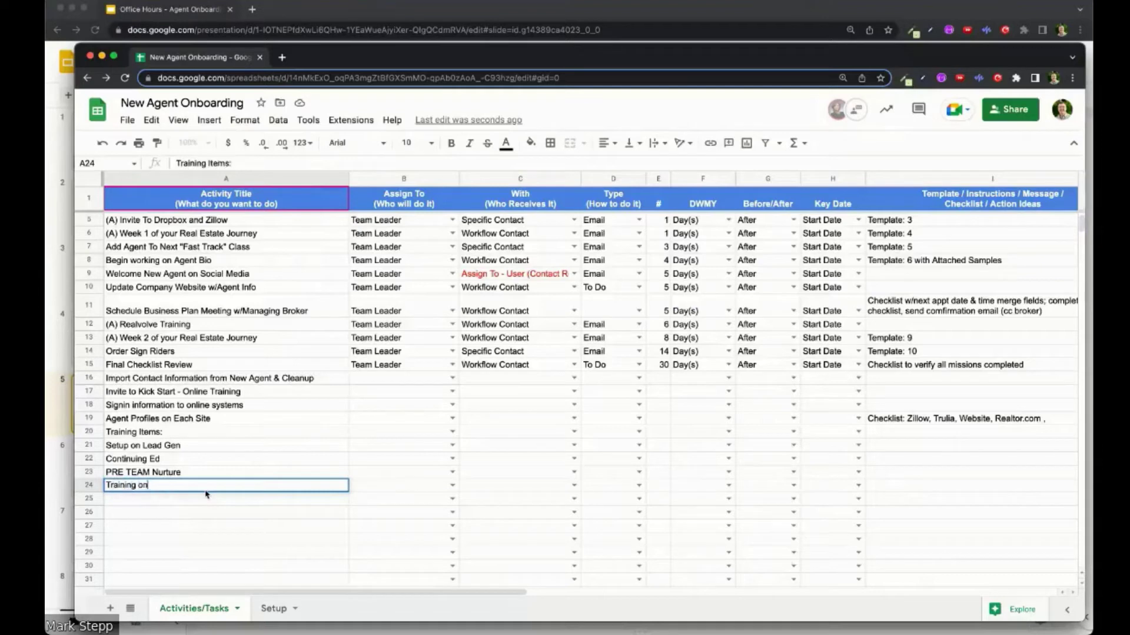
text( Open House)
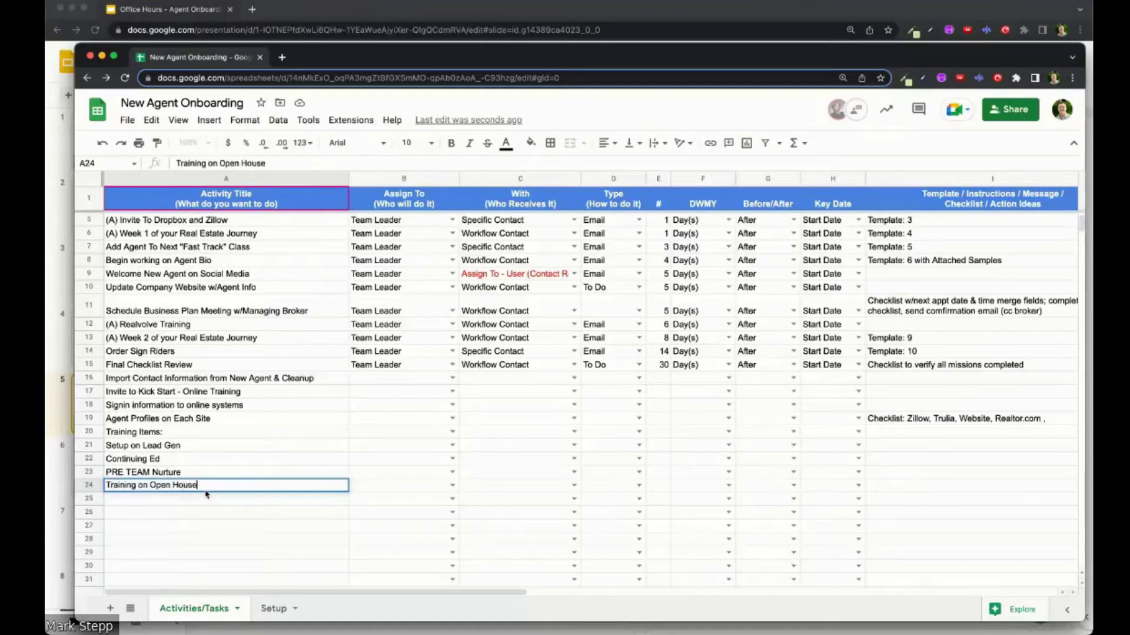
key(Return)
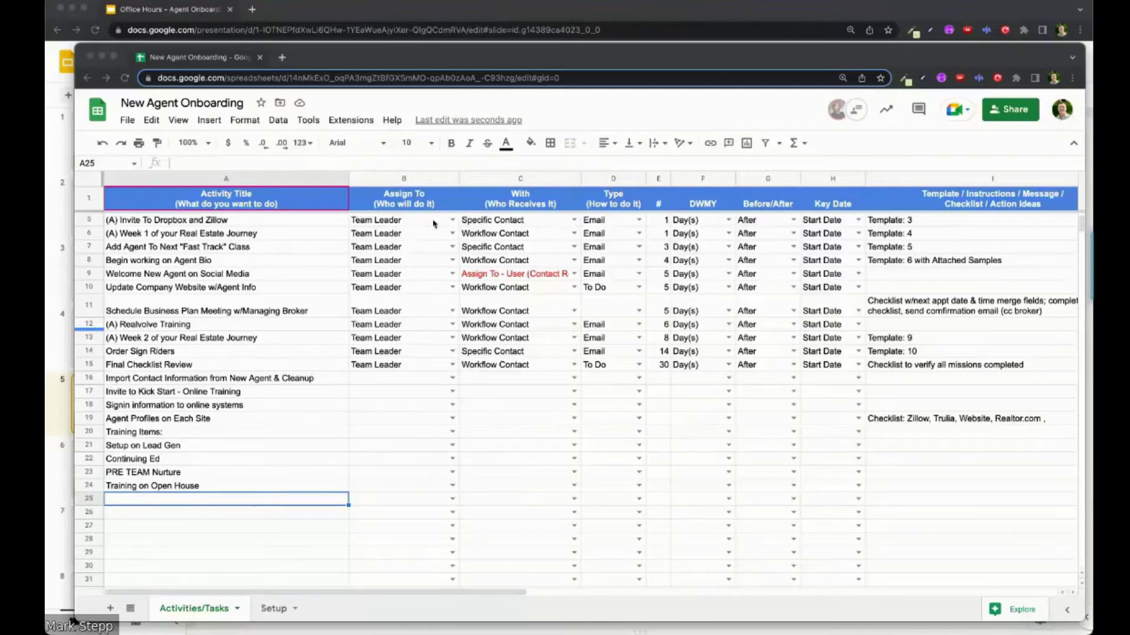
Step: Switch row 5's assignee to Assistant, then back to Team Leader
click(453, 223)
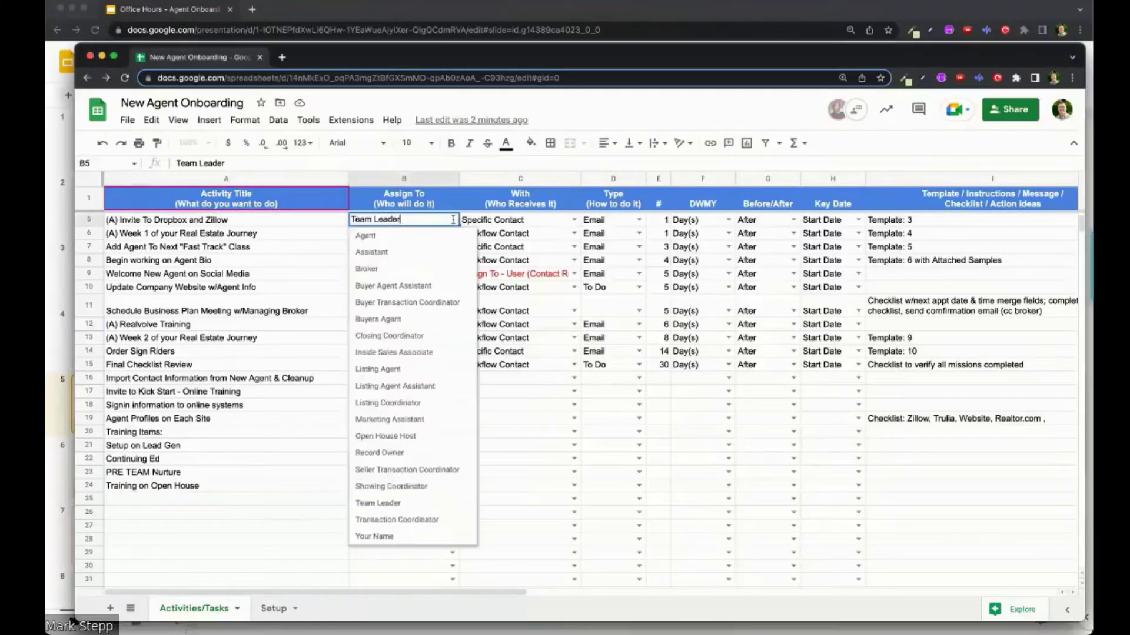
click(410, 254)
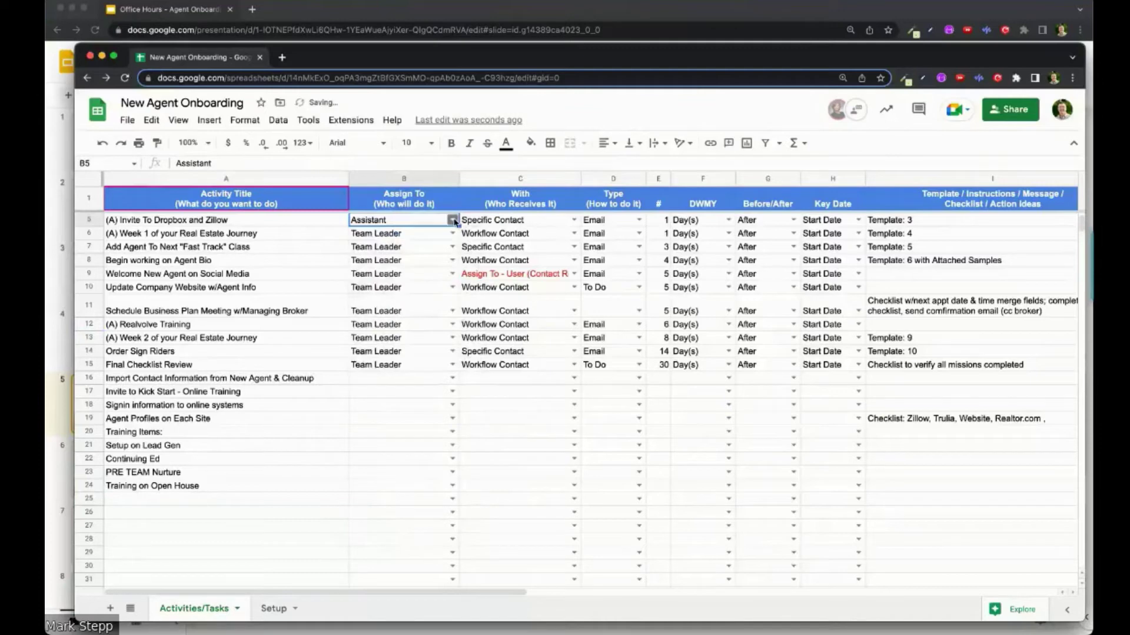
click(452, 221)
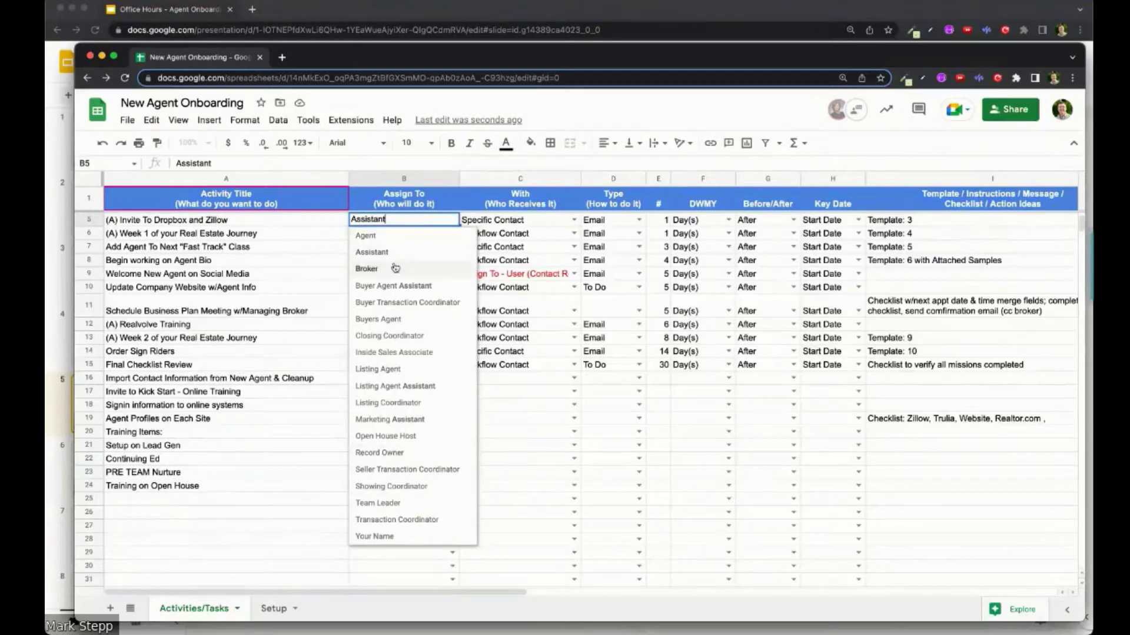
click(388, 504)
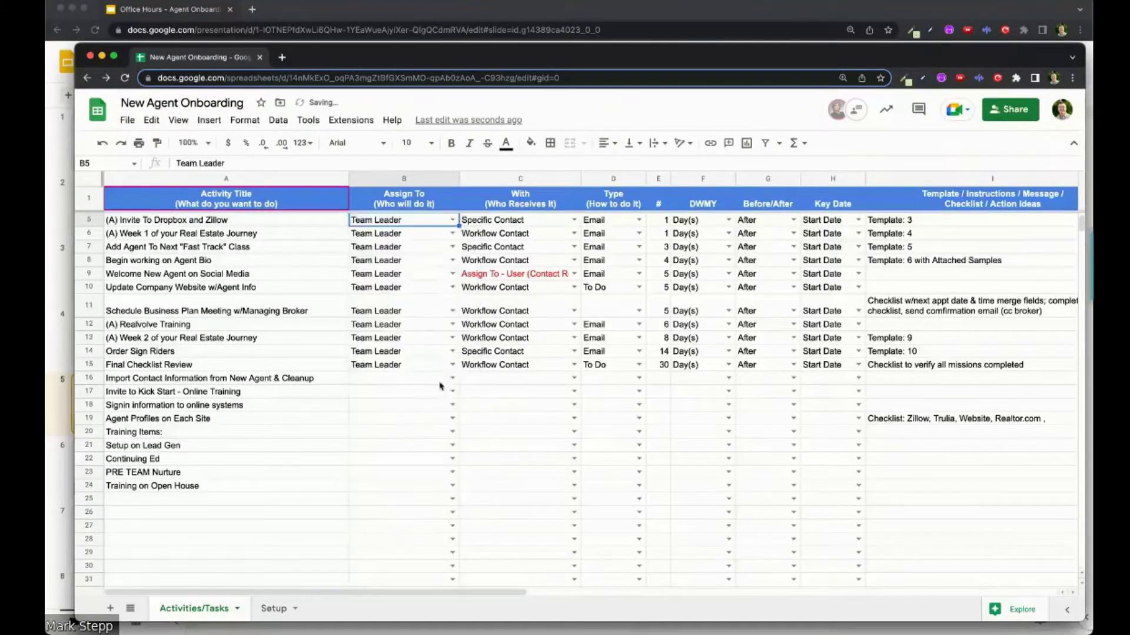
Step: Copy Workflow Contact and To Do from row 15 down the With and Type columns to row 24
drag(440, 354, 456, 486)
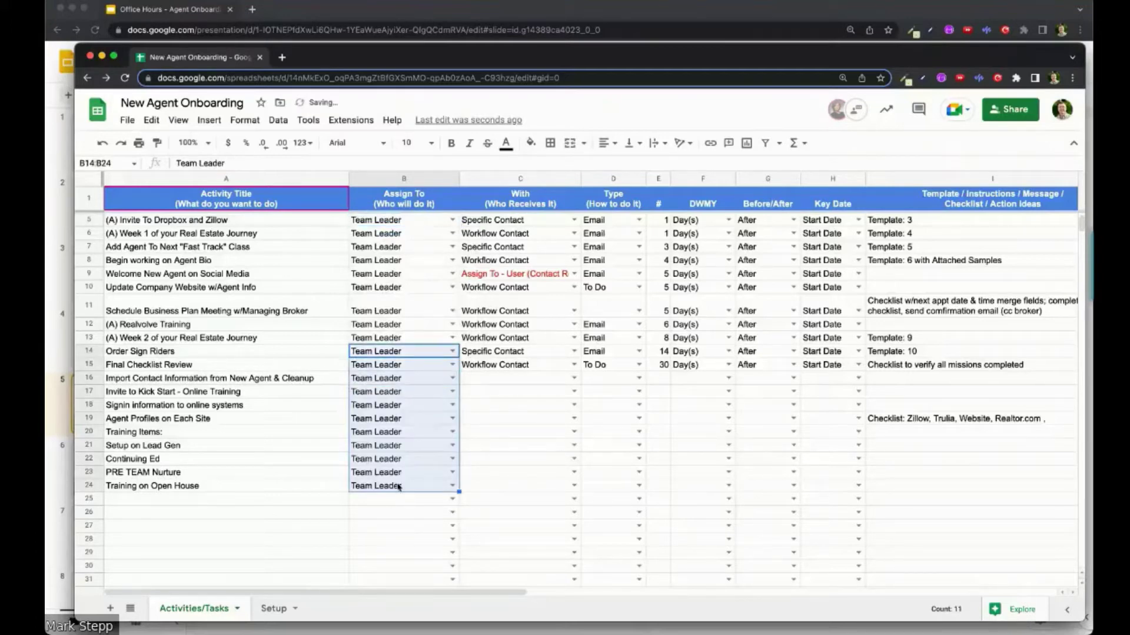
click(559, 369)
drag(581, 371, 577, 492)
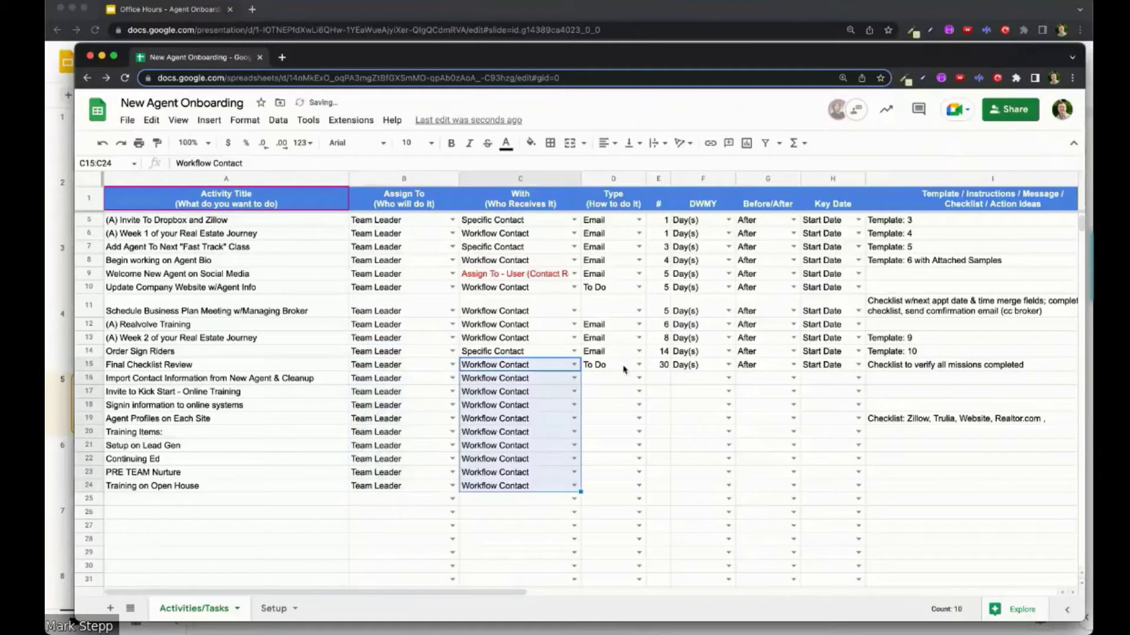
click(625, 369)
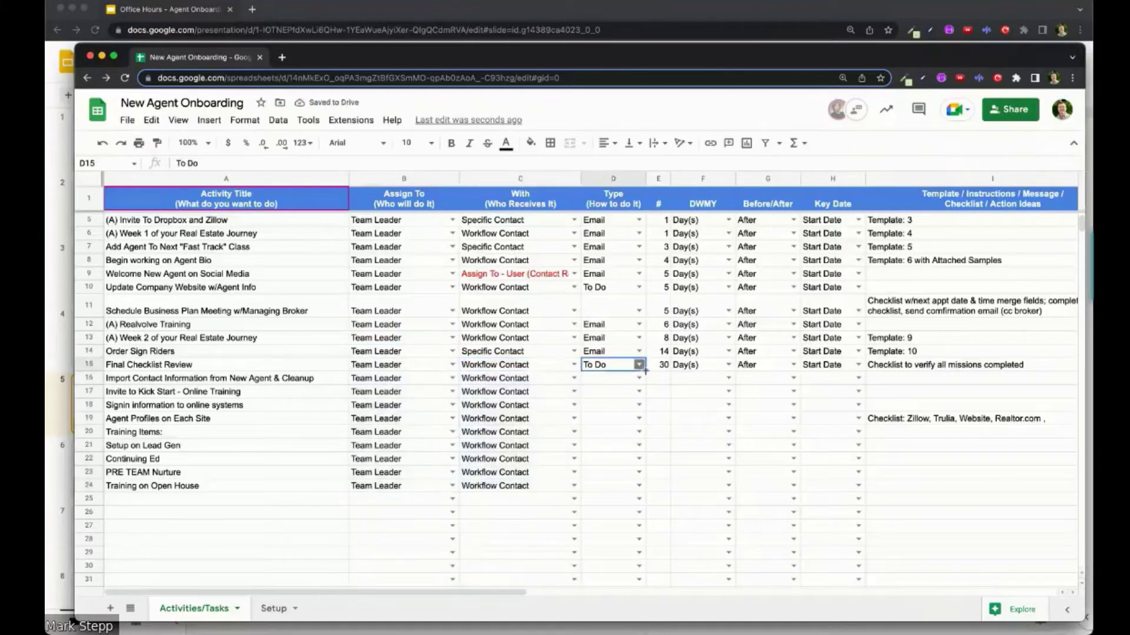
drag(645, 371, 646, 493)
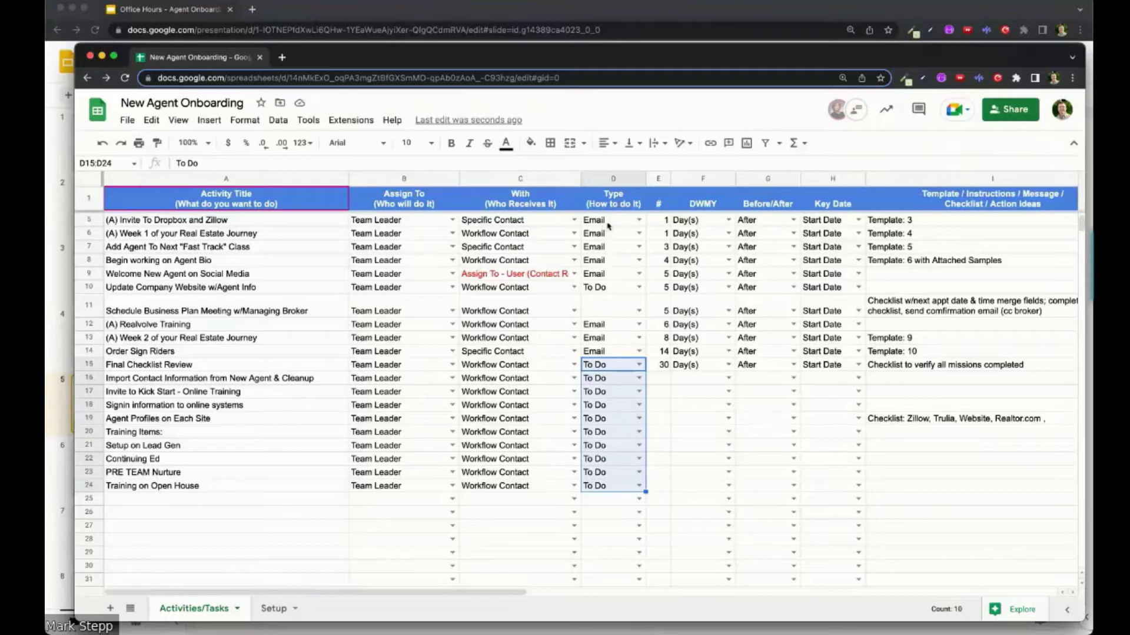
scroll(610, 230, up, 2)
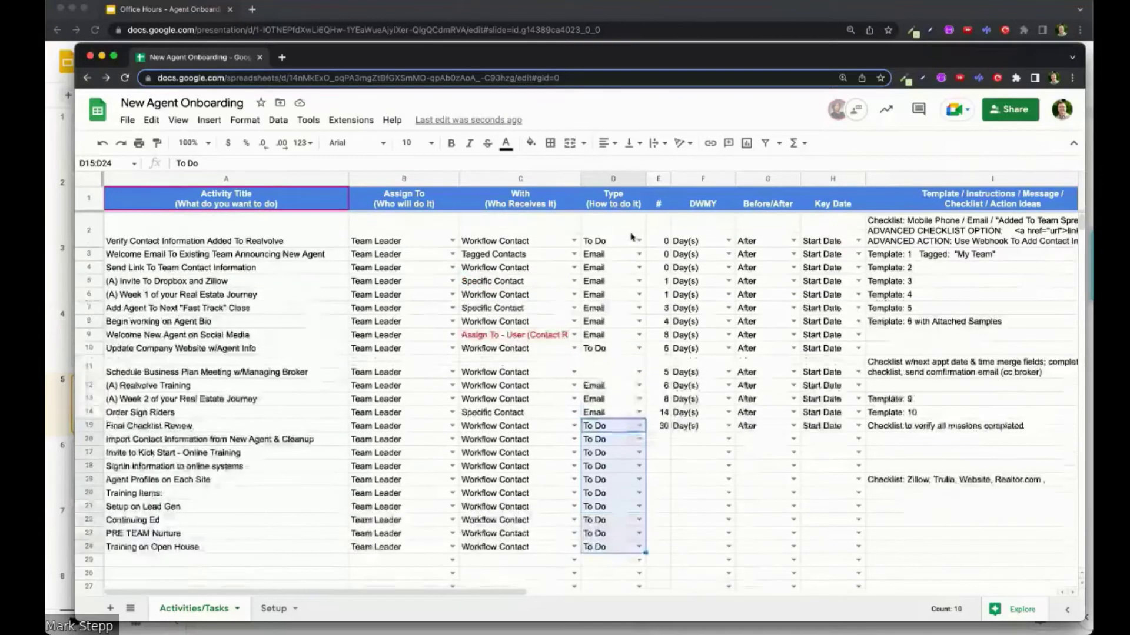
Step: Highlight the Template 1 welcome email's subject line in the Docs template, then hide Docs
click(904, 257)
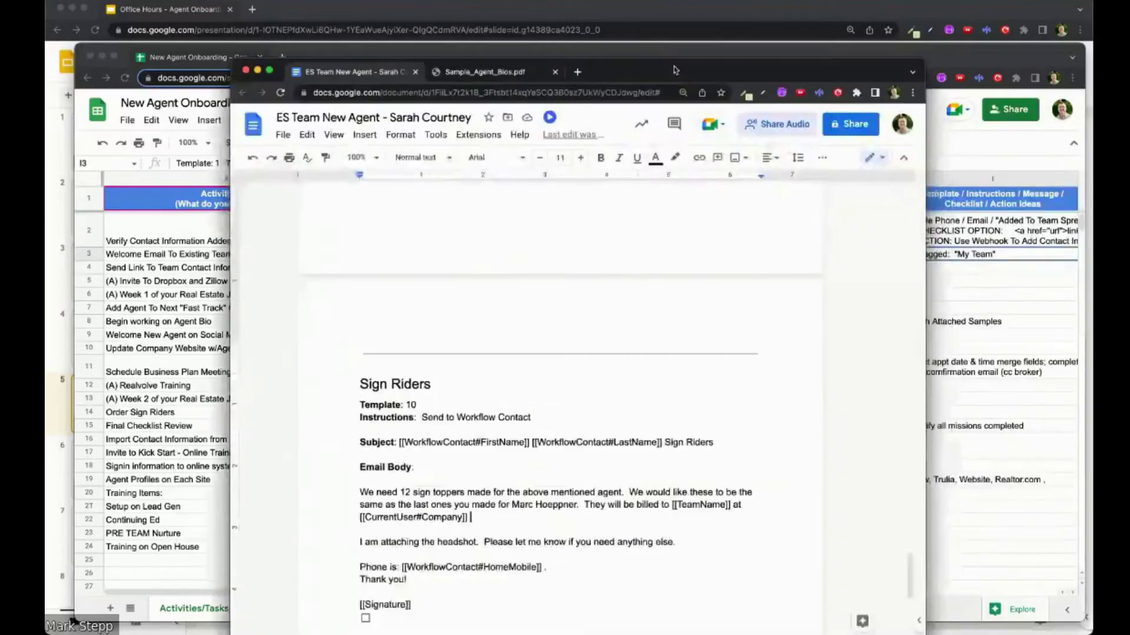
scroll(608, 327, up, 20)
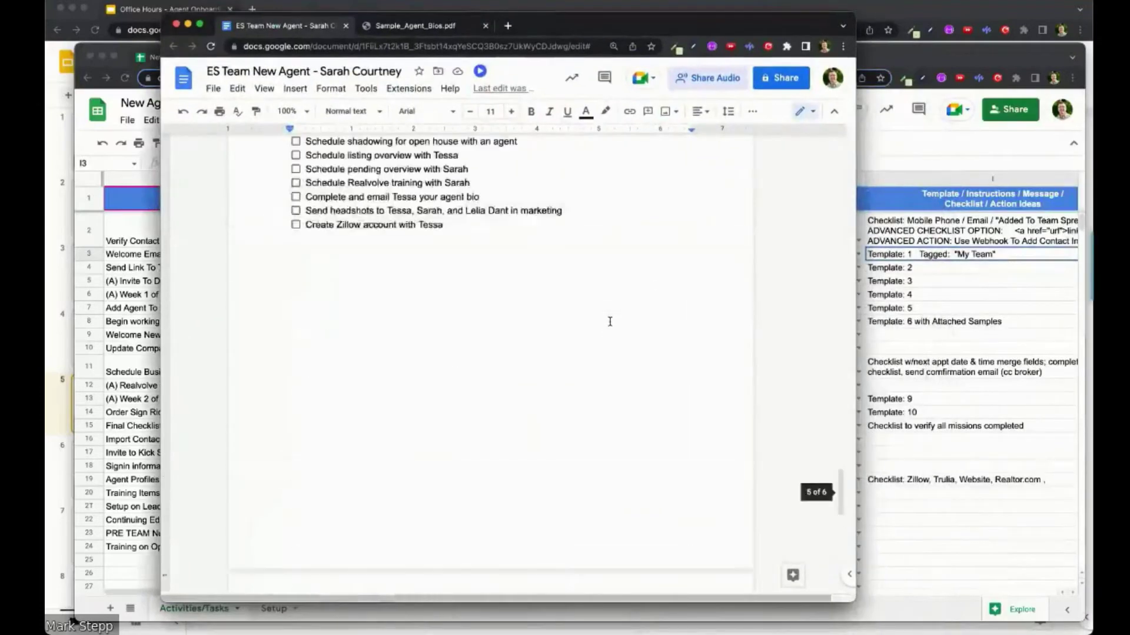
scroll(609, 321, up, 20)
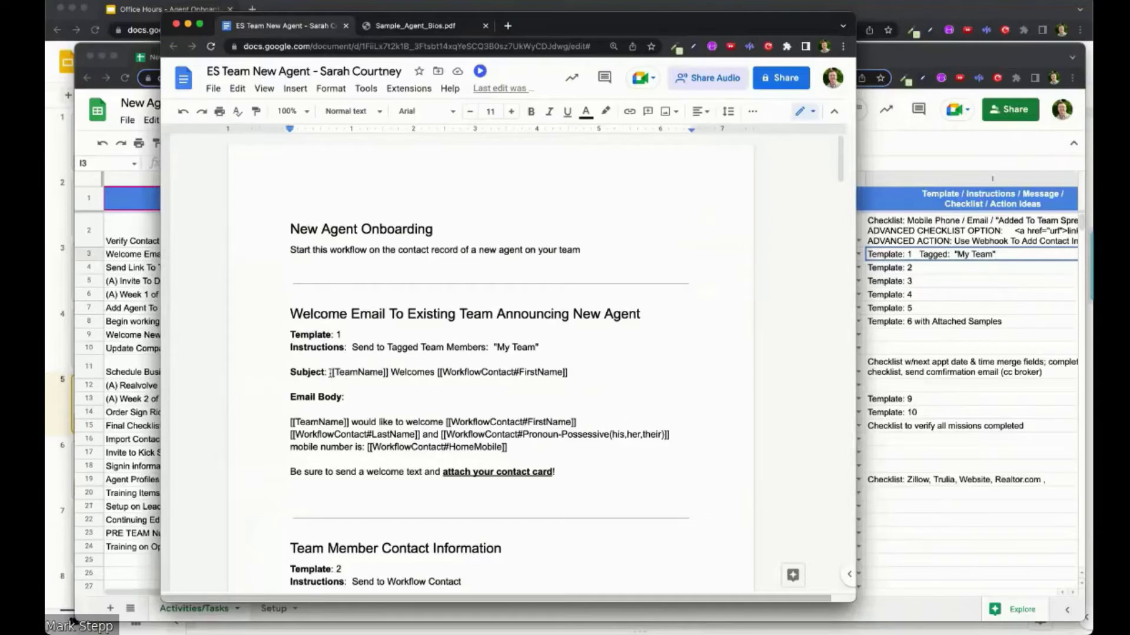
drag(330, 372, 611, 369)
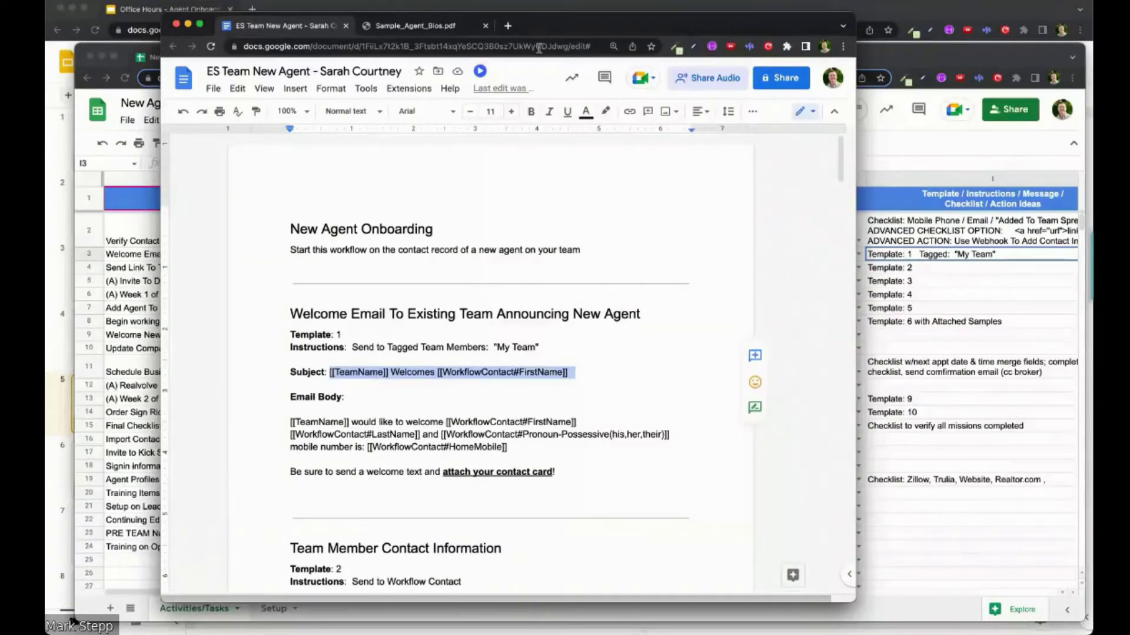
key(super+m)
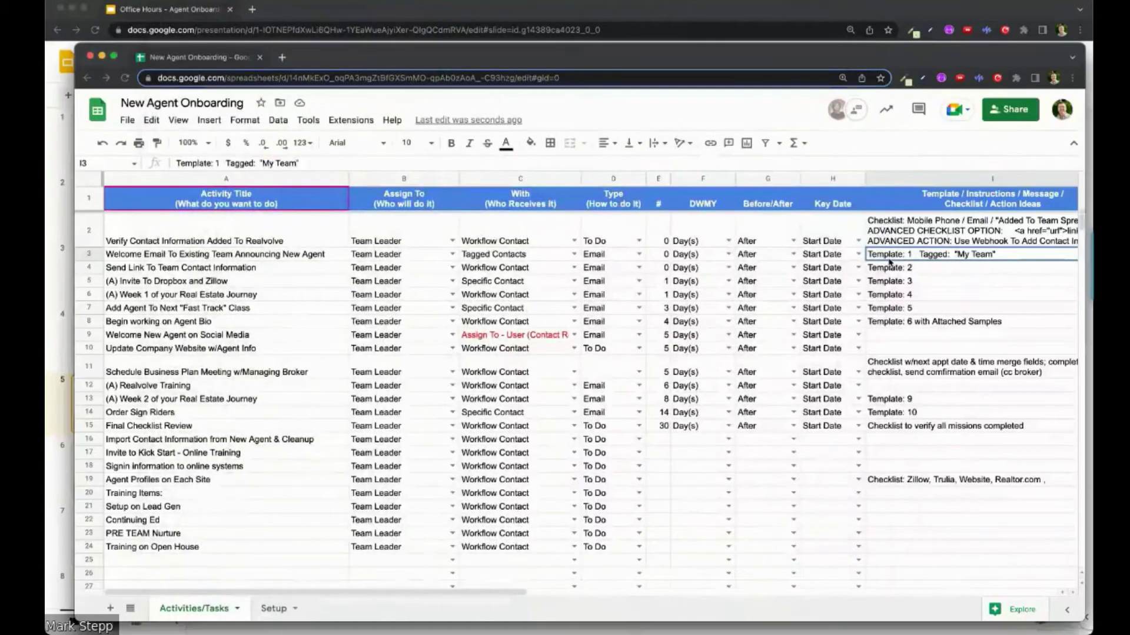
Step: Review the Template 2 through Template 6 notes in cells I4–I8
click(891, 269)
click(890, 282)
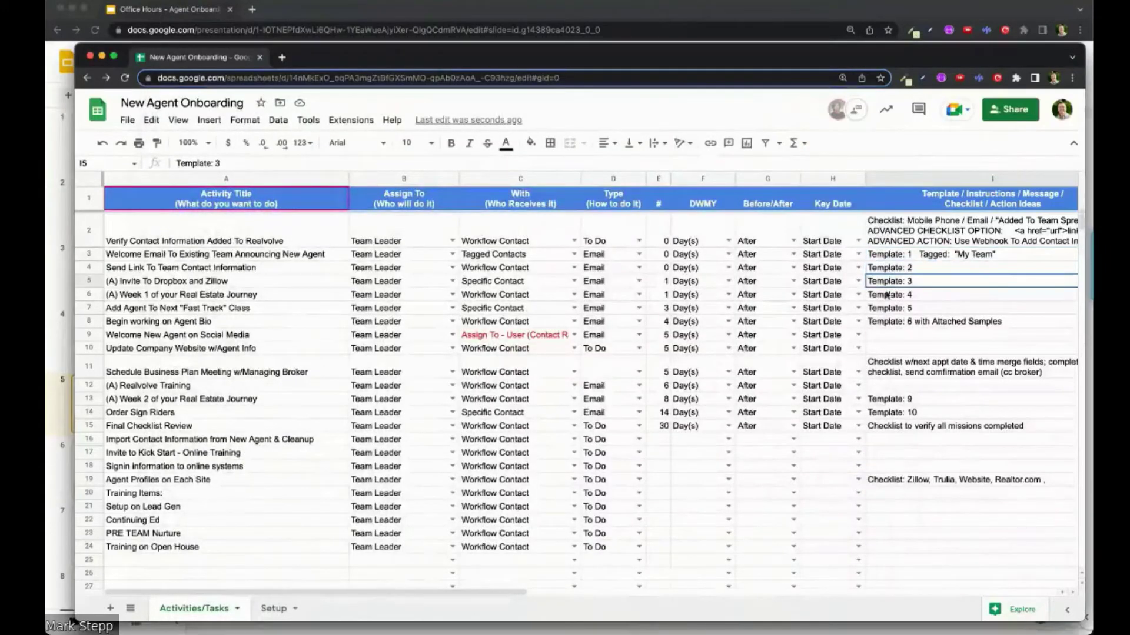
click(887, 296)
click(886, 309)
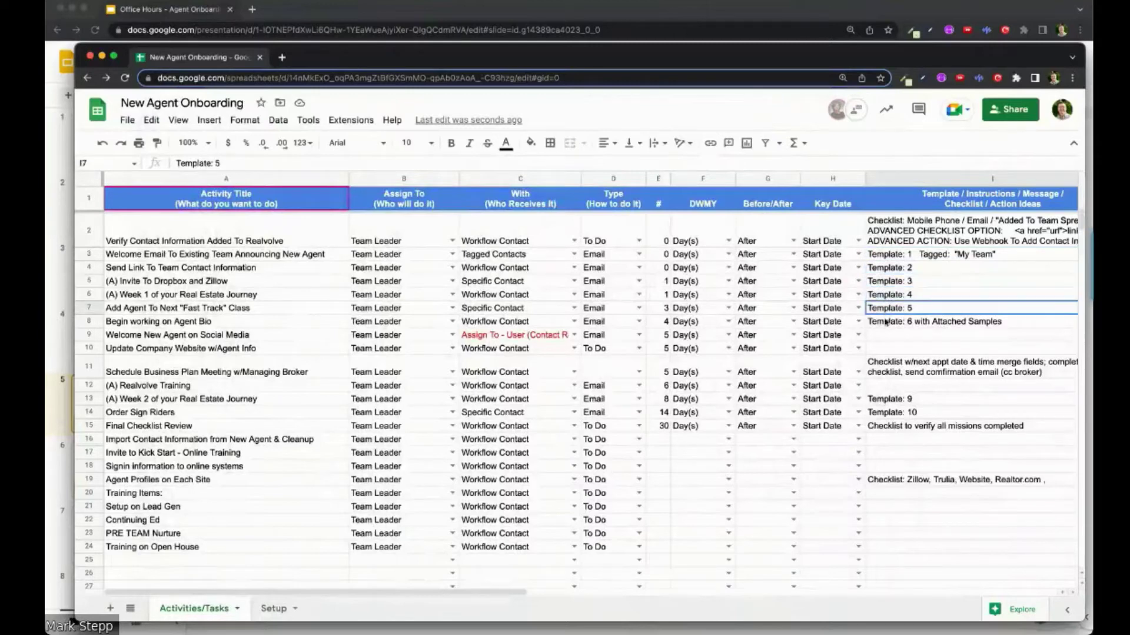
click(887, 324)
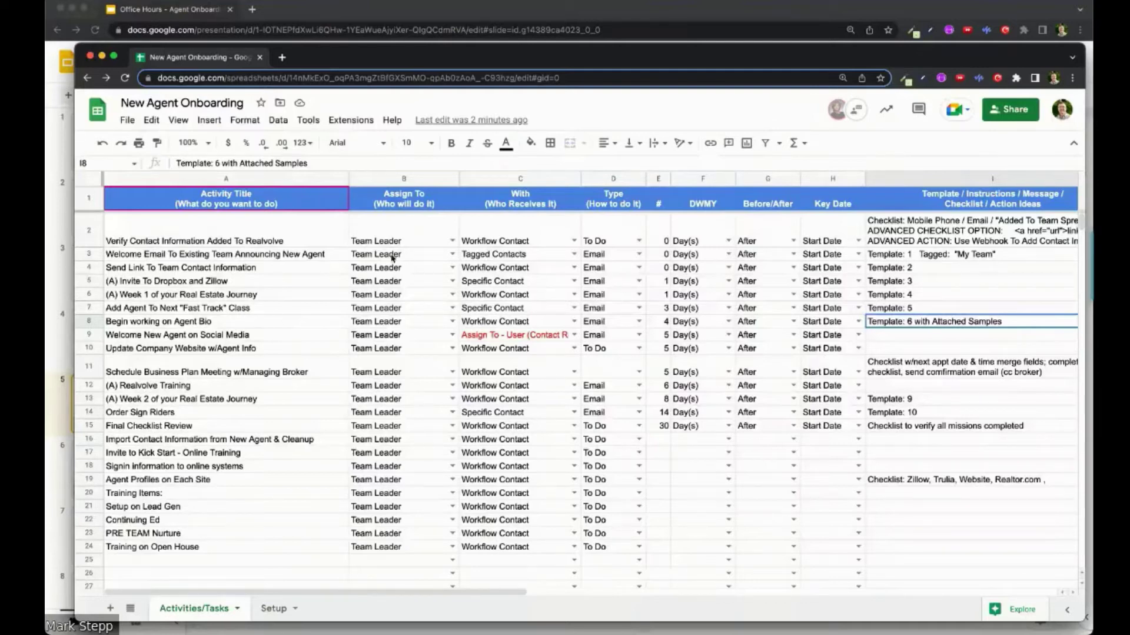
Step: Minimize the spreadsheet and enlarge the Realvolve window to full screen
double_click(618, 59)
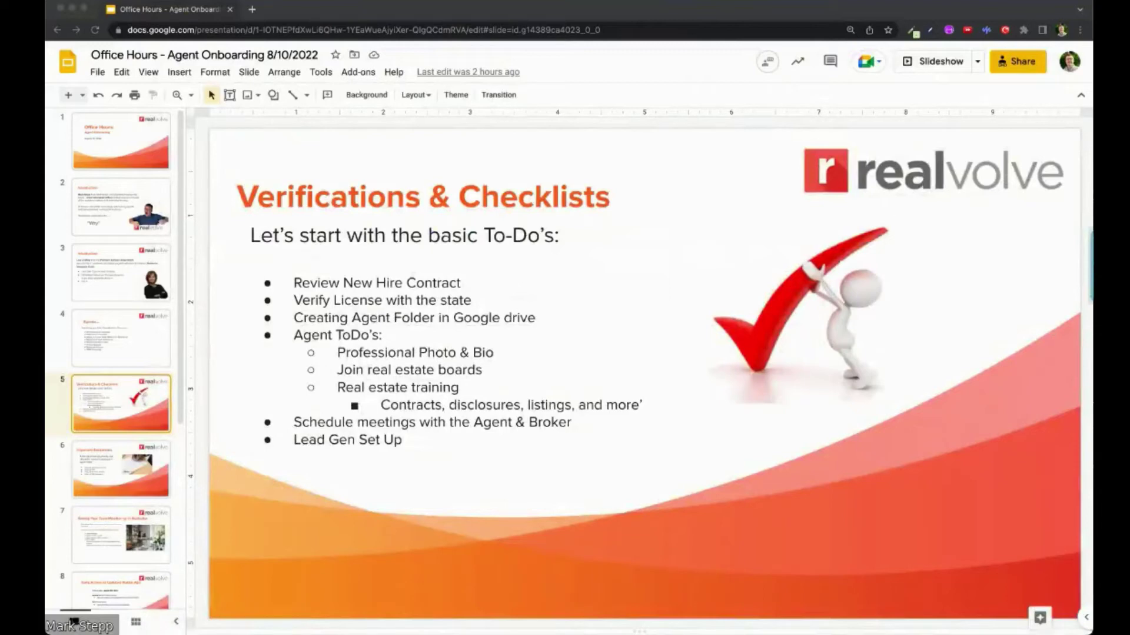
key(super+Tab)
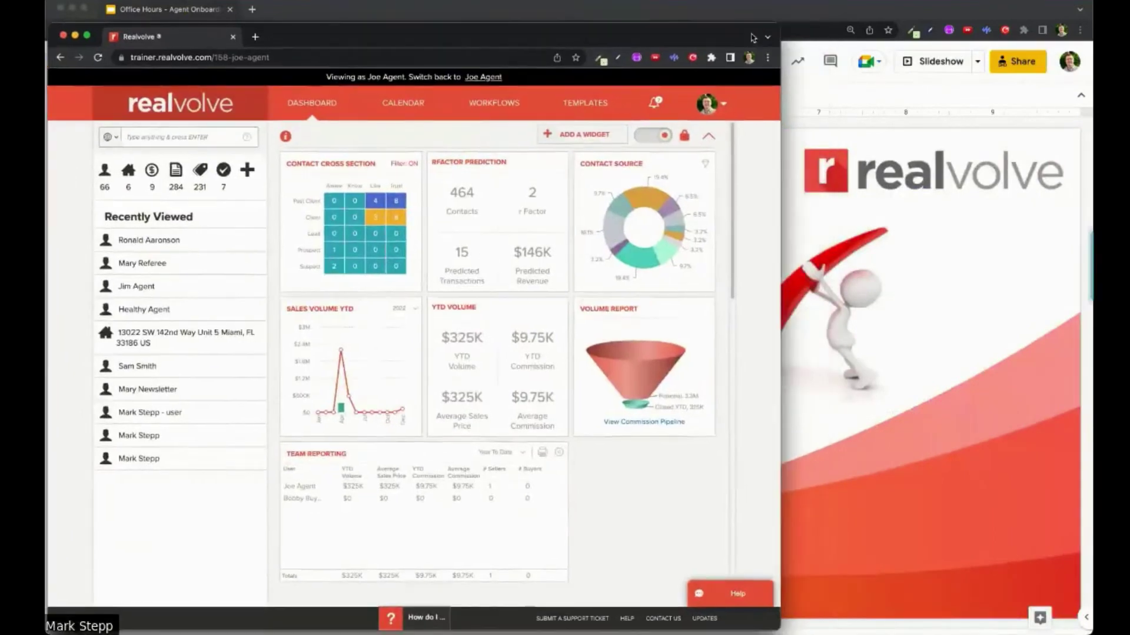
drag(781, 63, 1092, 63)
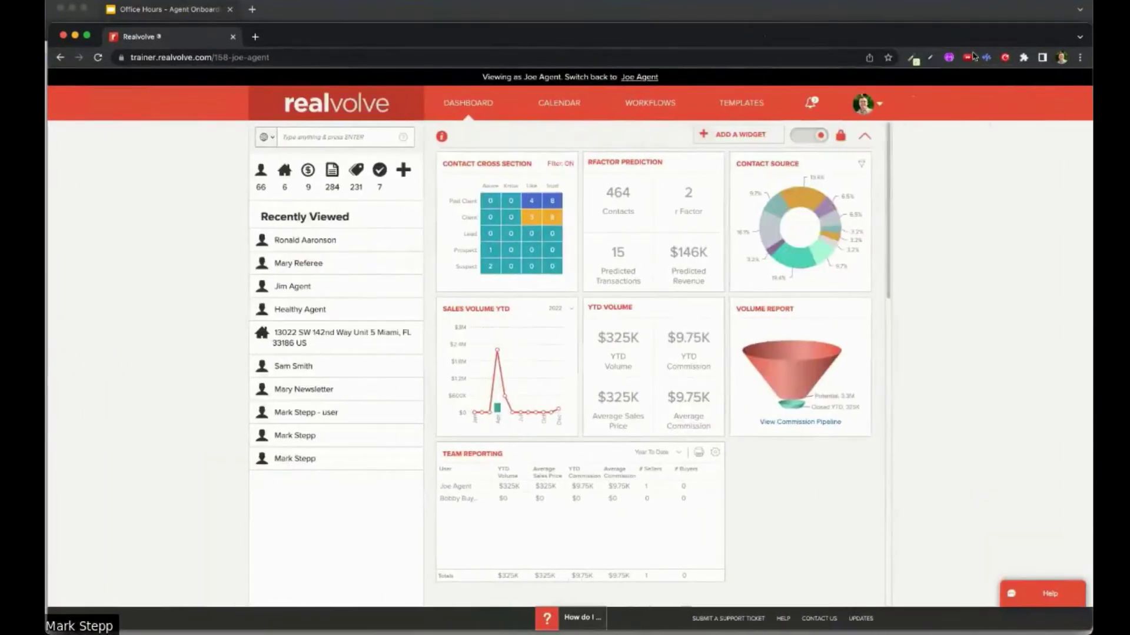
Step: Open help.realvolve.com's Training Documents article and follow the Workflow Worksheet Google Sheet Version link
click(257, 37)
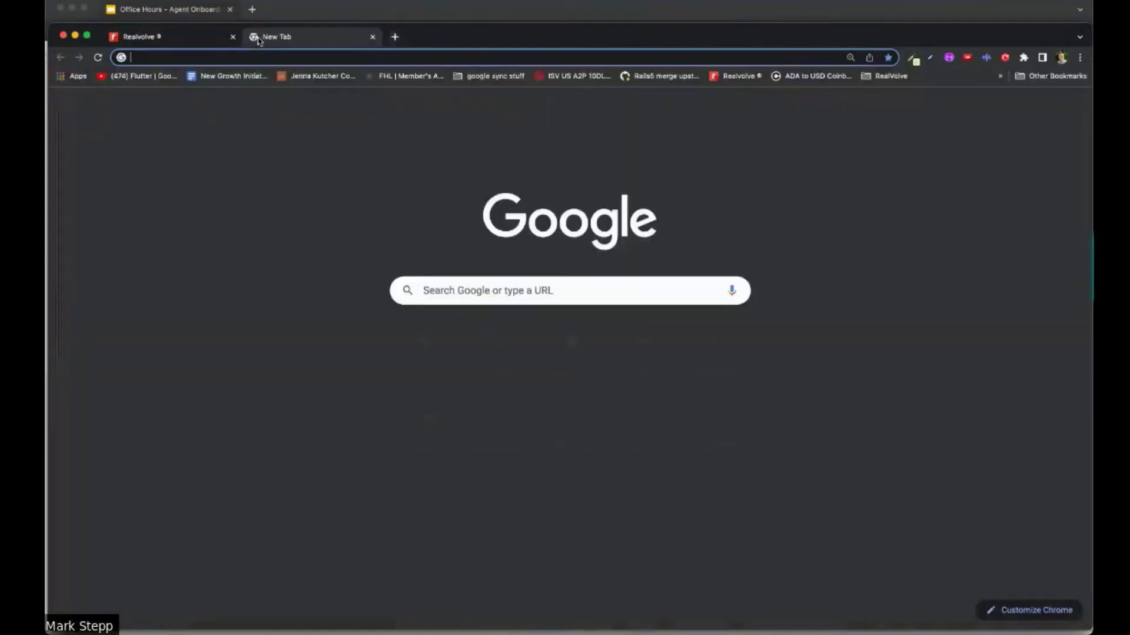
click(266, 54)
text(help)
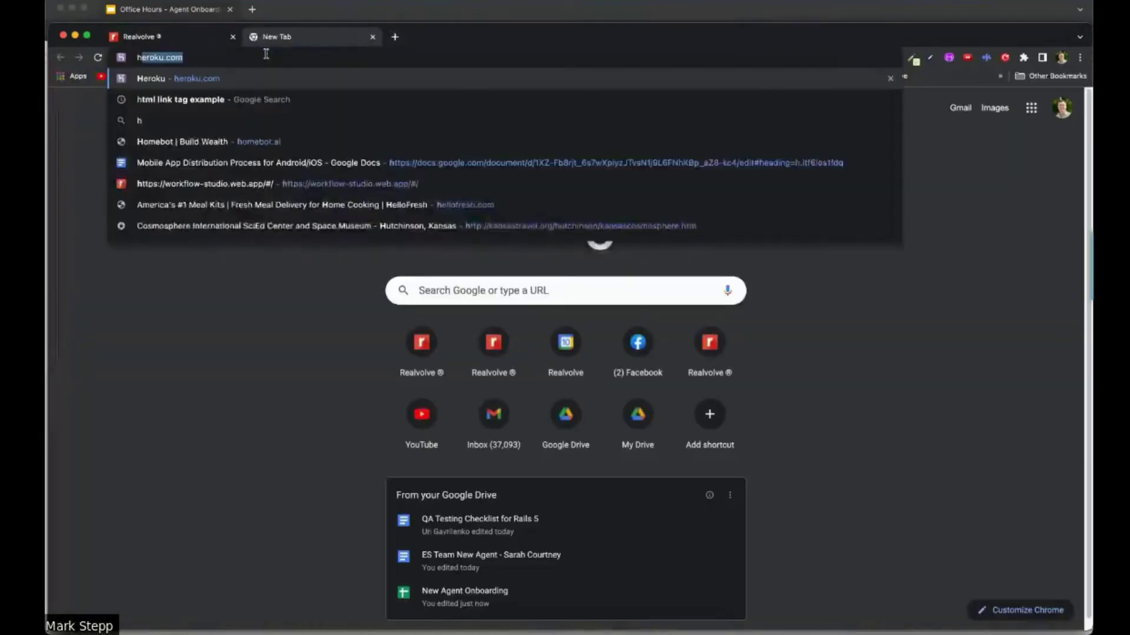
key(Return)
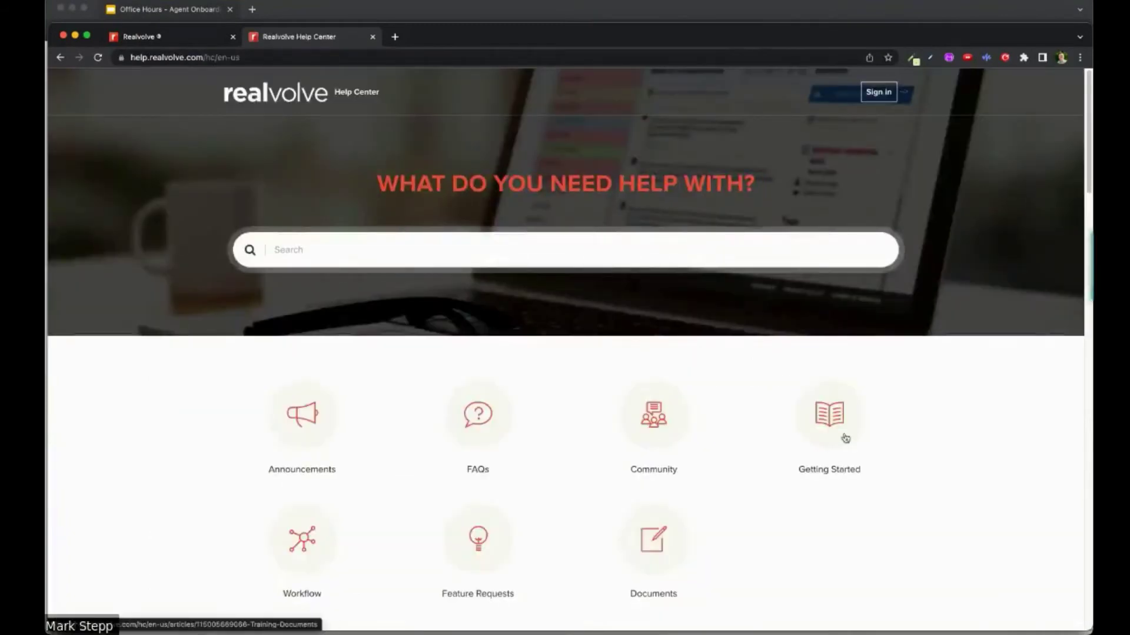
click(835, 415)
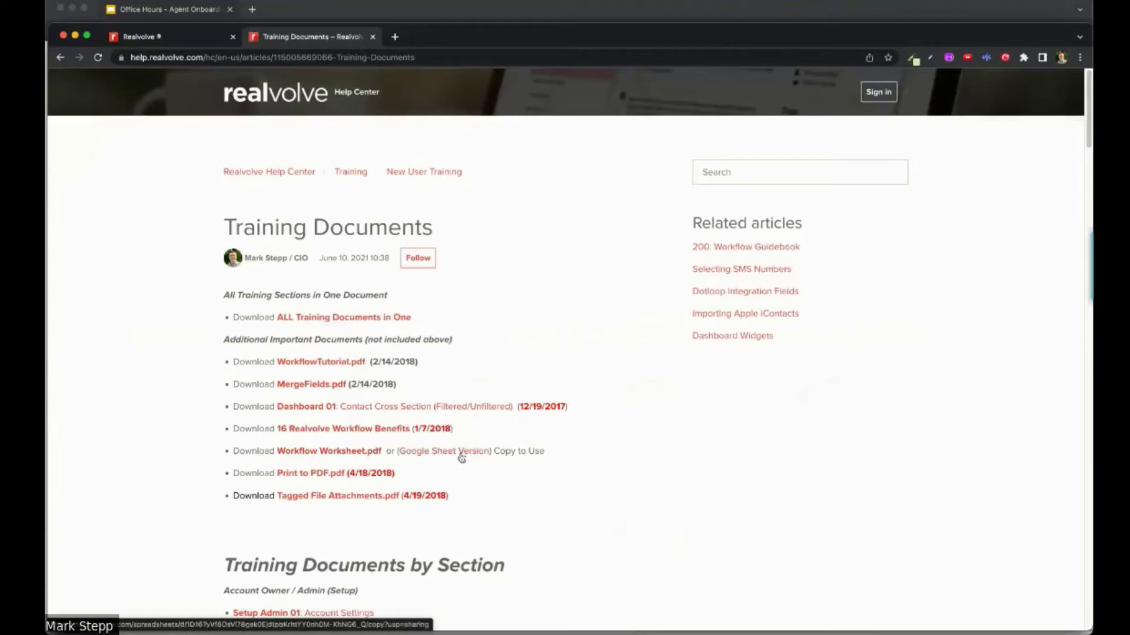
click(462, 452)
click(579, 57)
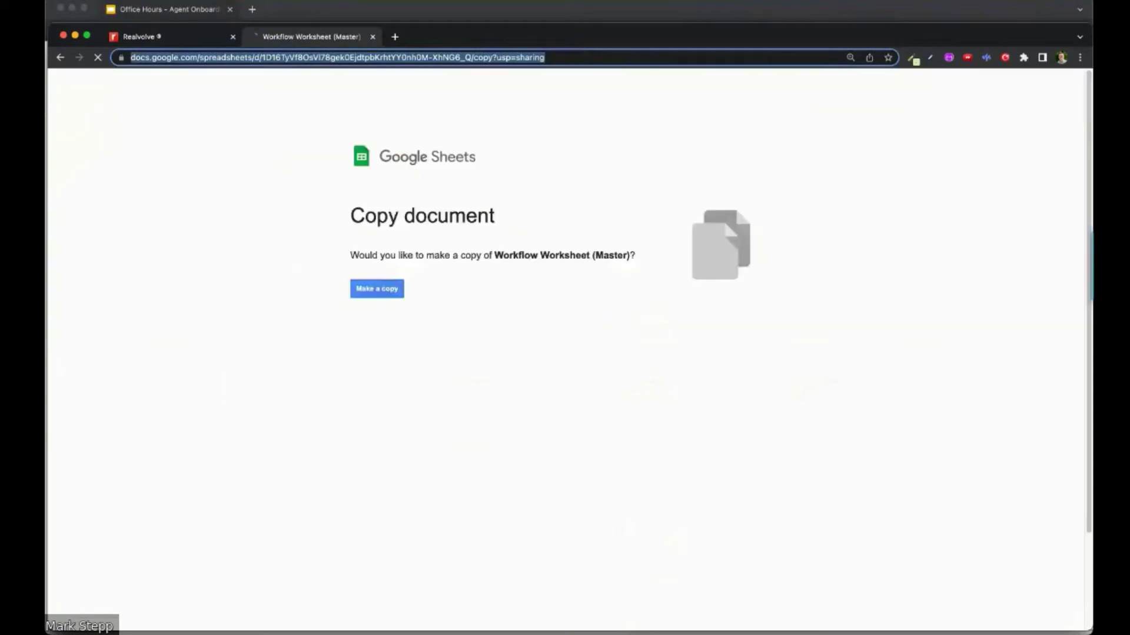
Step: Make a copy of the Workflow Worksheet (Master) and view its Assign To role choices
key(super+Tab)
click(380, 291)
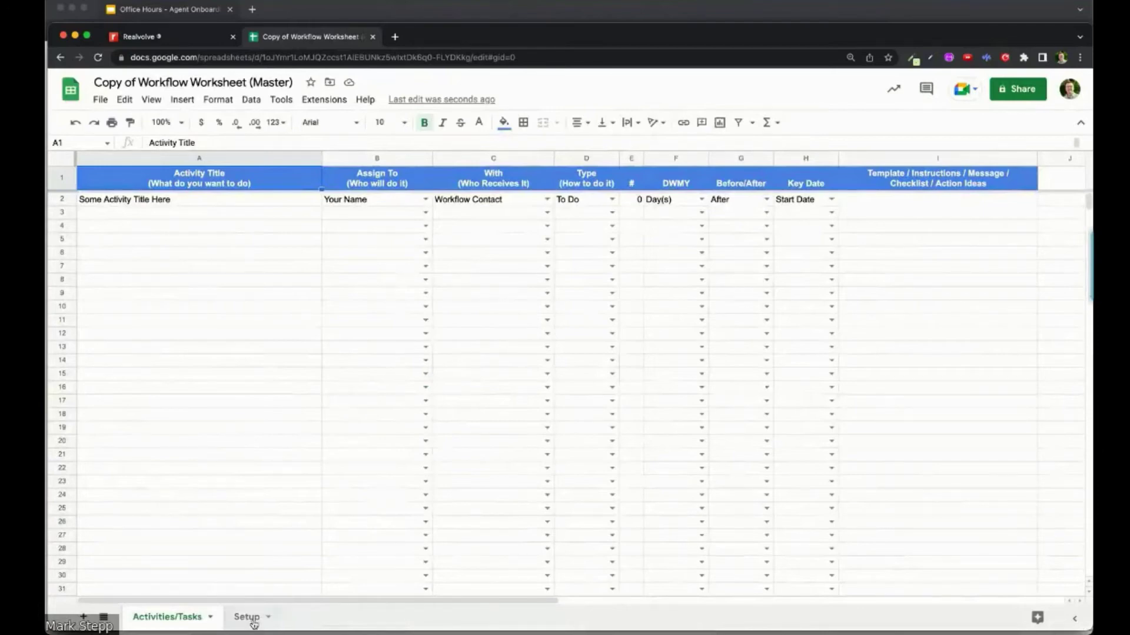
click(424, 200)
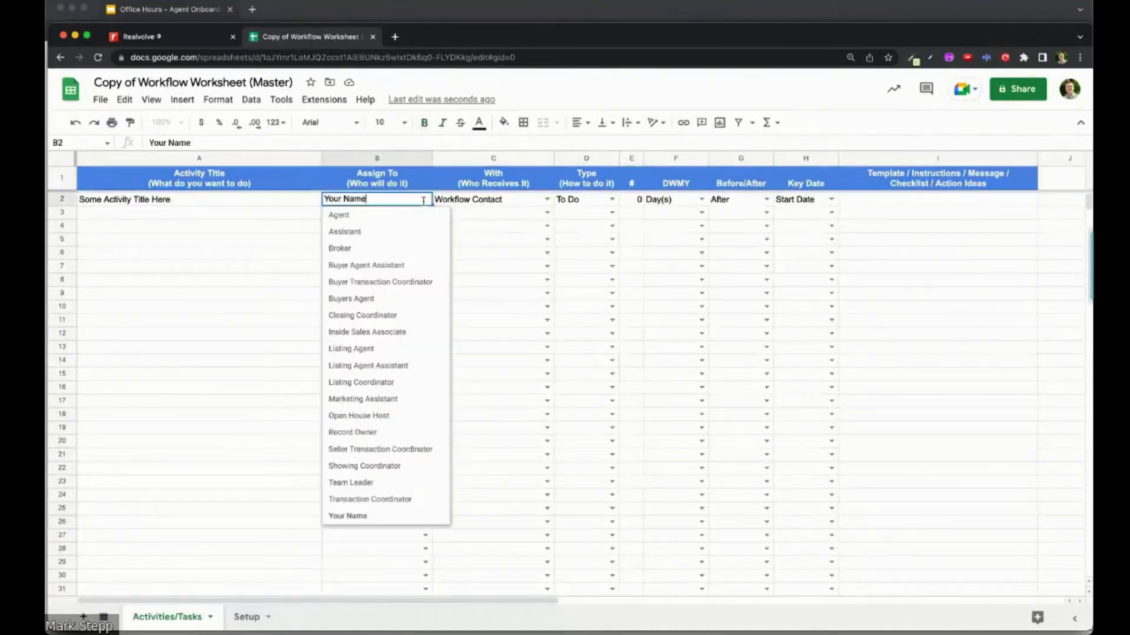
Step: Check the Setup sheet's roles list against the Assign To choices, then return to Realvolve
click(246, 618)
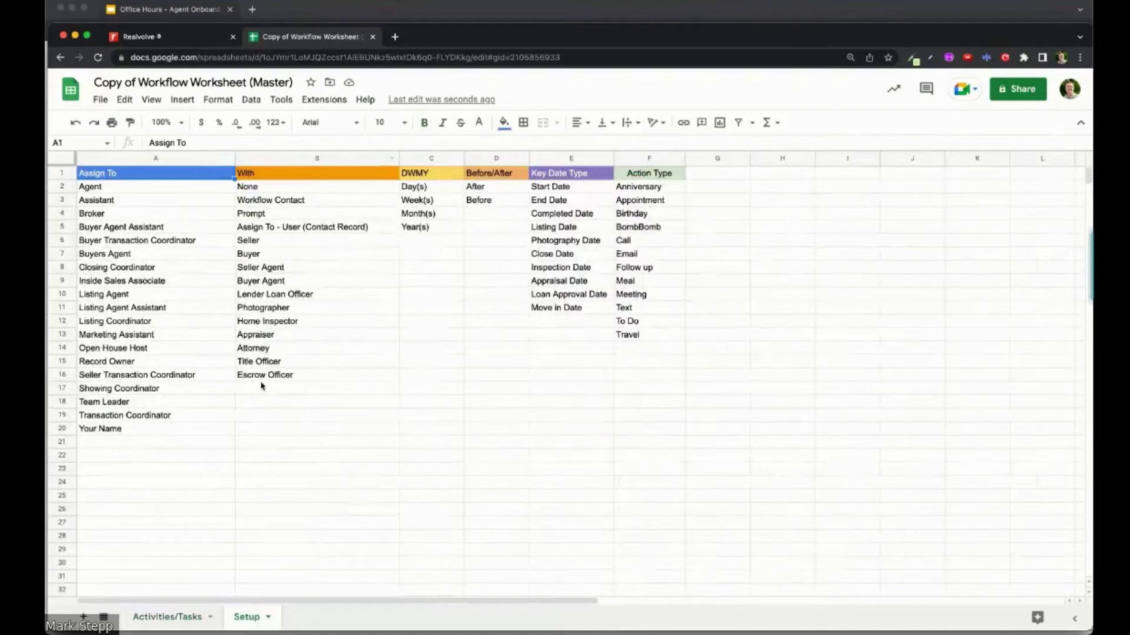
click(112, 431)
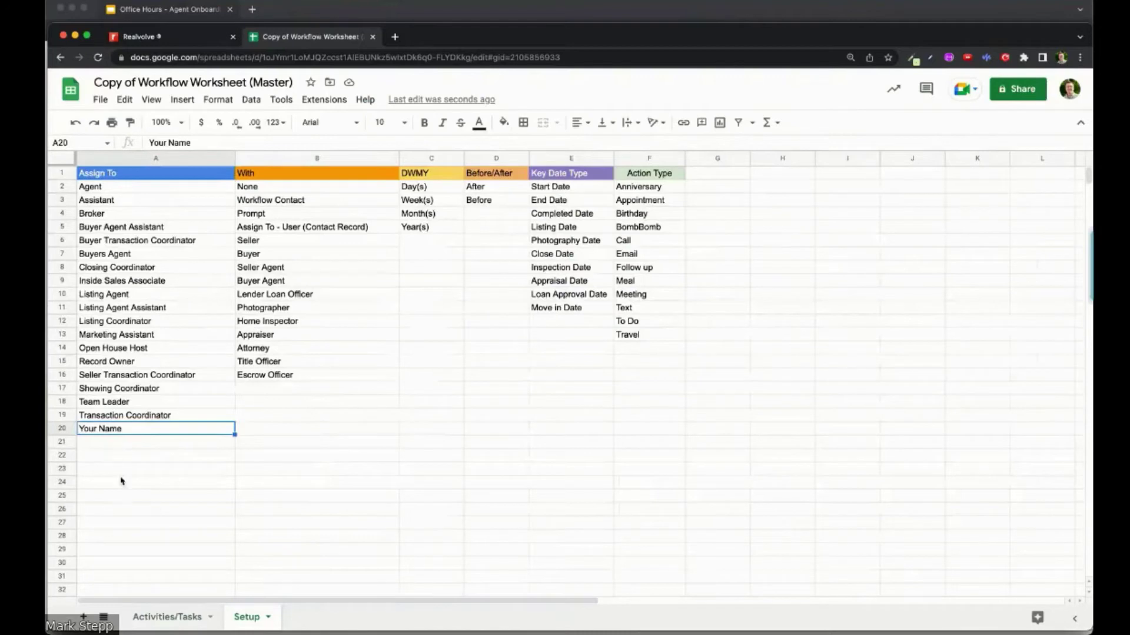
click(169, 617)
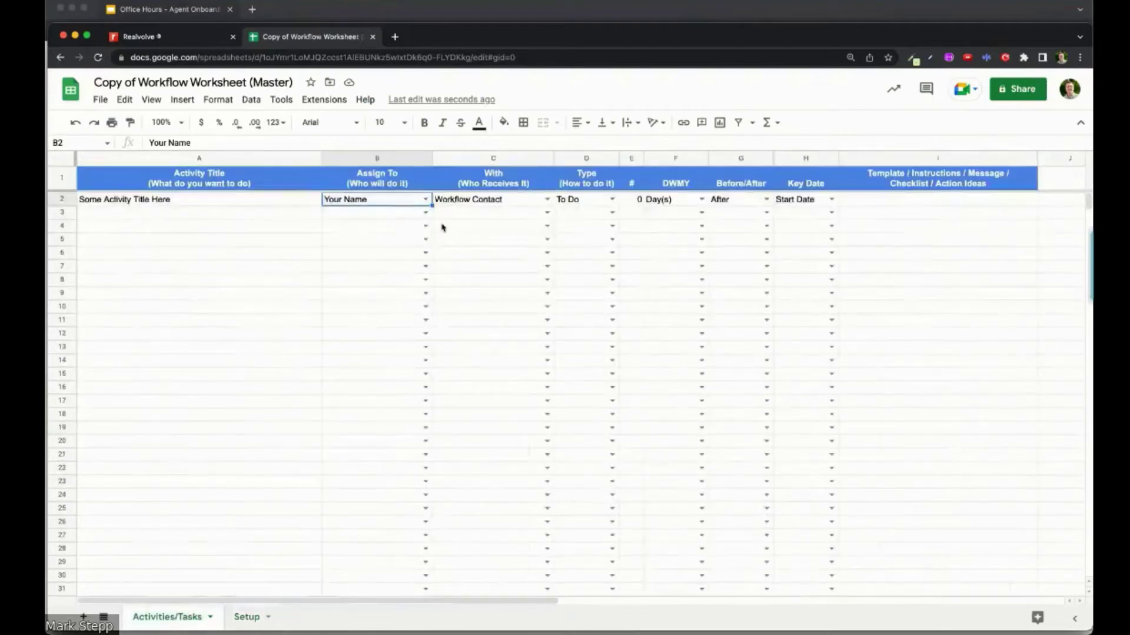
click(427, 200)
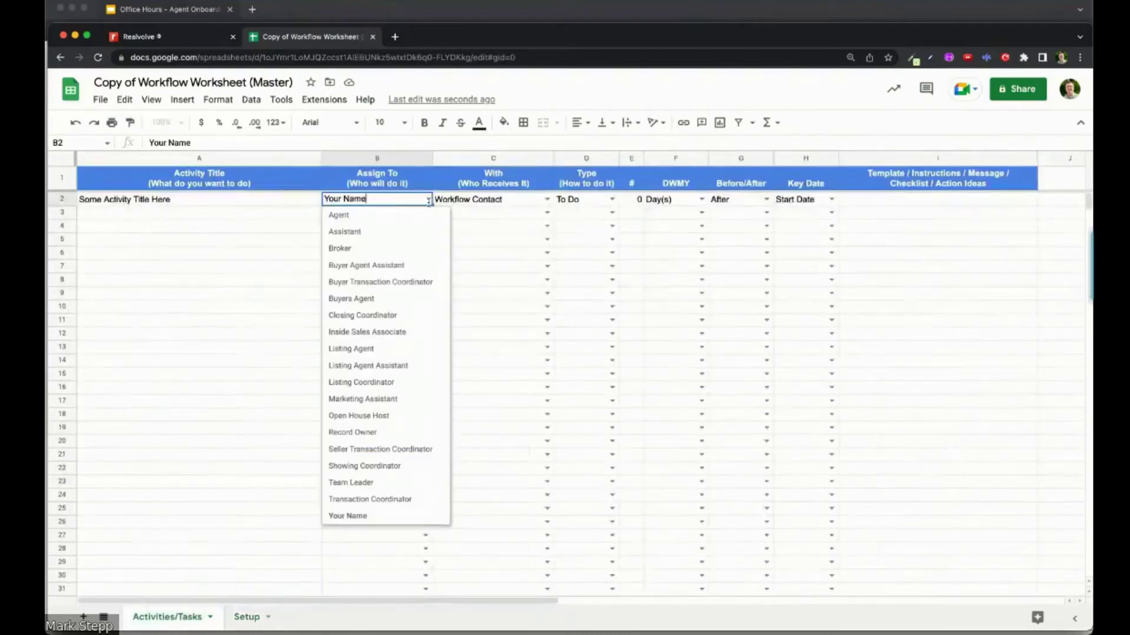
click(487, 200)
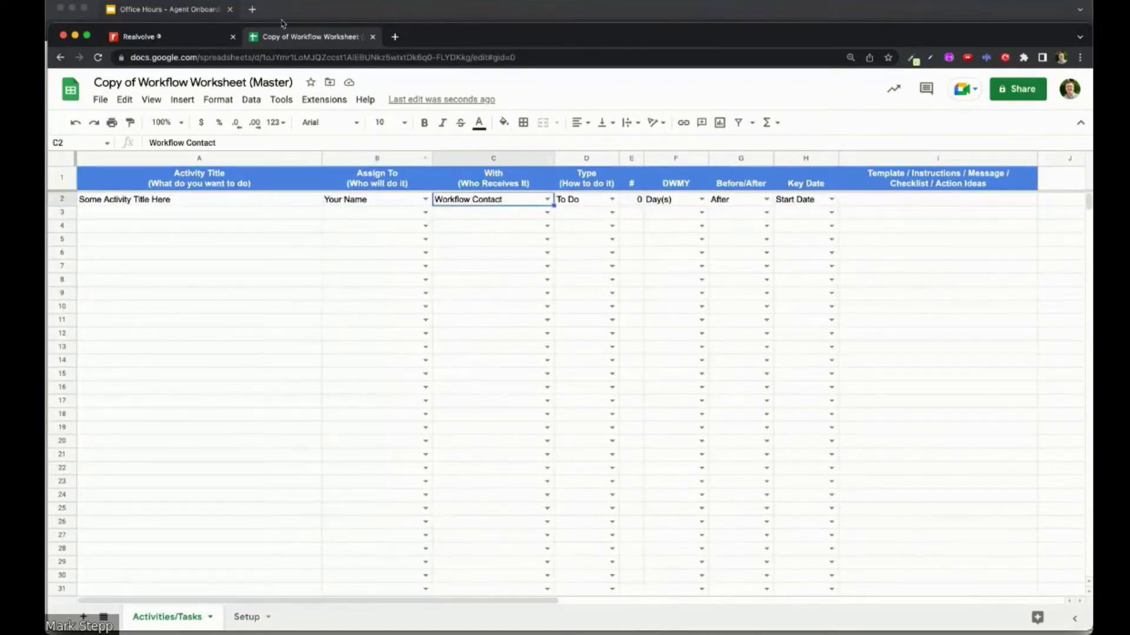
click(183, 39)
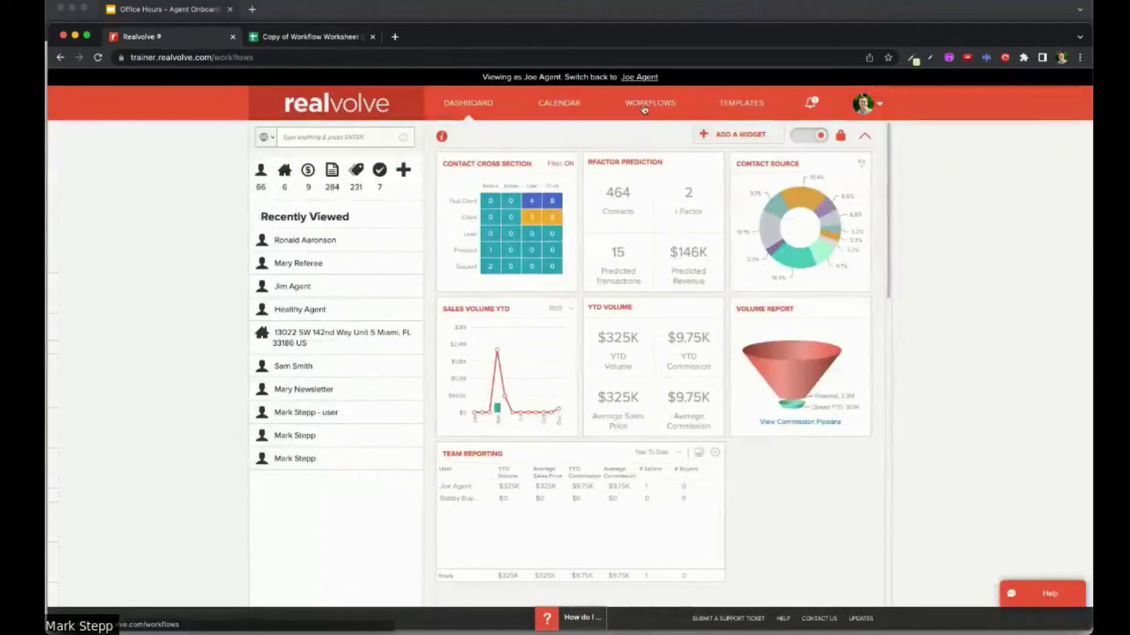
Step: Create a brand-new Contact workflow titled 'New Agent Onboarding' from the workflows page
click(666, 106)
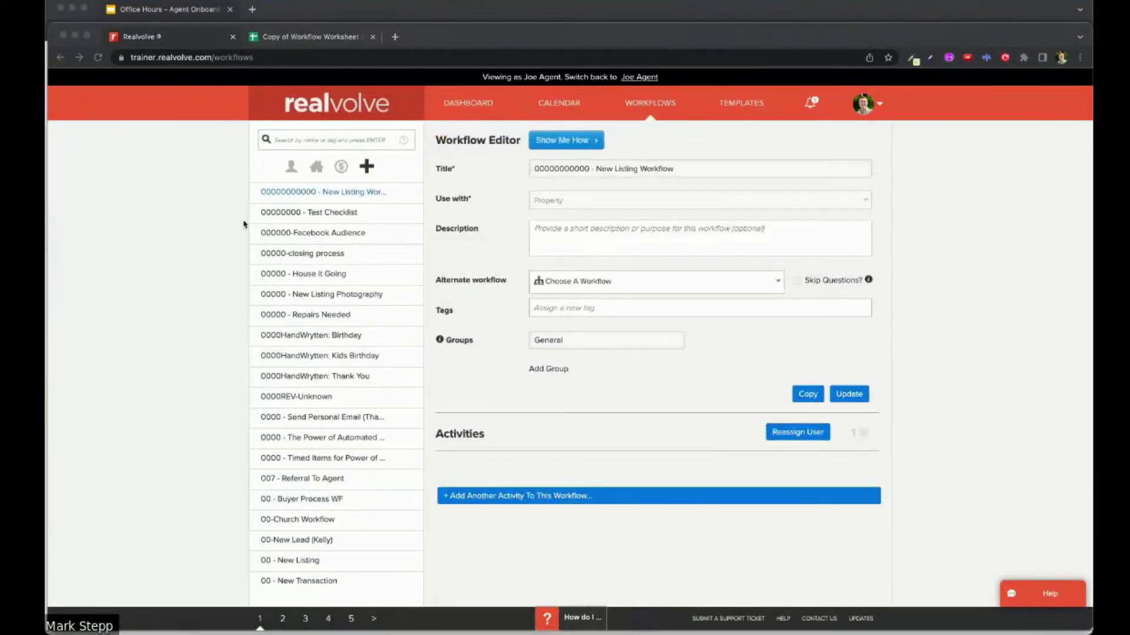
click(368, 167)
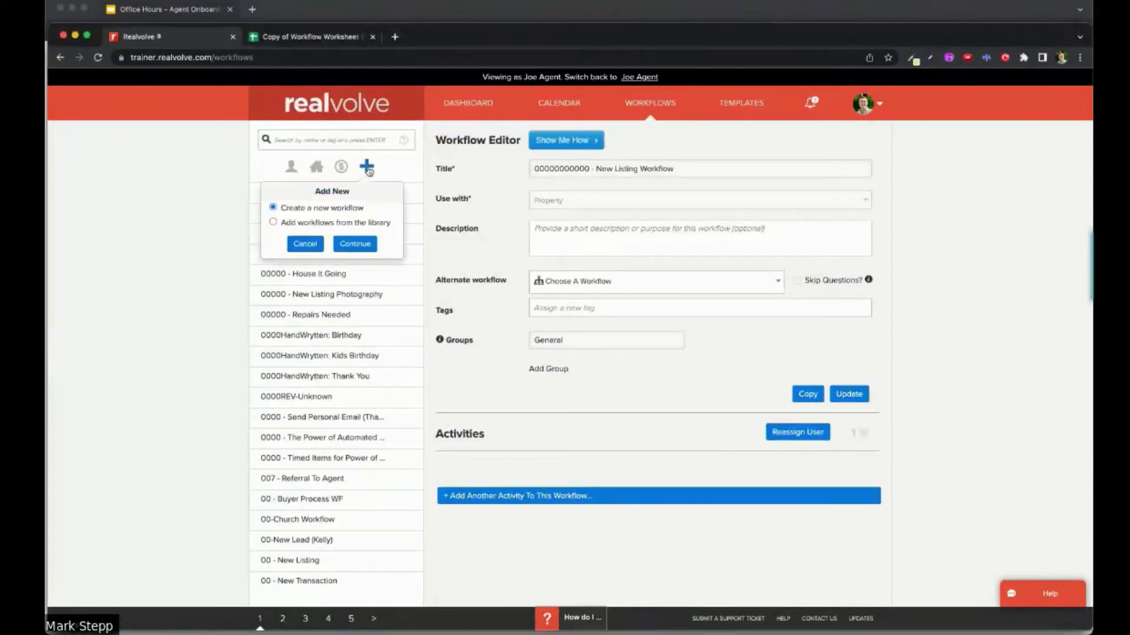
click(356, 242)
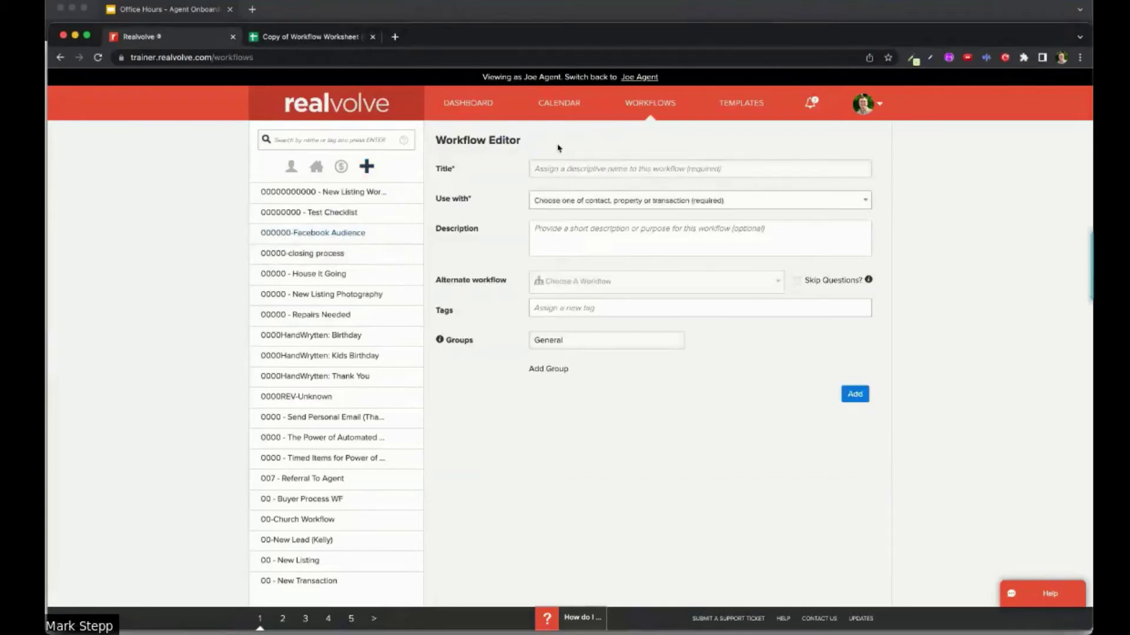
text(N)
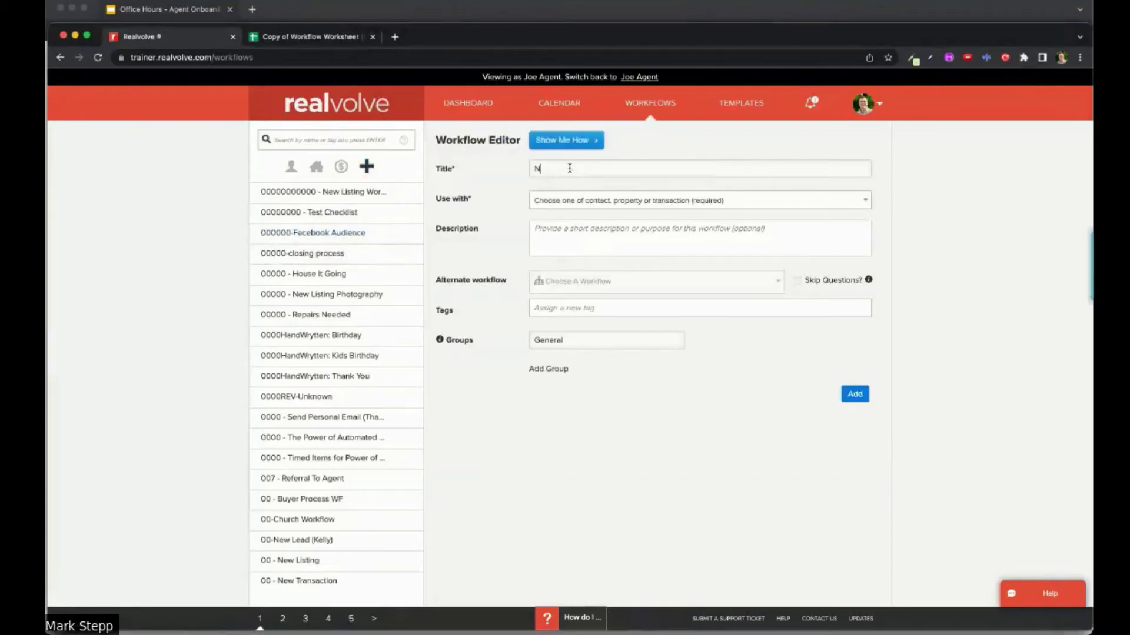
text(ew Agent Onb)
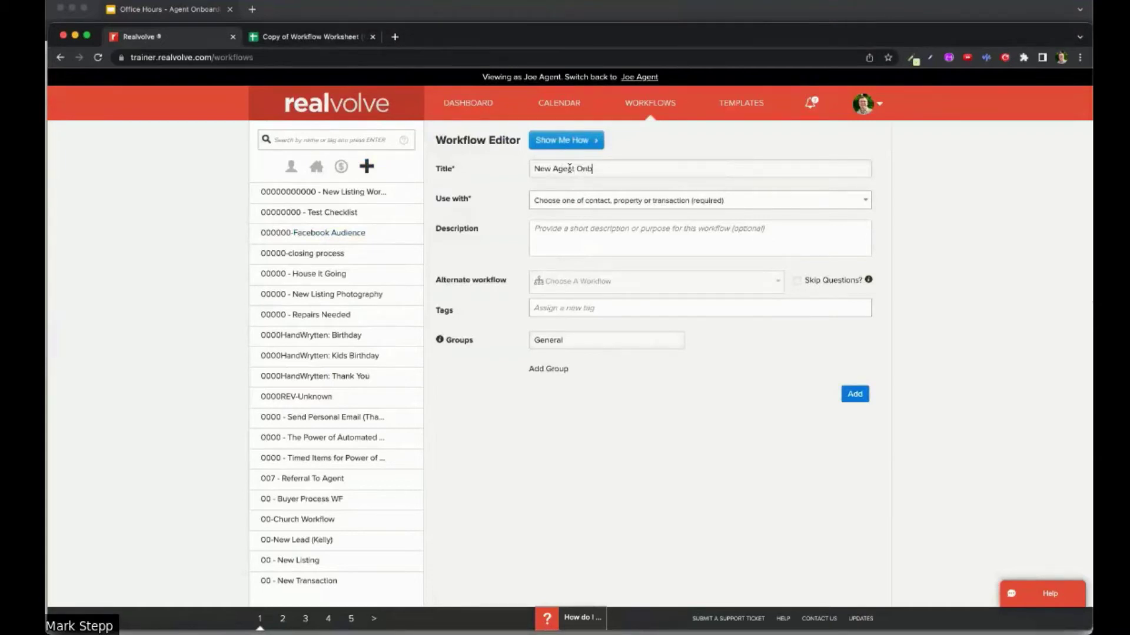
text(oardin)
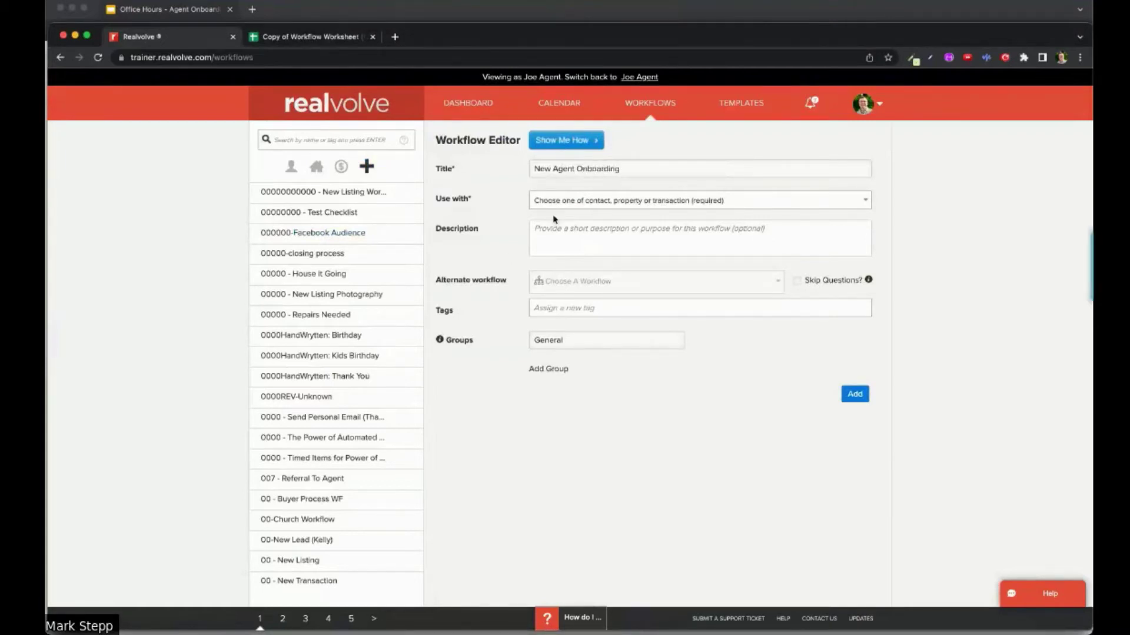
text(g)
click(563, 204)
click(559, 231)
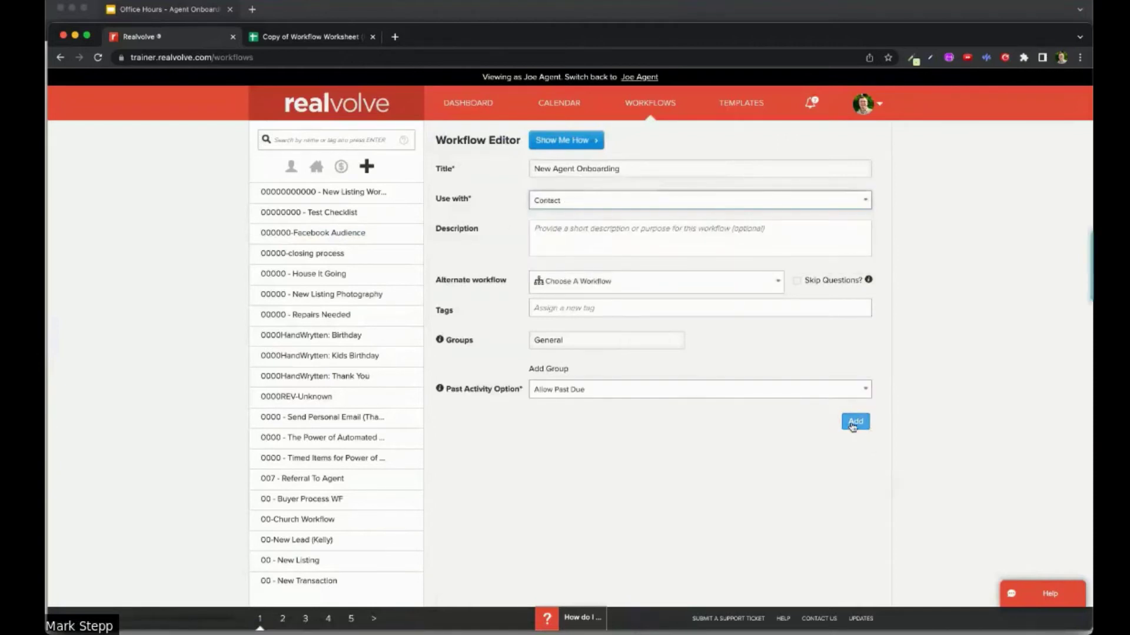
click(853, 422)
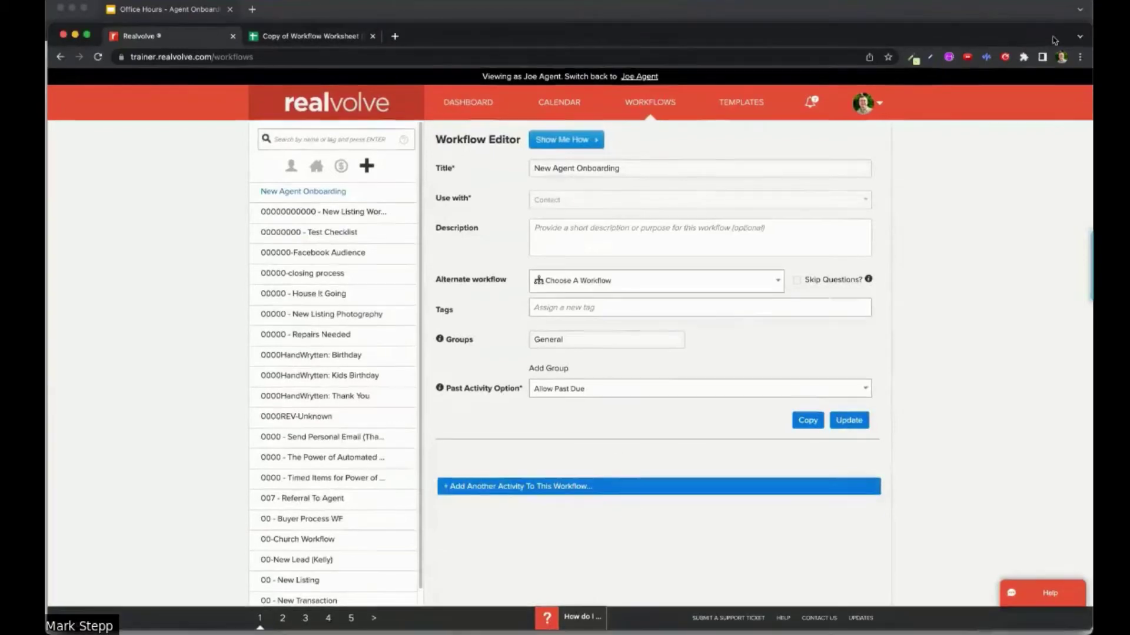
Step: Narrow the Realvolve window and dock the New Agent Onboarding sheet beside it
drag(1090, 33, 709, 33)
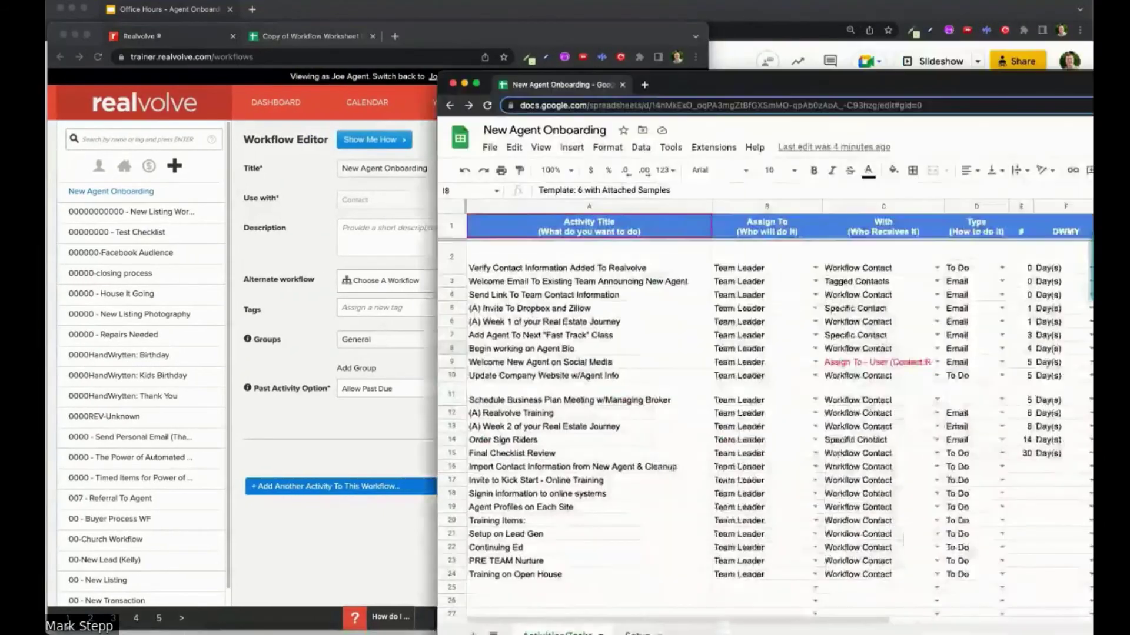
drag(536, 44, 776, 52)
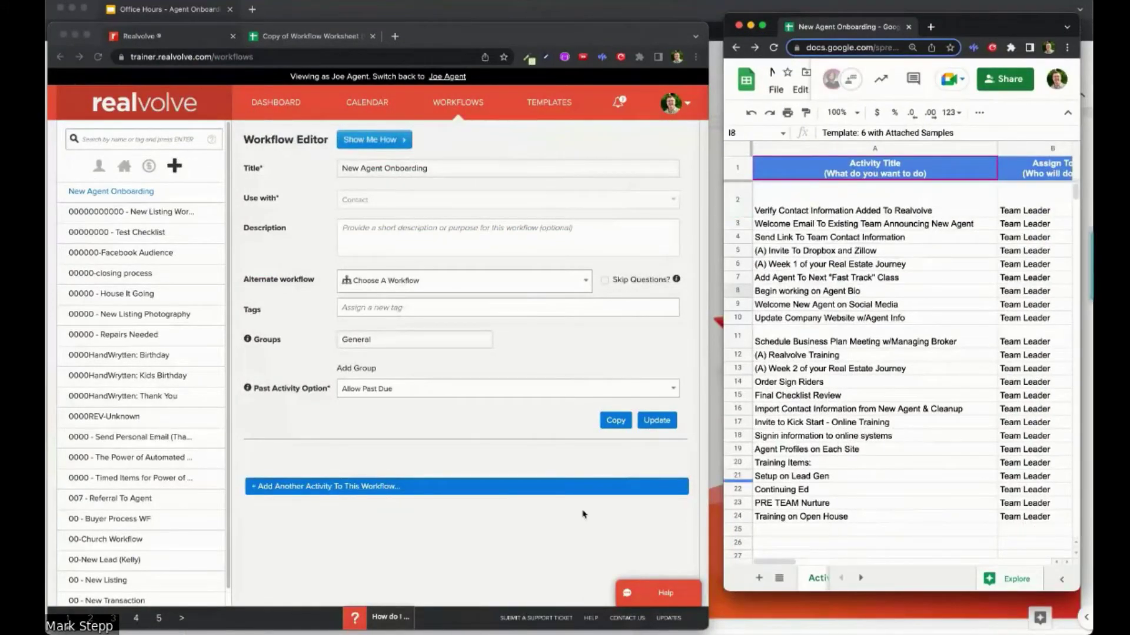
click(353, 490)
Step: Open a blank new-activity form and select sheet cell A2 with the first activity title
click(348, 492)
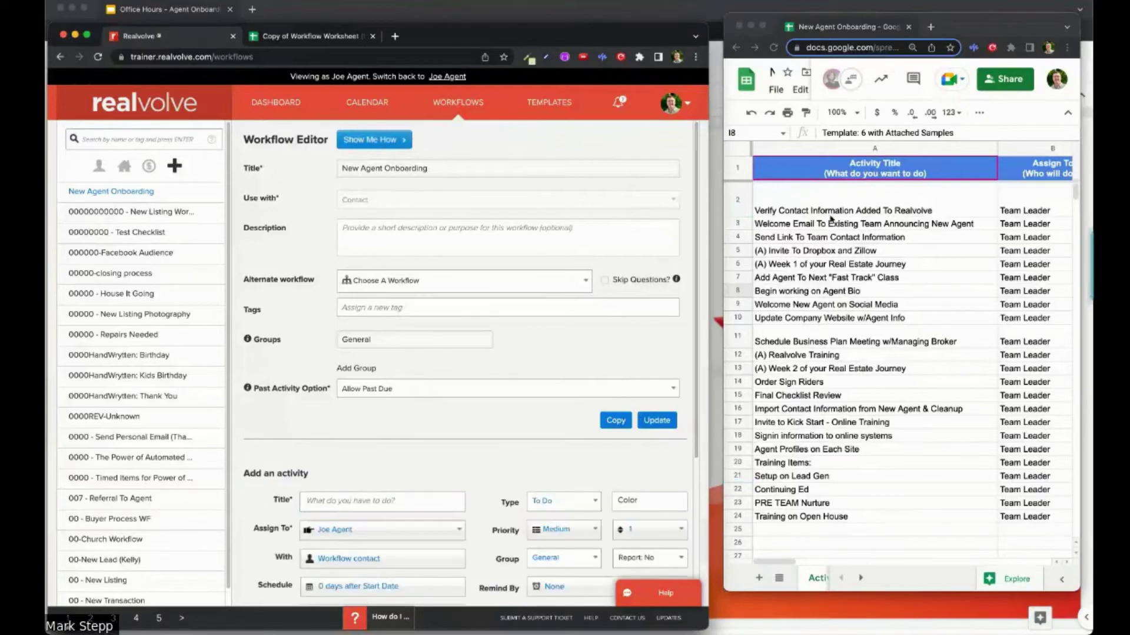
click(950, 217)
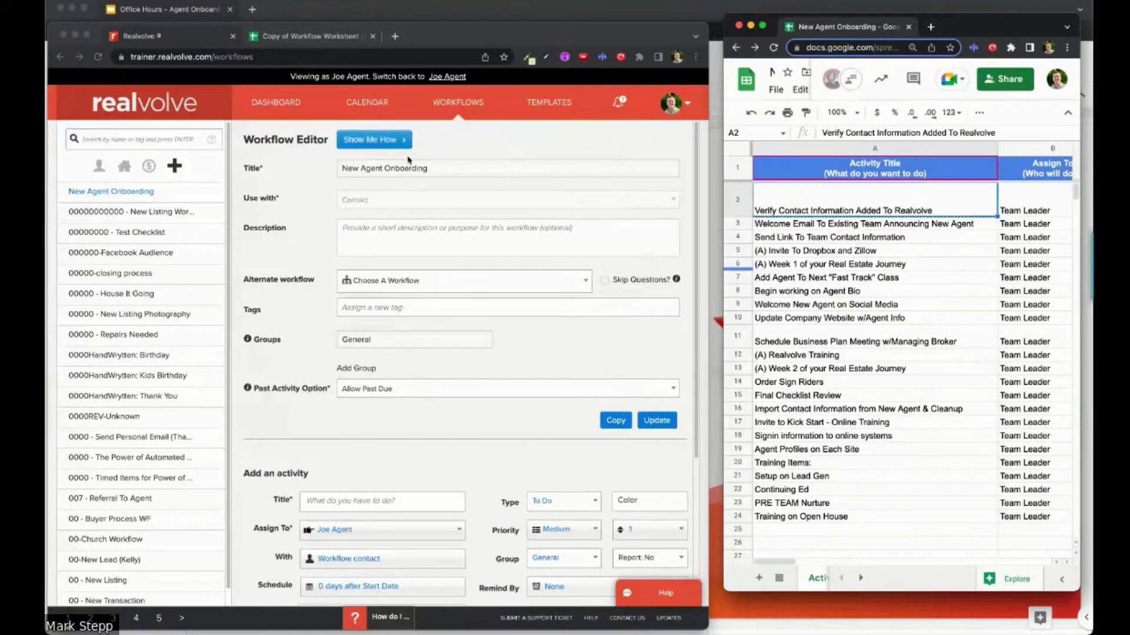
scroll(361, 495, down, 2)
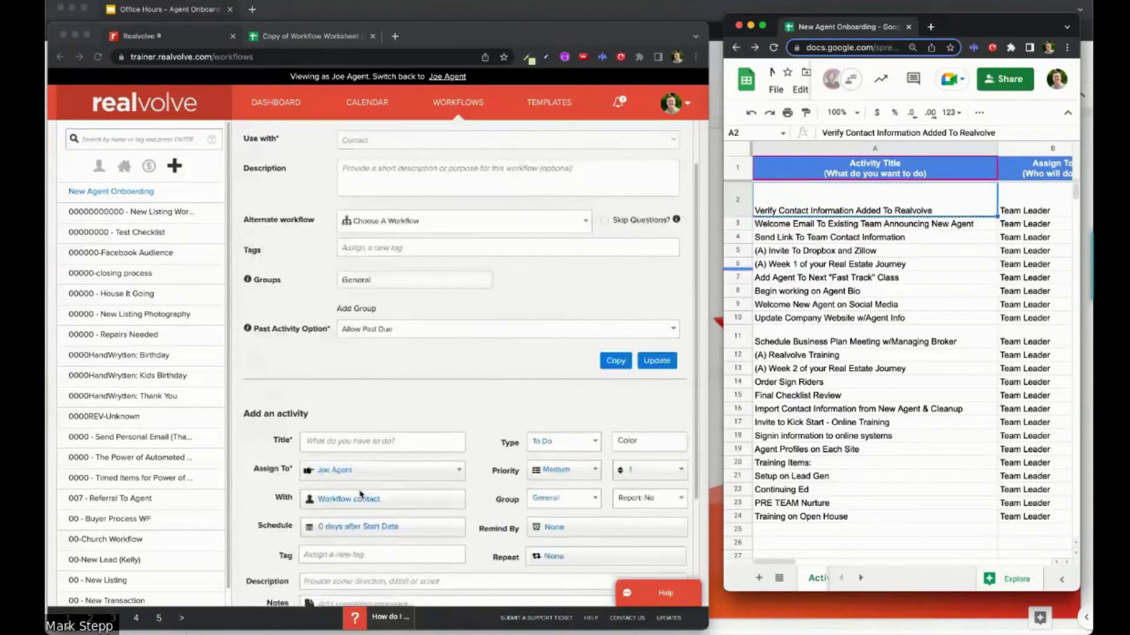
scroll(361, 494, down, 5)
click(340, 291)
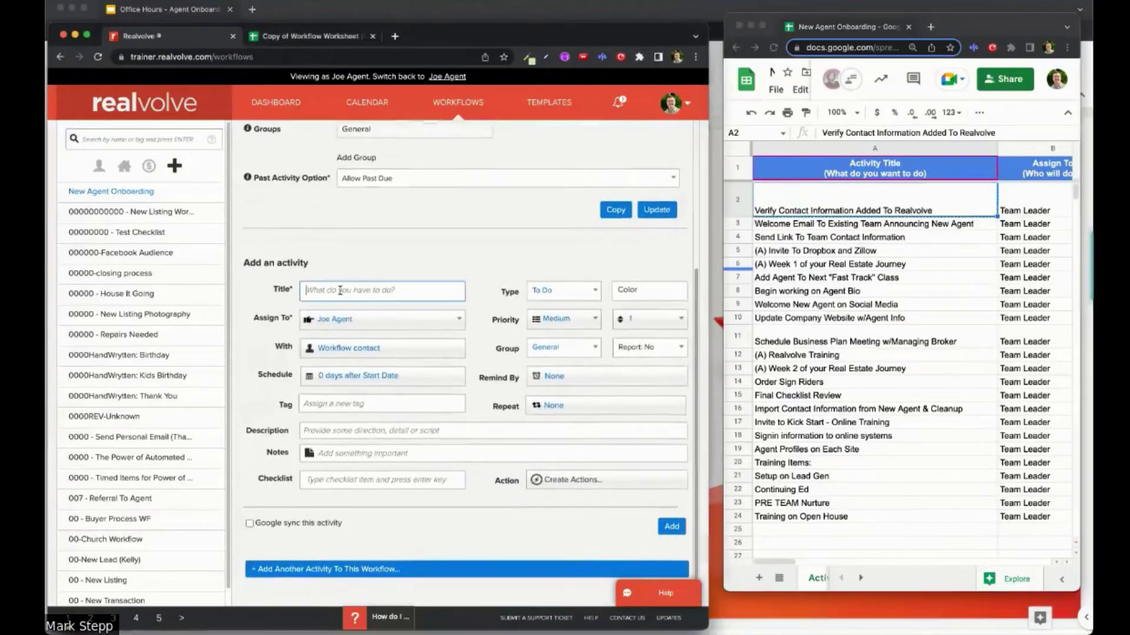
Step: Paste 'Verify Contact Information Added To Realvolve' as the activity title, keeping the current assignee
text(Verify Contact Information Added To Realvolve)
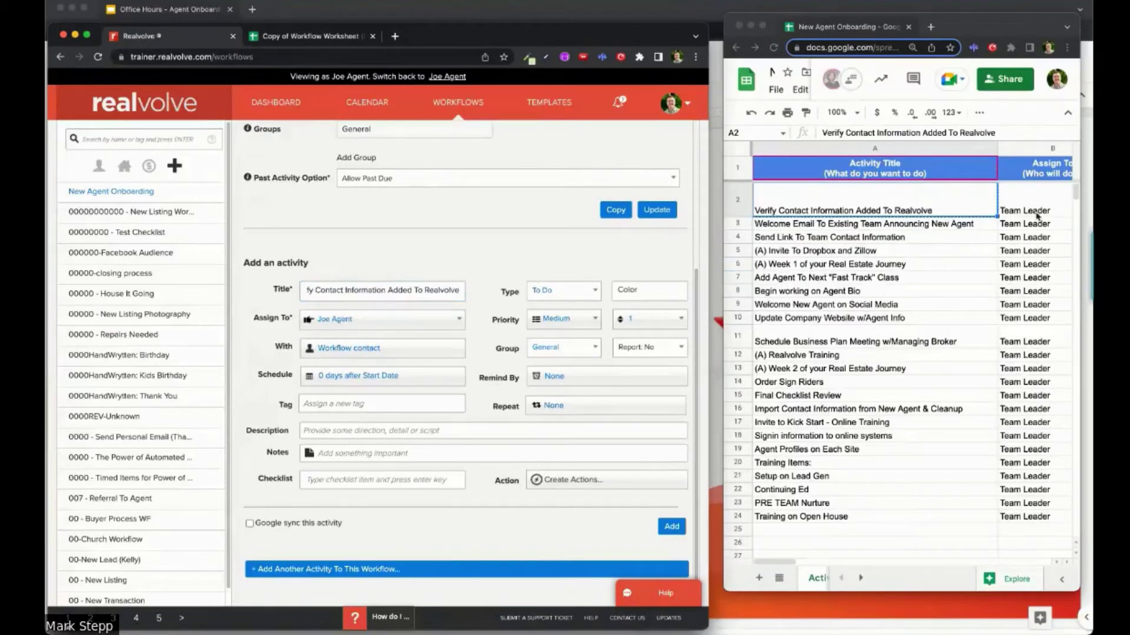
click(463, 319)
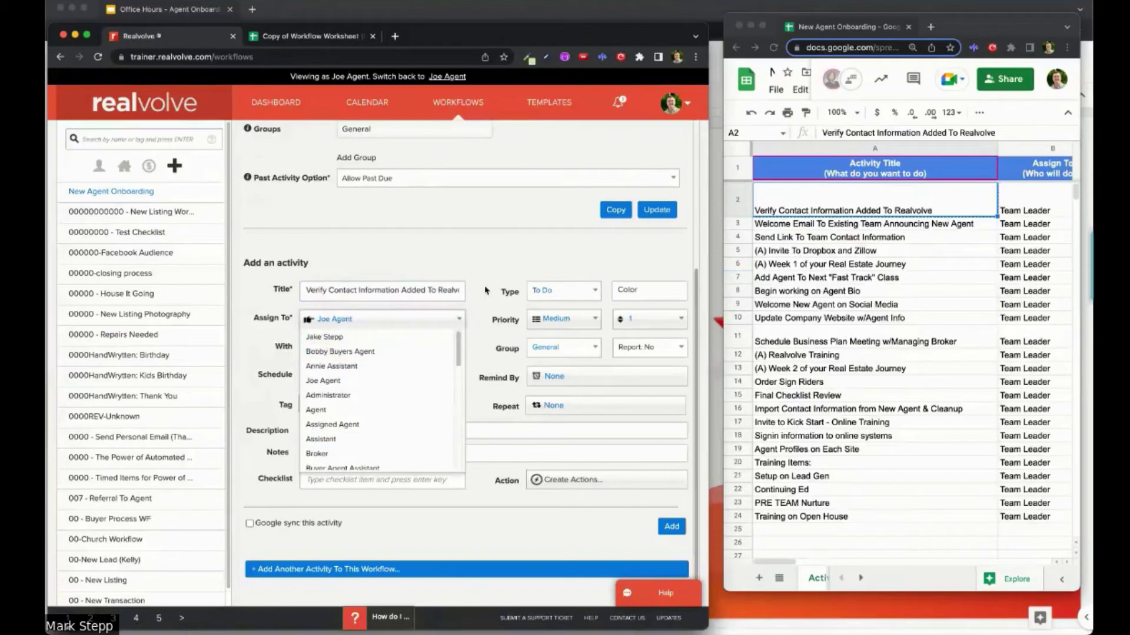
click(377, 325)
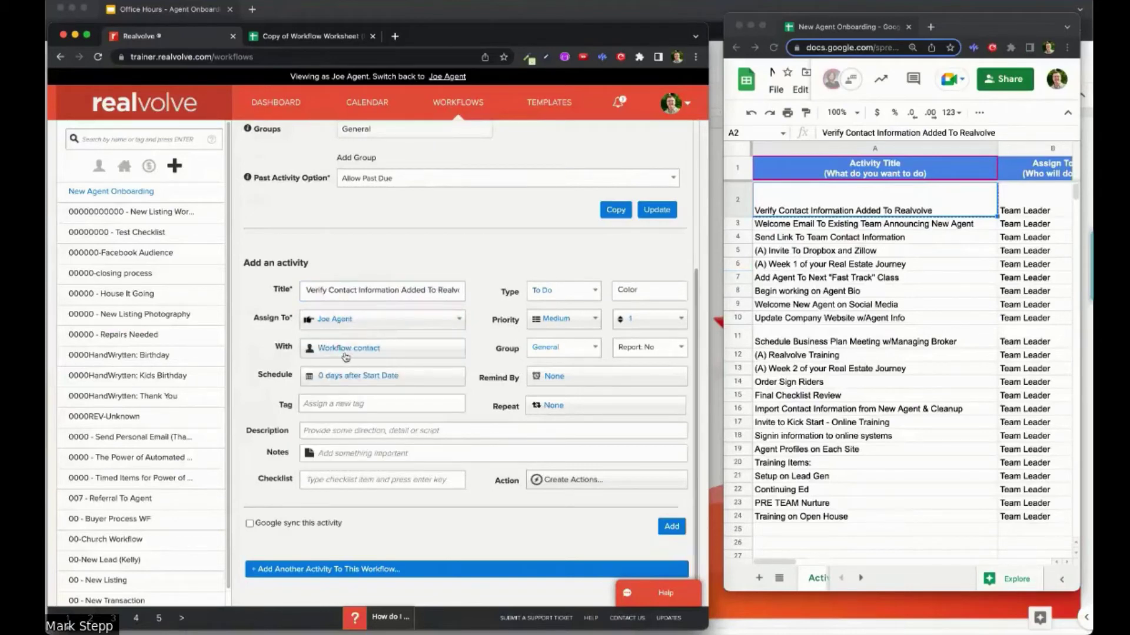
scroll(809, 202, right, 5)
scroll(810, 202, left, 2)
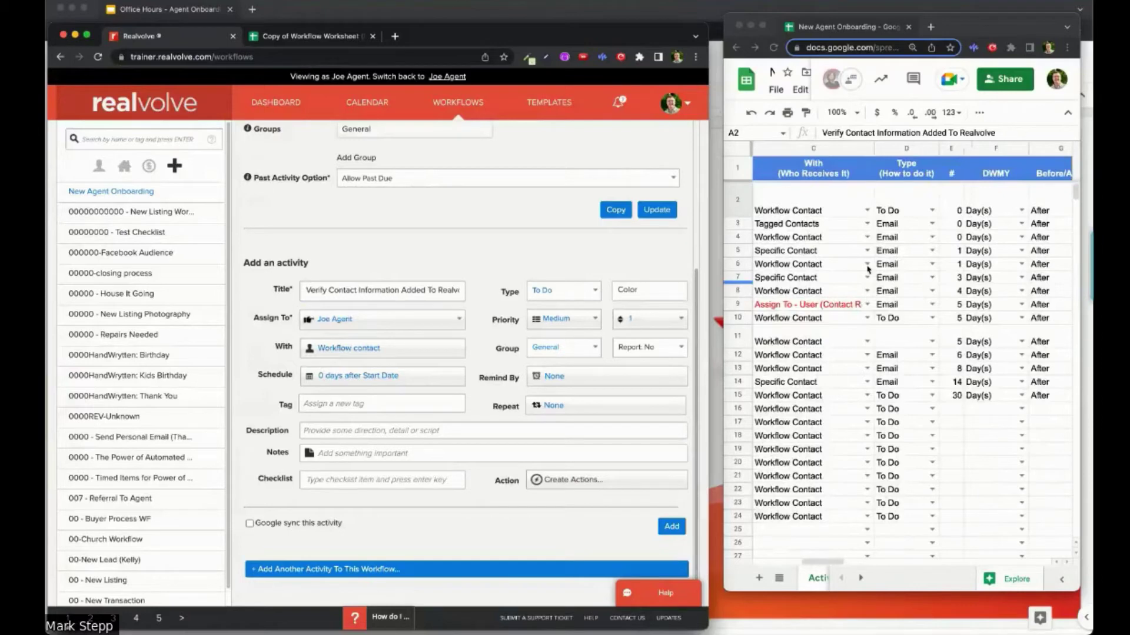
scroll(936, 266, right, 5)
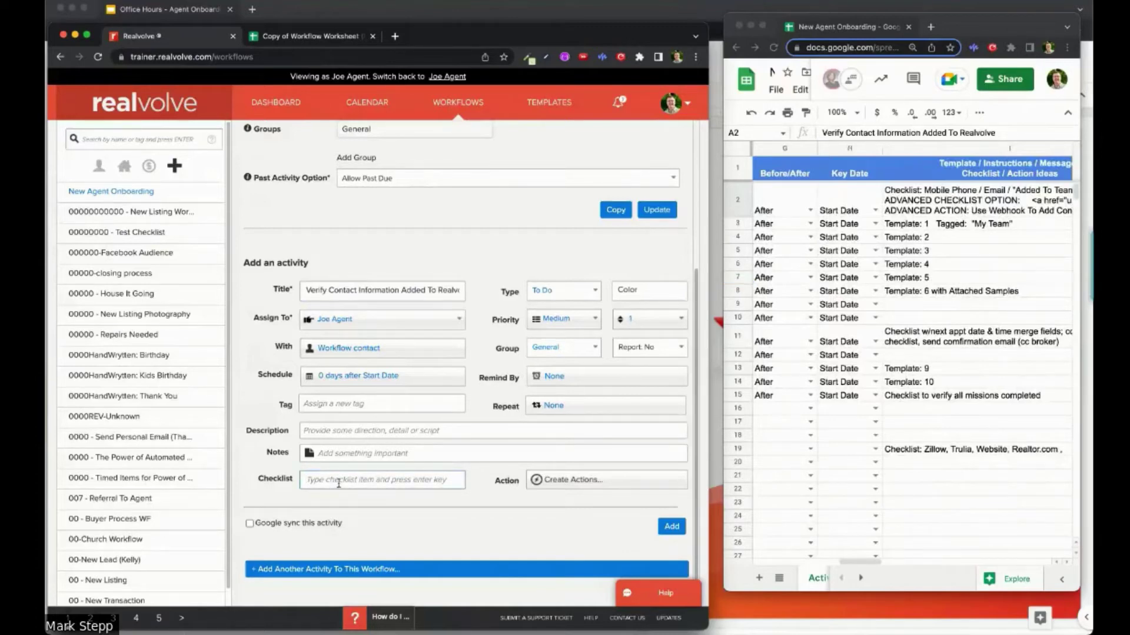
text({{)
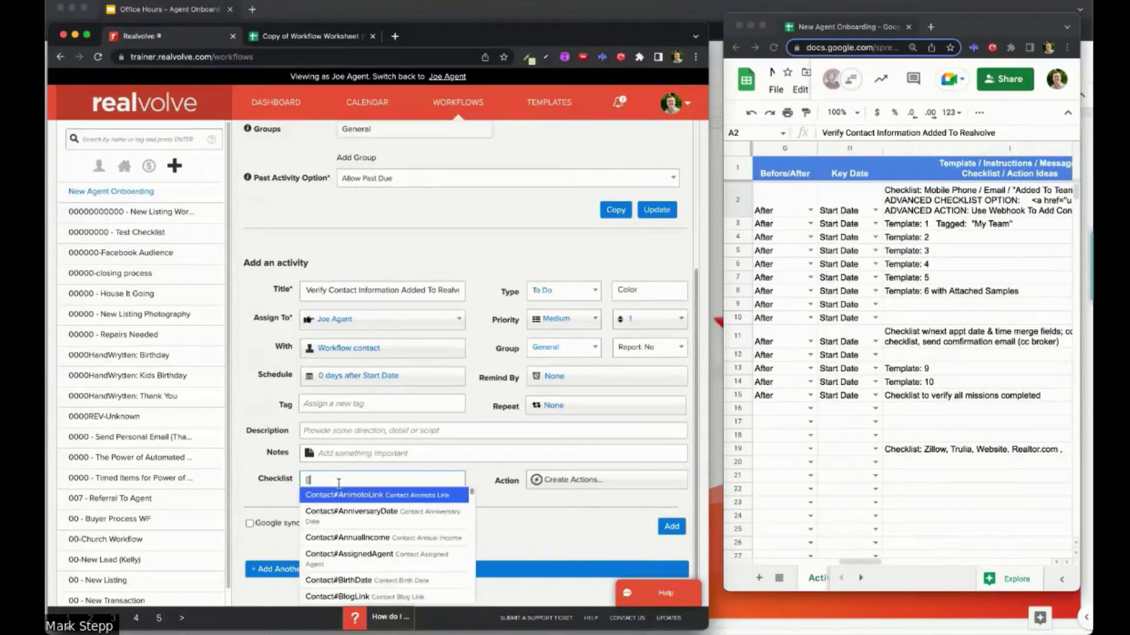
text(mob)
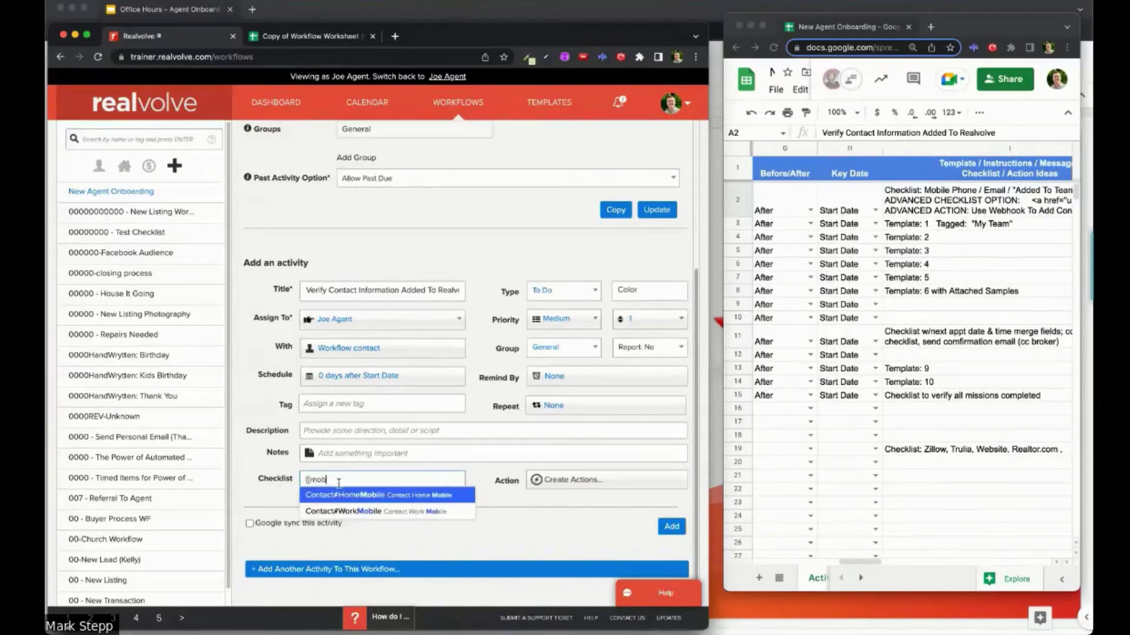
Step: Add the Contact#HomeMobile and Contact#HomeEmail merge fields as checklist items
click(373, 496)
key(Return)
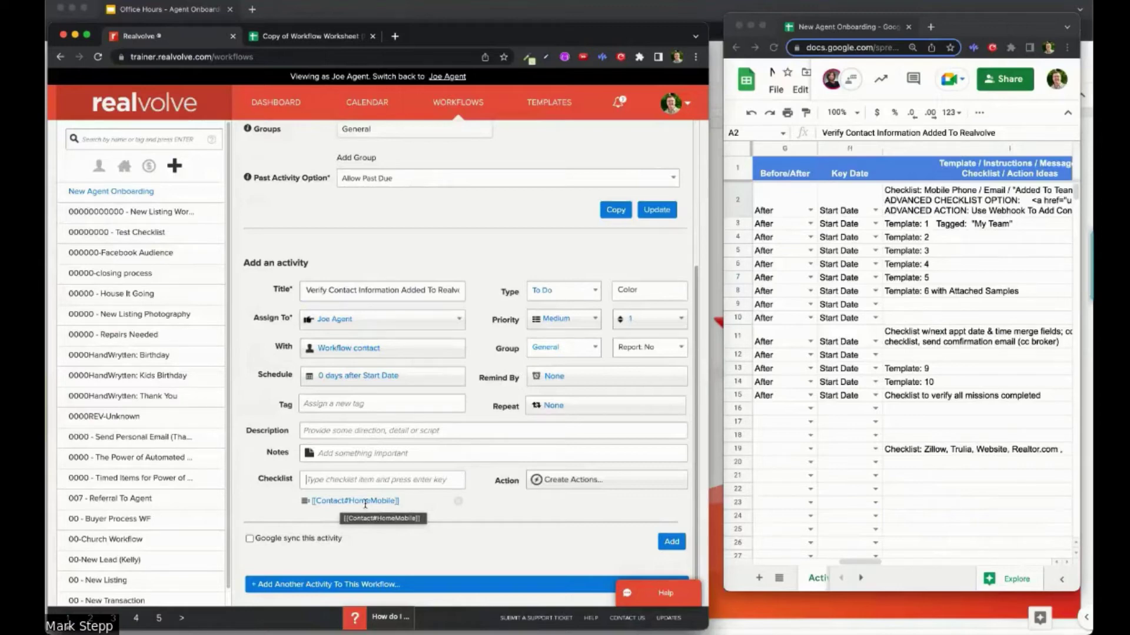
click(408, 482)
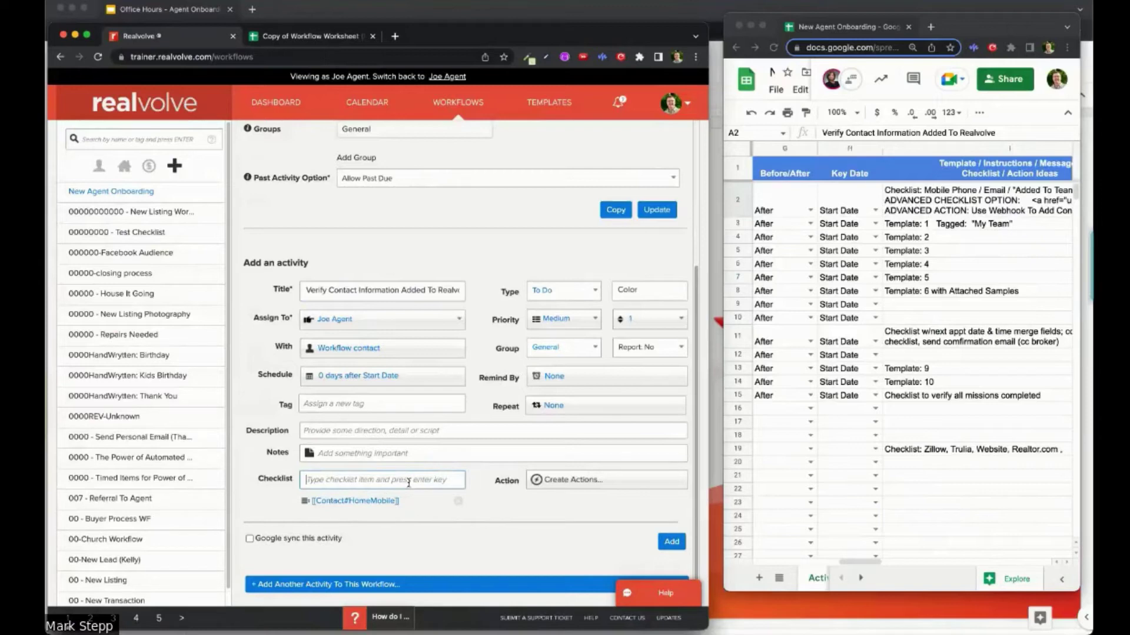
text([[)
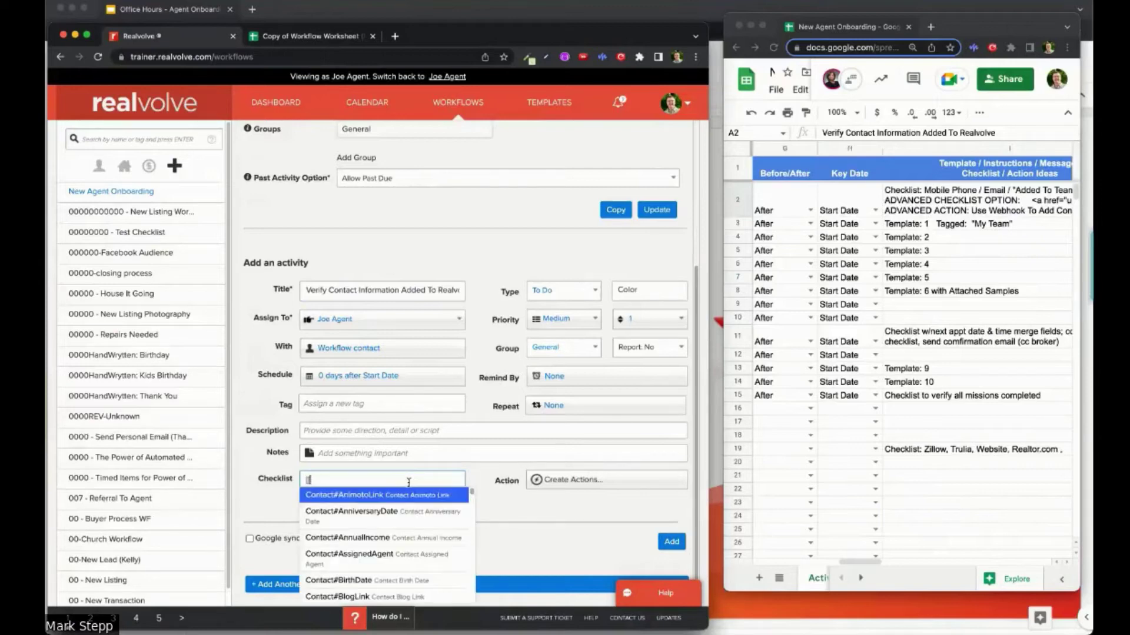
text(email)
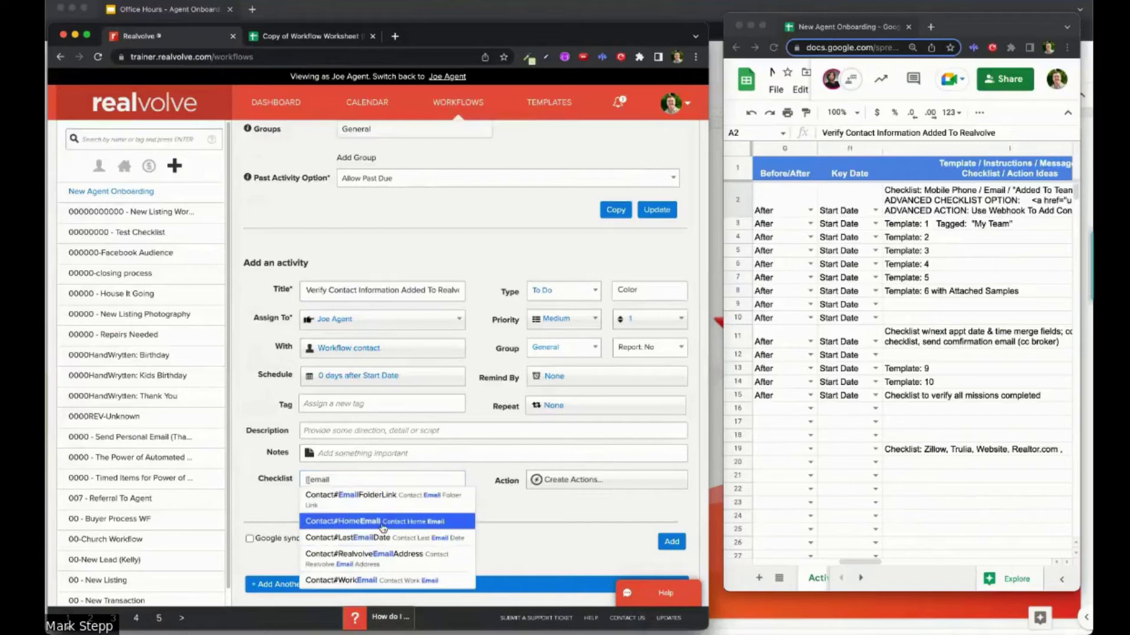
click(383, 523)
key(Return)
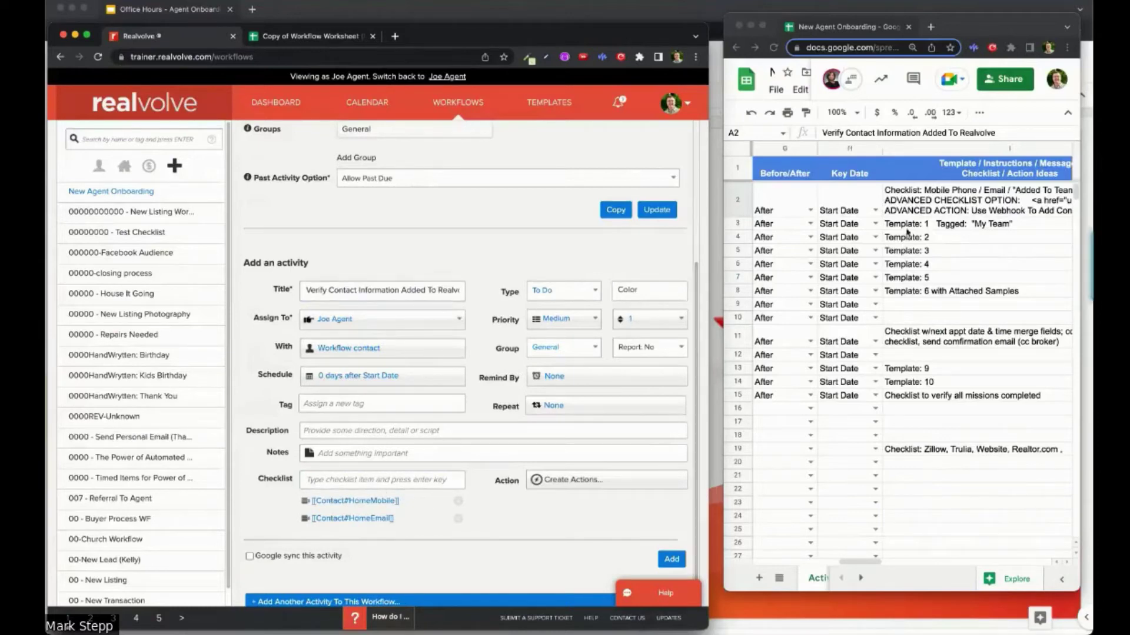
scroll(978, 205, right, 3)
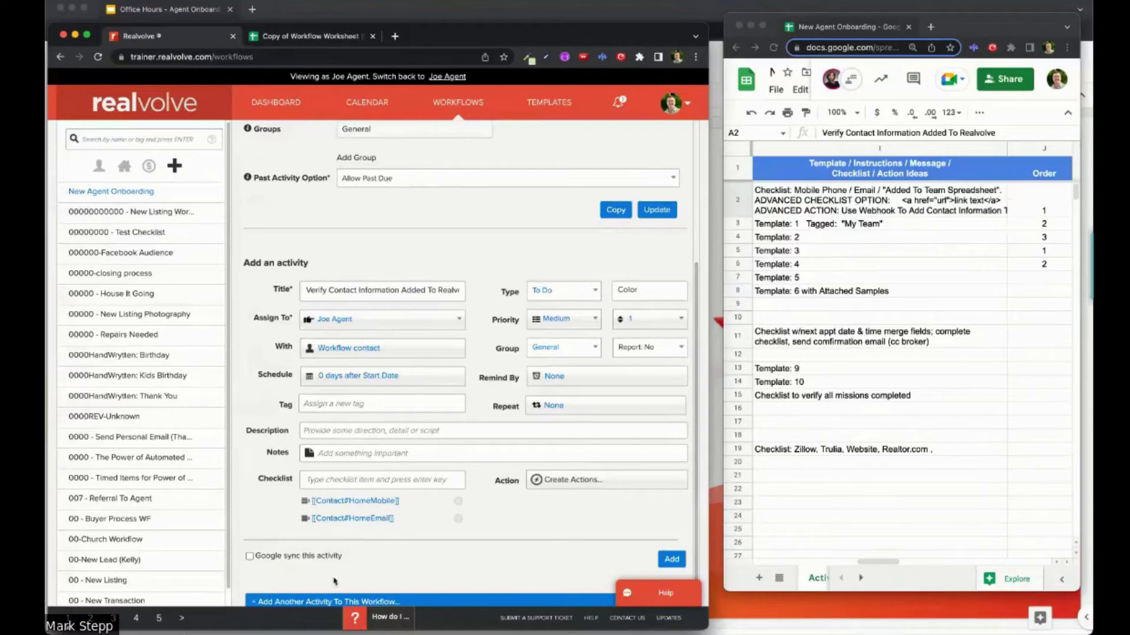
Step: Add 'Add To Team Spreadsheet' as a third checklist item
click(343, 480)
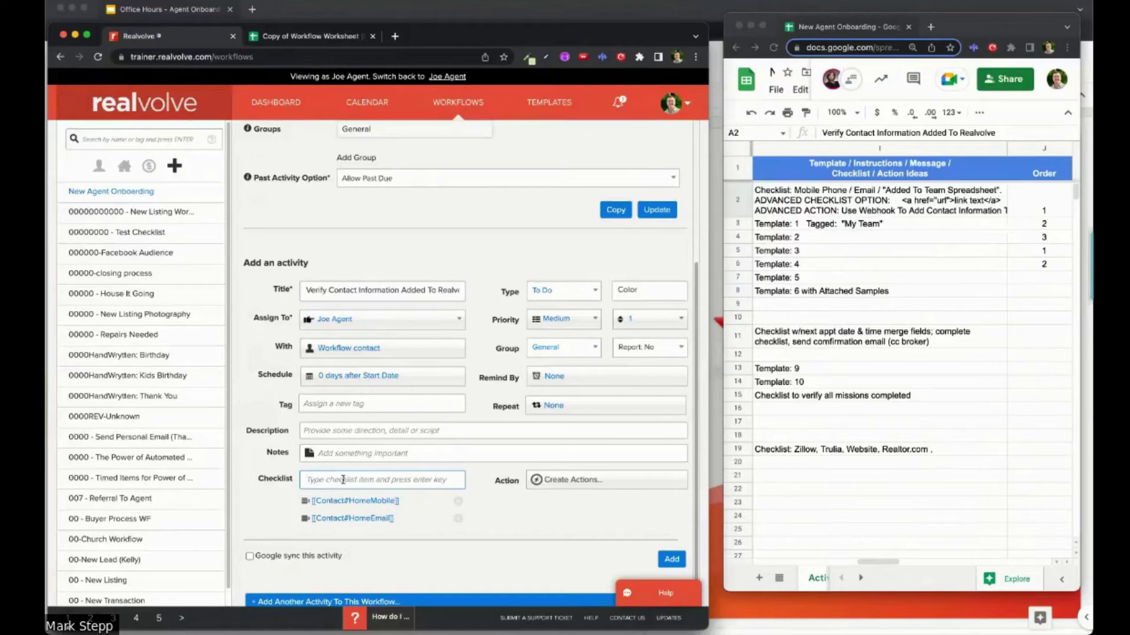
text(Add To T)
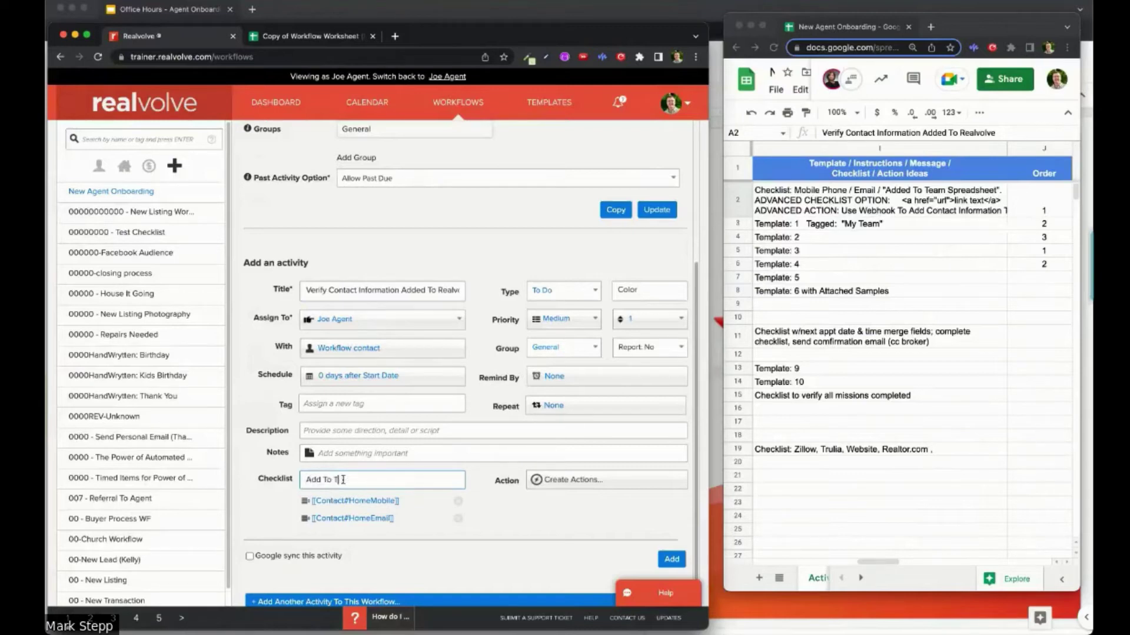
text(eam Spreadshee)
text(t)
key(Return)
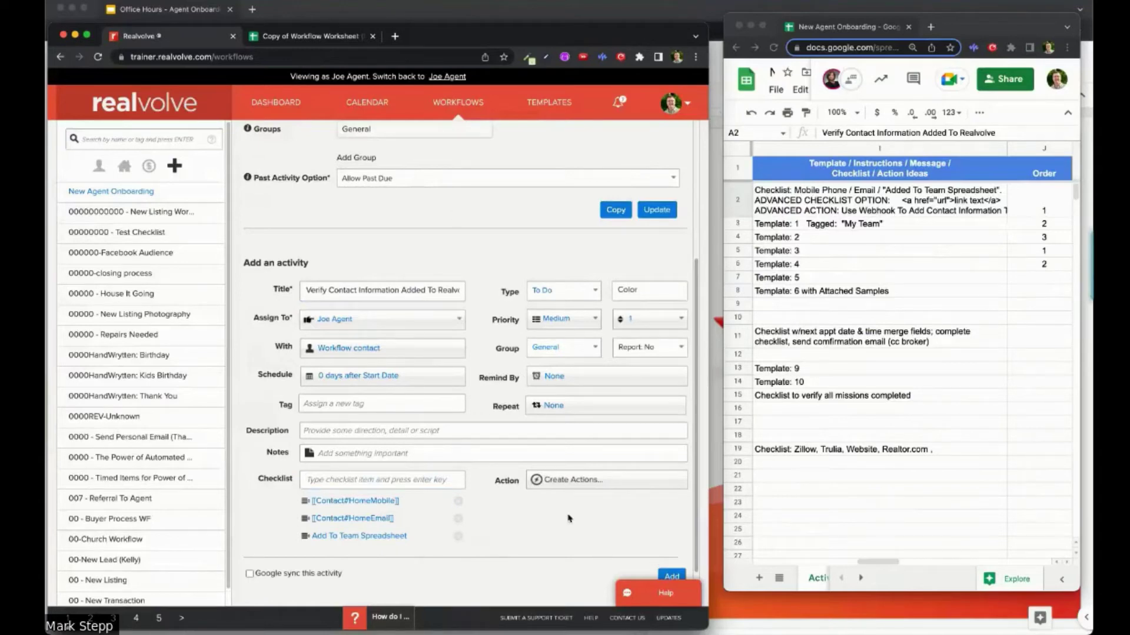
Step: Save the Verify Contact Information activity to the workflow
click(674, 577)
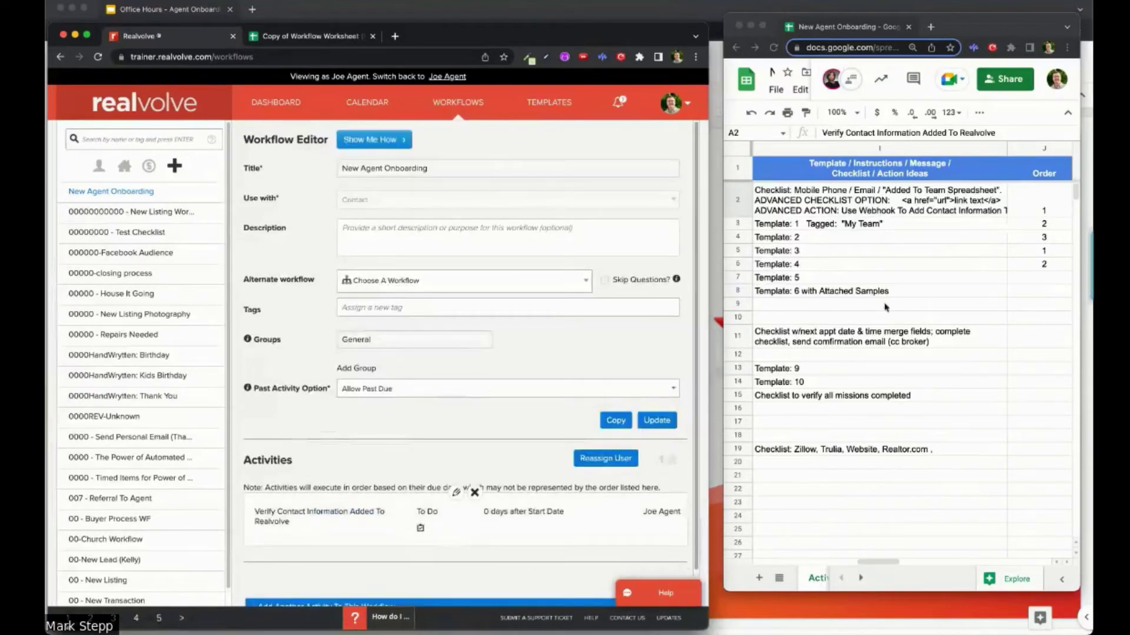
scroll(823, 261, left, 5)
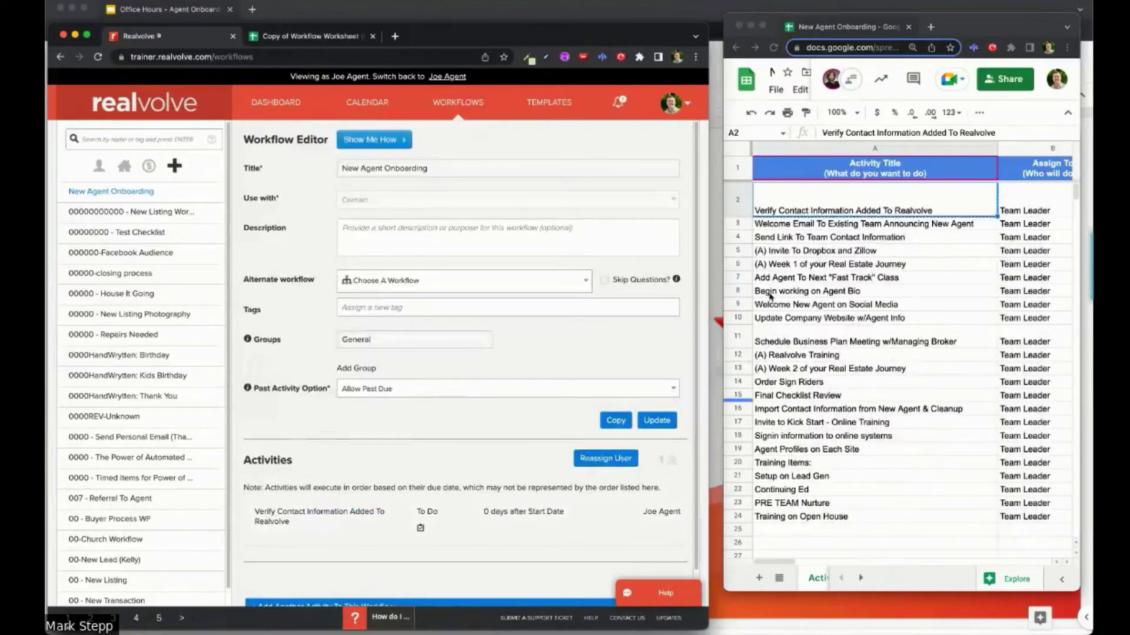
scroll(521, 488, down, 2)
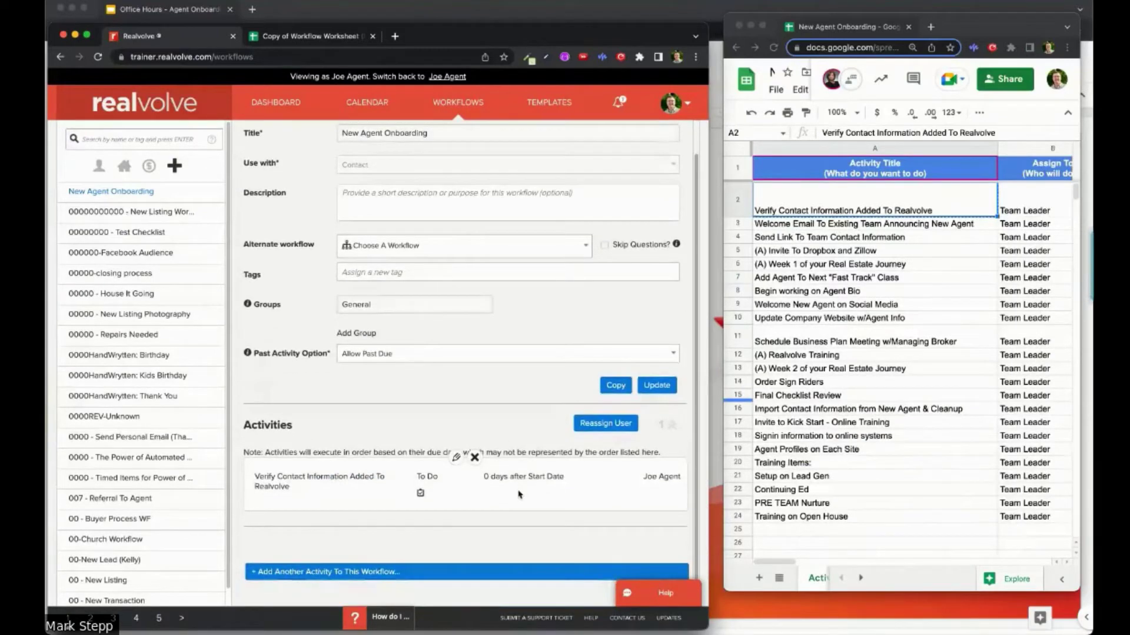
scroll(454, 574, down, 1)
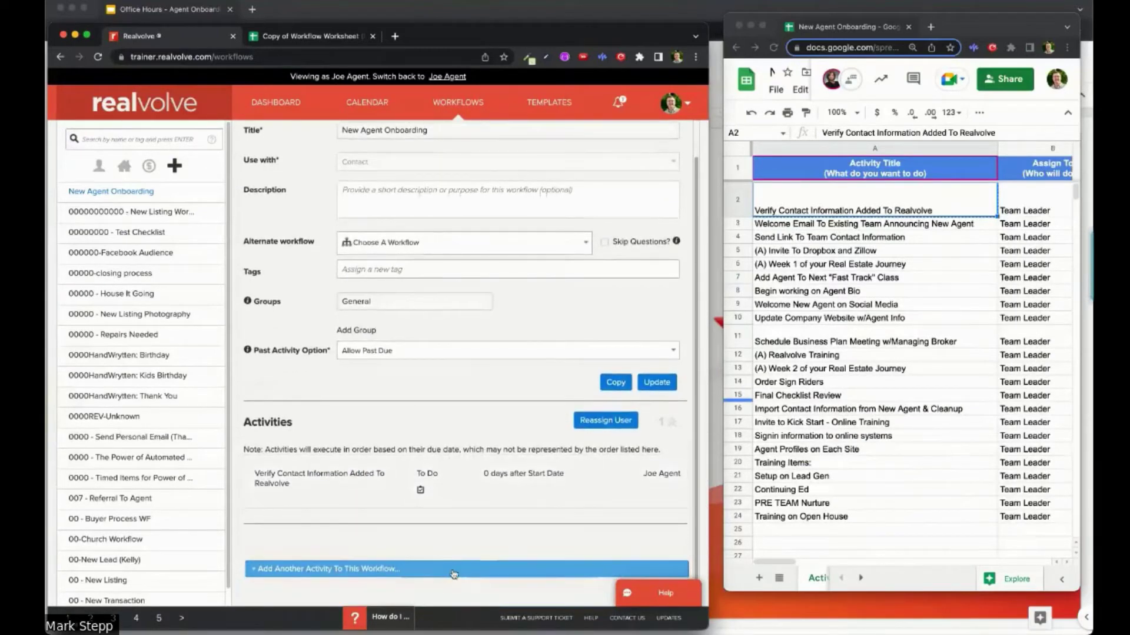
Step: Start another activity titled 'Welcome Email To Existing Team Announcing New Agent' from sheet cell A3
click(455, 571)
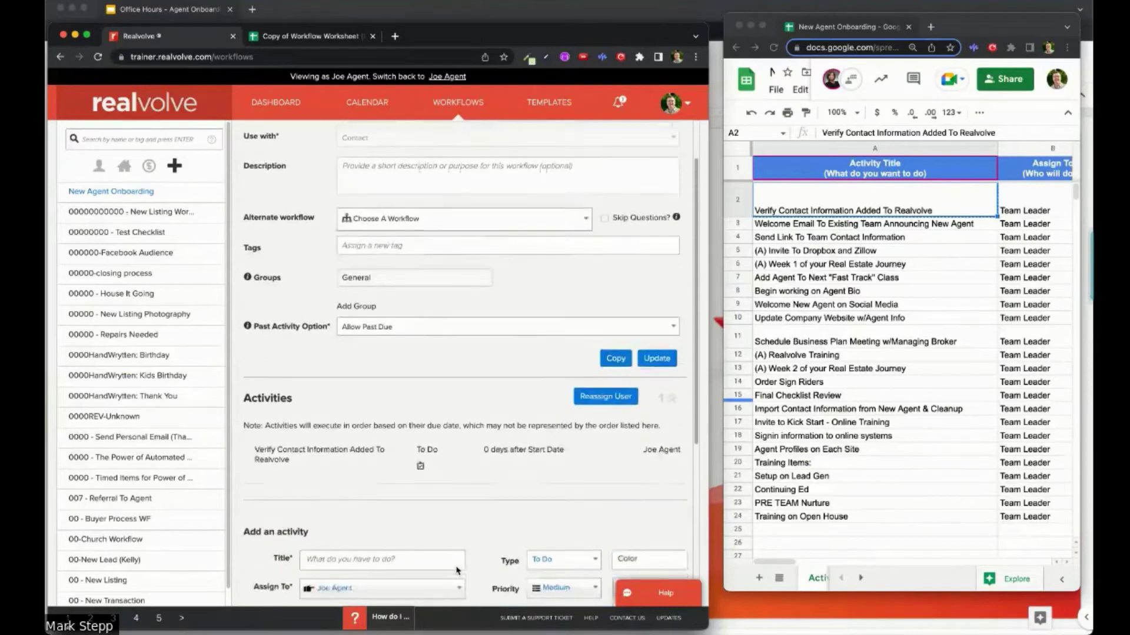
click(818, 229)
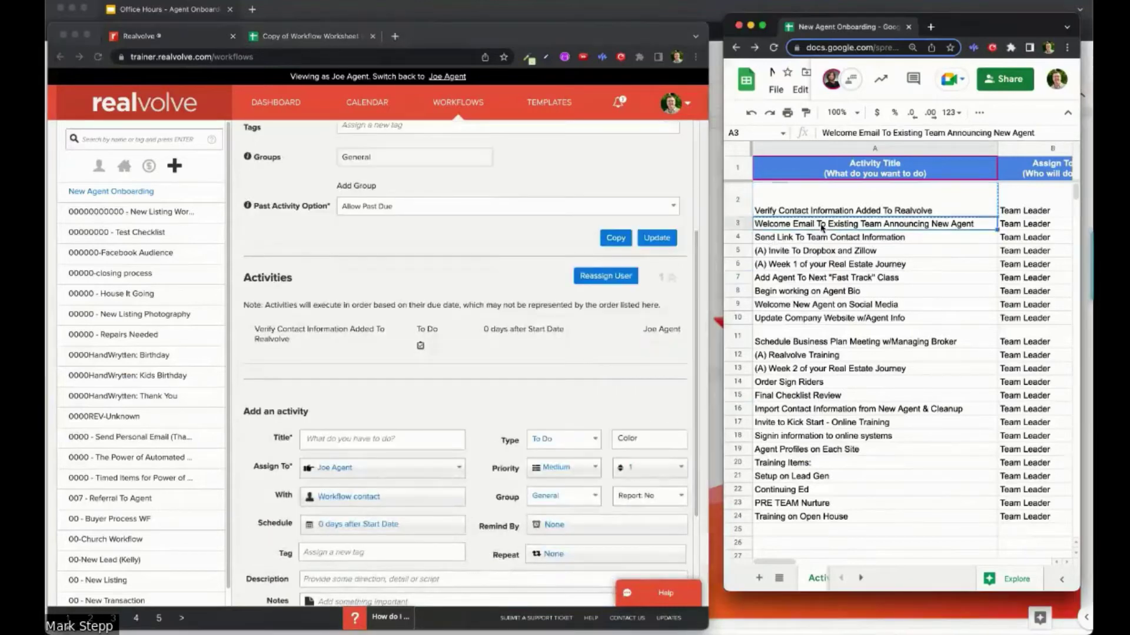
click(355, 439)
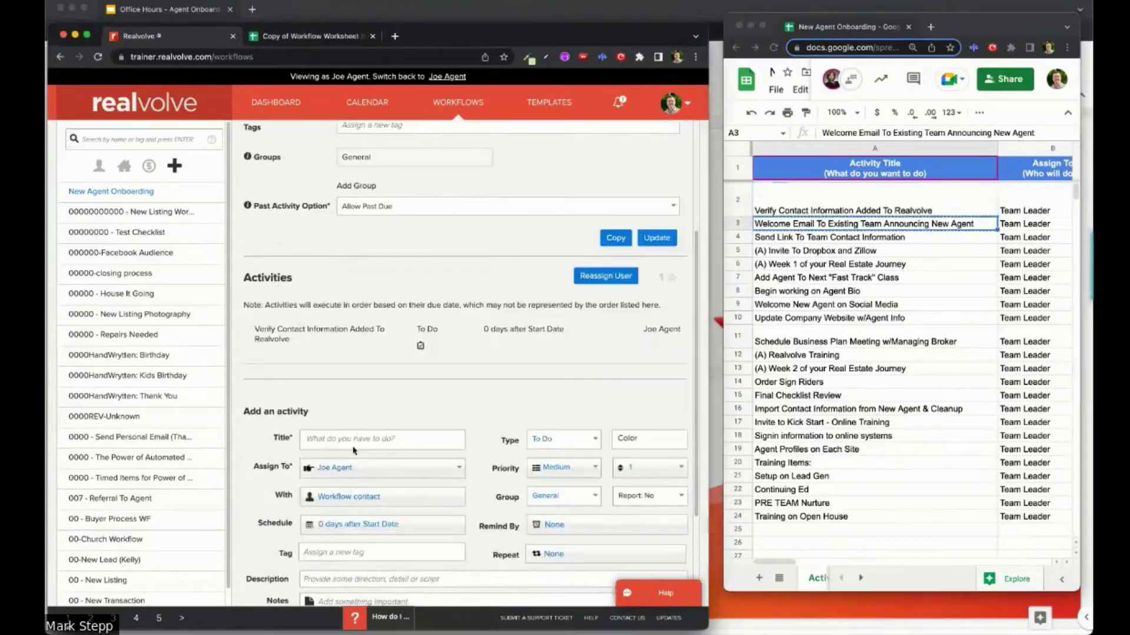
text(Welcome Email To Existing Team Announcing New Agent)
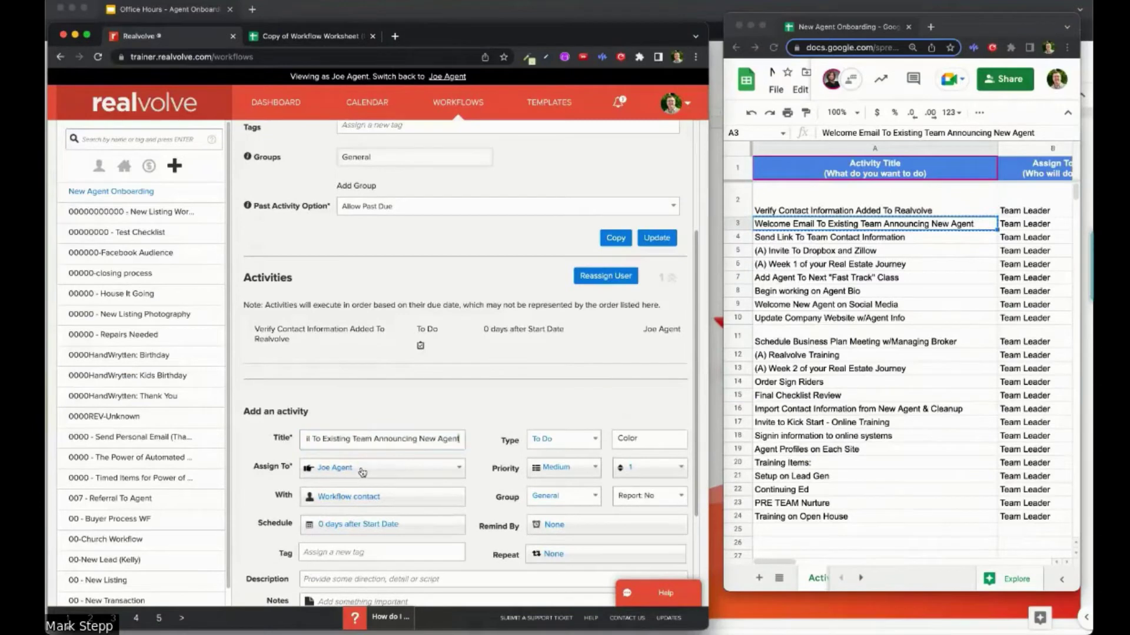
scroll(392, 435, down, 3)
scroll(392, 435, down, 1)
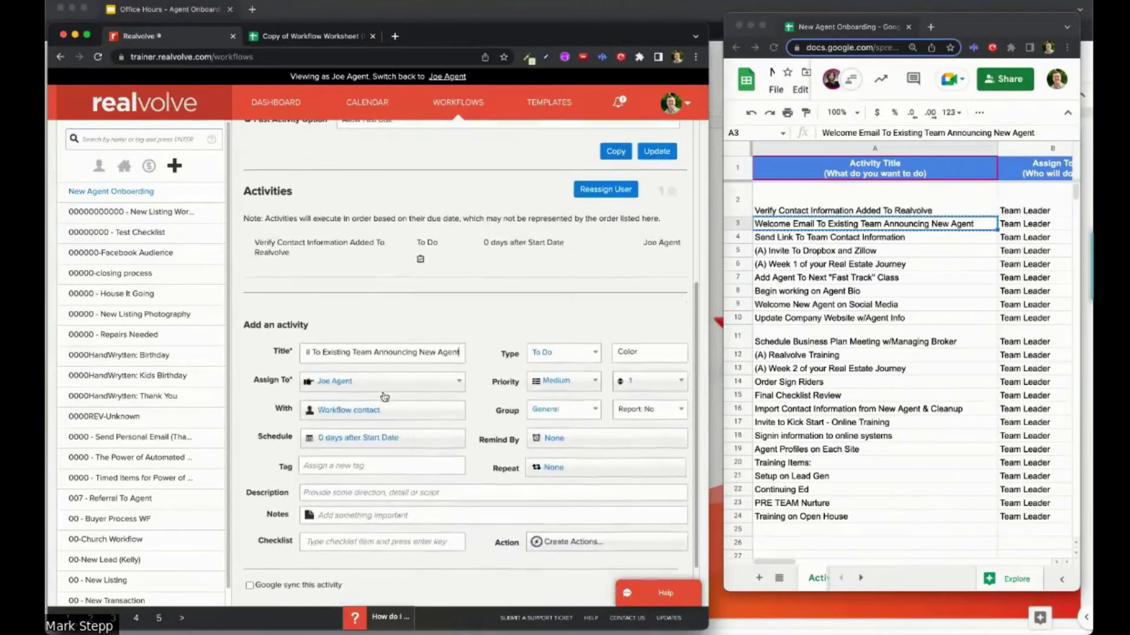
Step: Set the welcome activity to go with A specific contact, leaving the contact entry empty
click(353, 411)
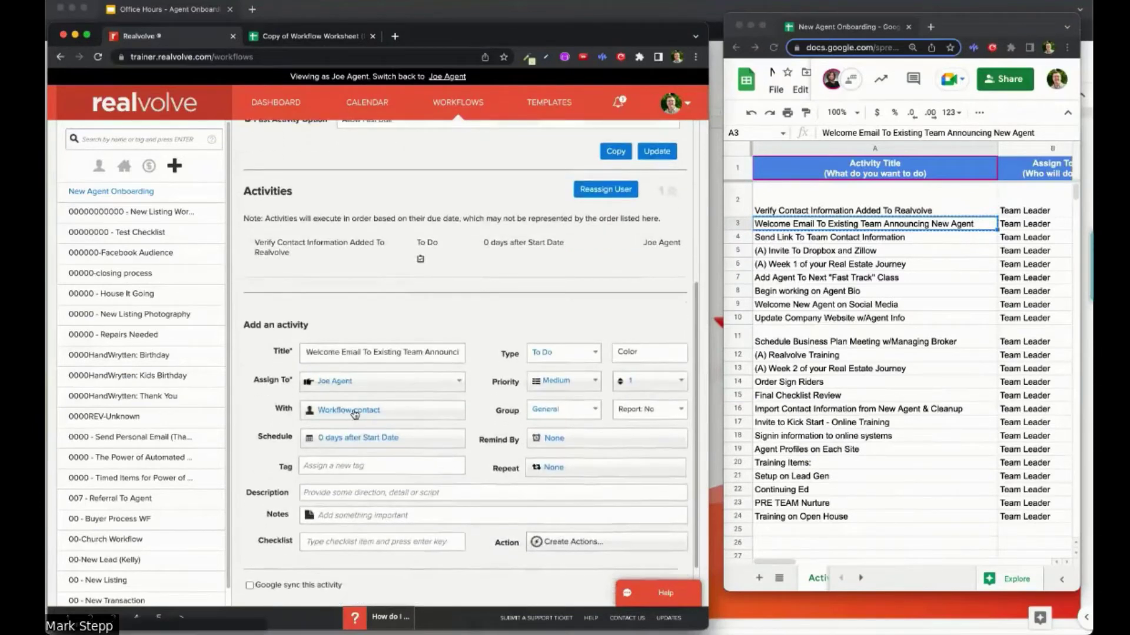
scroll(263, 355, down, 6)
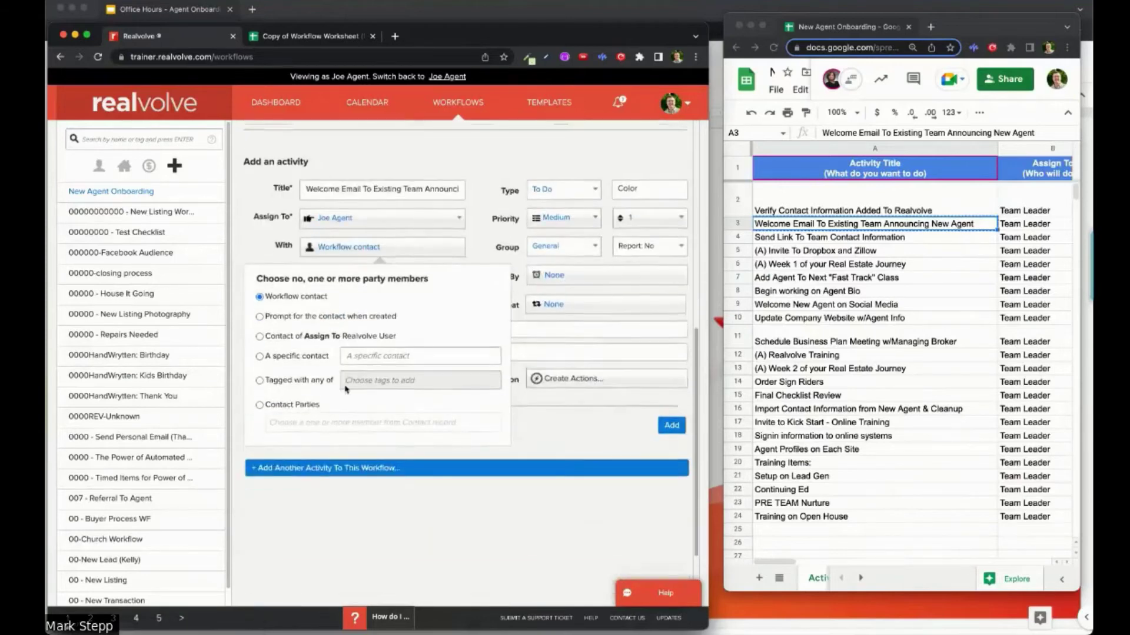
click(260, 351)
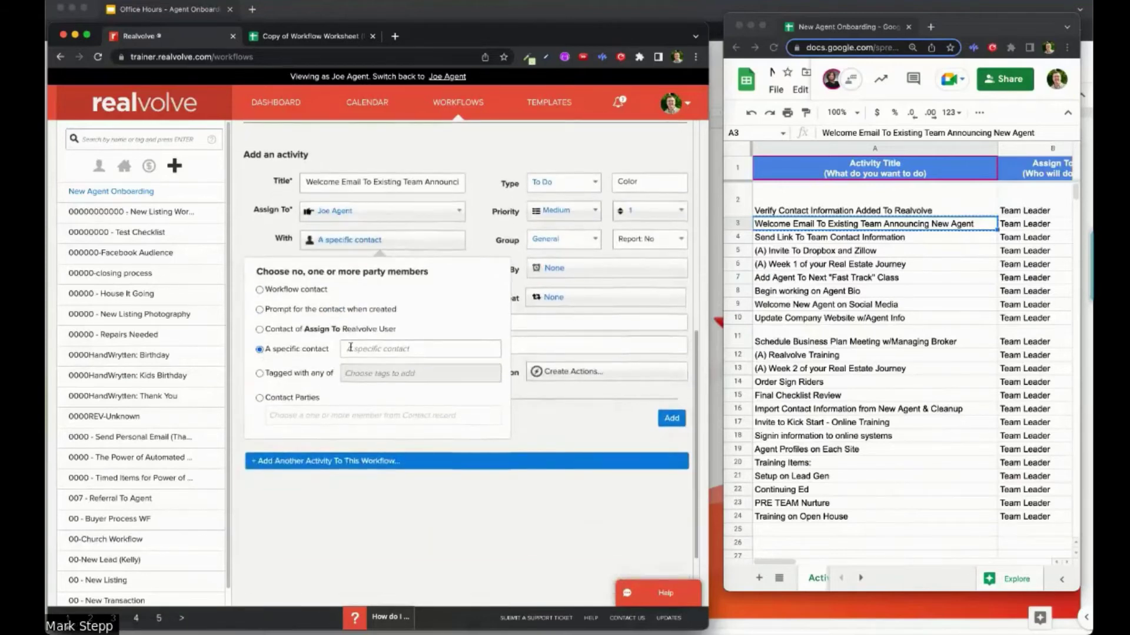
click(363, 350)
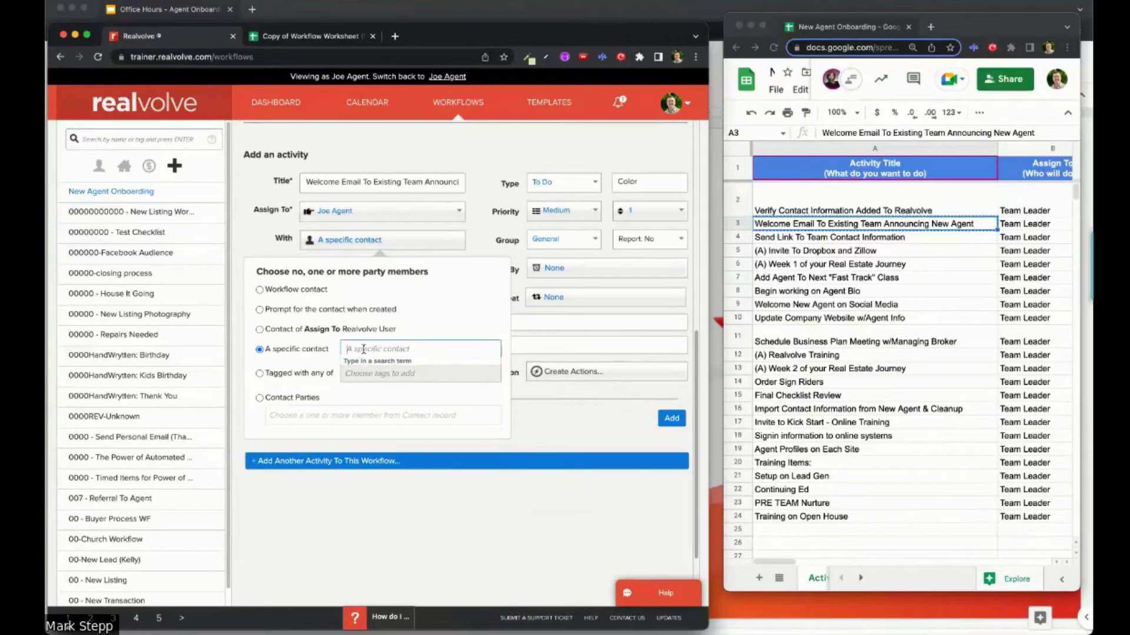
text(annie)
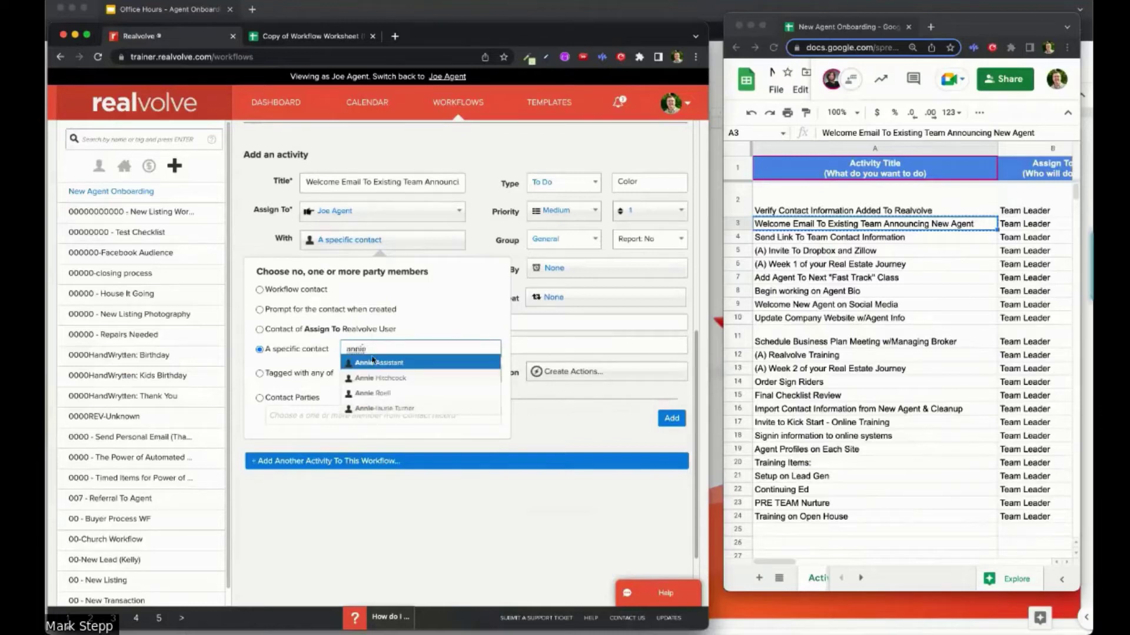
click(392, 364)
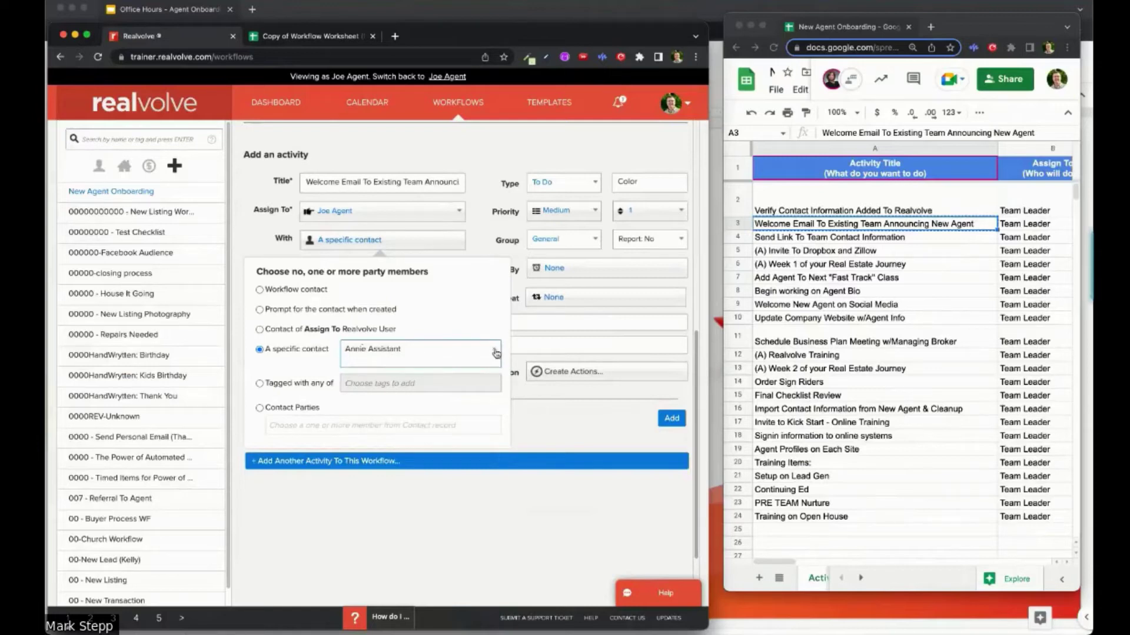
click(496, 353)
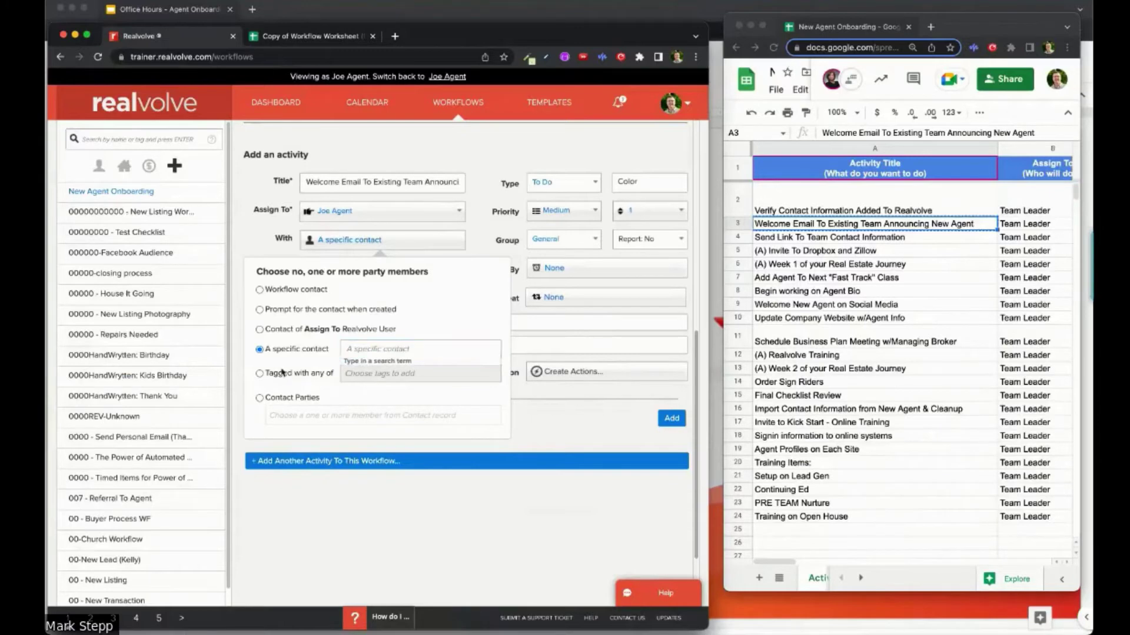
Step: Send the activity to contacts tagged with any of My Team
click(260, 381)
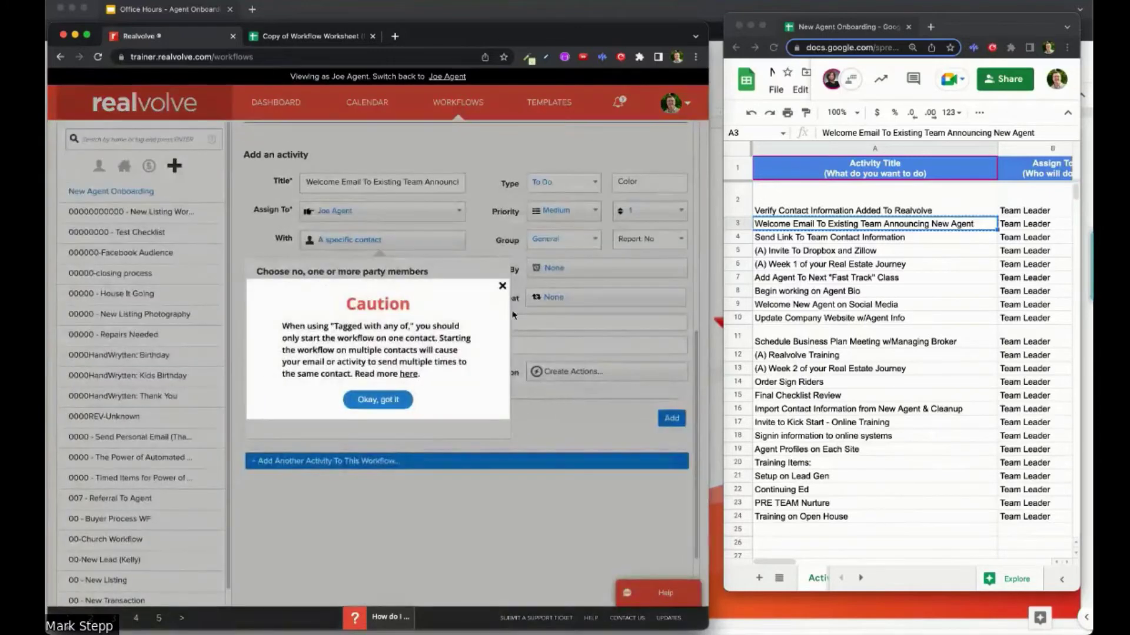
click(502, 286)
click(259, 373)
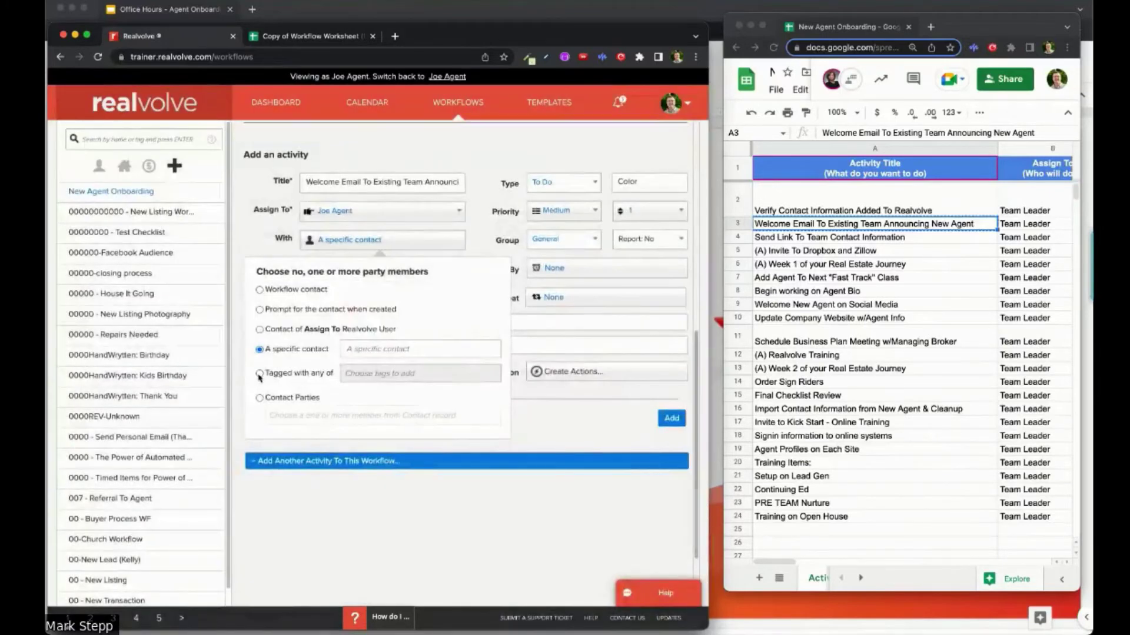
click(381, 374)
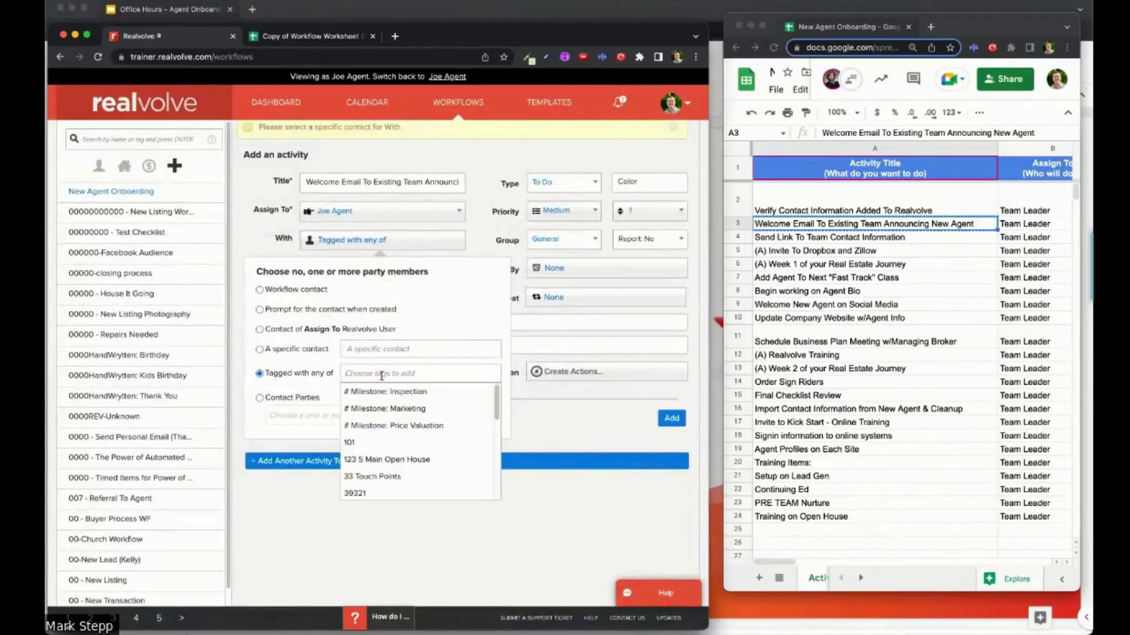
text(My T)
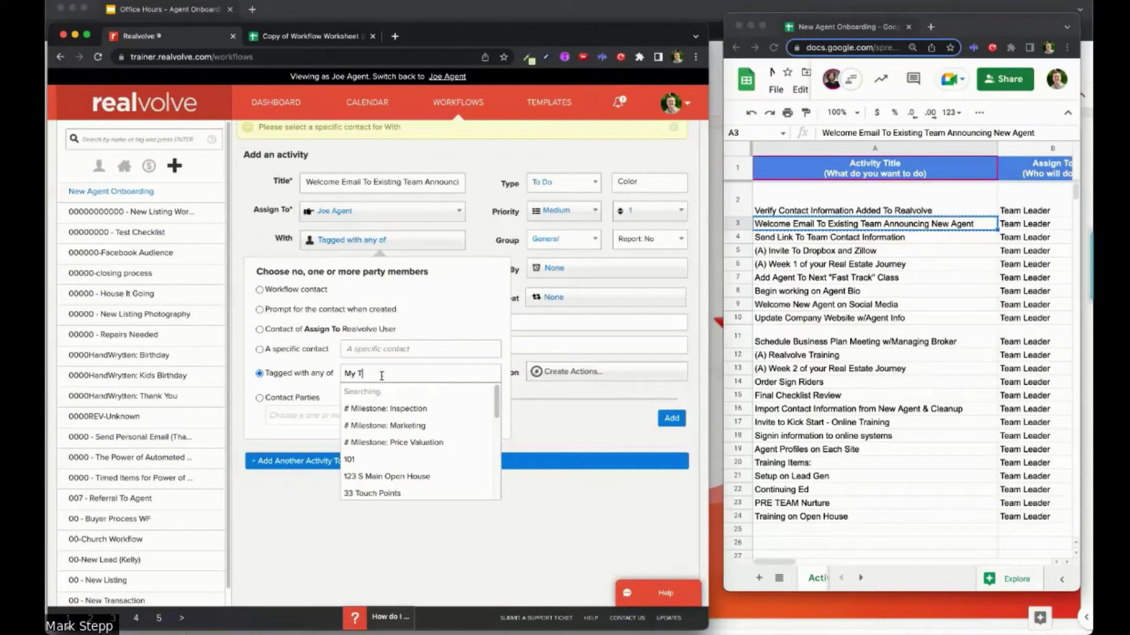
text(eam)
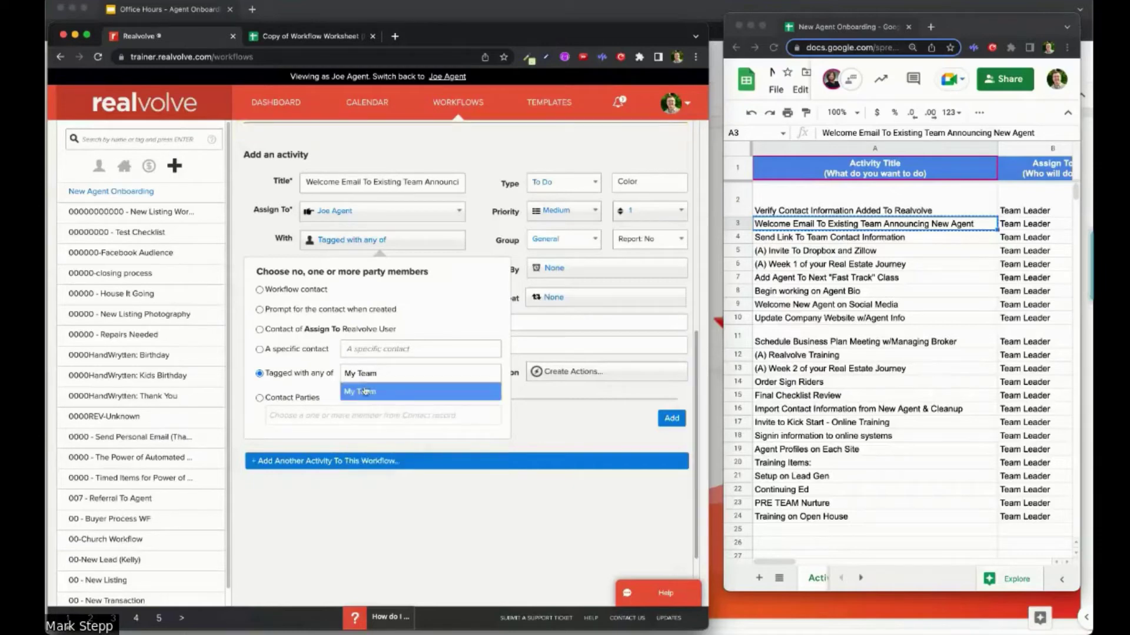
click(365, 391)
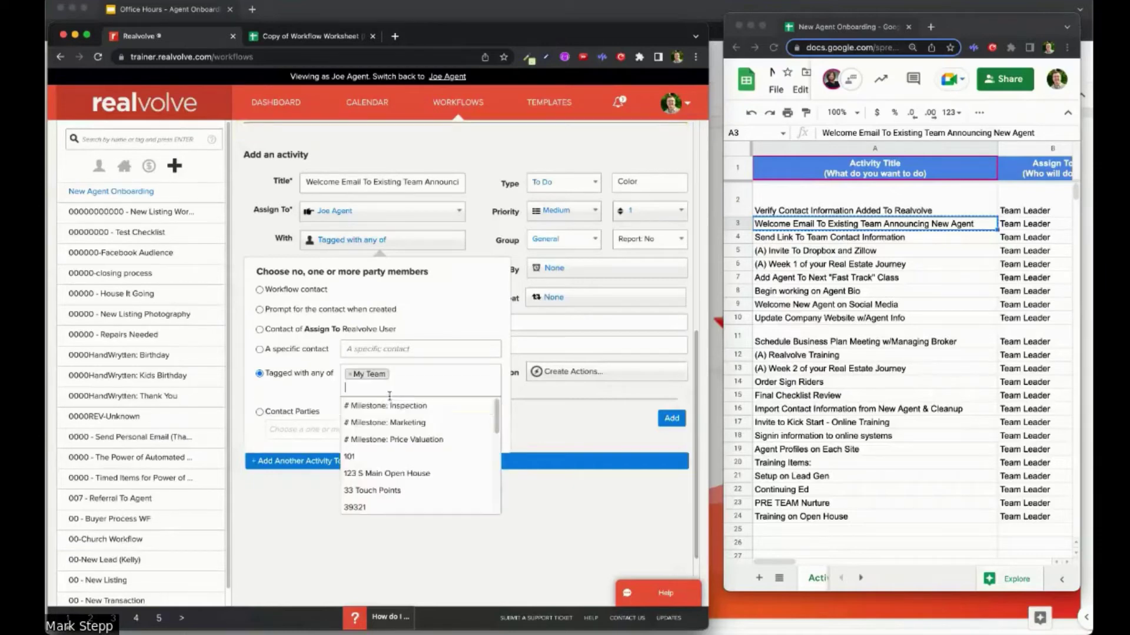
click(484, 220)
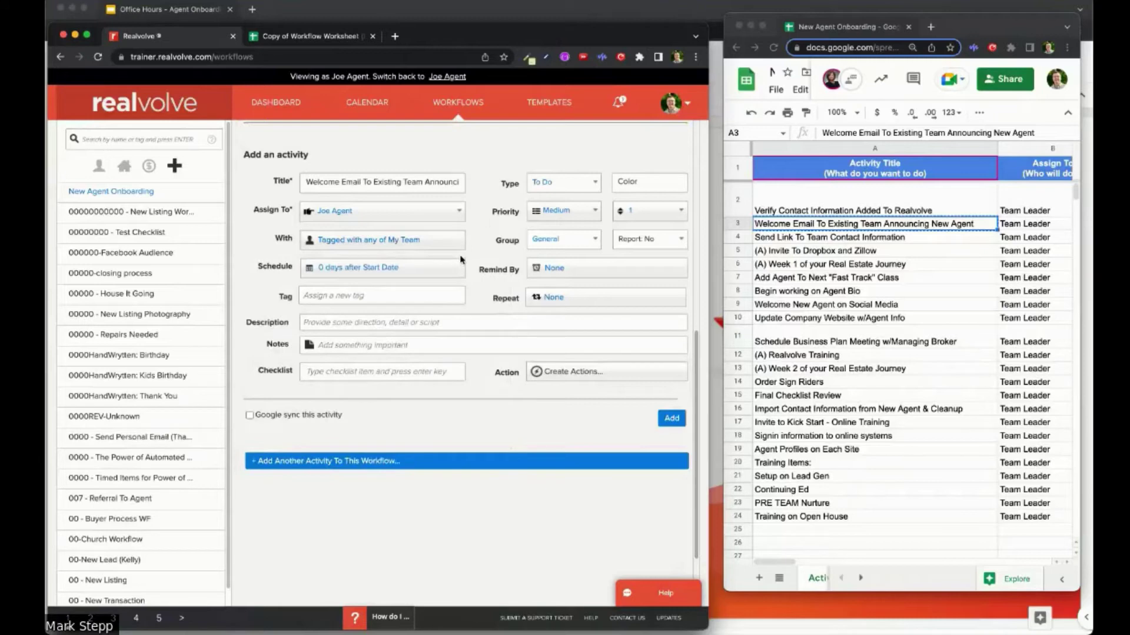
click(365, 246)
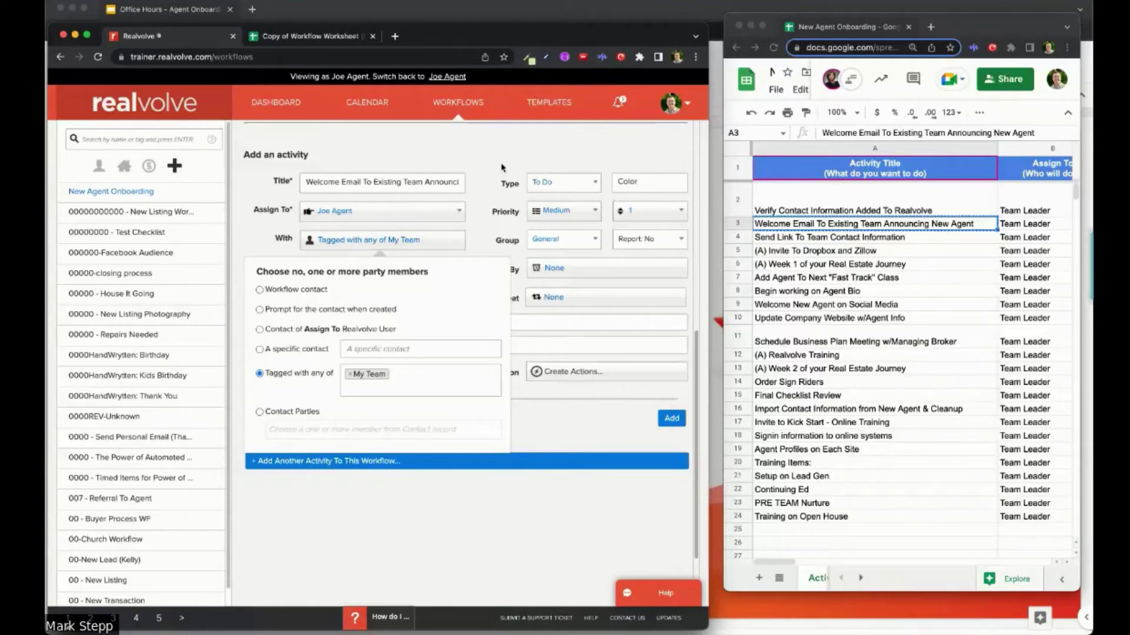
click(514, 328)
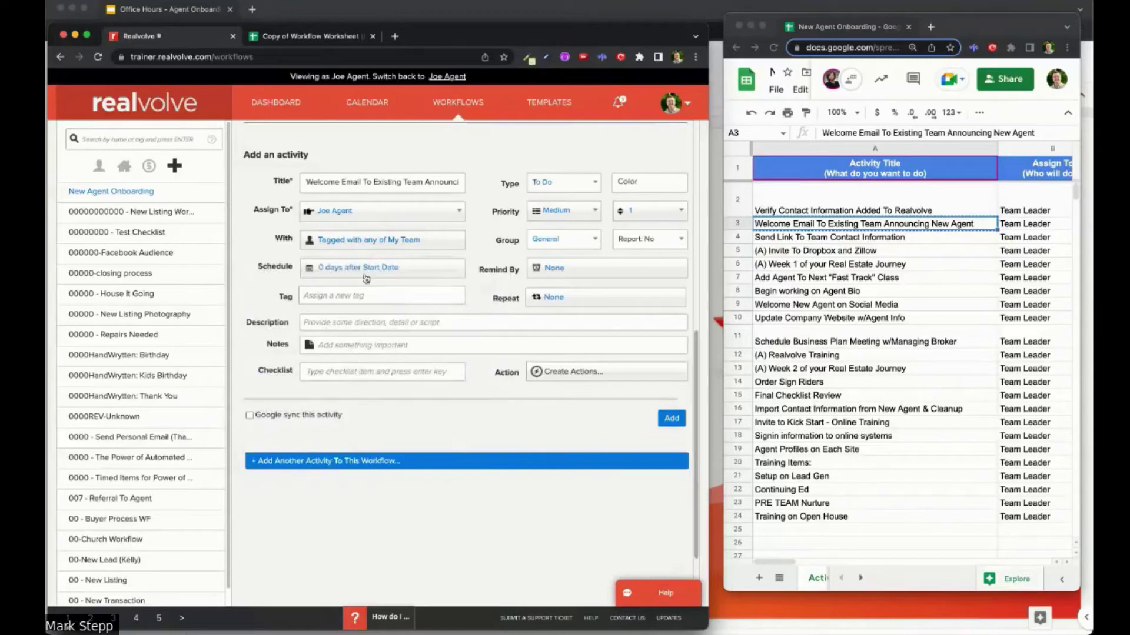
Step: Set the activity type to Email
scroll(897, 234, right, 5)
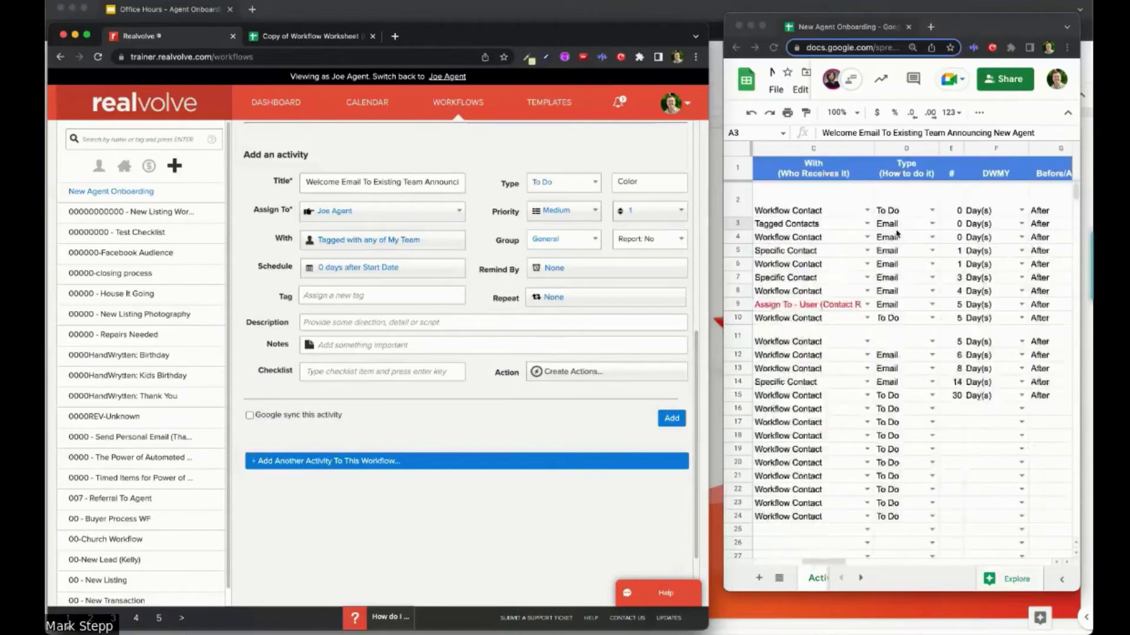
scroll(899, 235, right, 3)
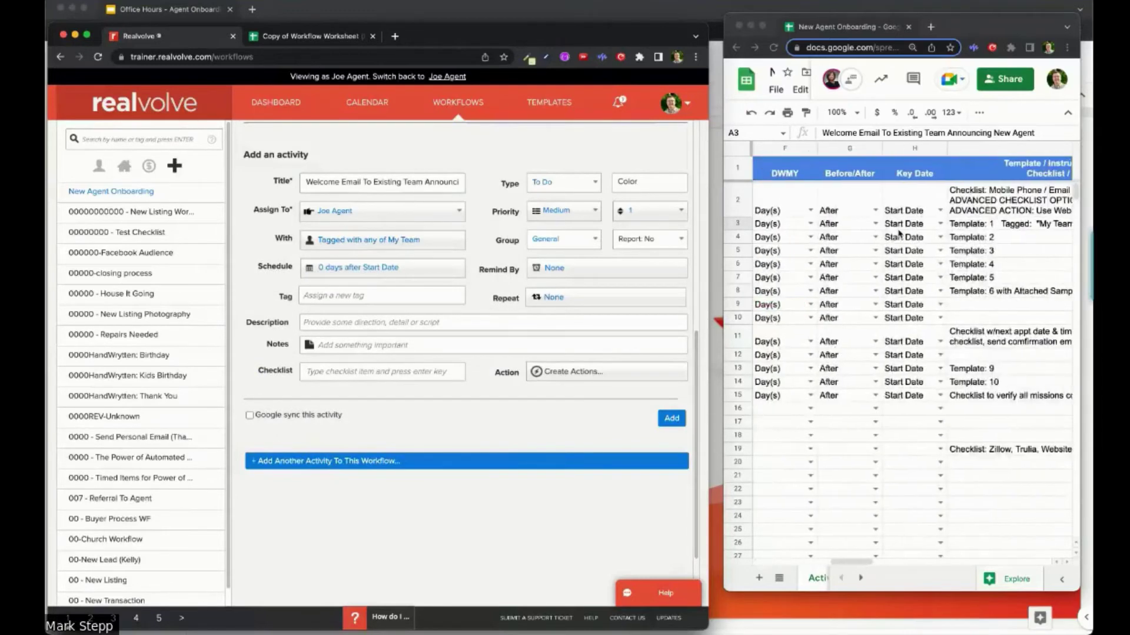
scroll(898, 234, right, 1)
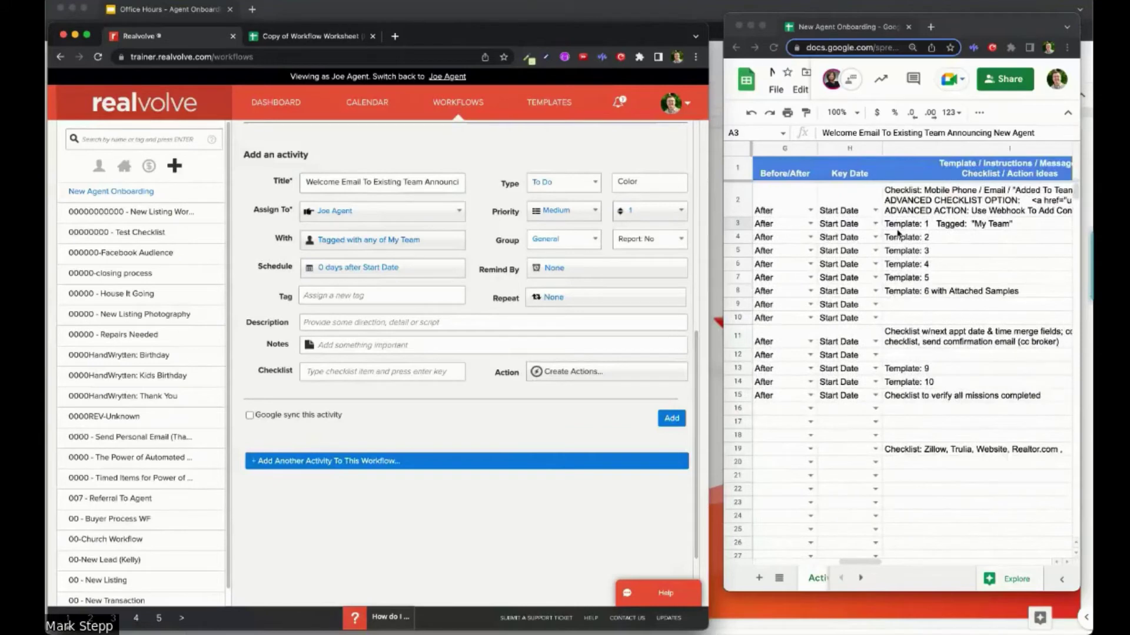
click(598, 184)
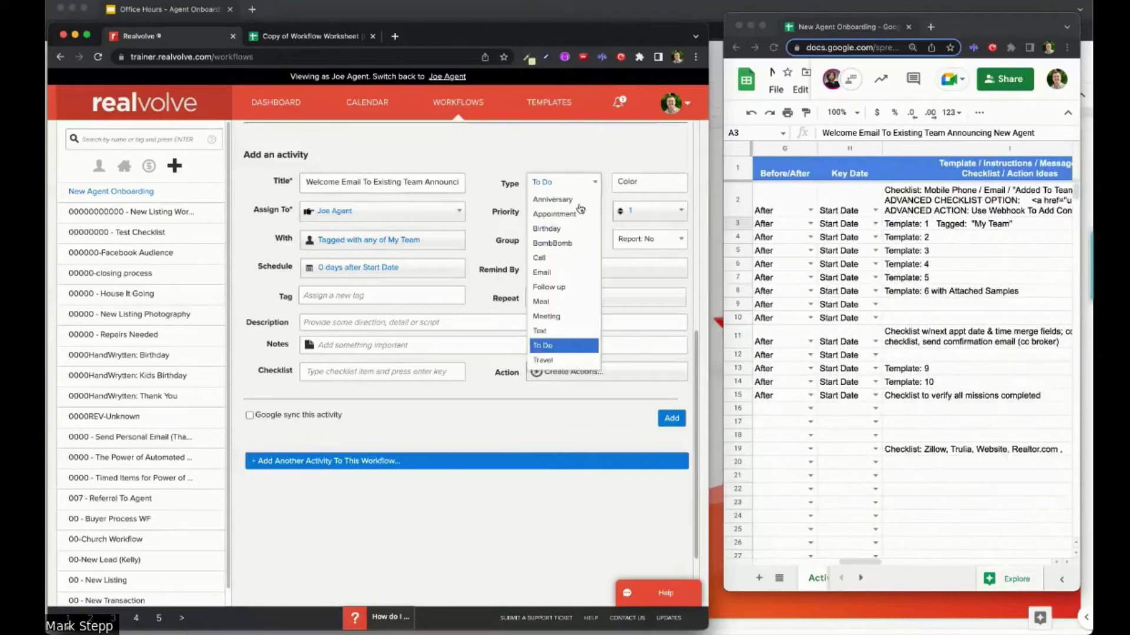
click(564, 274)
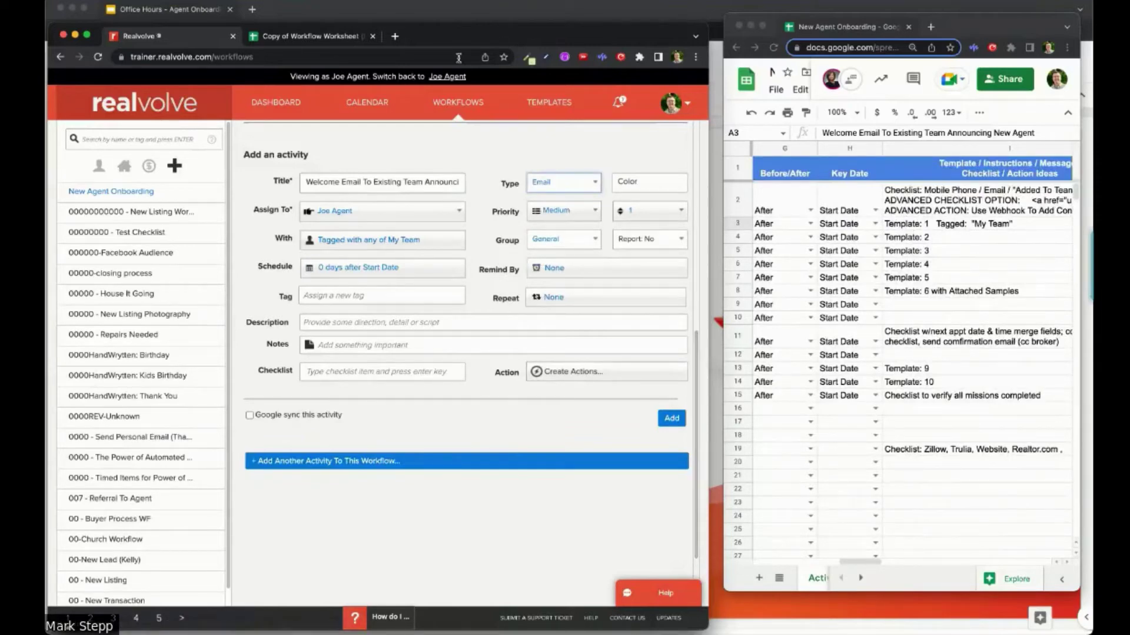
Step: Open the Templates page in a new browser tab
right_click(554, 109)
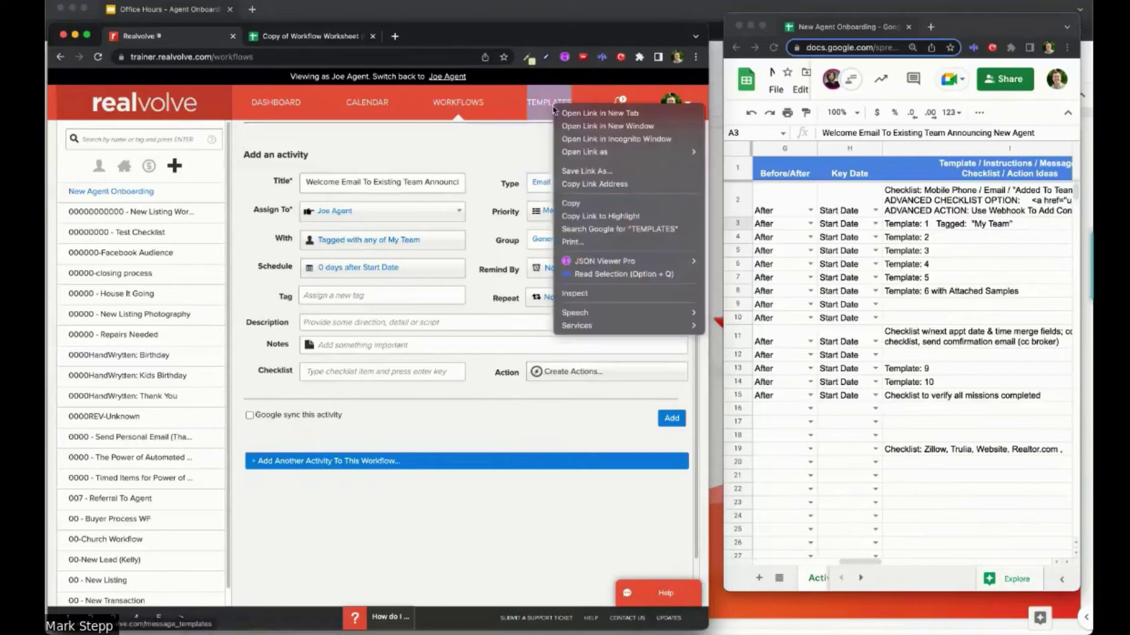
click(565, 113)
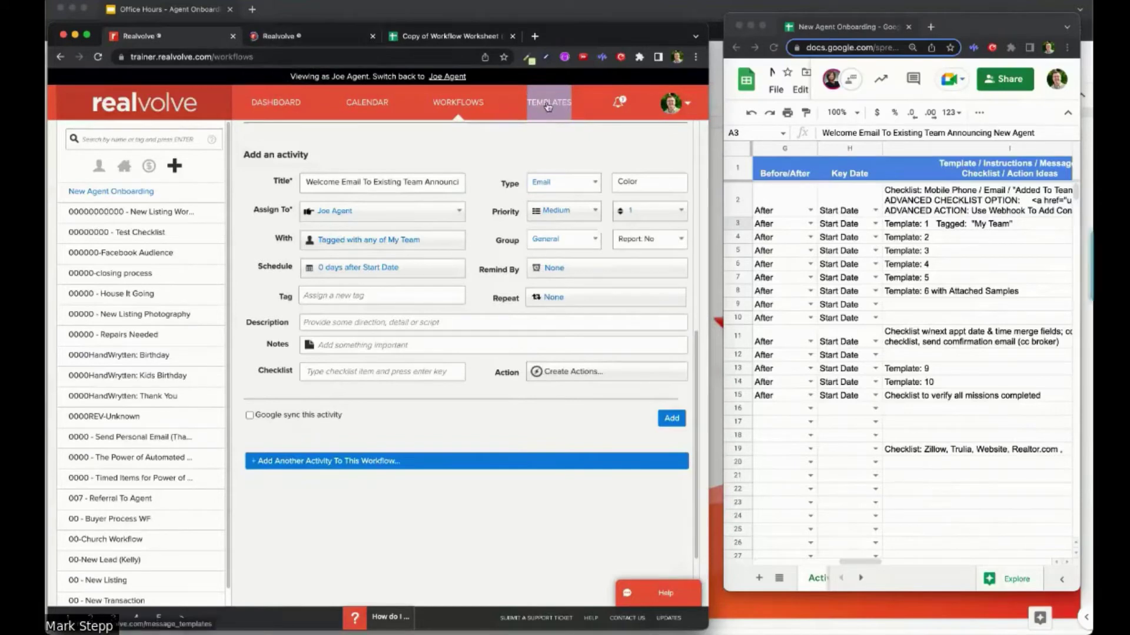
click(279, 36)
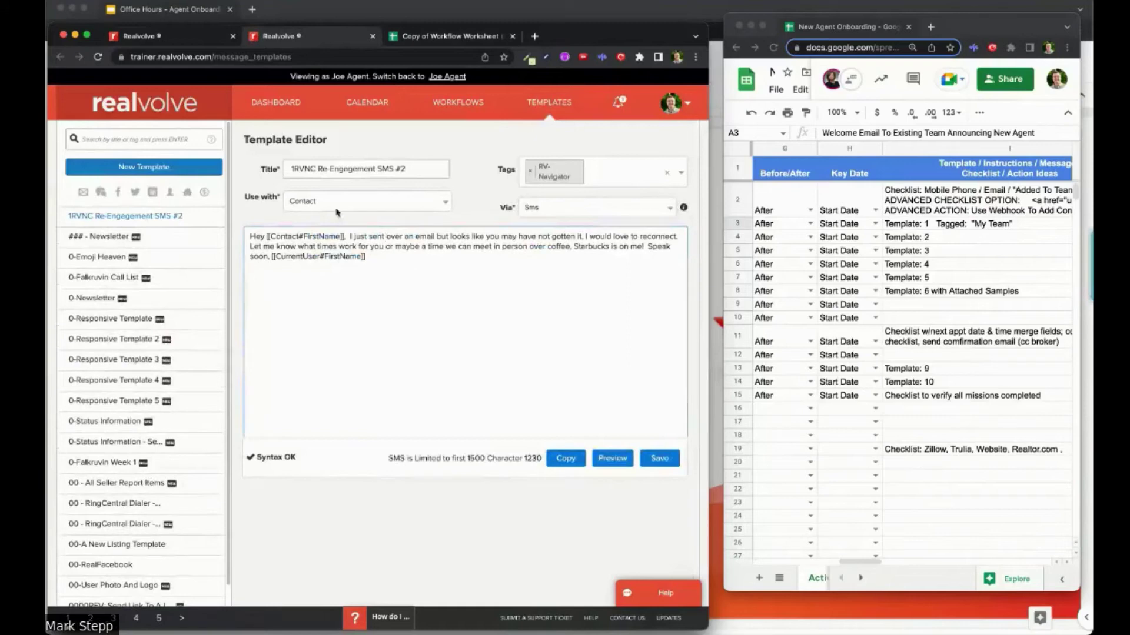
Step: Author a new template titled 'onboard 1: Email To My Team'
click(178, 169)
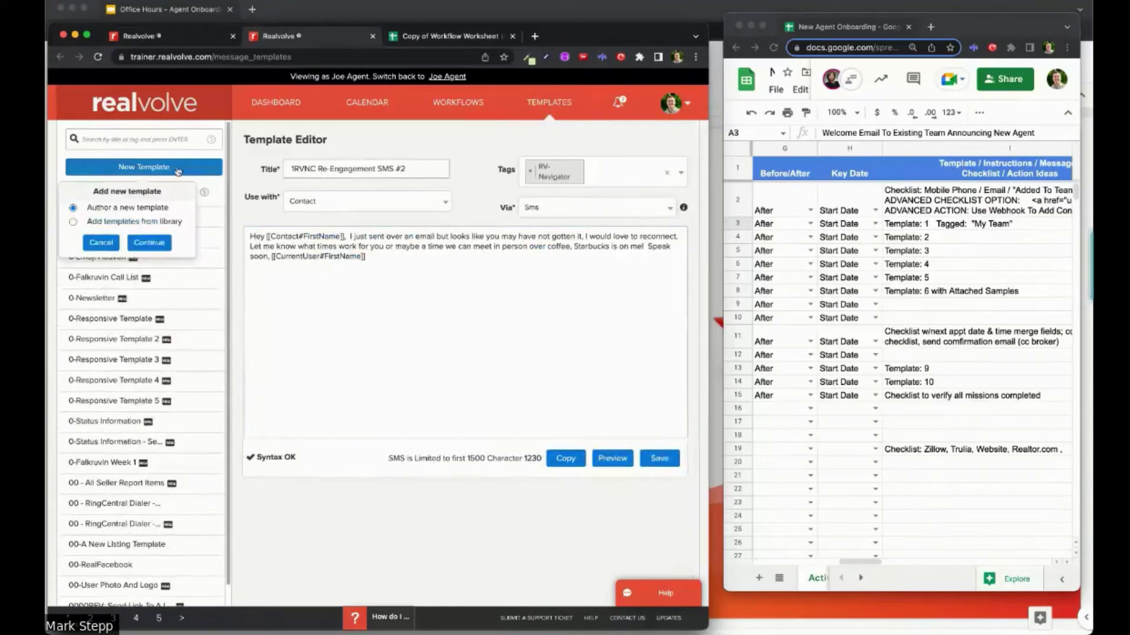
click(150, 243)
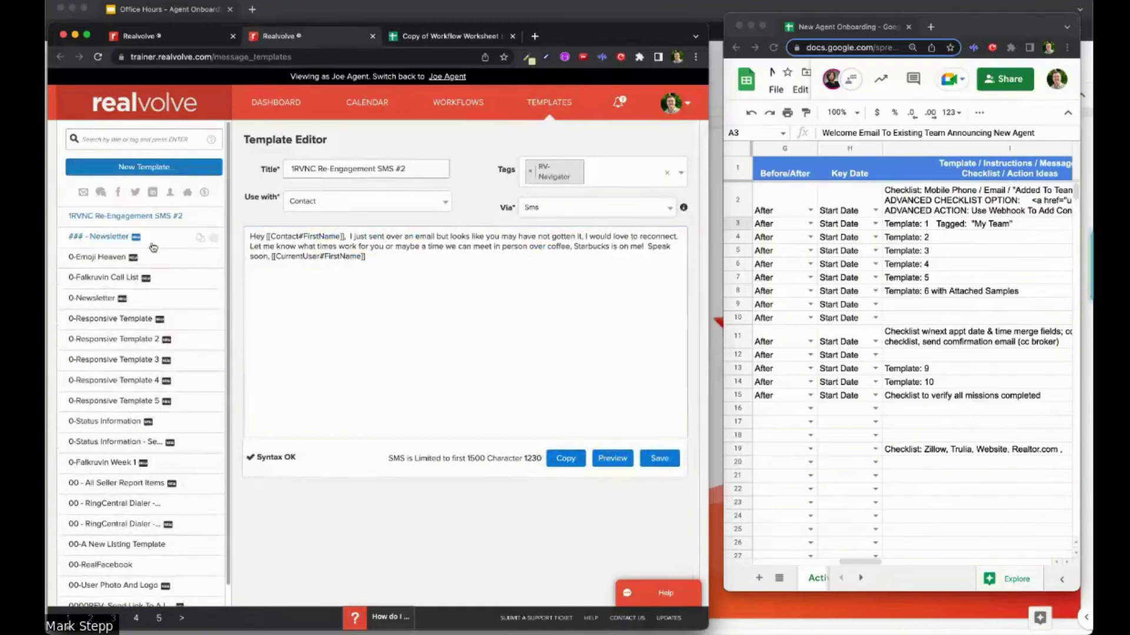
click(340, 170)
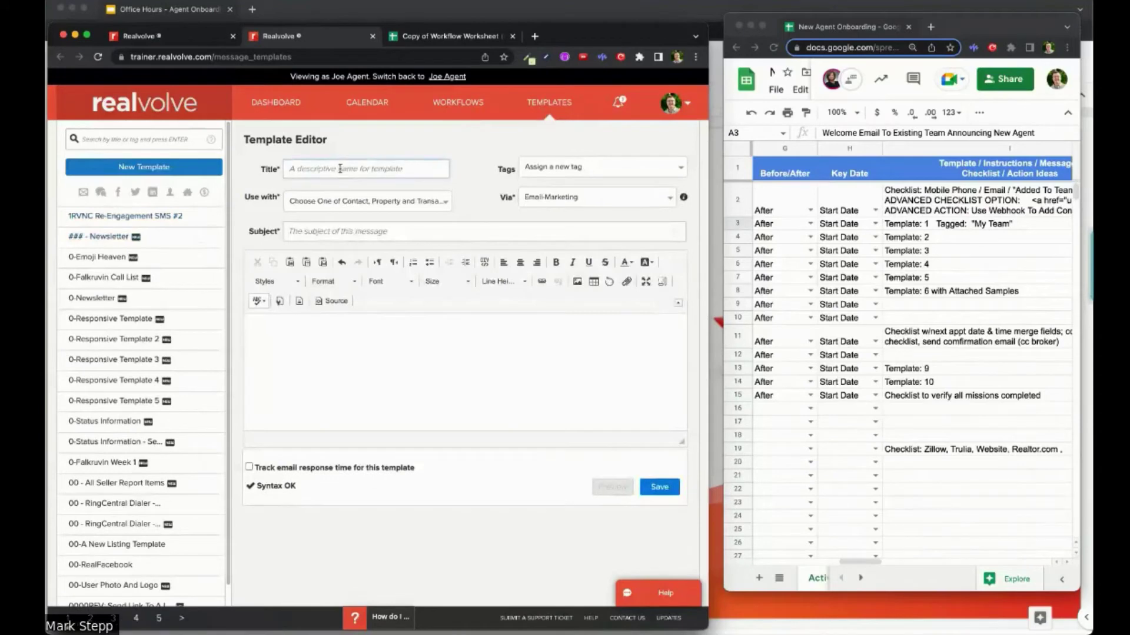
text(onboard 1:)
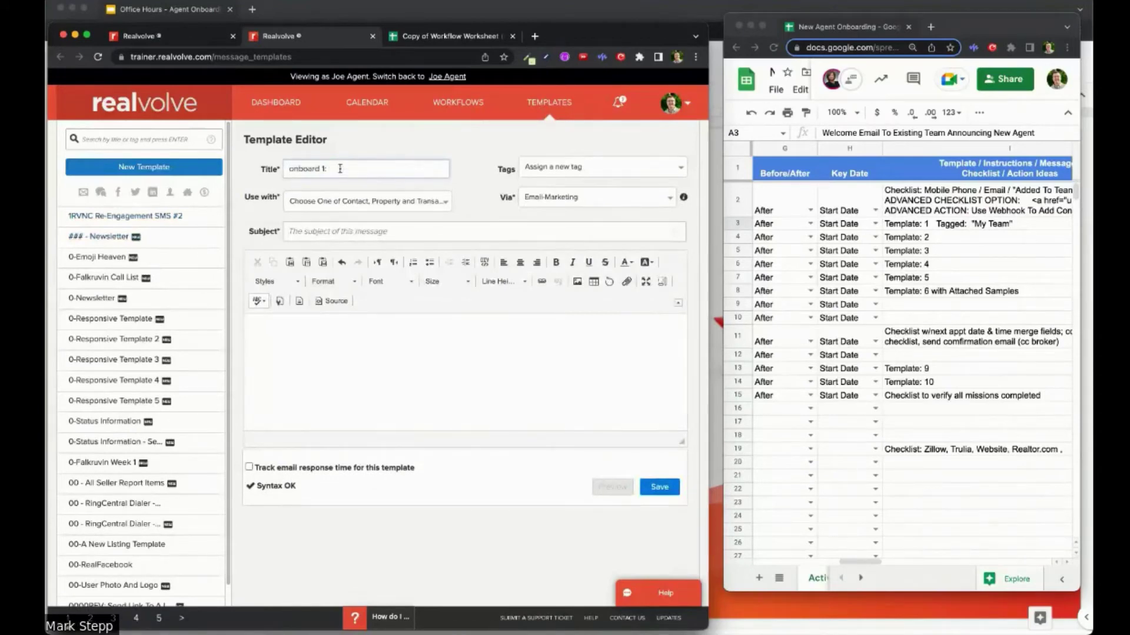
text( Email To)
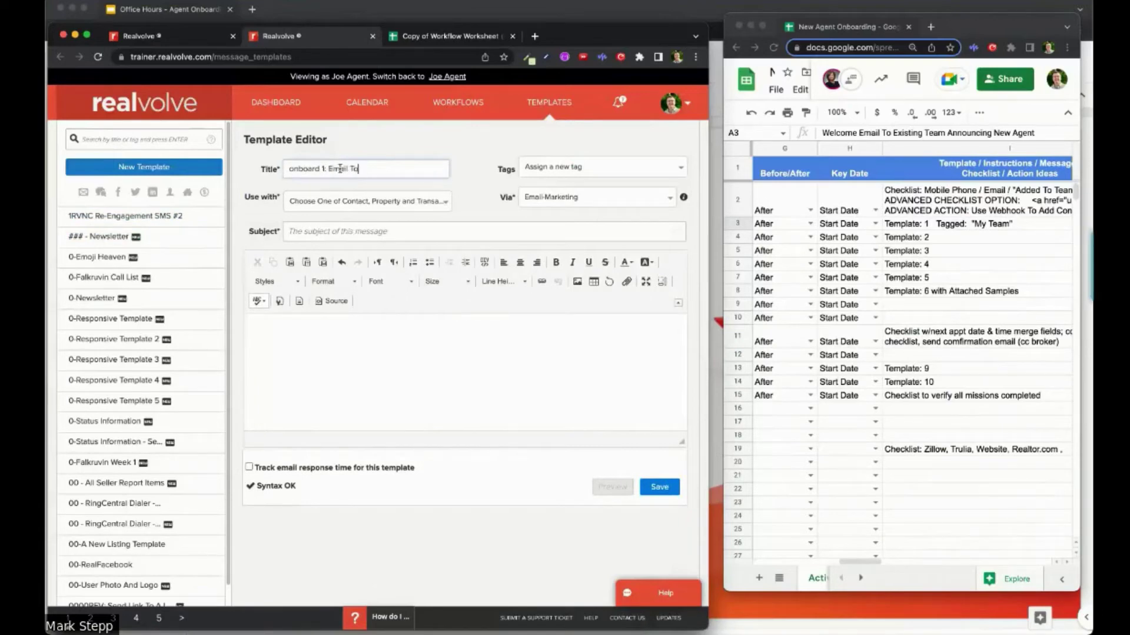
text( My Team)
Step: Set the template to Use with Contact and paste the subject '[[TeamName]] Welcomes [[WorkflowContact#FirstName]]'
click(297, 202)
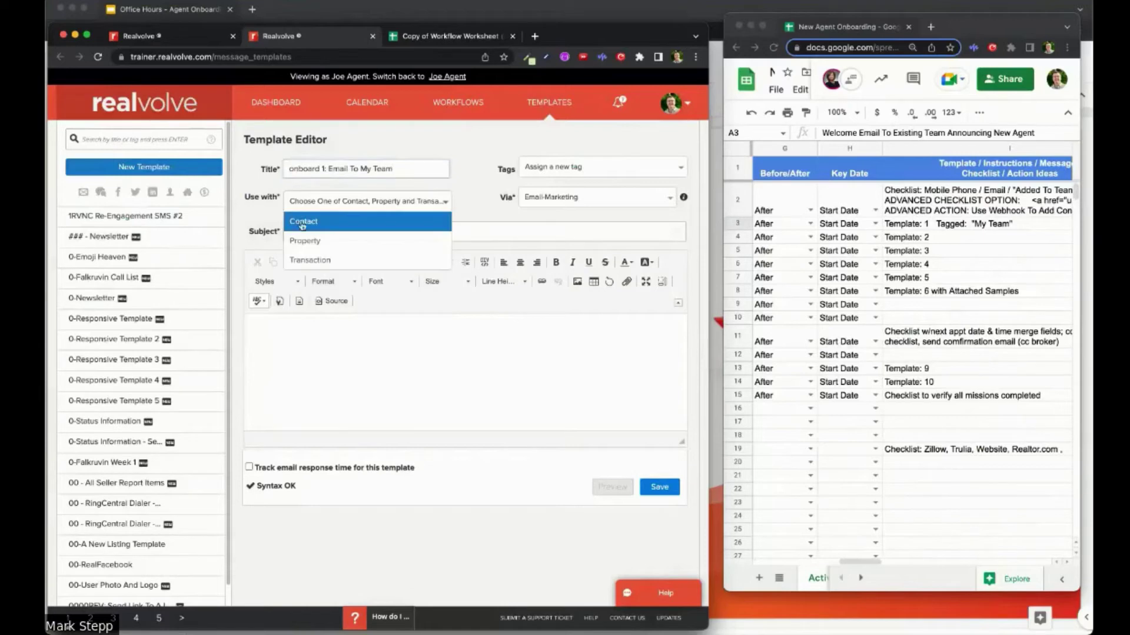
click(300, 224)
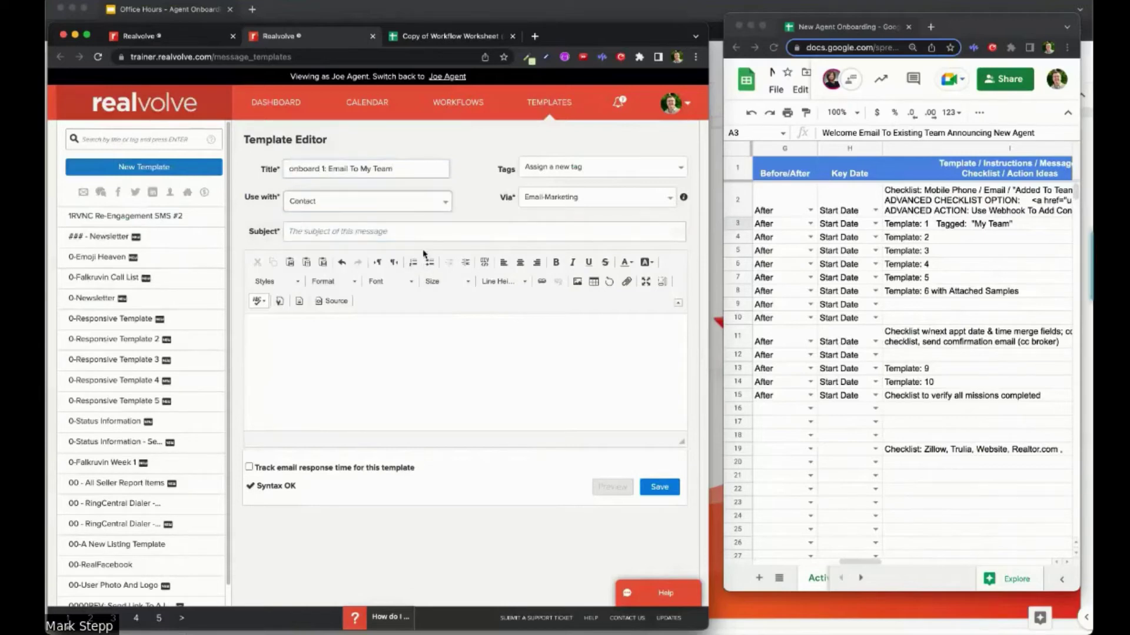
click(317, 233)
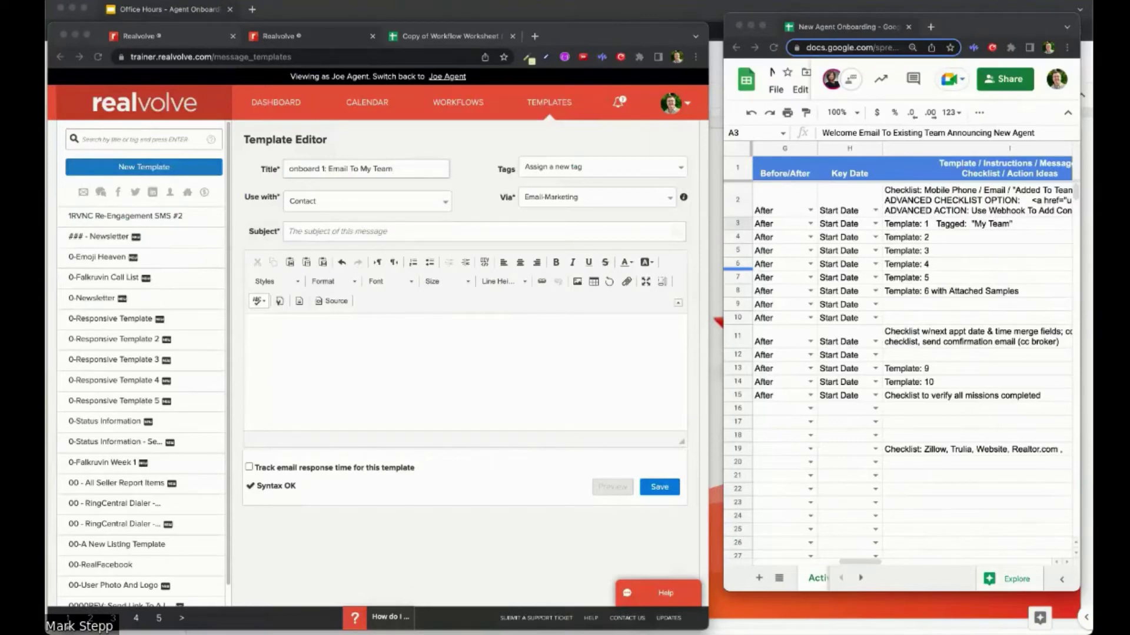
click(327, 231)
text([[TeamName]] Welcomes [[WorkflowContact#FirstName]])
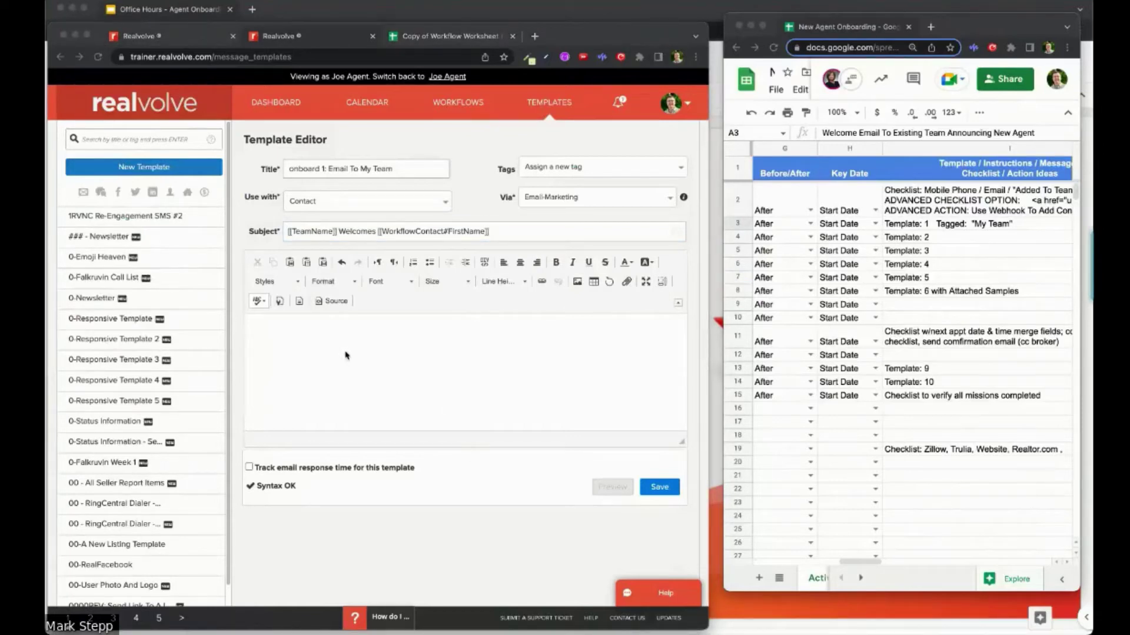
Step: Begin the body with the TeamName merge field, 'would like to welcome', and a first-name merge field
click(293, 334)
click(295, 331)
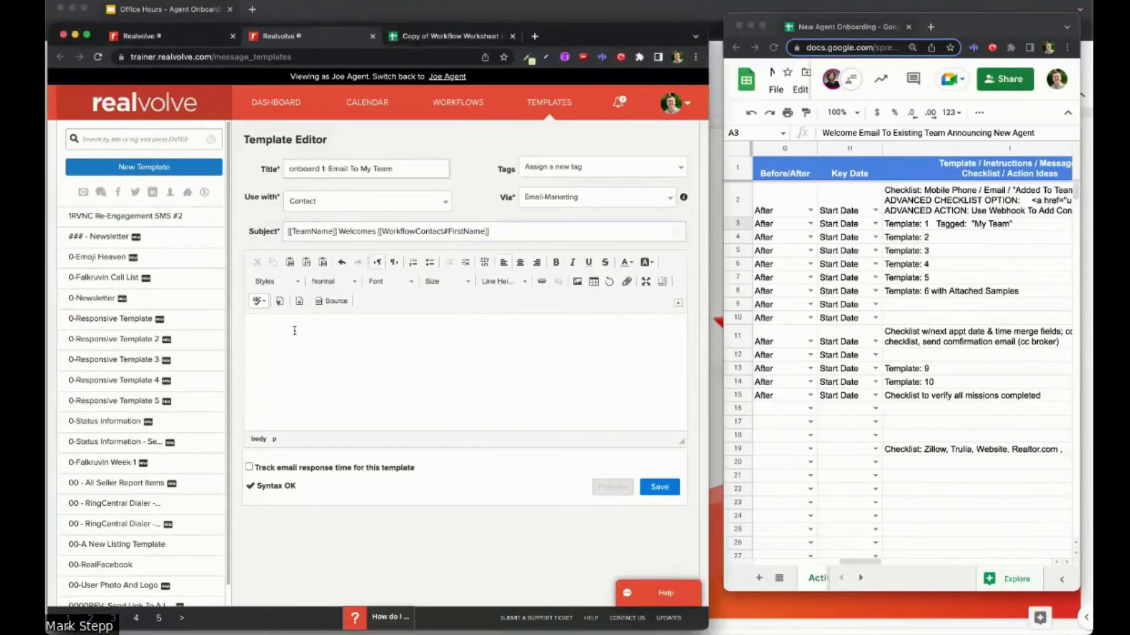
text([[)
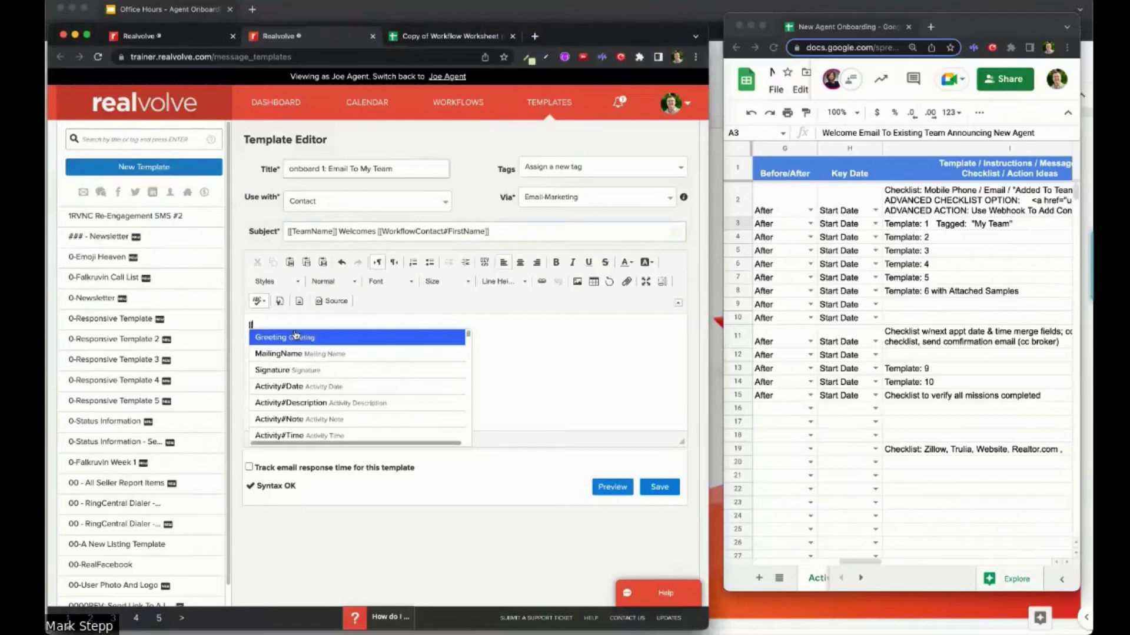
text(team)
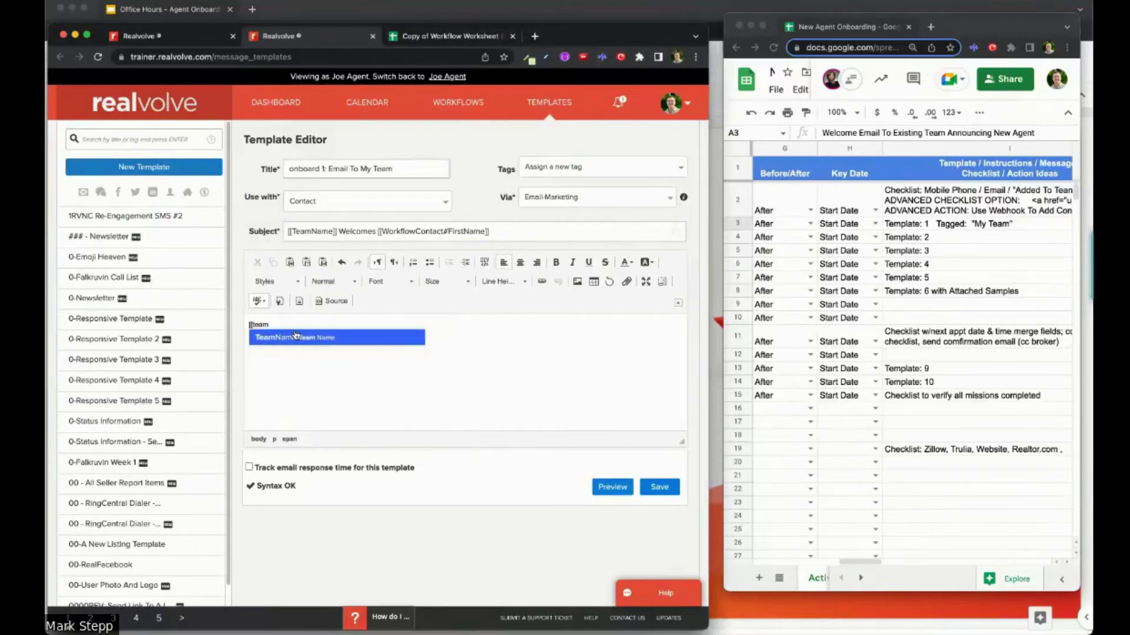
click(289, 337)
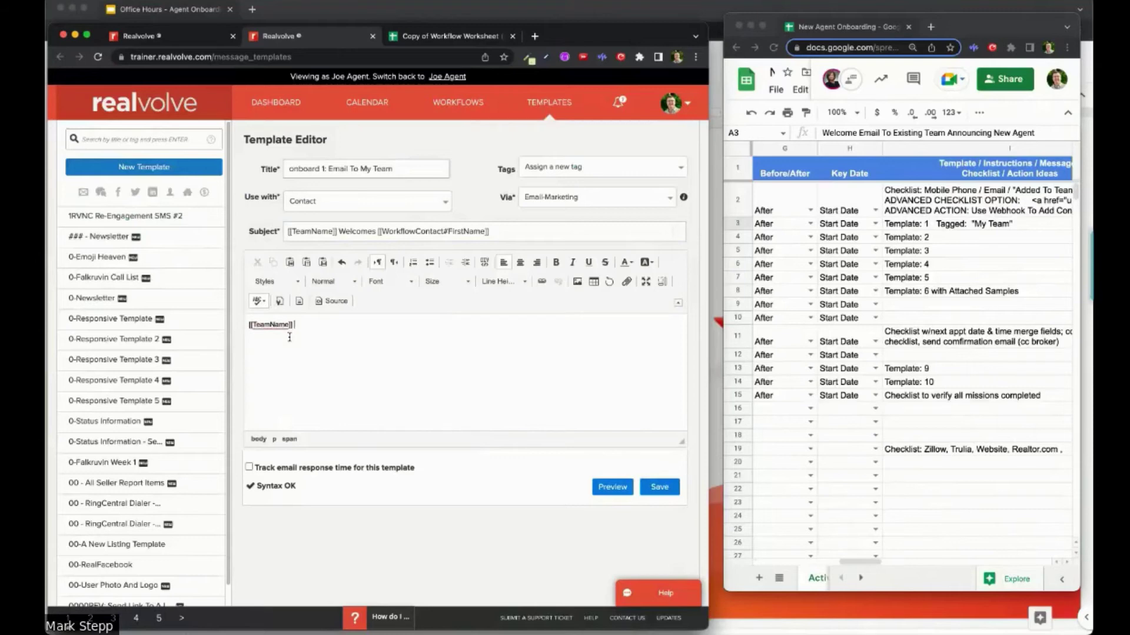
text(would like to welcome [[)
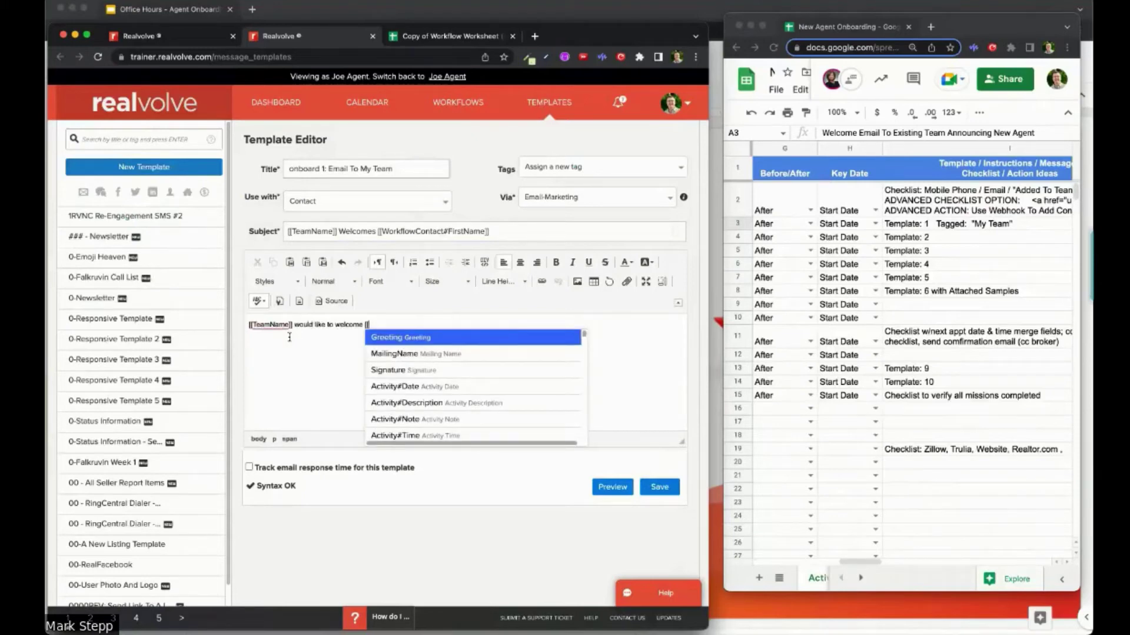
text(First)
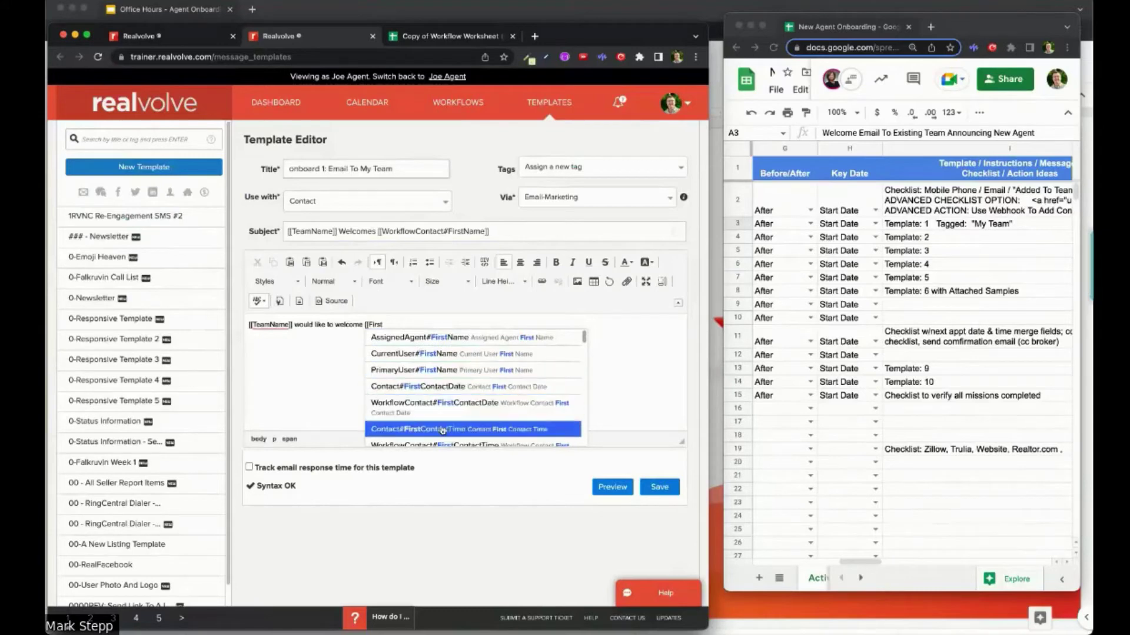
click(737, 388)
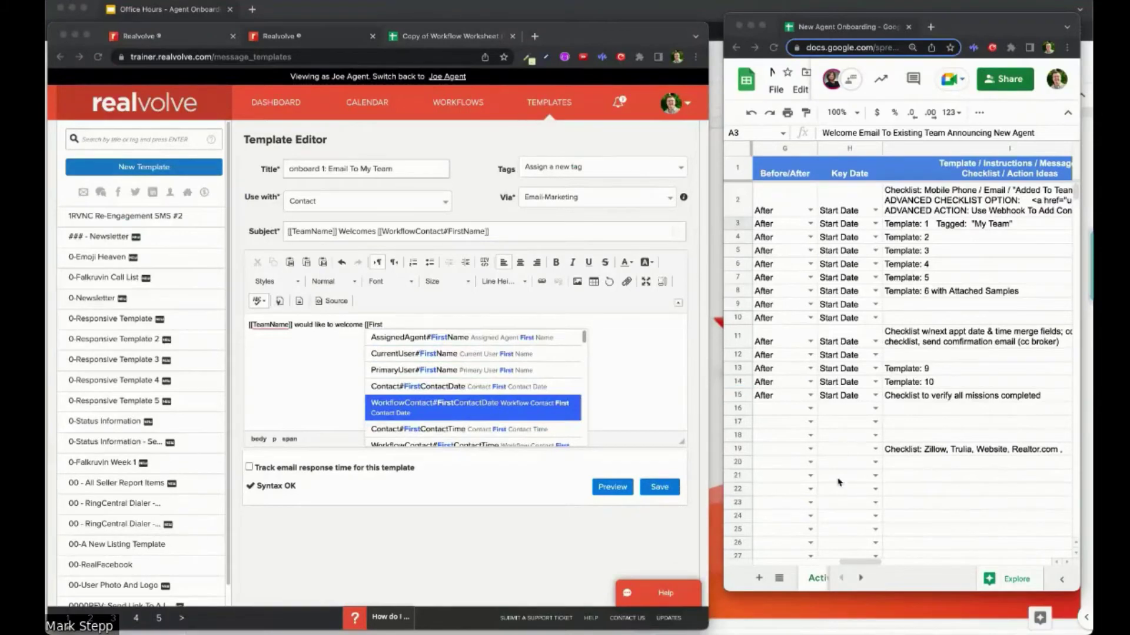
click(289, 397)
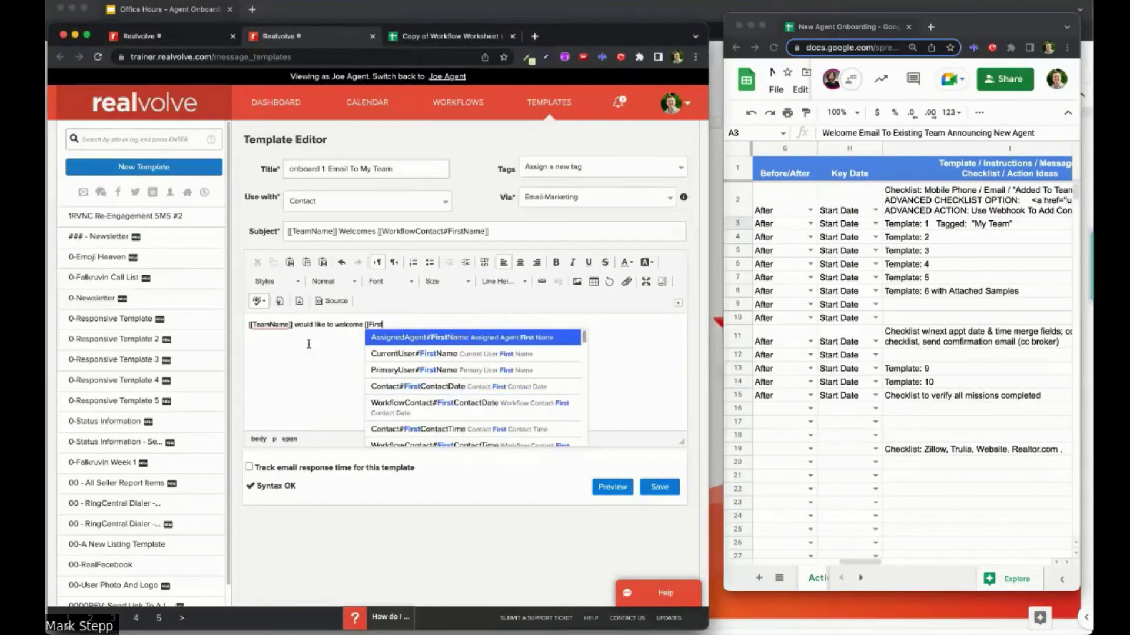
click(398, 339)
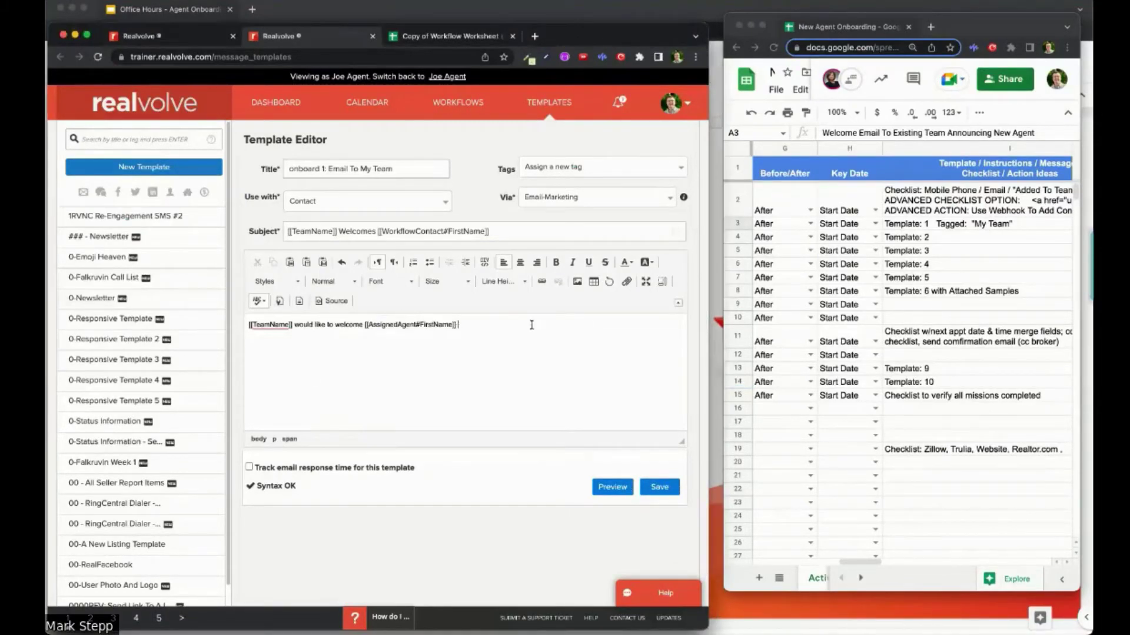
Step: Paste the copied welcome message as plain text, ending 'attach your contact card!'
click(306, 264)
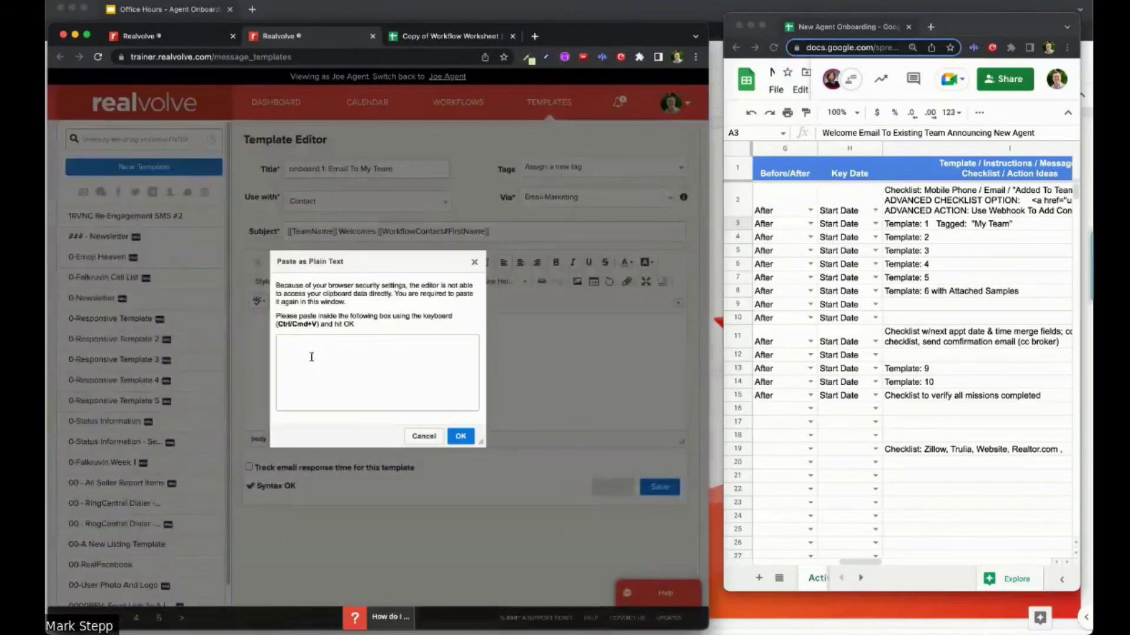
text([[TeamName]] would like to welcome [[WorkflowContact#FirstName]] [[WorkflowContact#LastName]] and [[WorkflowContact#Pronoun-Possessive(his,her,their)]] mobile number is: [[WorkflowContact#HomeMobile]]  Be sure to send a welcome text and attach your contact card!)
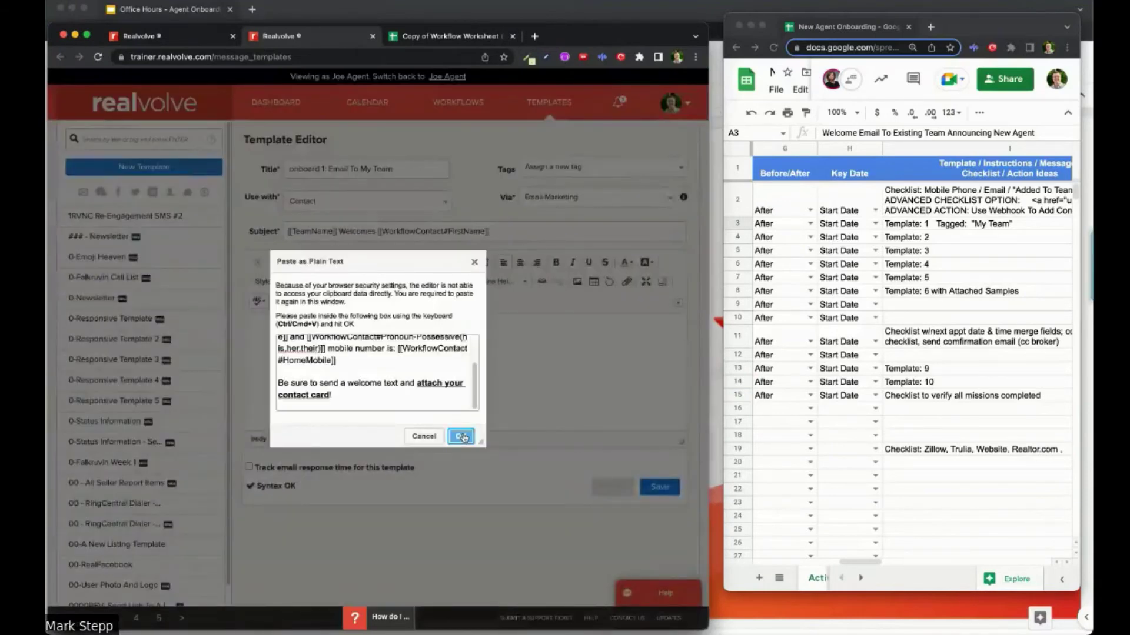
click(461, 436)
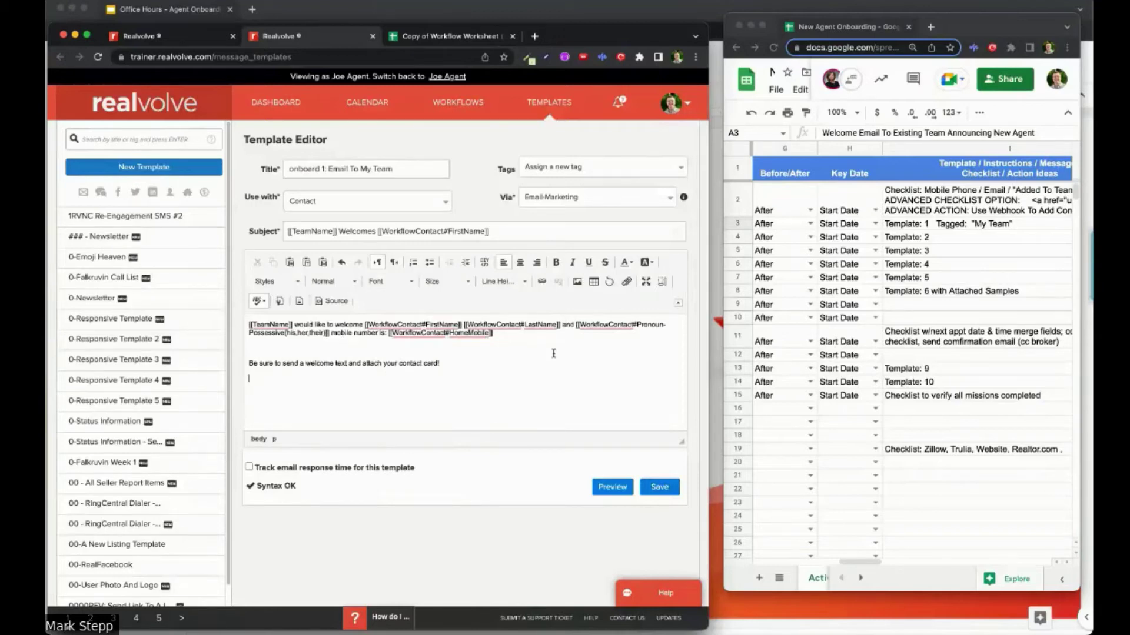
Step: Switch the 'onboard 1: Email To My Team' template's Via channel to Email-Transactional and save it
click(659, 487)
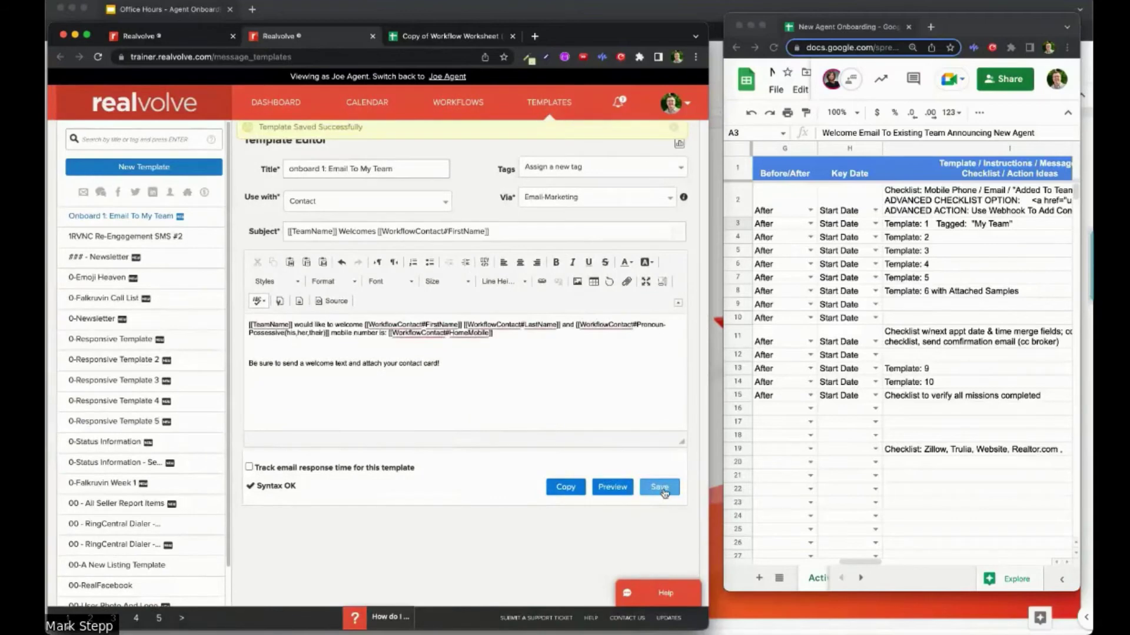
click(596, 204)
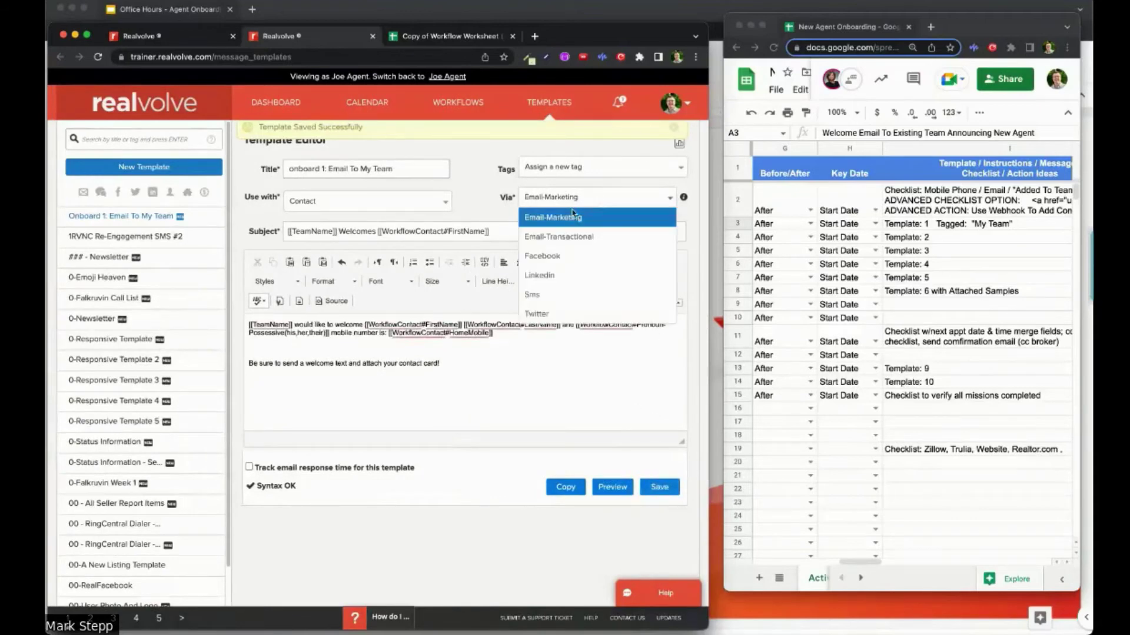
click(565, 237)
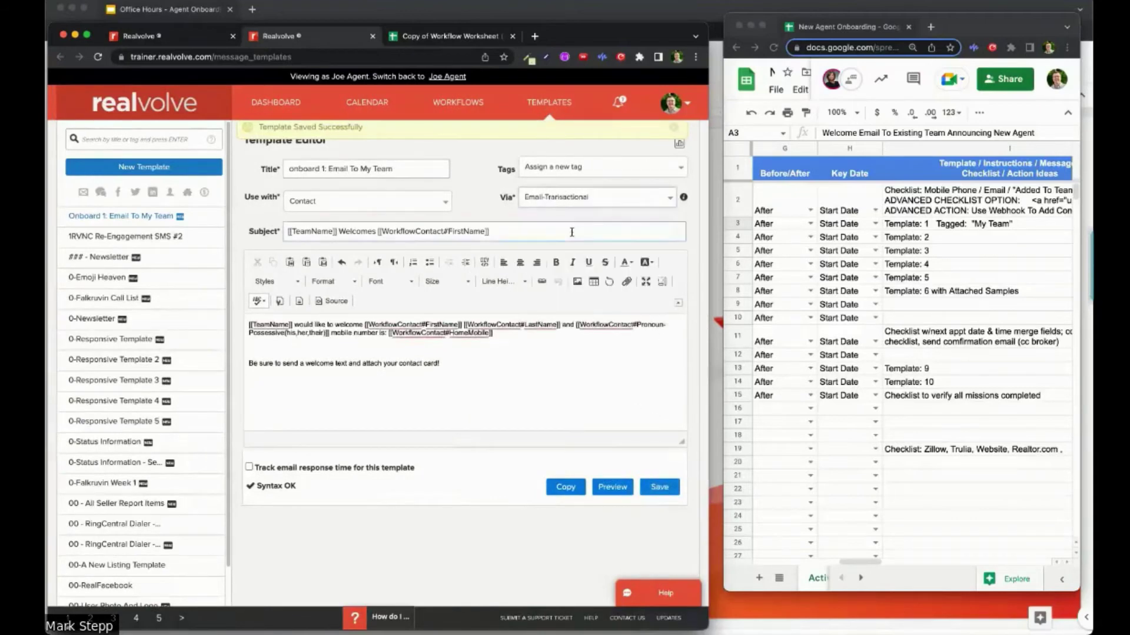
click(659, 488)
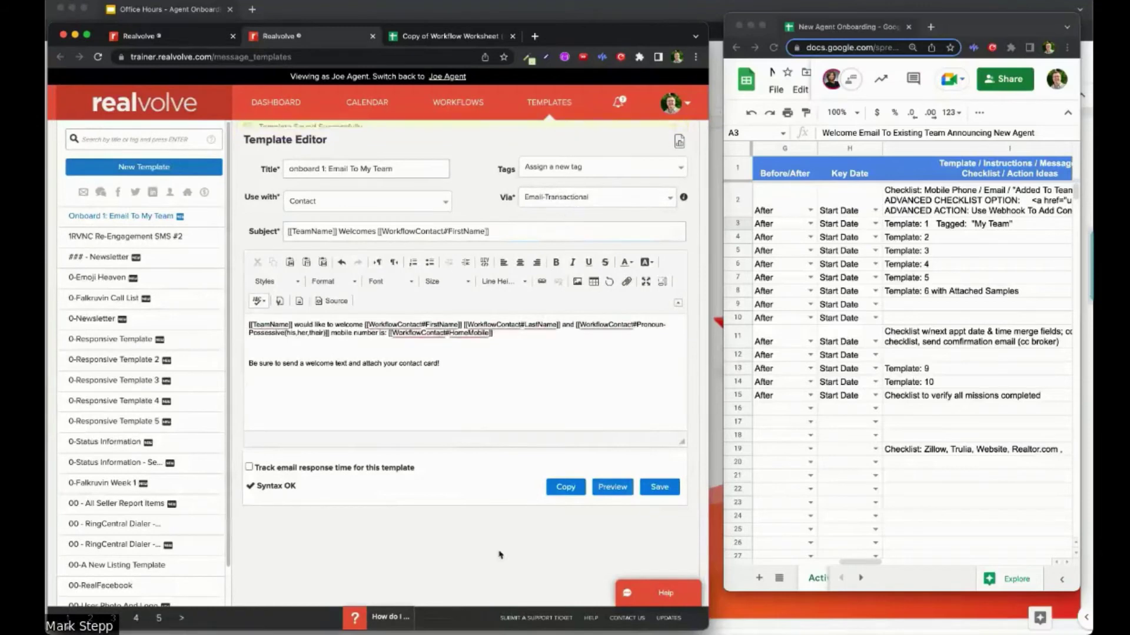
click(659, 488)
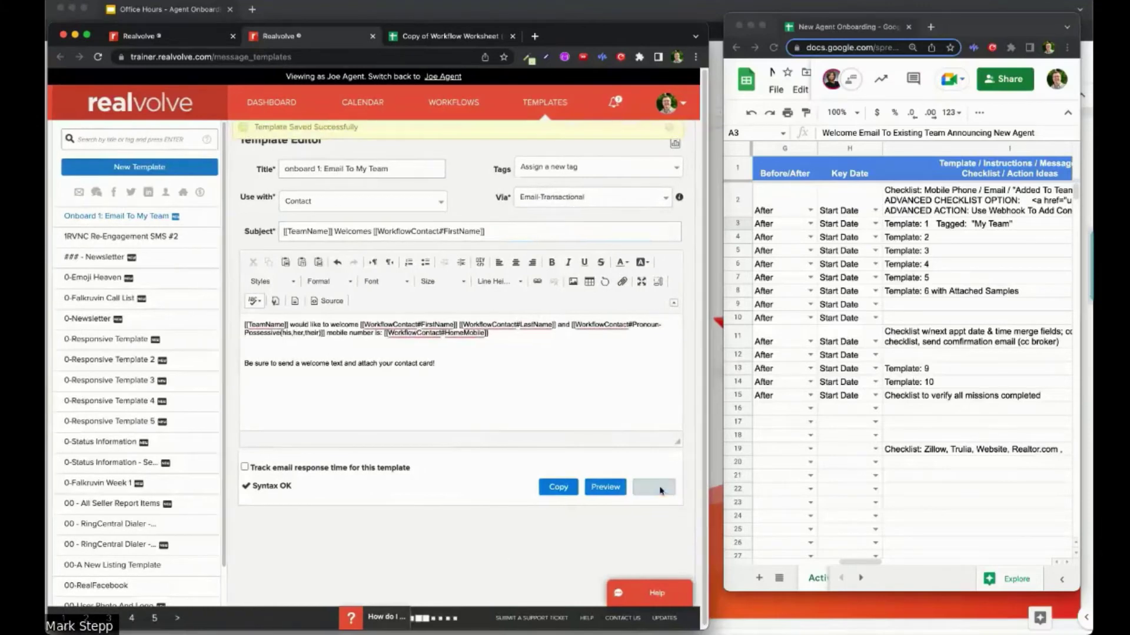
Step: Create an action titled 'Send Announcement' that sends manually with preview
click(158, 39)
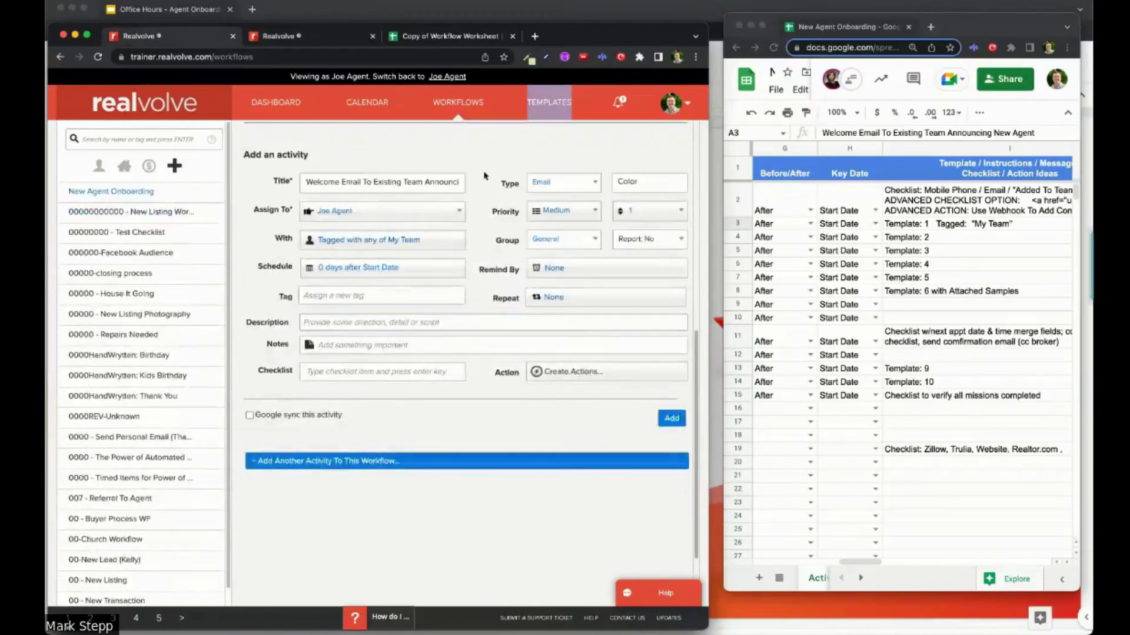
click(582, 374)
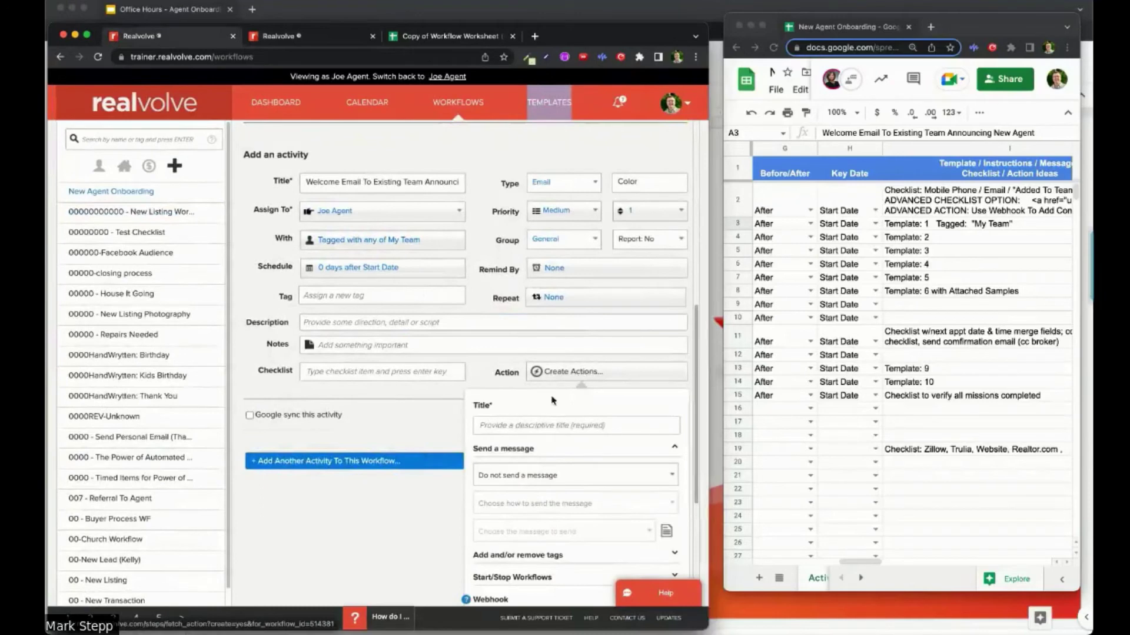
click(531, 424)
text(S)
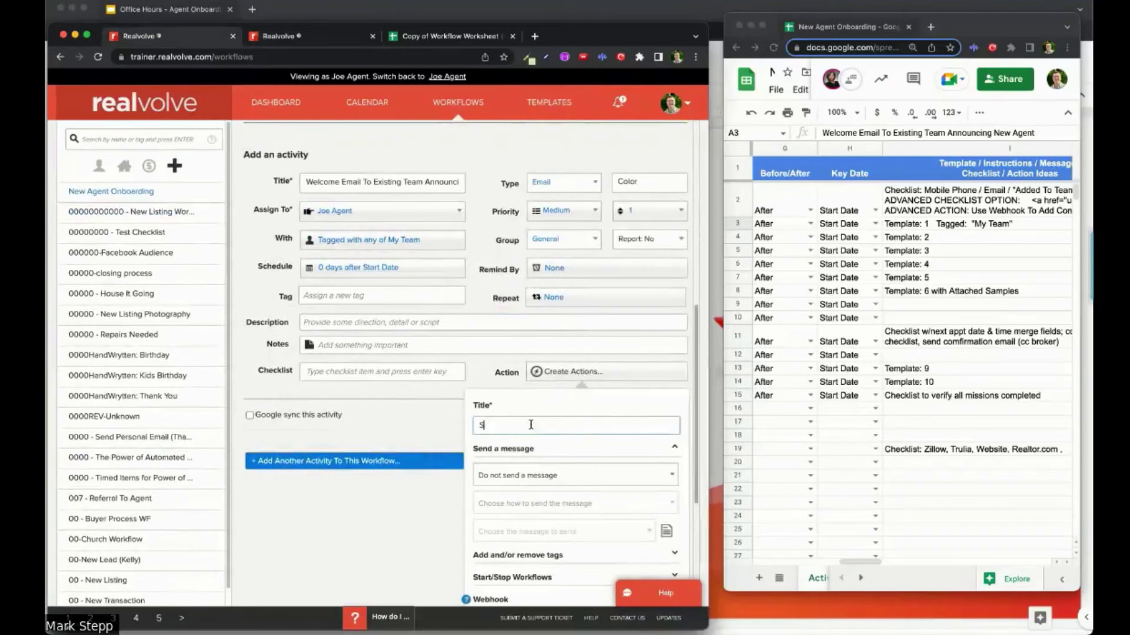
text(end Anno)
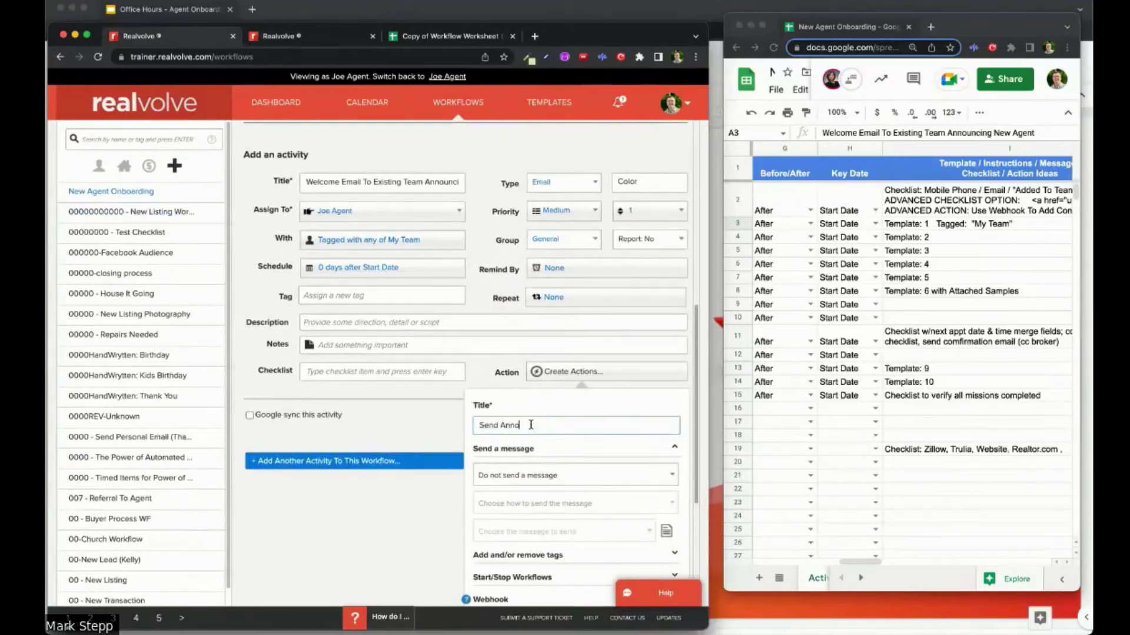
text(uncement)
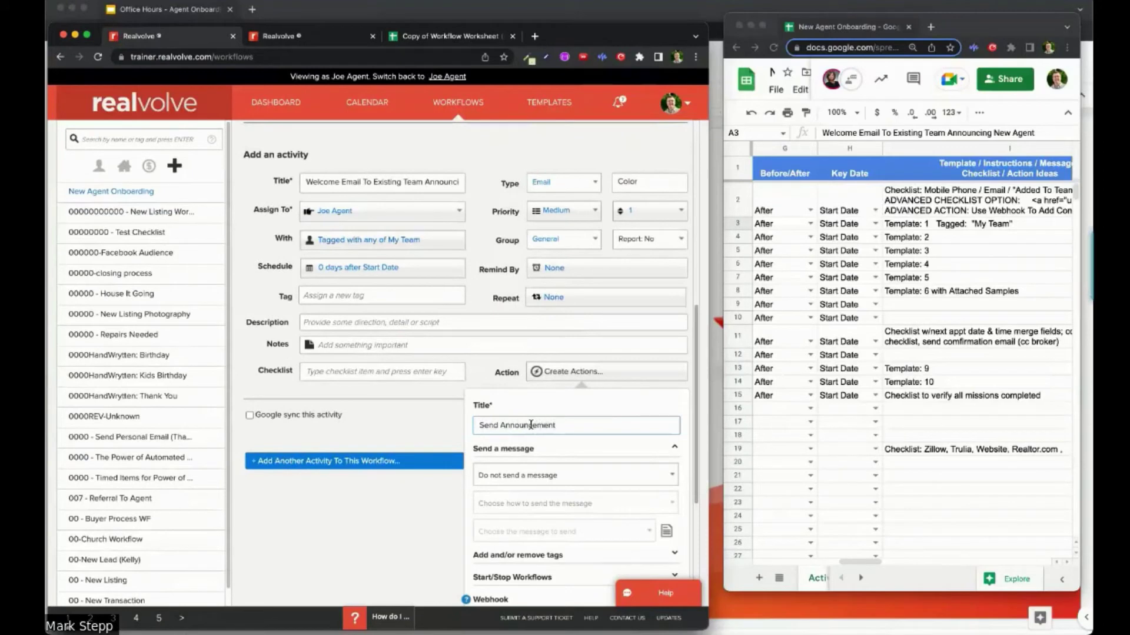
click(554, 480)
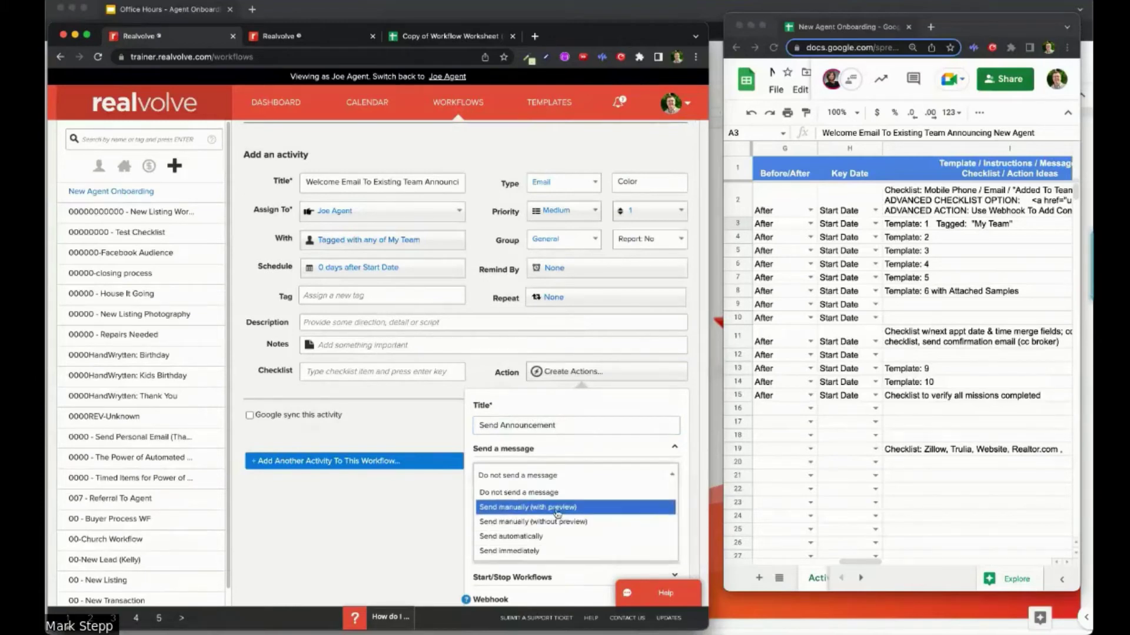
click(556, 508)
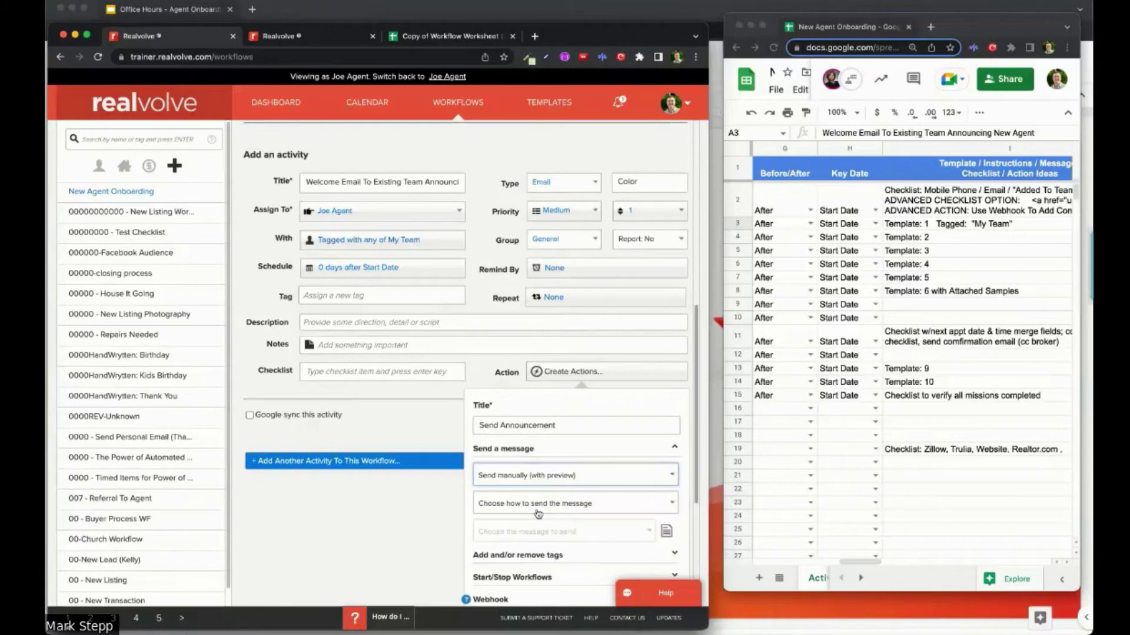
Step: Make the action an email using the 'onboard 1: Email To My Team' template and save it
scroll(617, 395, down, 3)
scroll(617, 394, down, 1)
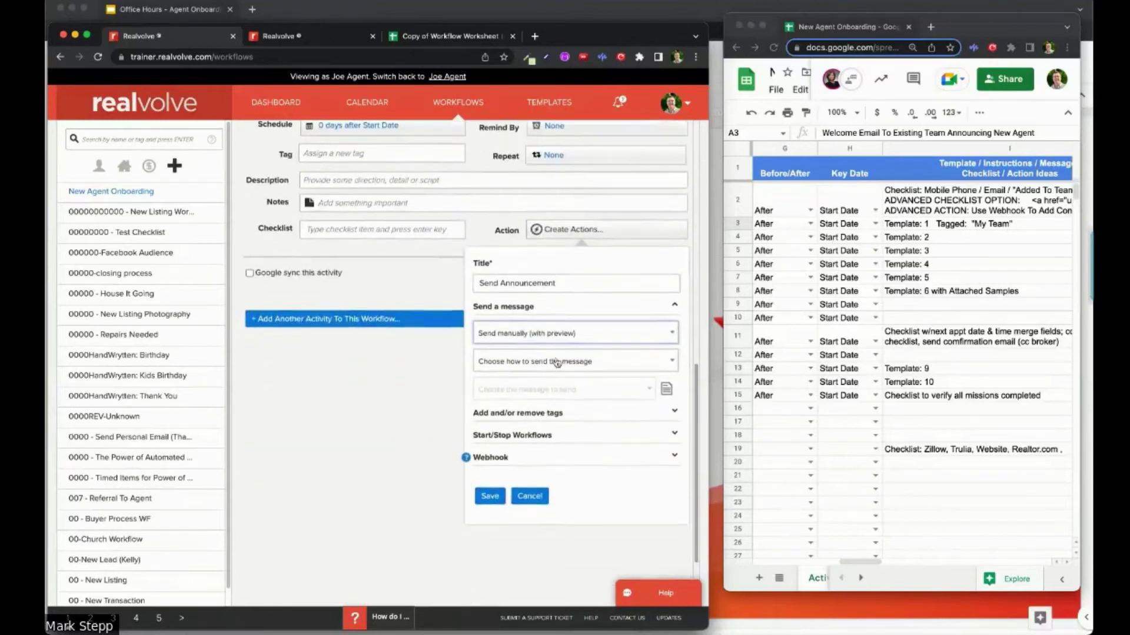
click(555, 365)
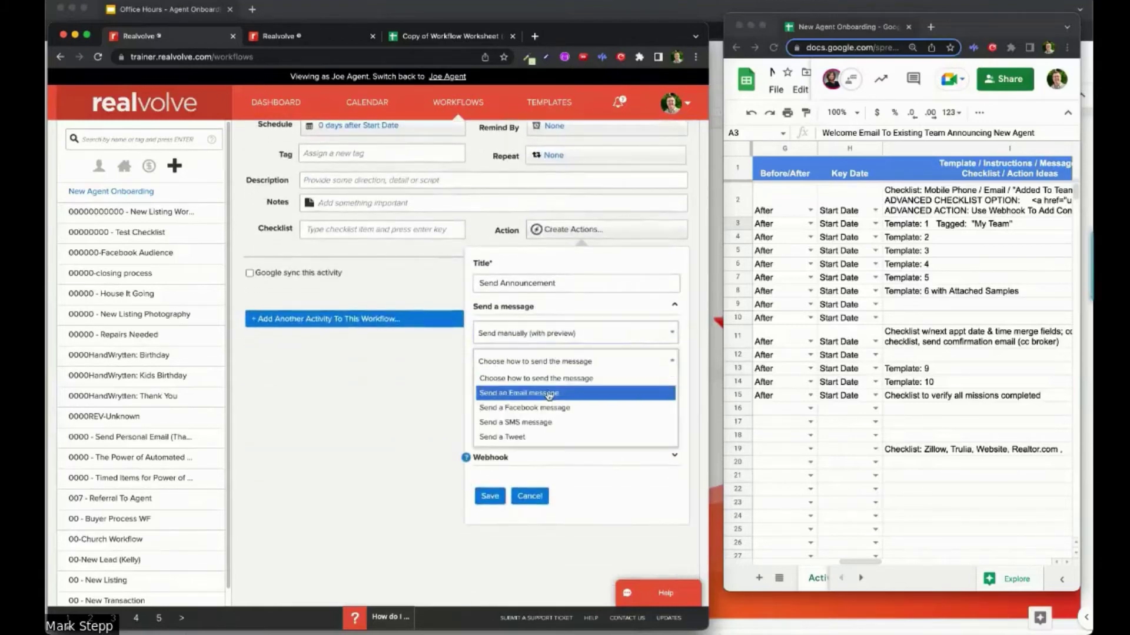
click(549, 396)
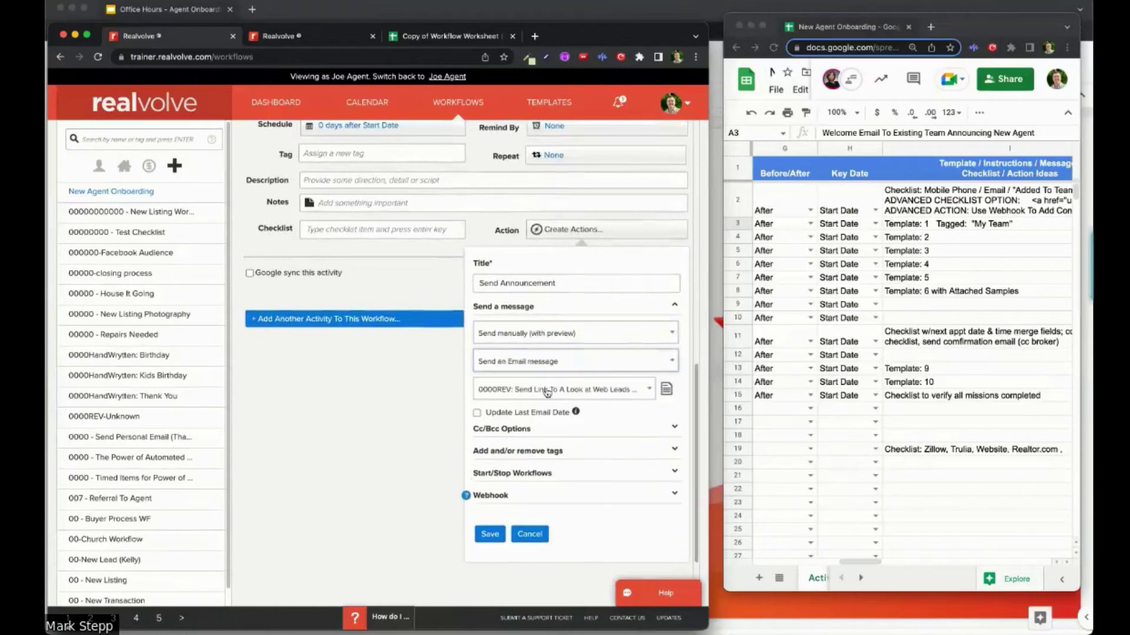
click(547, 393)
text(on)
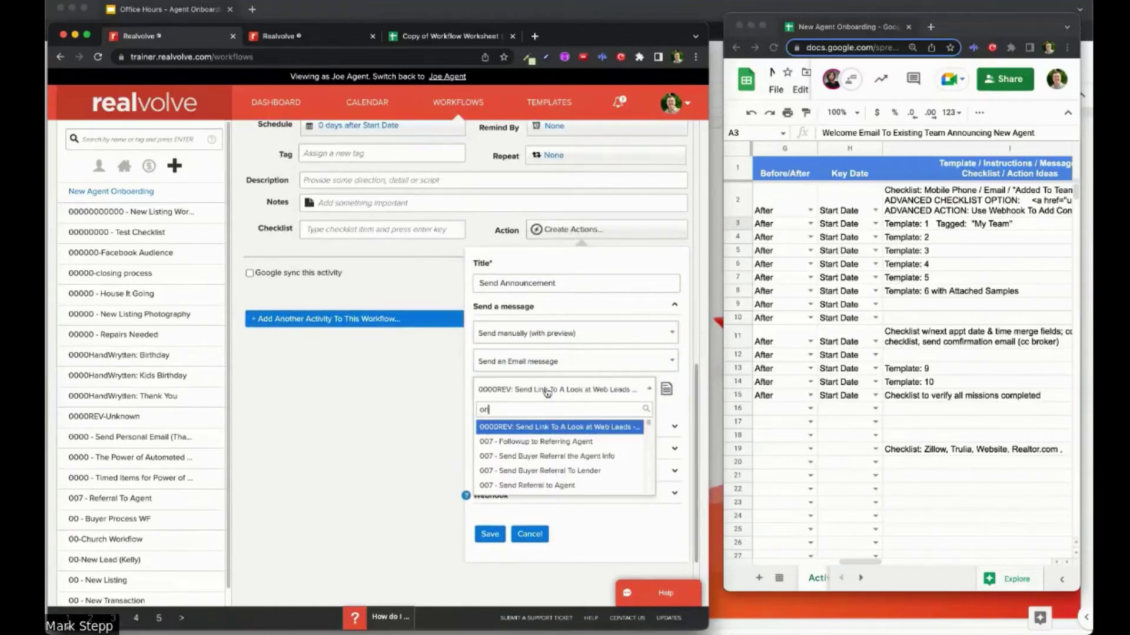
text(bo)
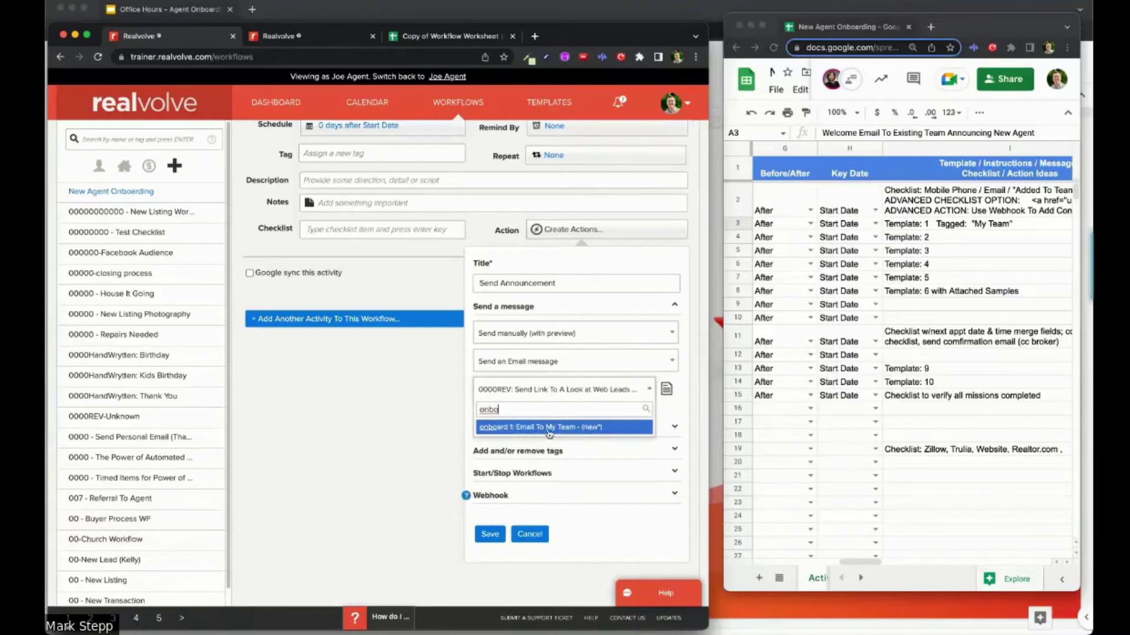
click(548, 435)
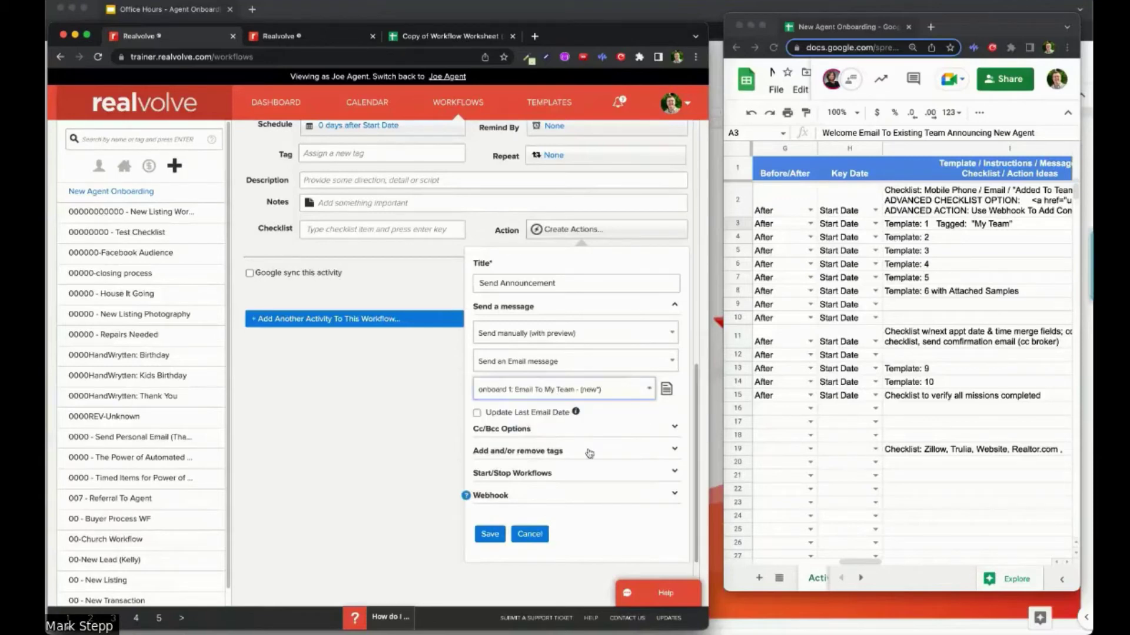
click(492, 536)
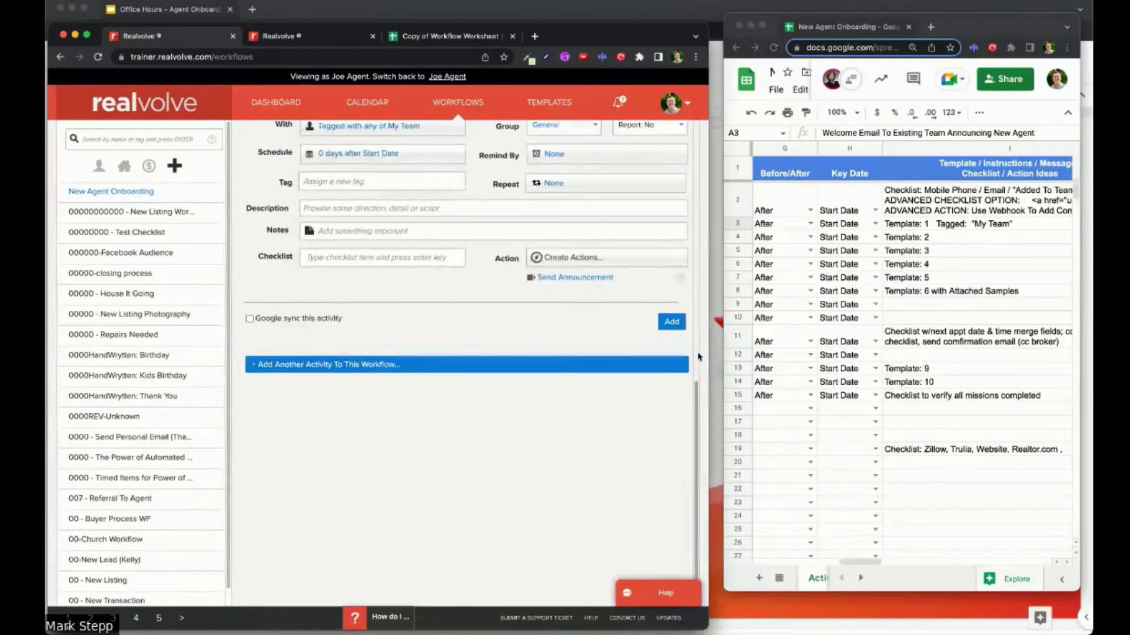
Step: Add the Welcome Email activity, change its priority number to 2, and reopen the workflow
click(679, 326)
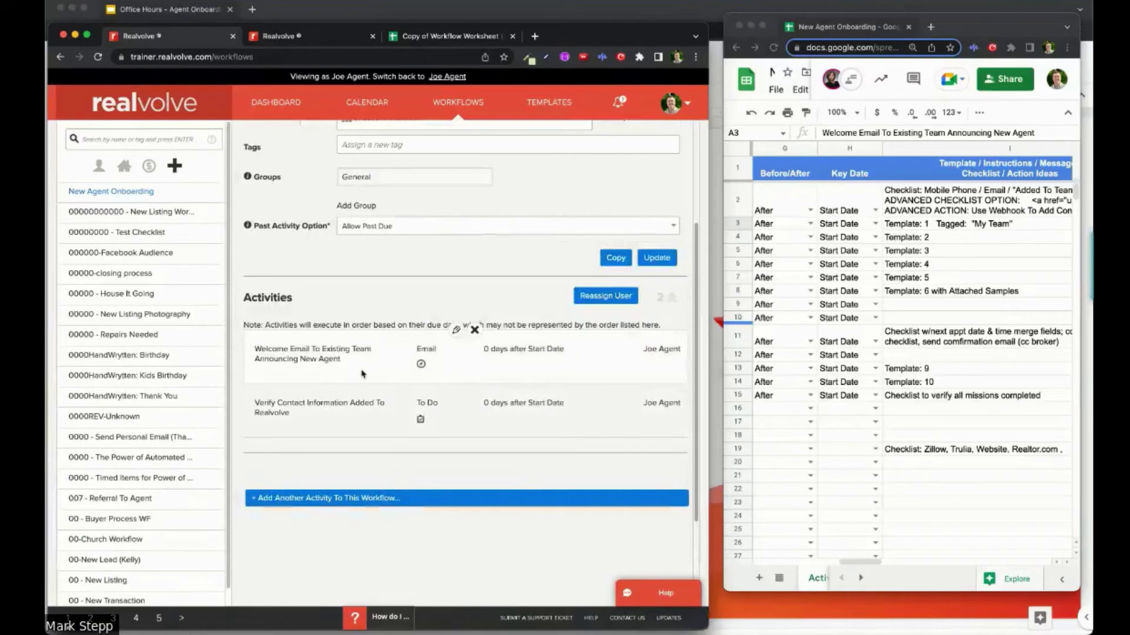
click(462, 330)
click(639, 176)
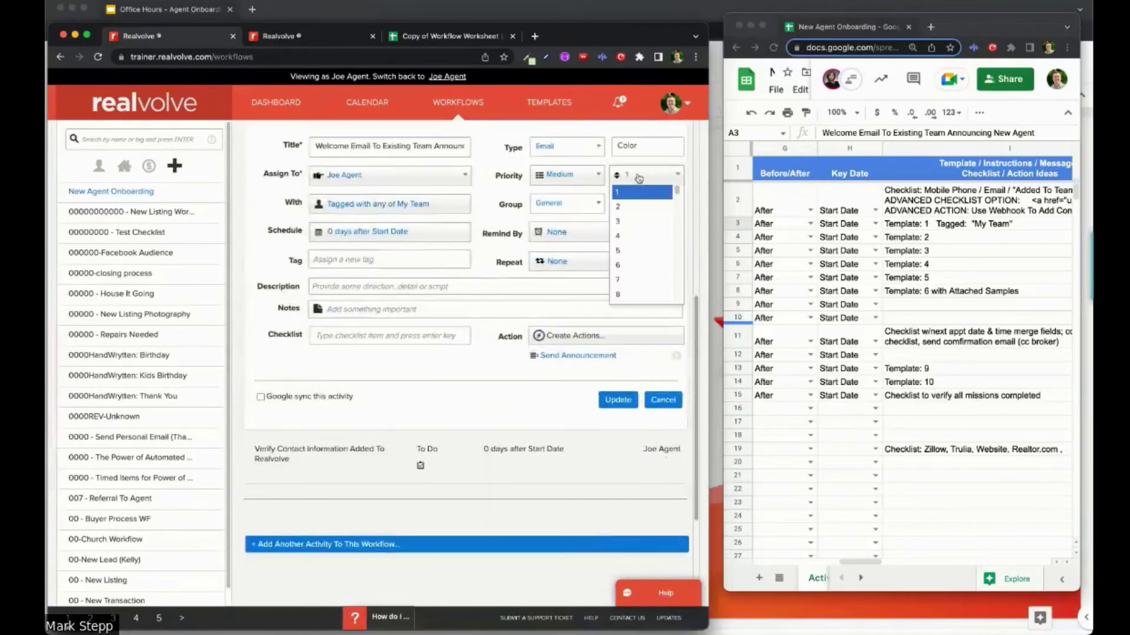
click(631, 211)
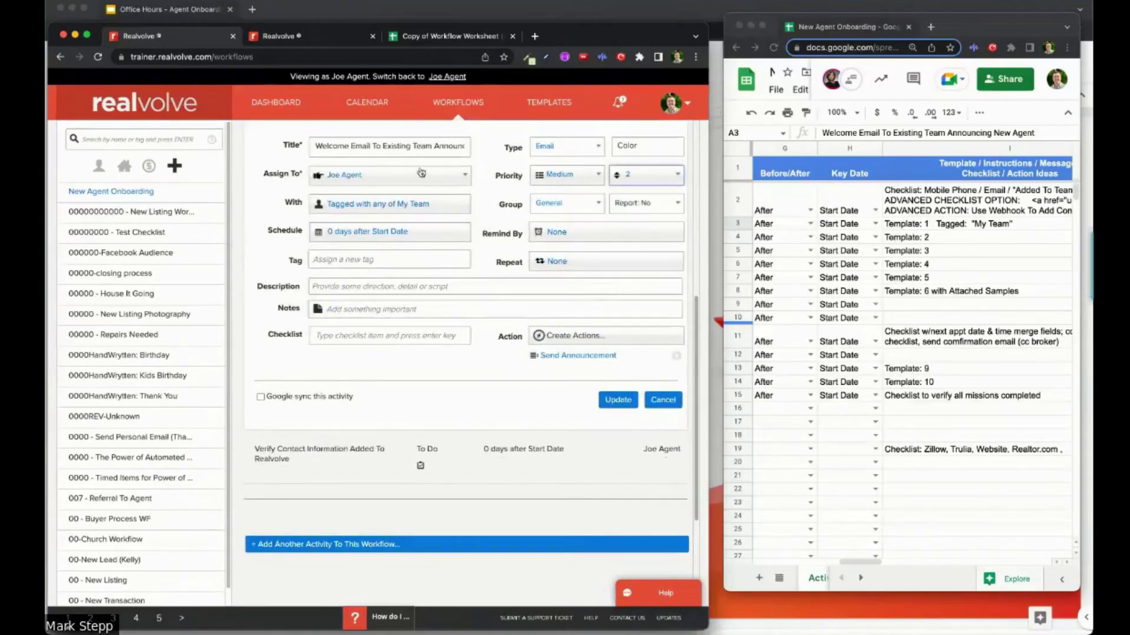
click(618, 400)
click(147, 195)
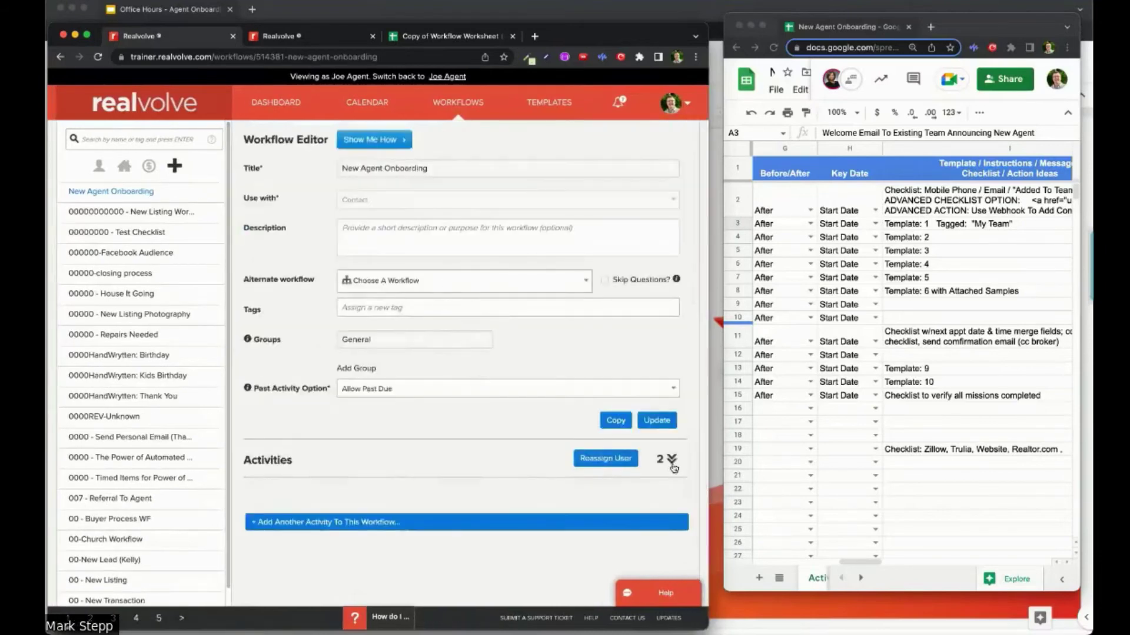
Step: Scroll to the workflow's Activities list and the worksheet's Activity Title column to compare them
scroll(412, 447, down, 3)
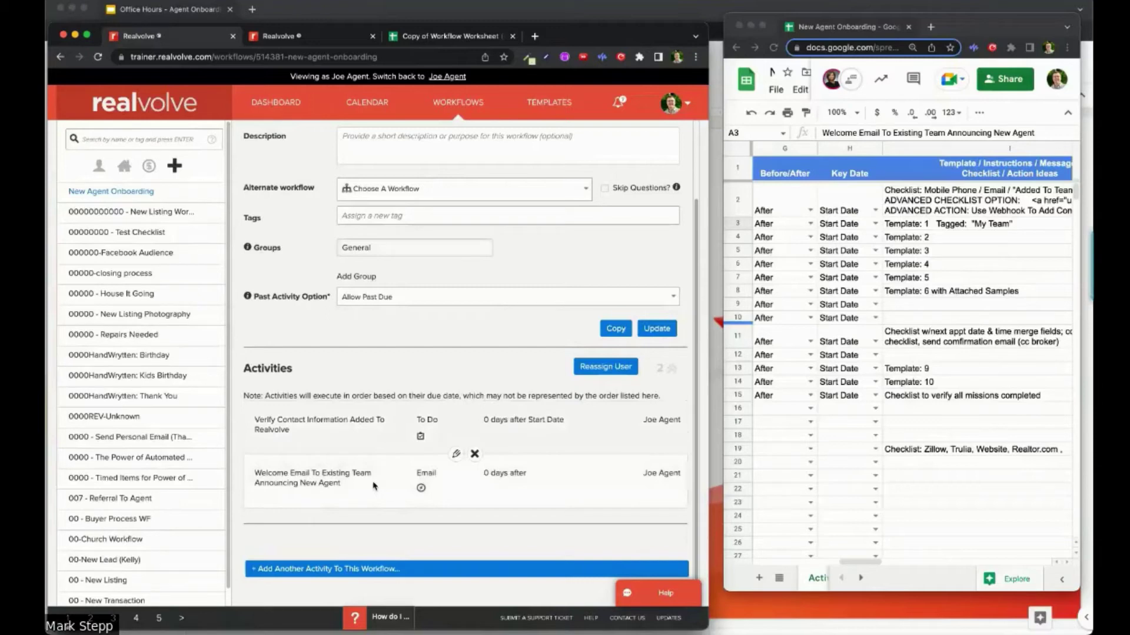
scroll(872, 278, left, 10)
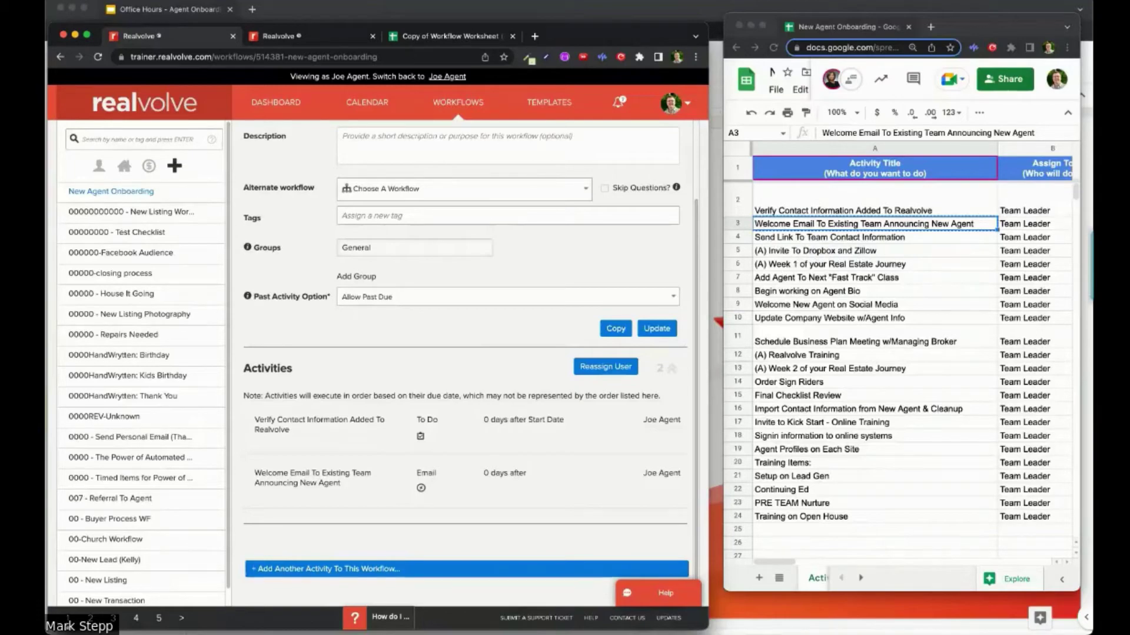
Step: Read the Google Docs templates down to Template 3's Dropbox & Zillow invite, then move the window aside
key(super+Tab)
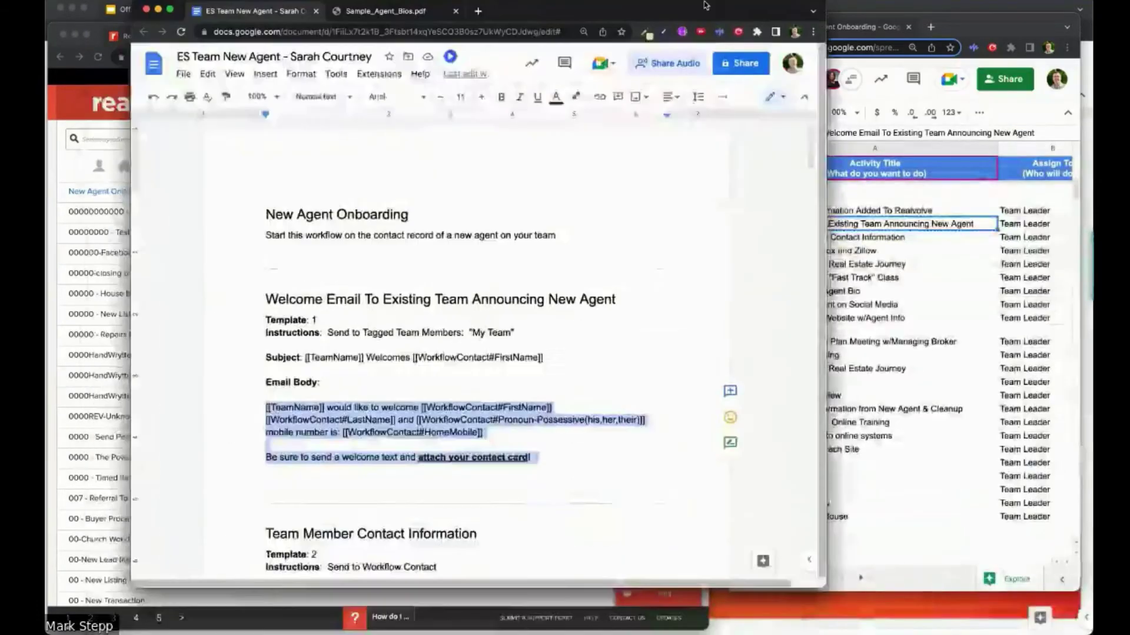
scroll(559, 337, down, 5)
scroll(559, 337, down, 3)
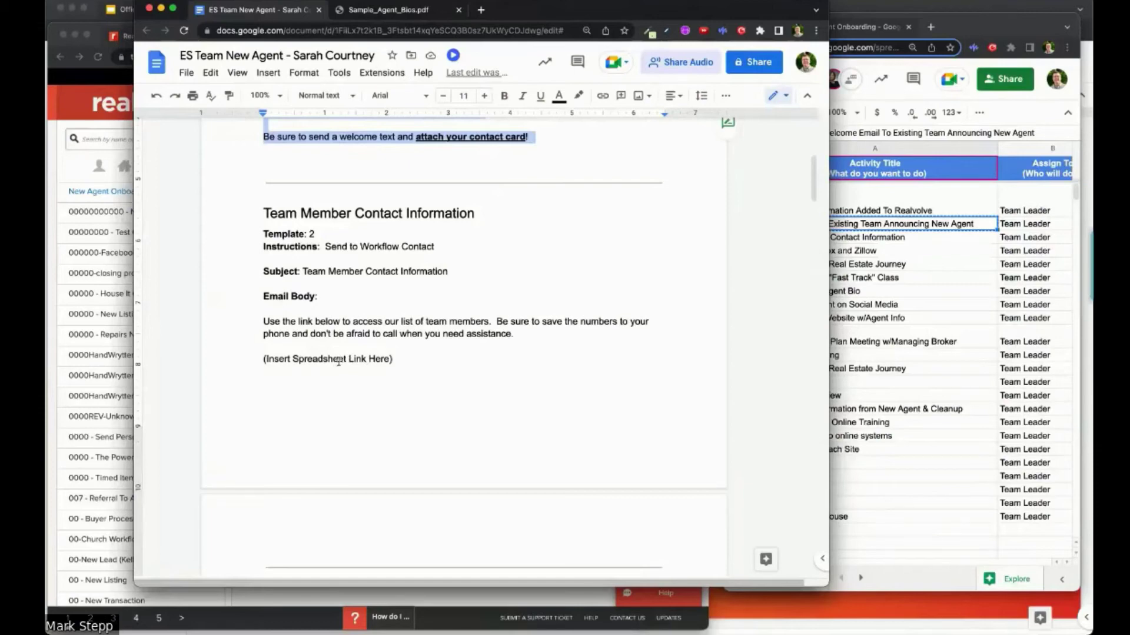
scroll(338, 360, down, 5)
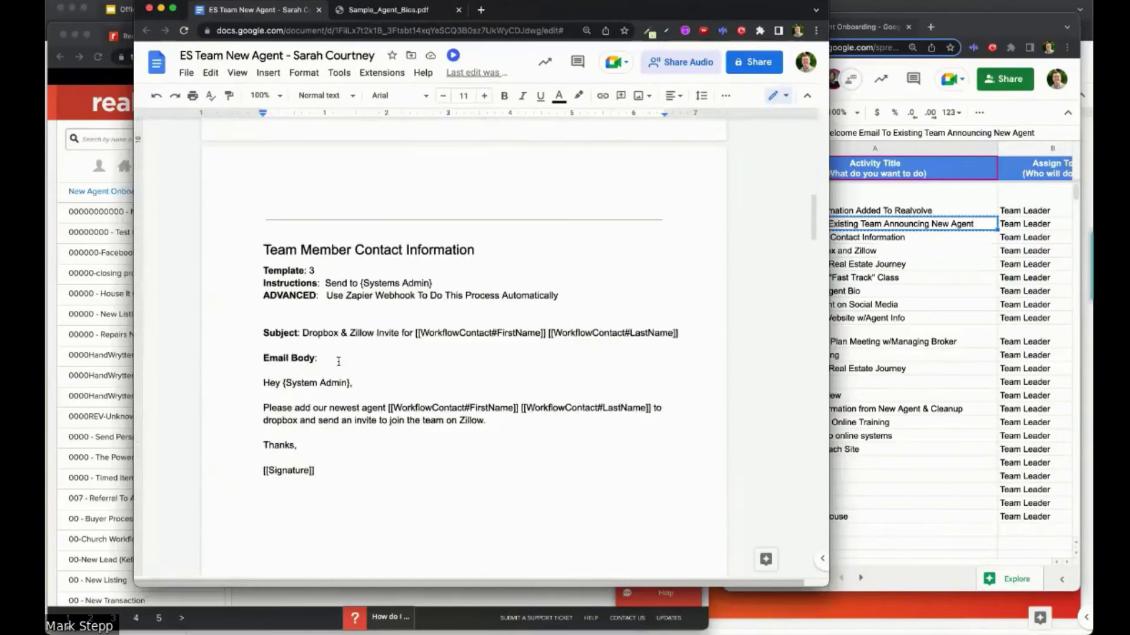
scroll(338, 361, down, 2)
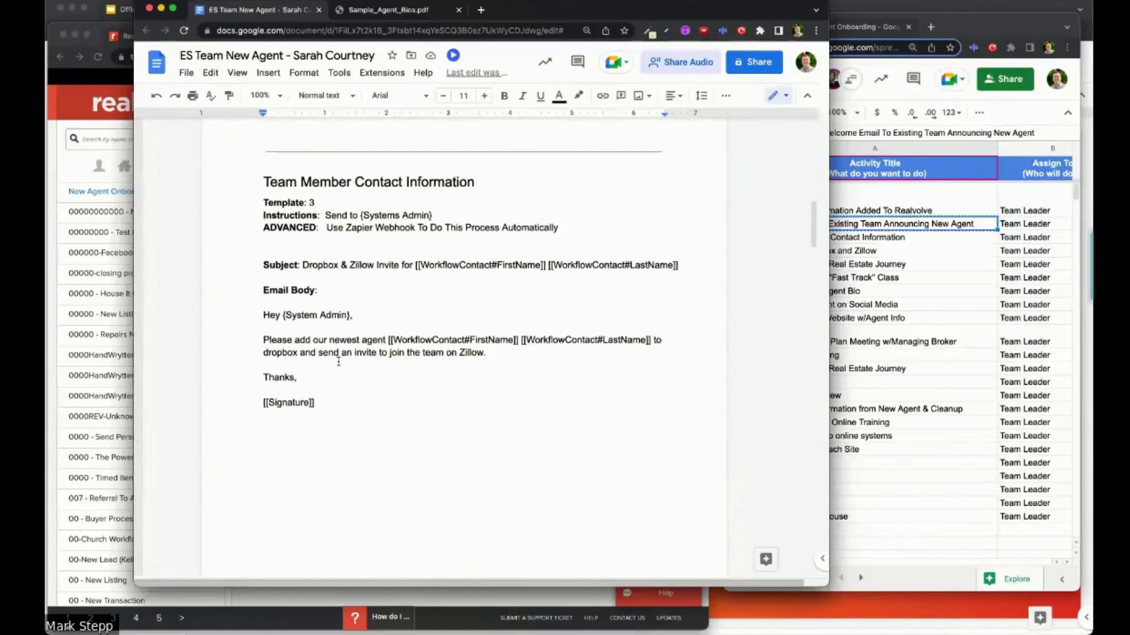
scroll(339, 361, down, 1)
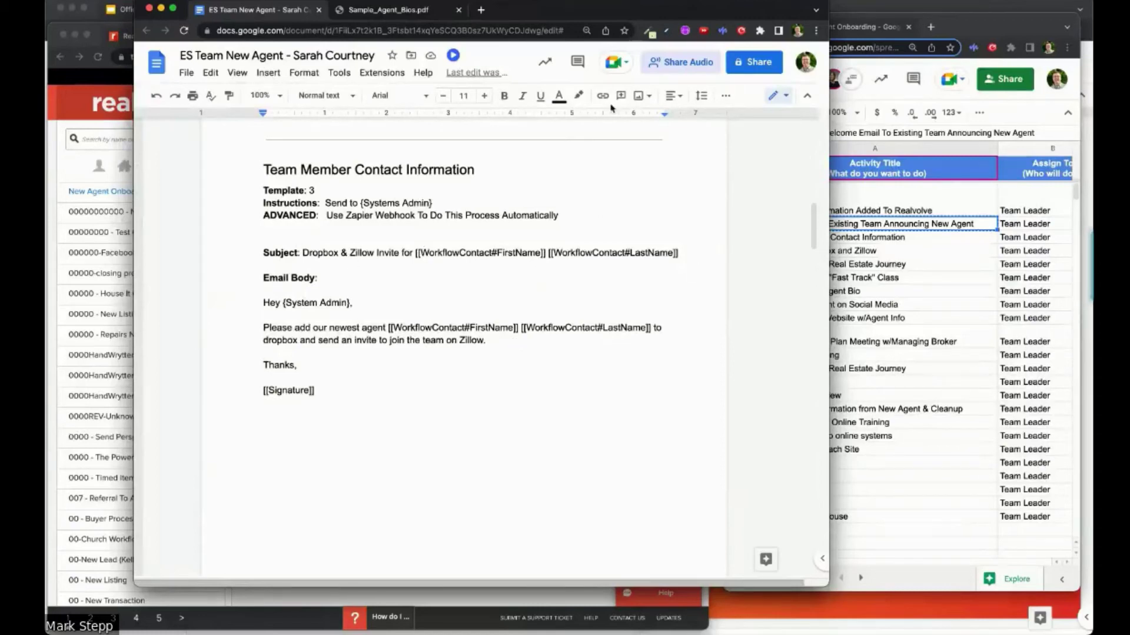
drag(739, 13, 1093, 89)
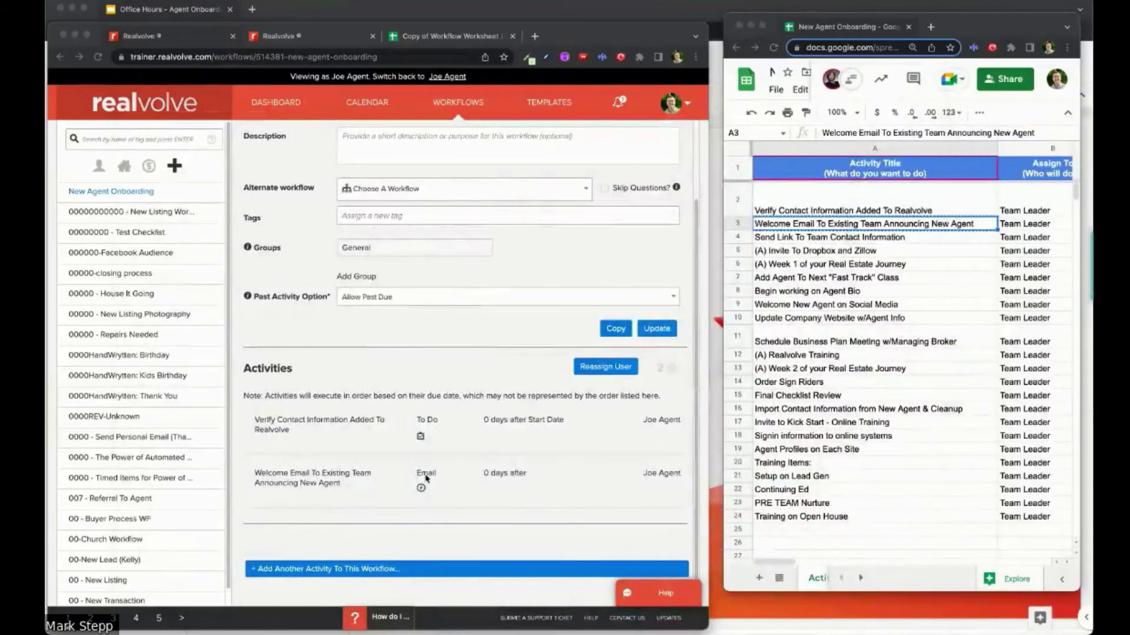
Step: Open the Welcome Email activity for editing and compare it with the ES Team workflow and worksheet
click(464, 476)
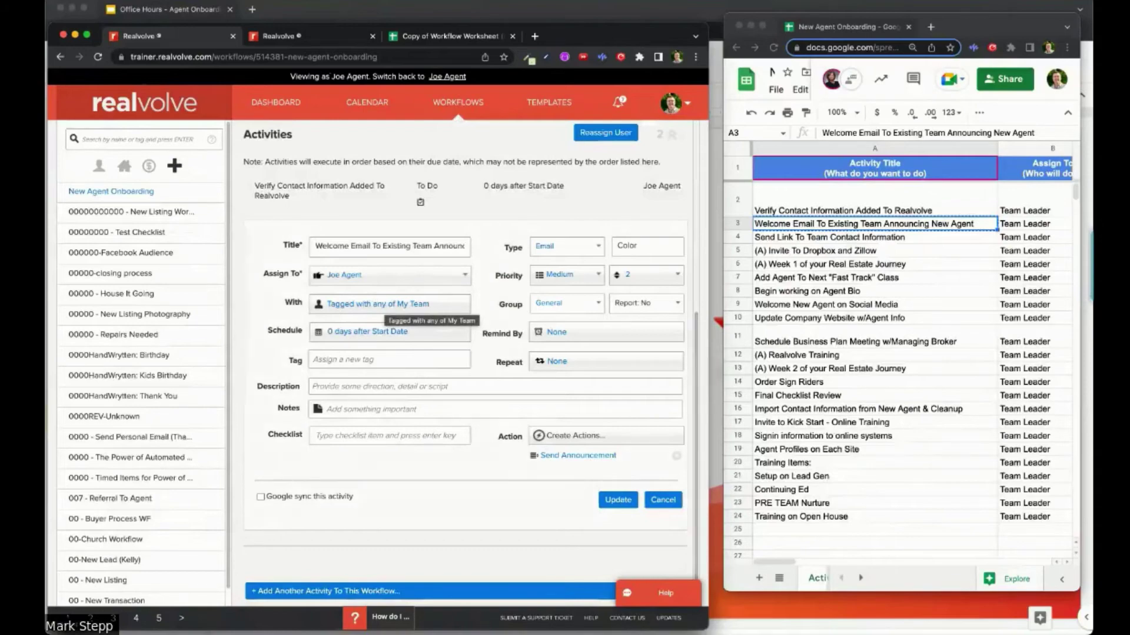
key(super+Tab)
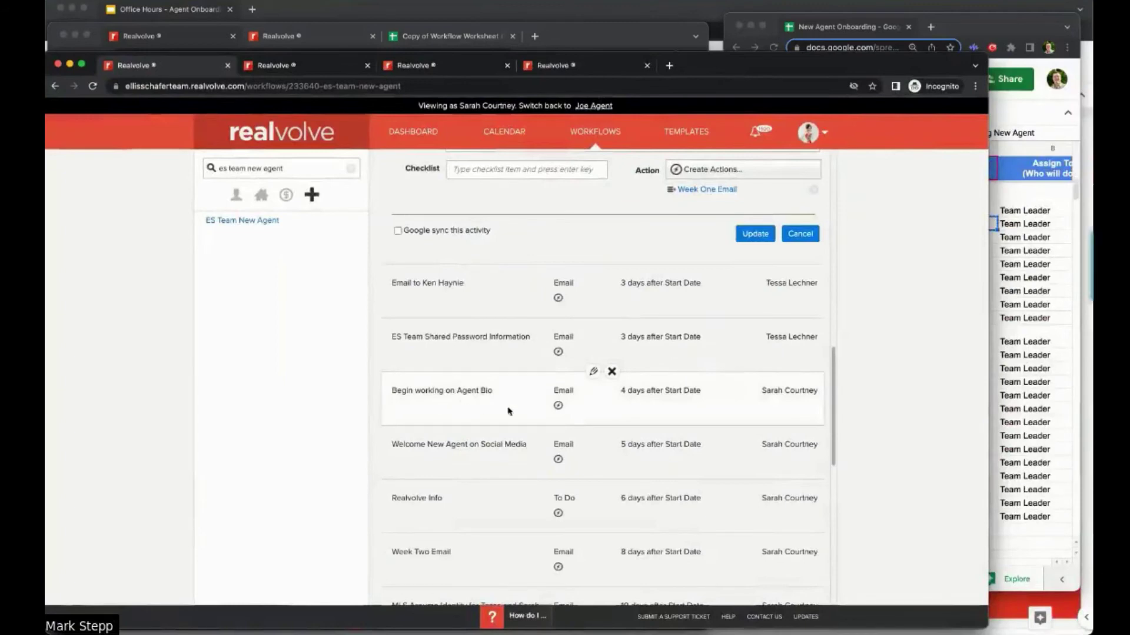
key(super+Tab)
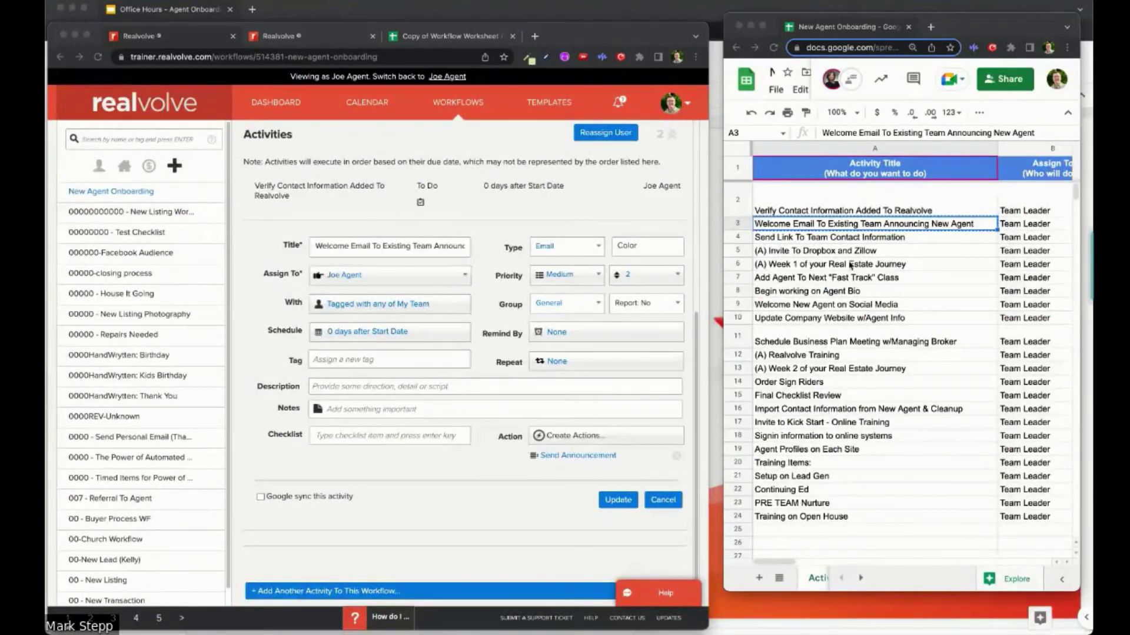
click(789, 404)
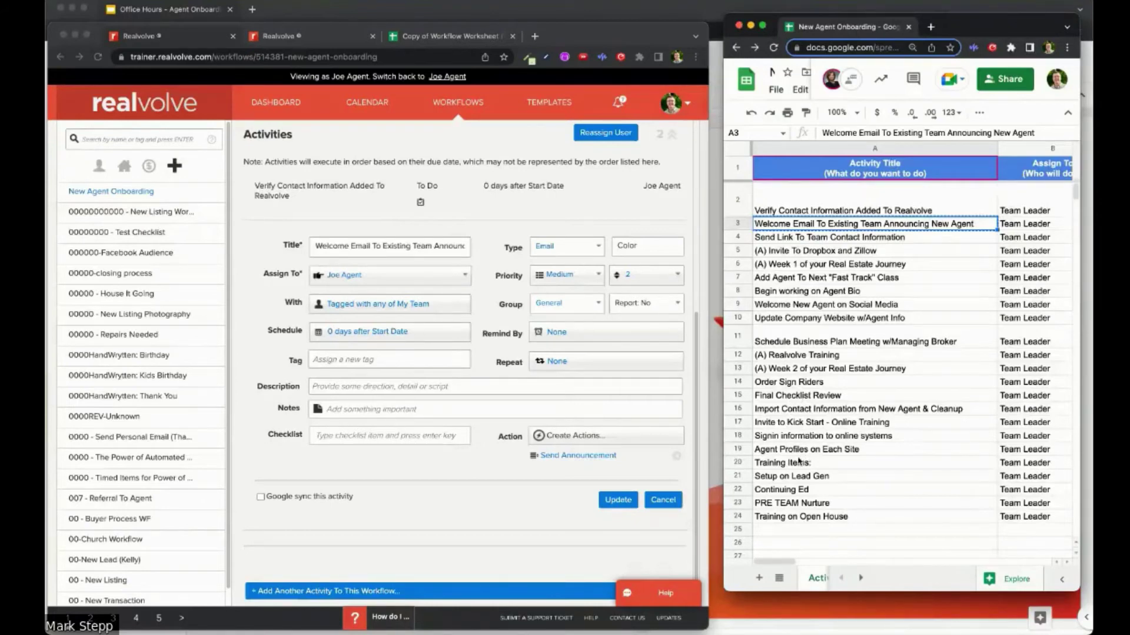
Step: Save the Welcome Email activity and start a new activity titled 'Agent Profile On Each Site'
click(626, 505)
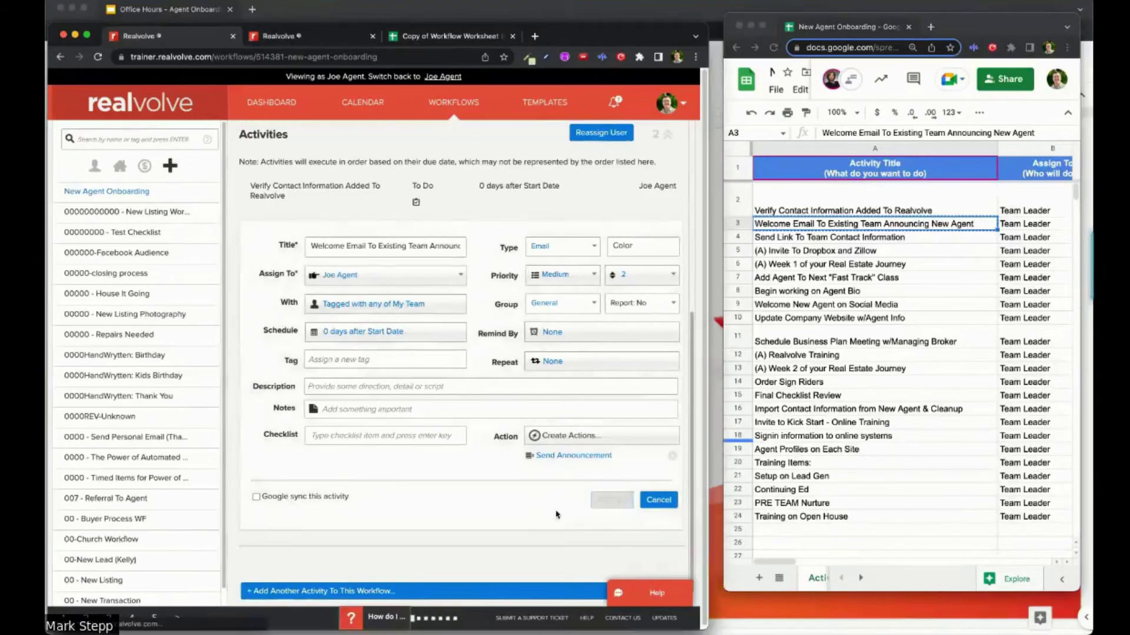
click(422, 568)
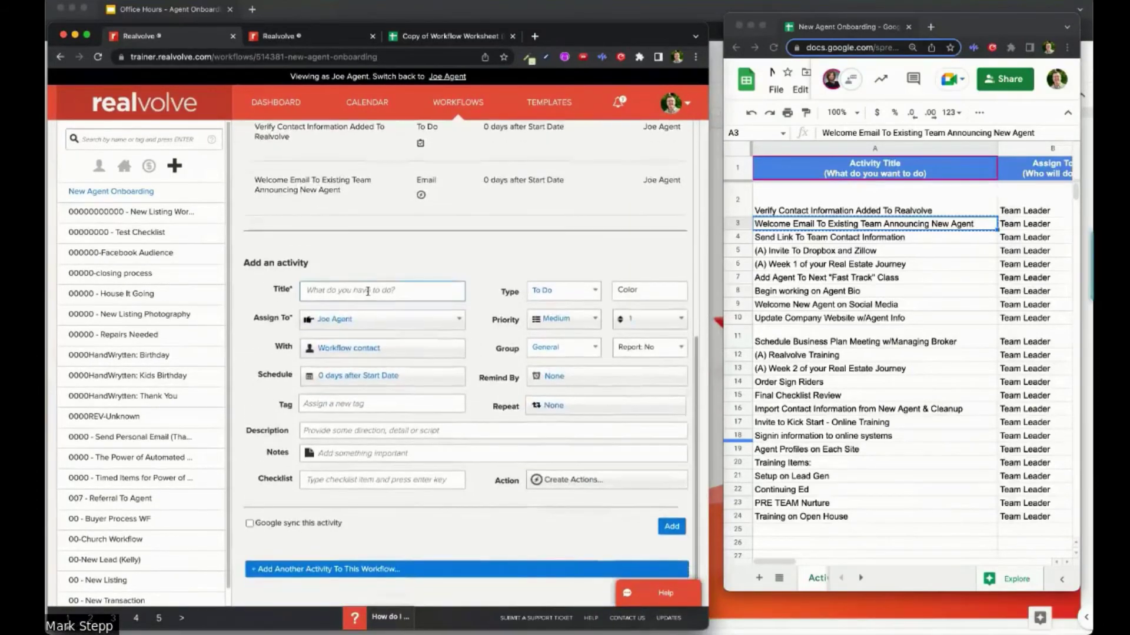
click(393, 292)
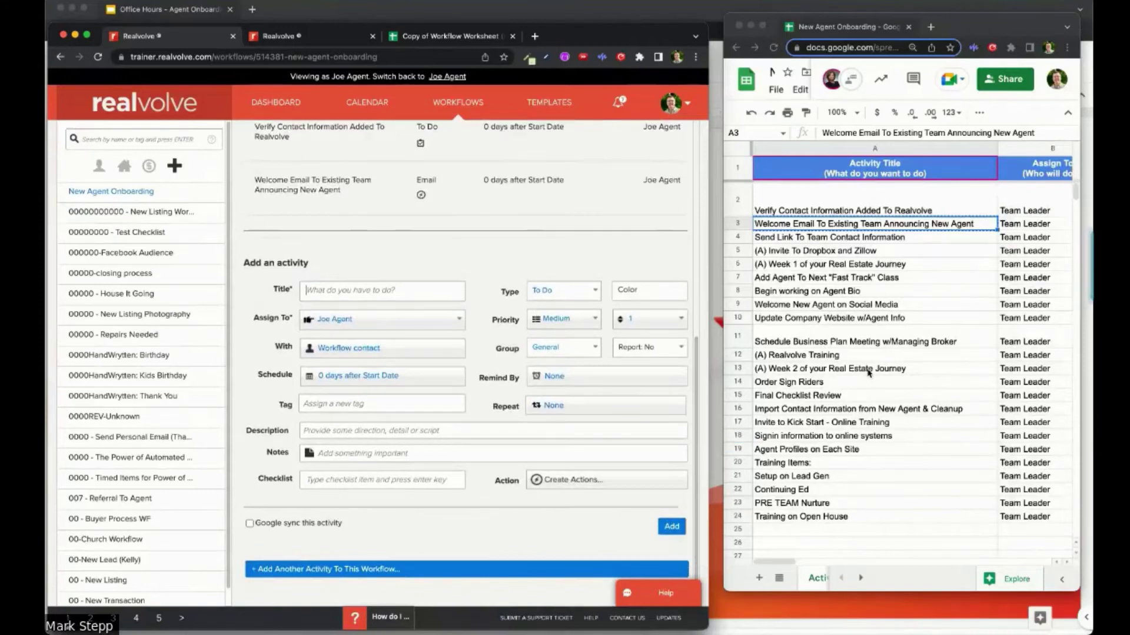
scroll(867, 373, right, 10)
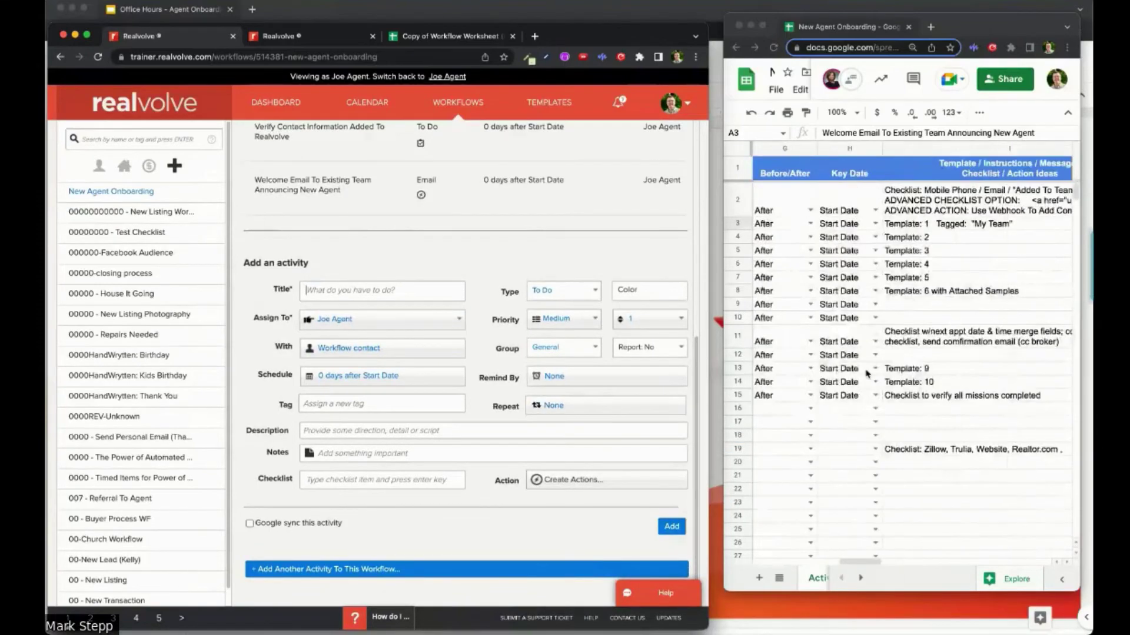
scroll(867, 373, left, 10)
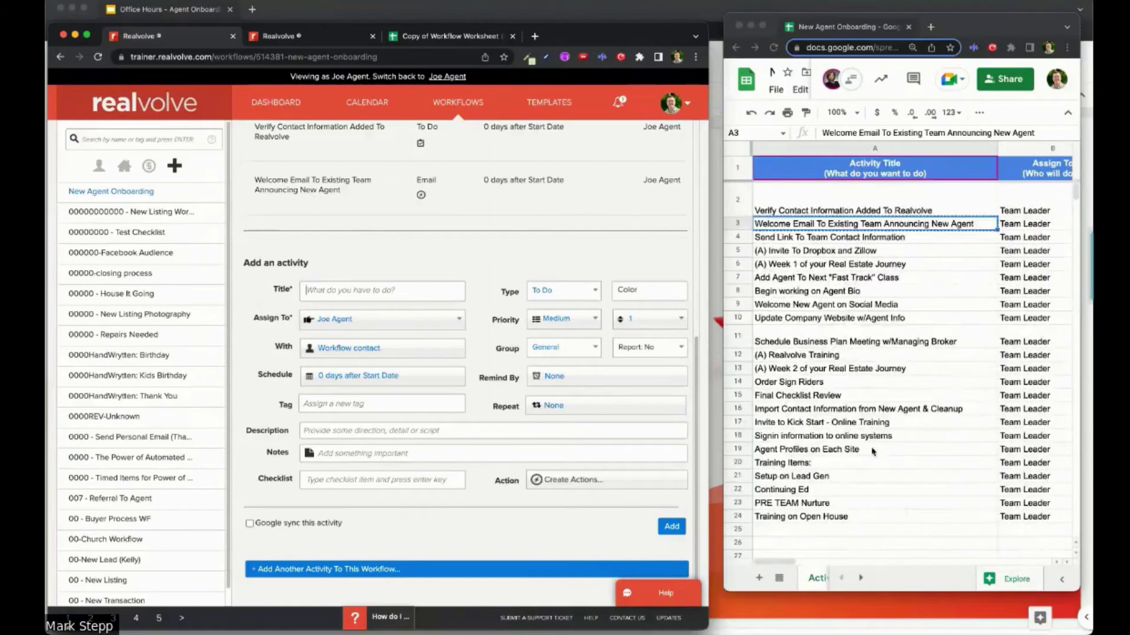
click(358, 290)
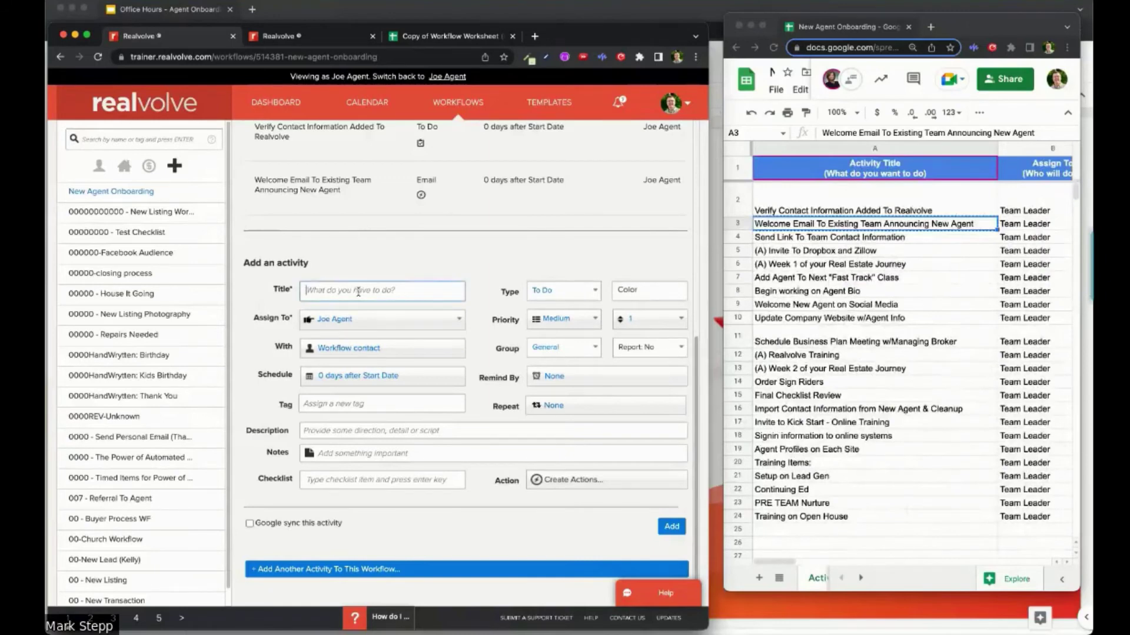
text(Agent Profile On Each Site)
Step: Schedule the activity for 2 days after Start Date
click(361, 379)
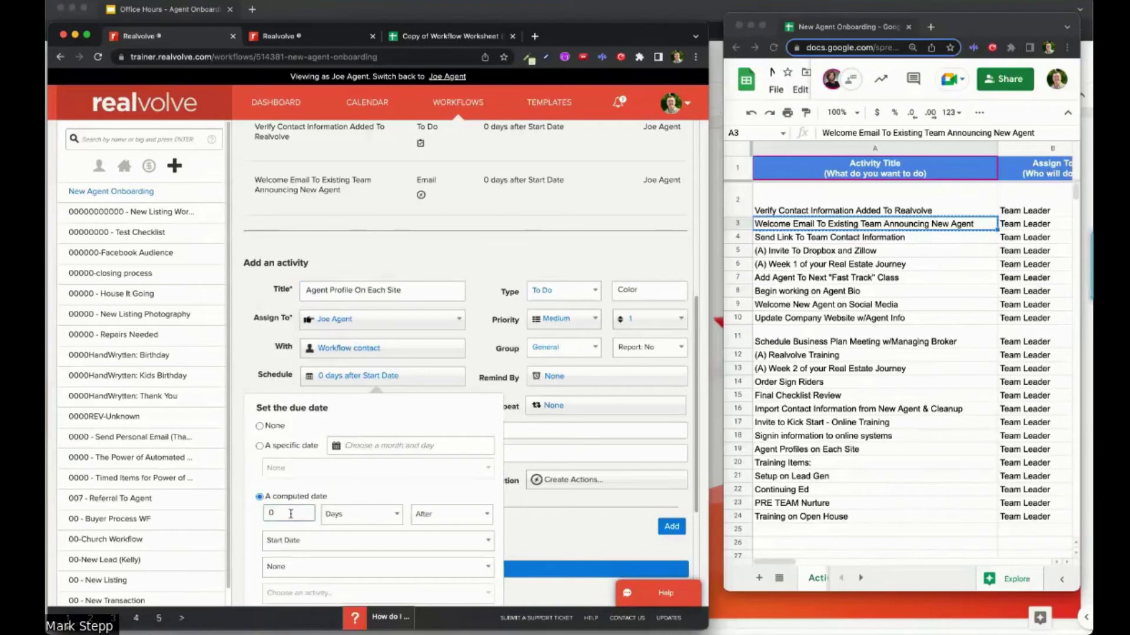
text(2)
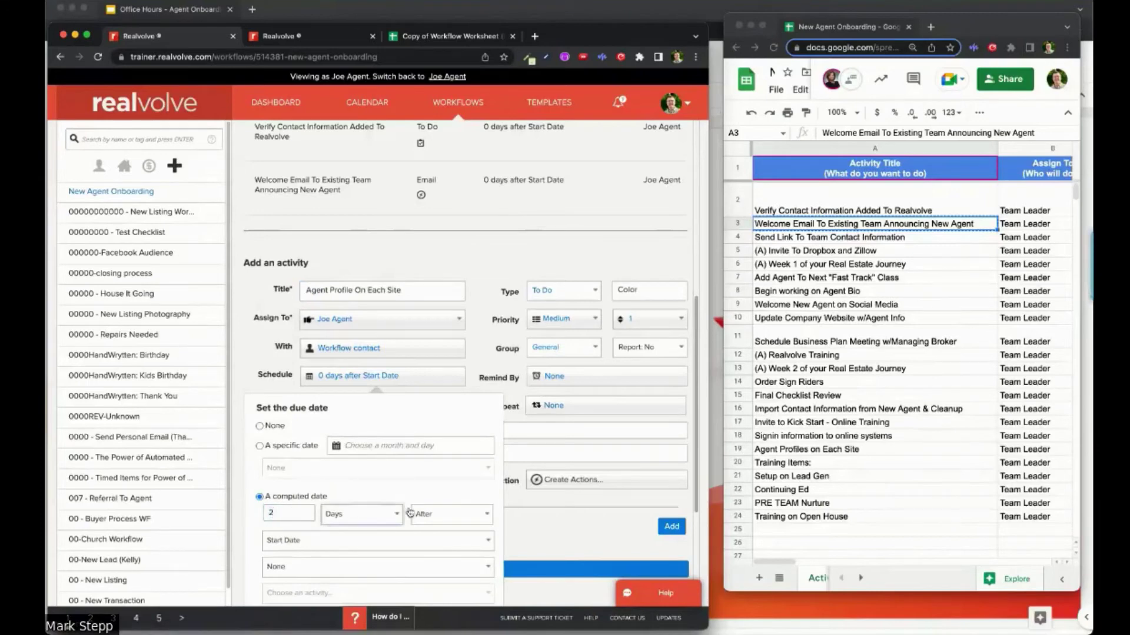
key(Tab)
click(593, 517)
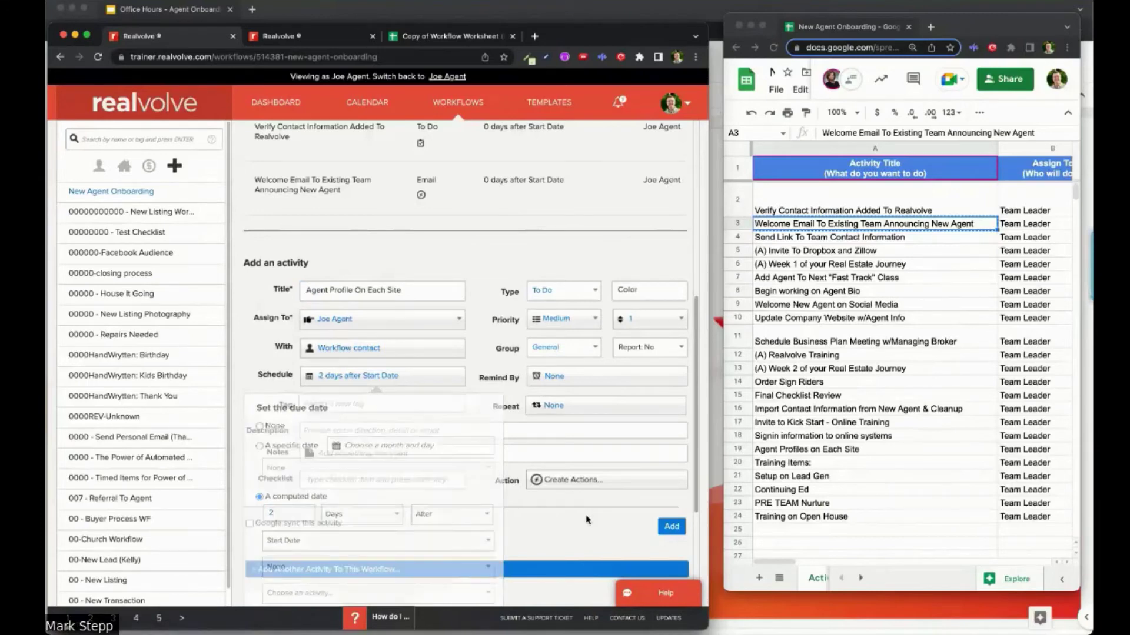
Step: Add checklist items Zillow, Trulia, Realtor.com and Our Website, then add the activity
click(337, 479)
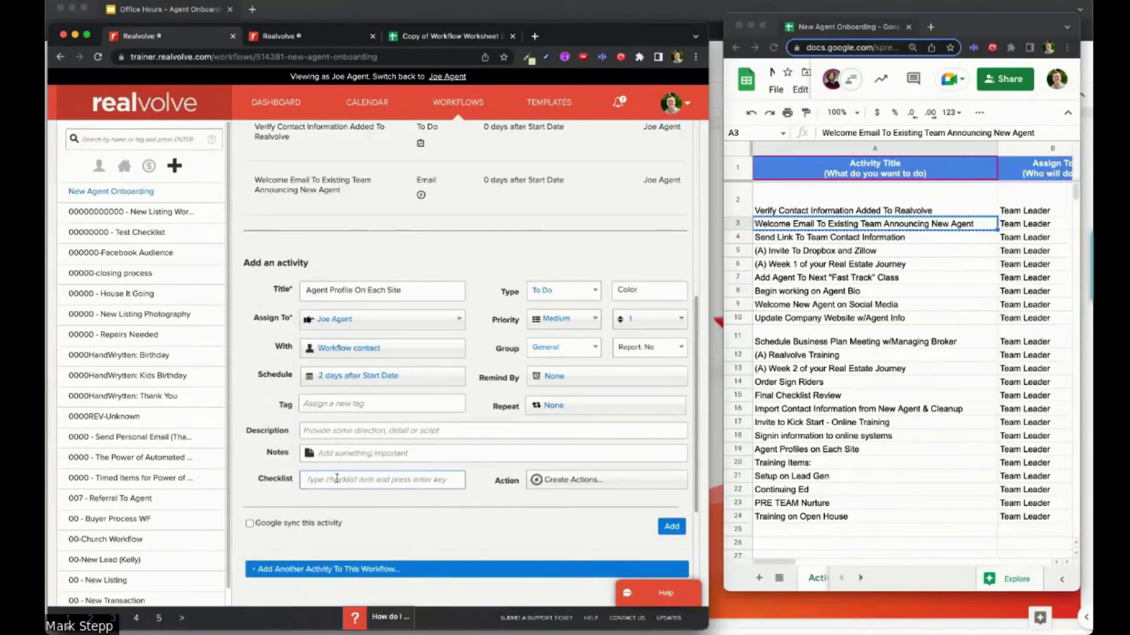
text(Z)
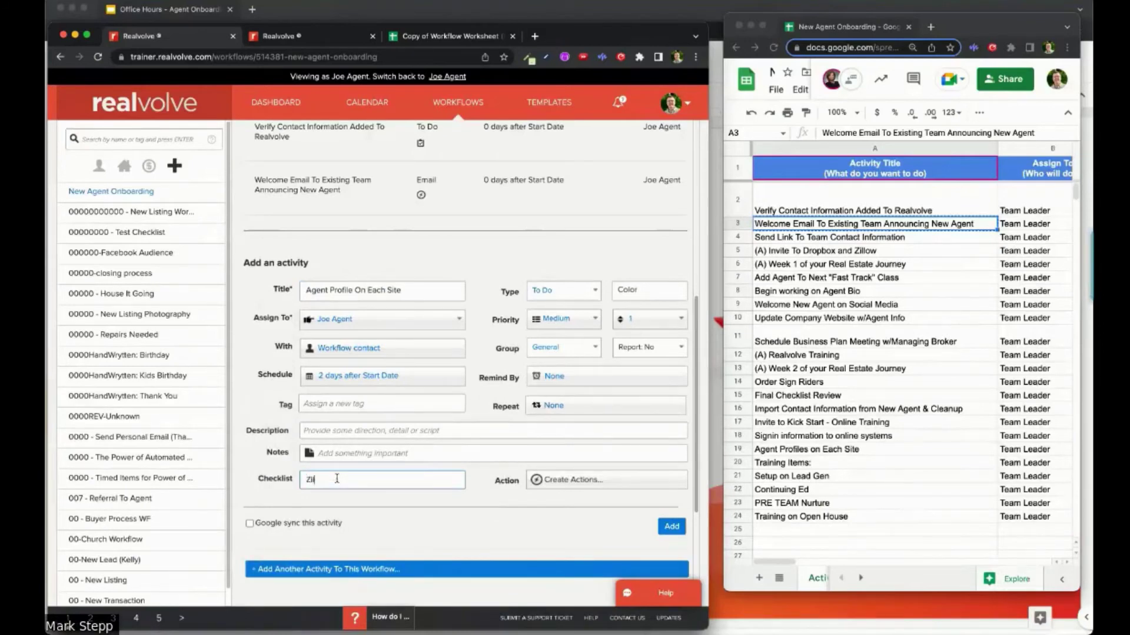
text(illow)
key(Return)
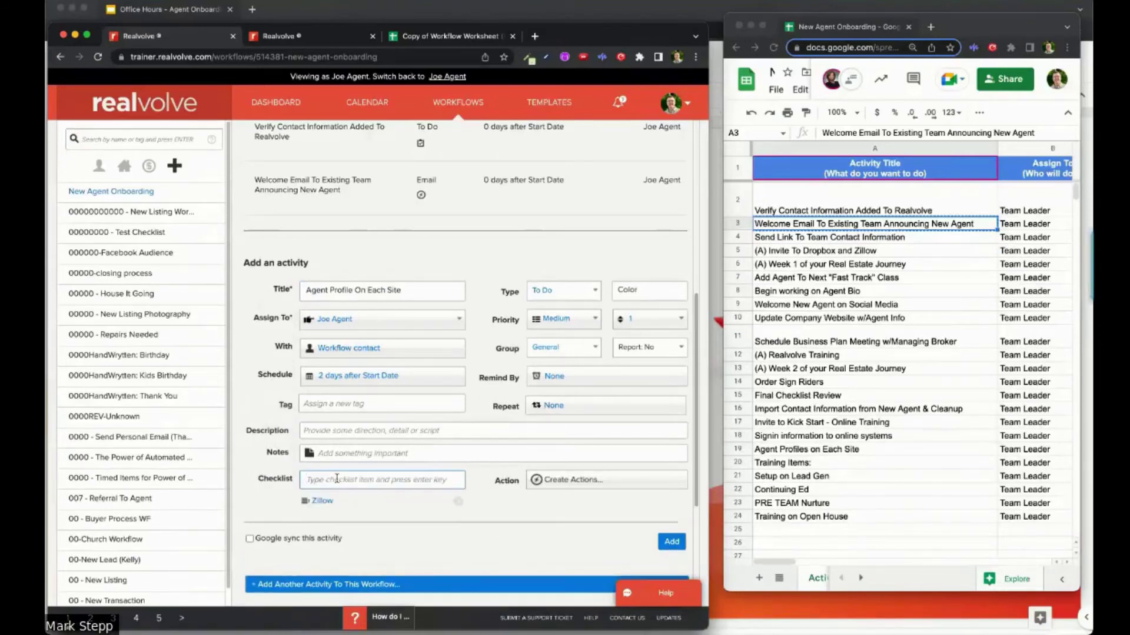
text(Trulia)
key(Return)
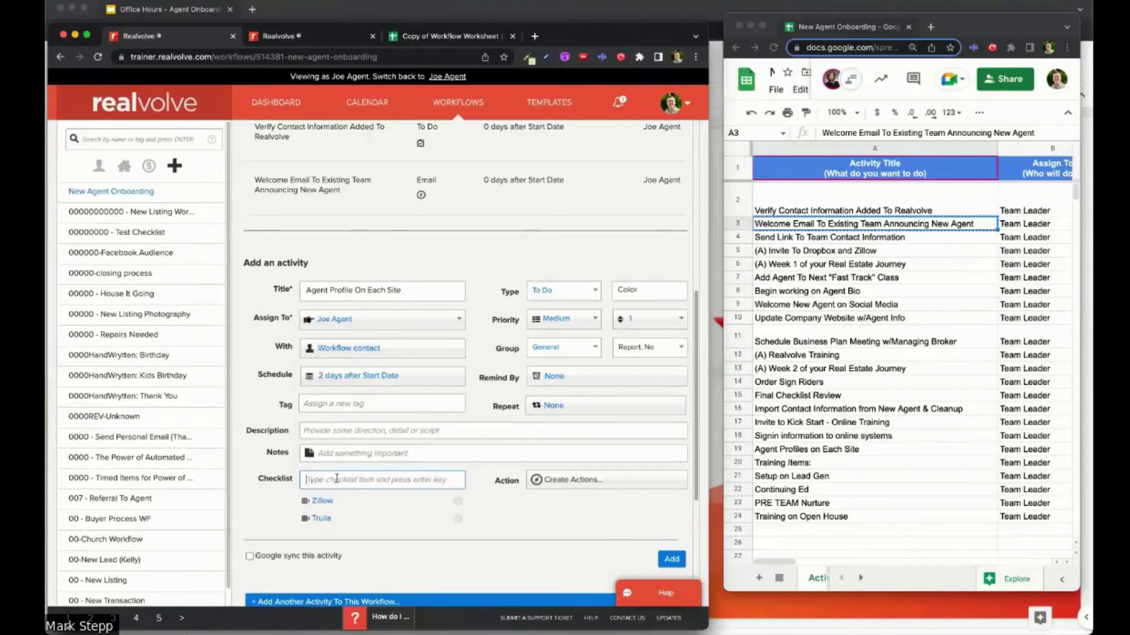
text(Realtor)
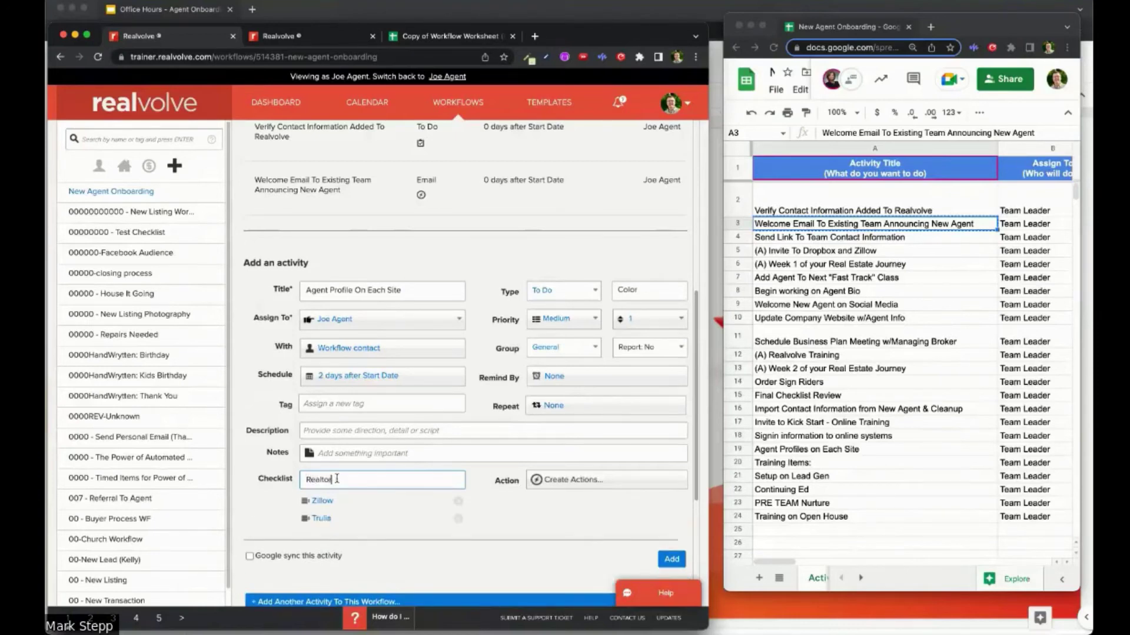
text(.com)
key(Return)
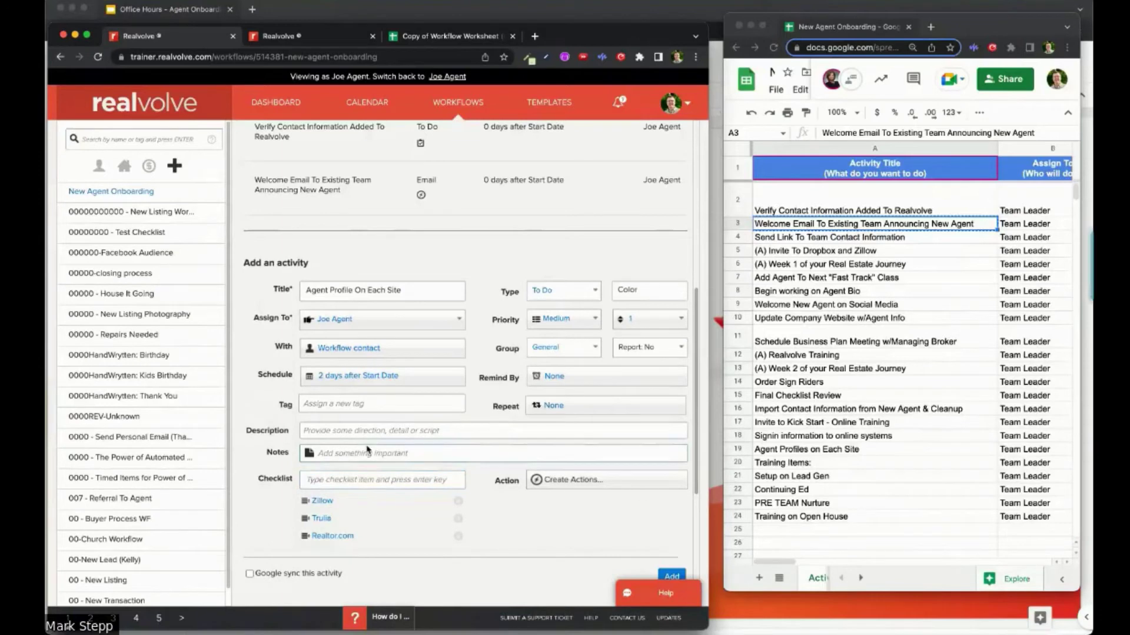
text(Our W)
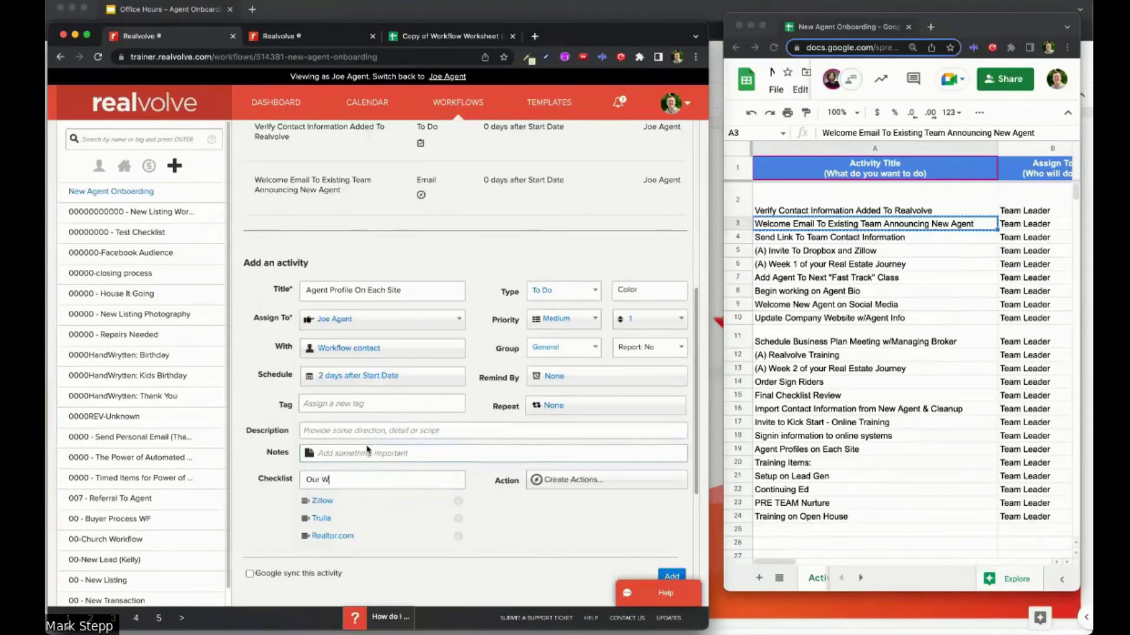
text(ebsite)
key(Return)
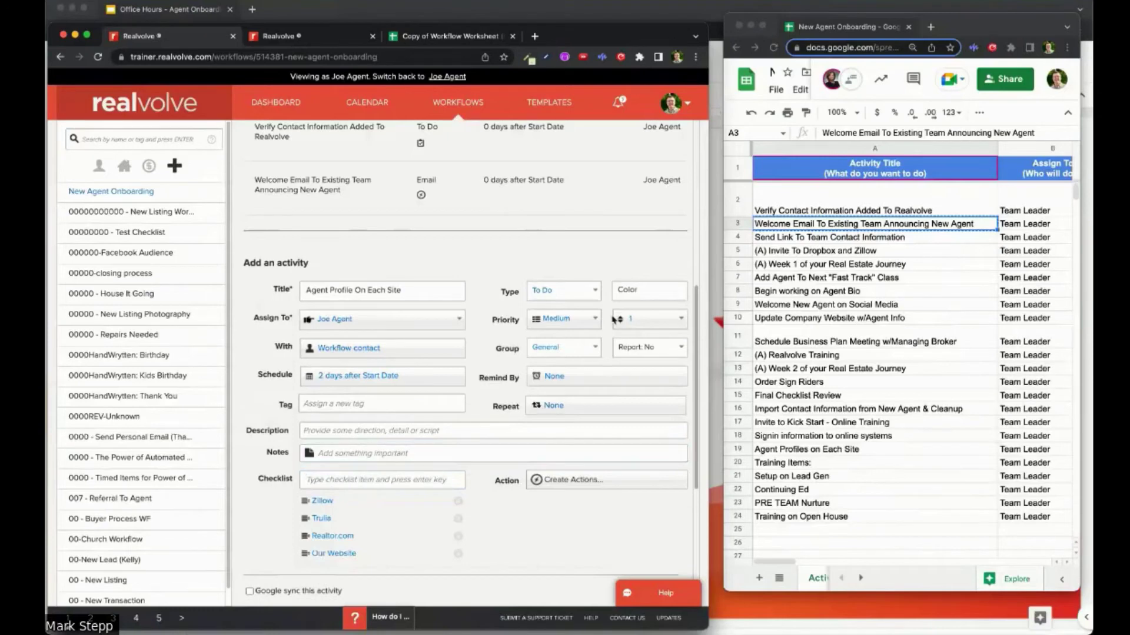
scroll(840, 421, right, 5)
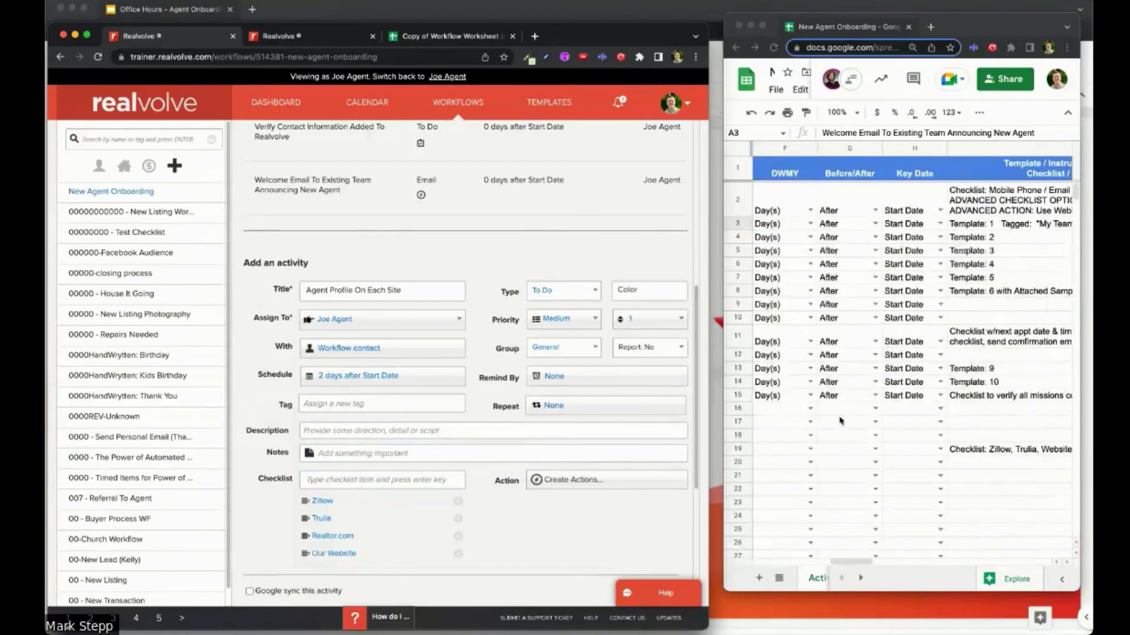
scroll(841, 421, right, 2)
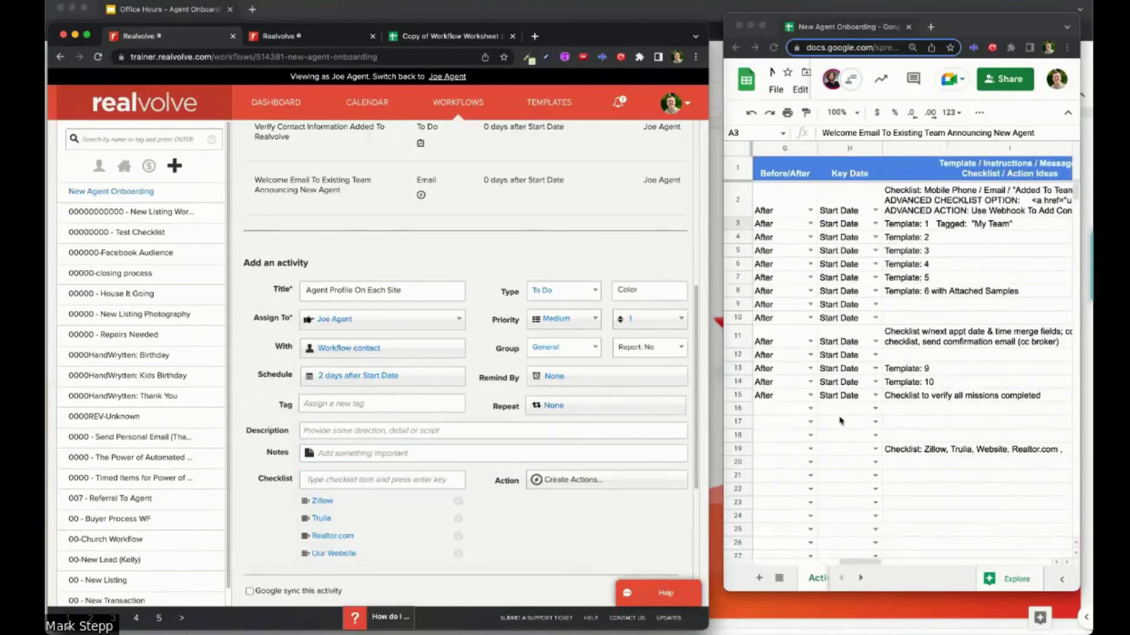
scroll(840, 422, left, 7)
scroll(672, 487, down, 5)
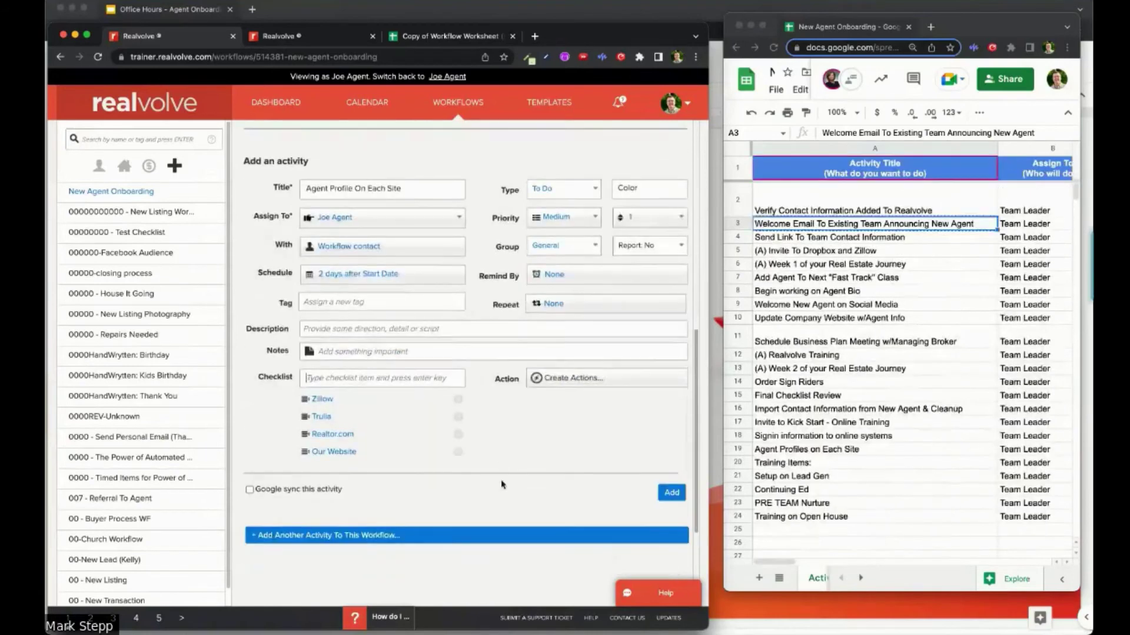
click(672, 488)
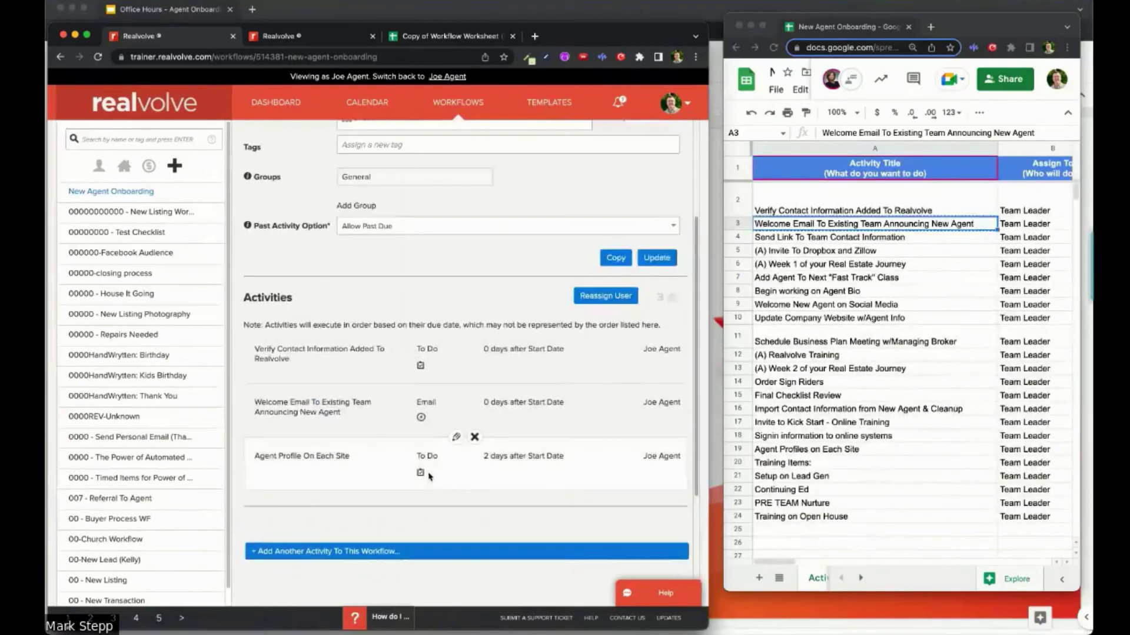
scroll(477, 501, down, 3)
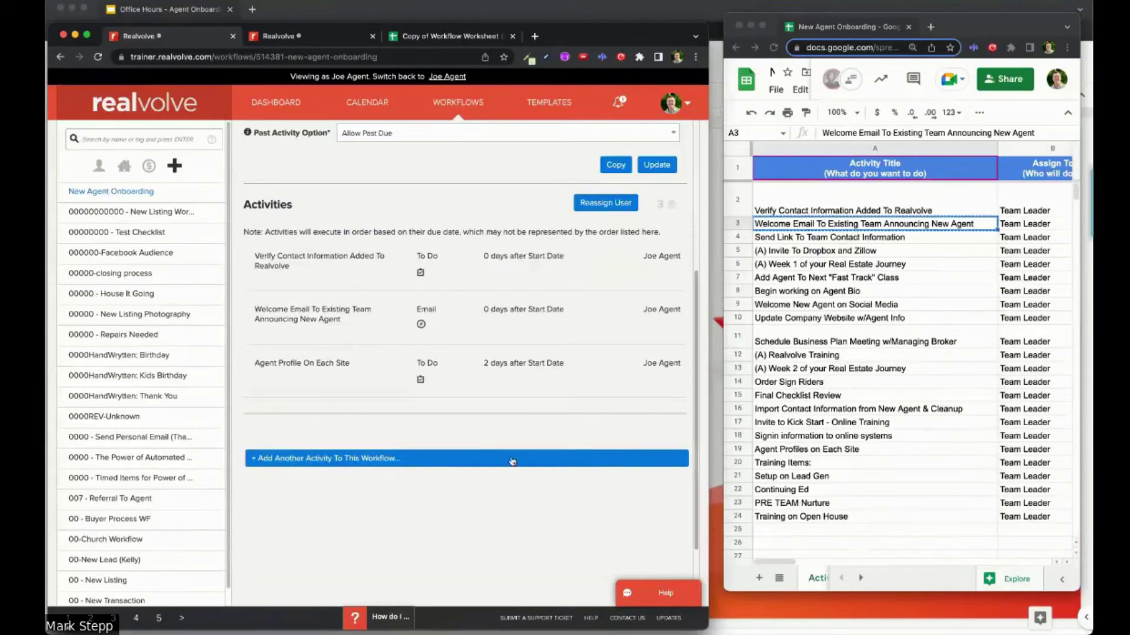
Step: Start another activity titled 'Cew Agent Checklist', due 2 days after Start Date
click(441, 463)
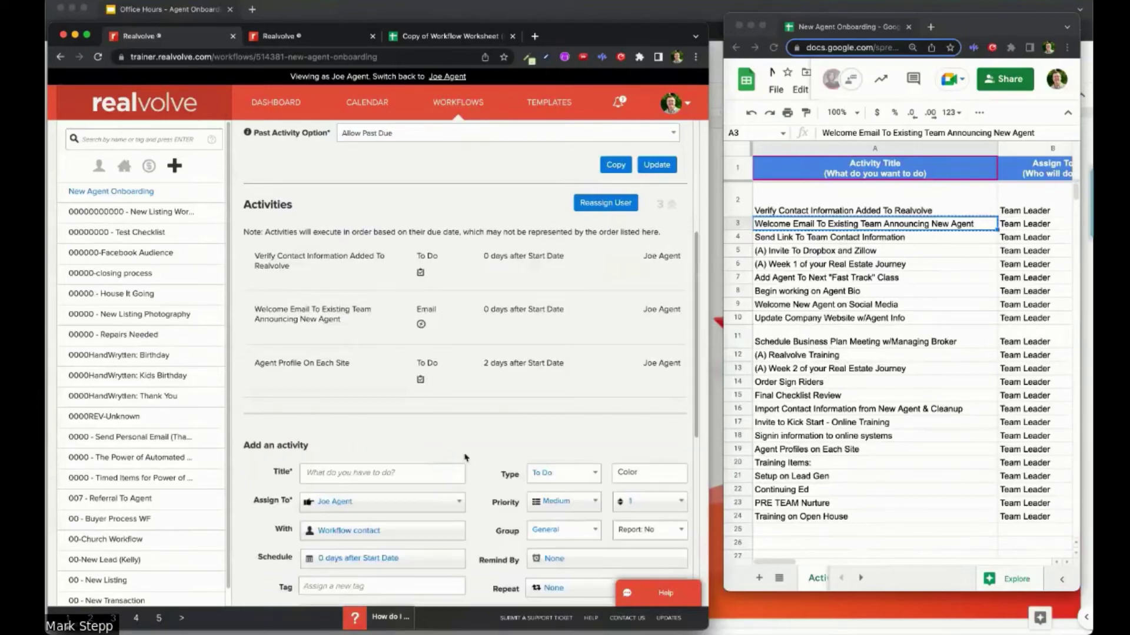
scroll(464, 458, down, 3)
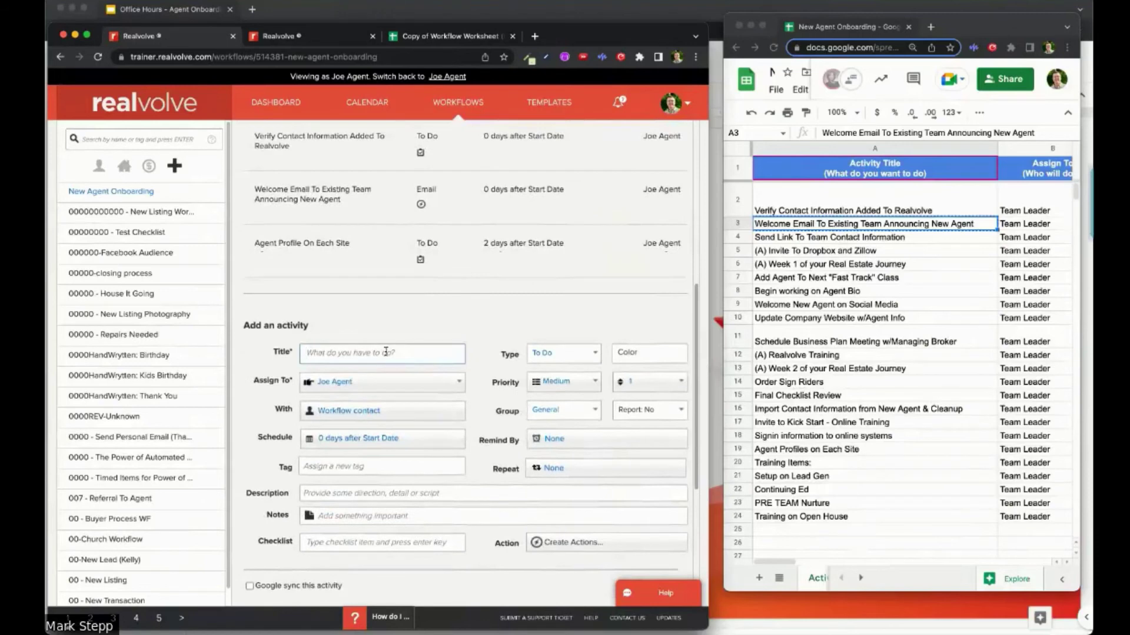
click(386, 351)
text(C)
text(ew Agent)
text( C)
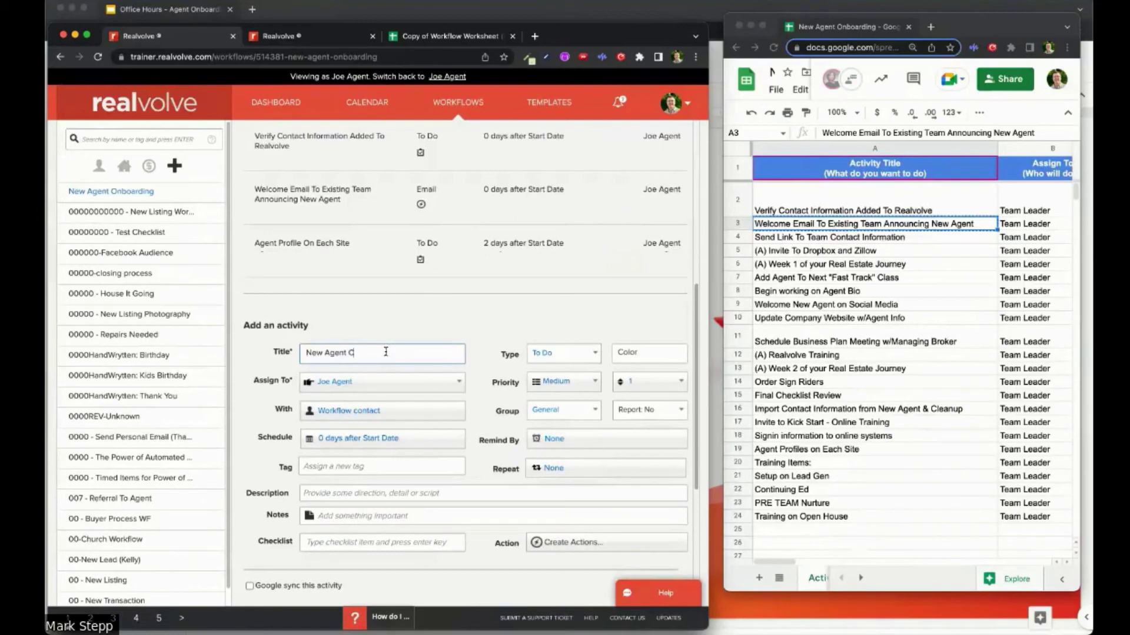
text(hecklist)
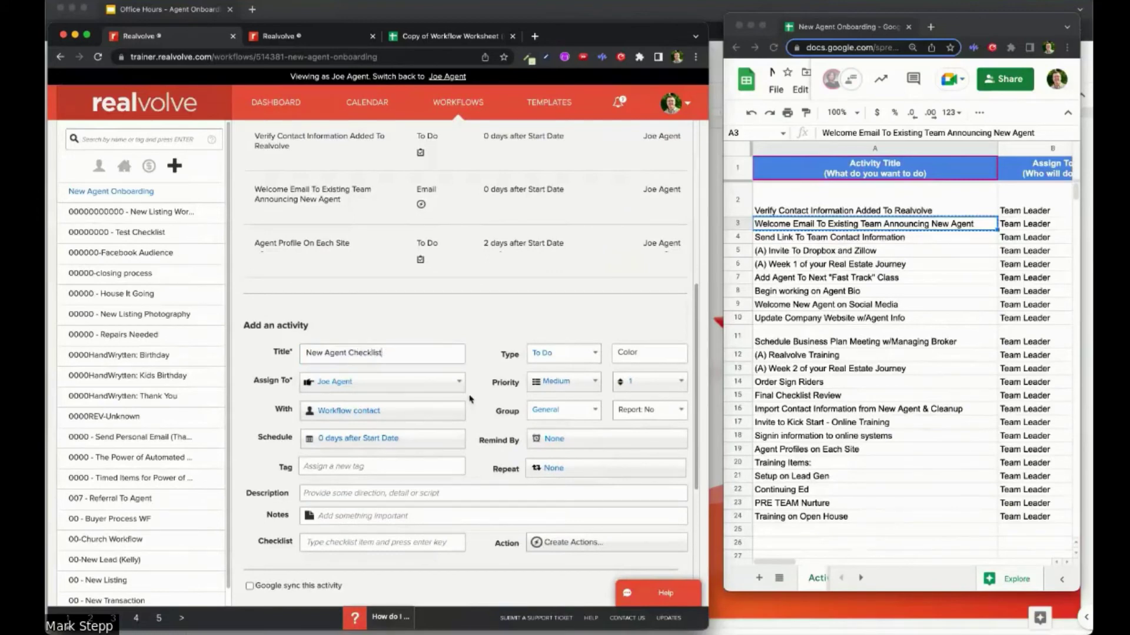
scroll(376, 365, down, 2)
click(370, 373)
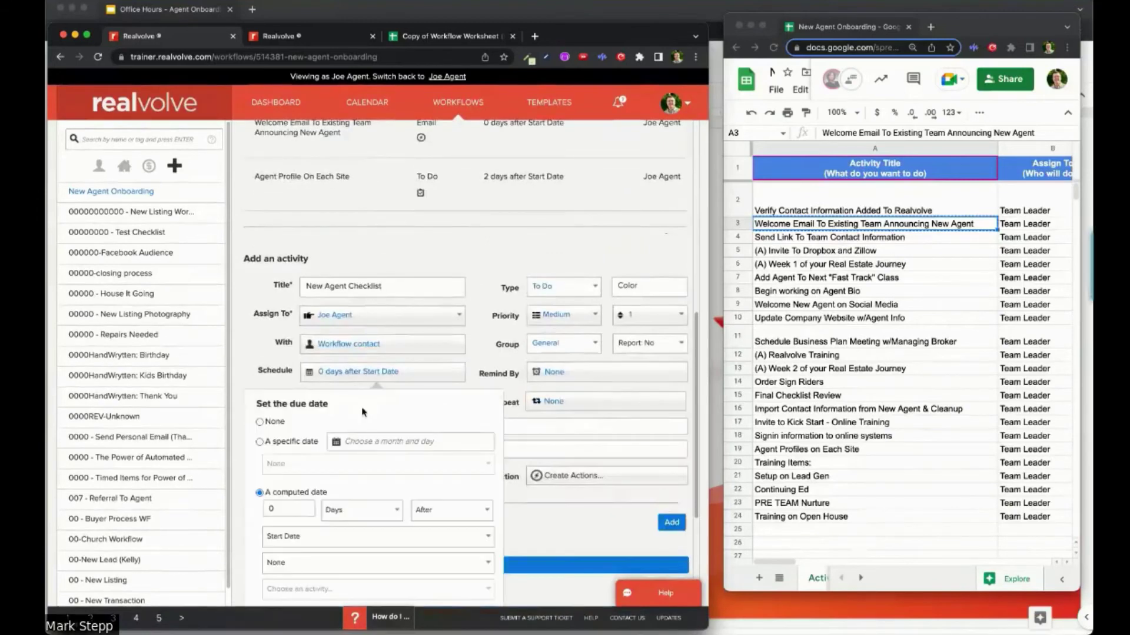
text(2)
click(509, 519)
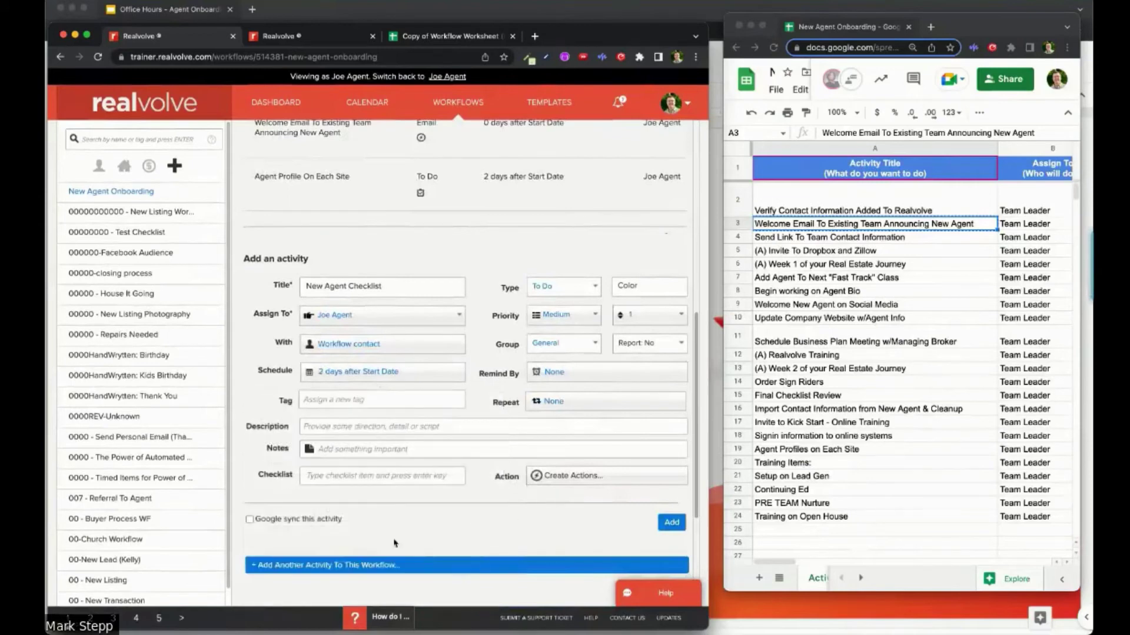
Step: Add checklist items W-9, Copy of Realtor License, Copy of Driver License and Copy E&O Deck Page
scroll(411, 412, down, 1)
click(345, 425)
text(W-9)
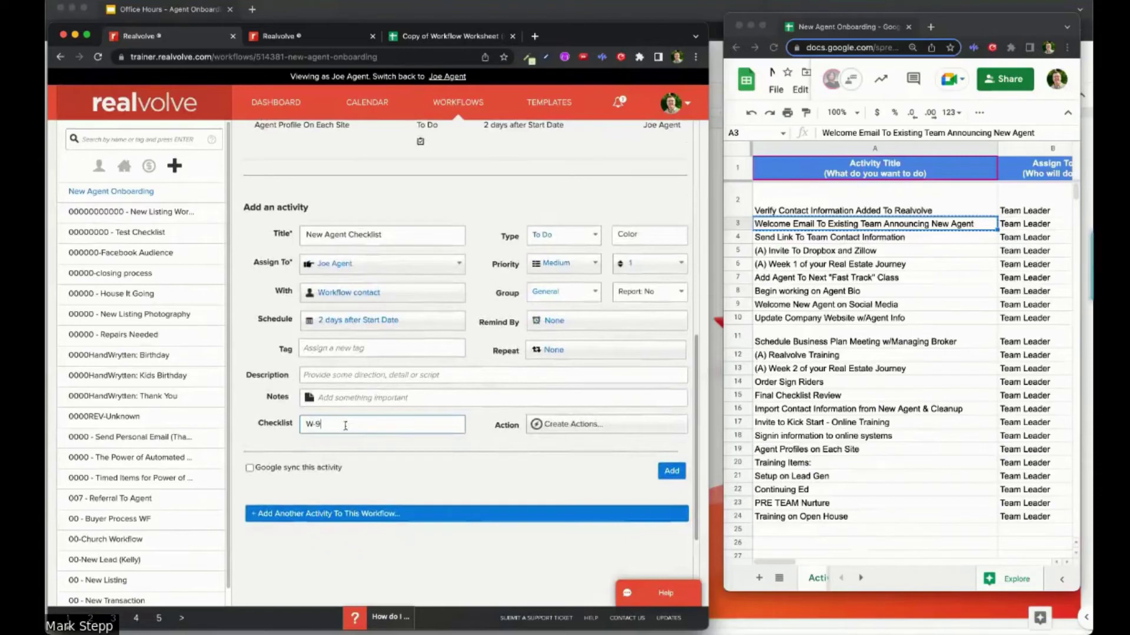
text(n web)
key(BackSpace)
key(BackSpace)
key(BackSpace)
key(Return)
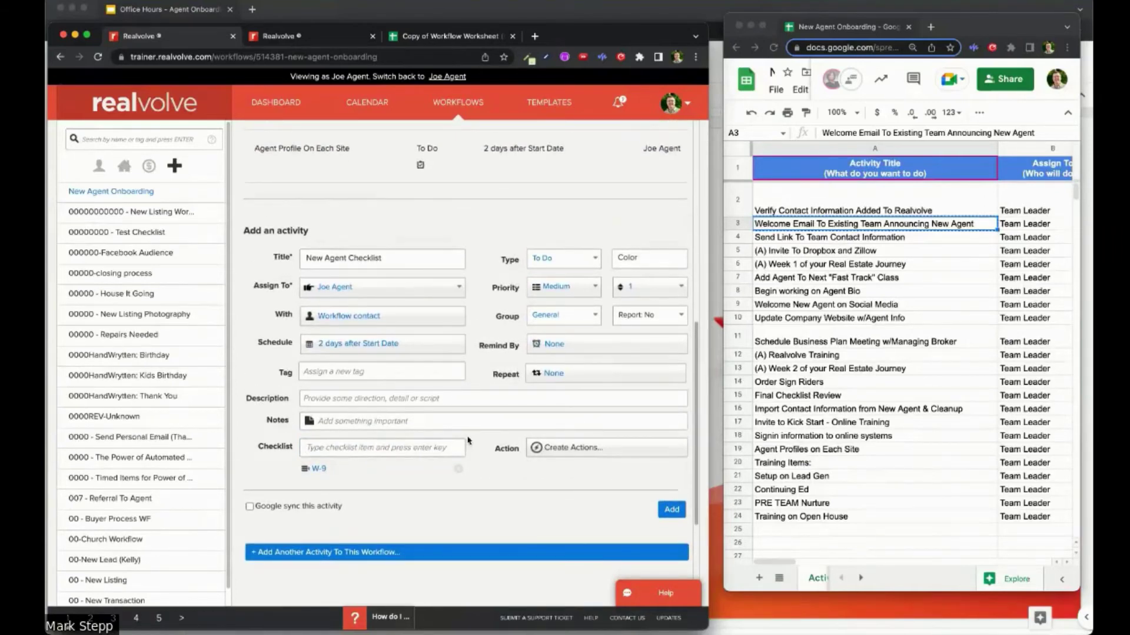
text(Copy of Realto)
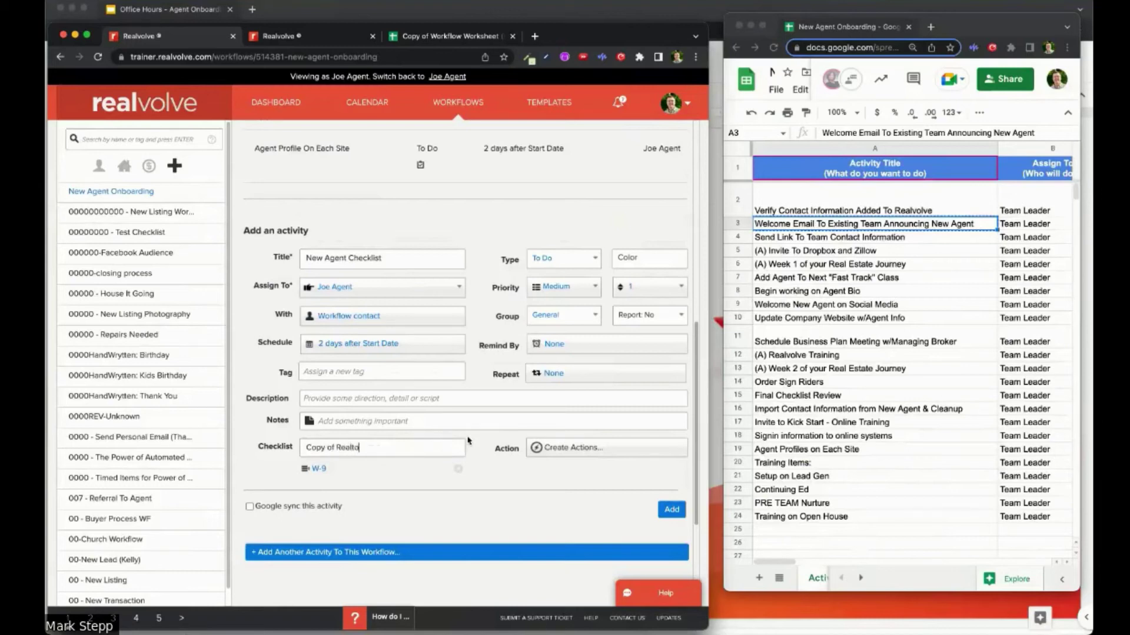
text(r License)
key(Return)
text(Copy)
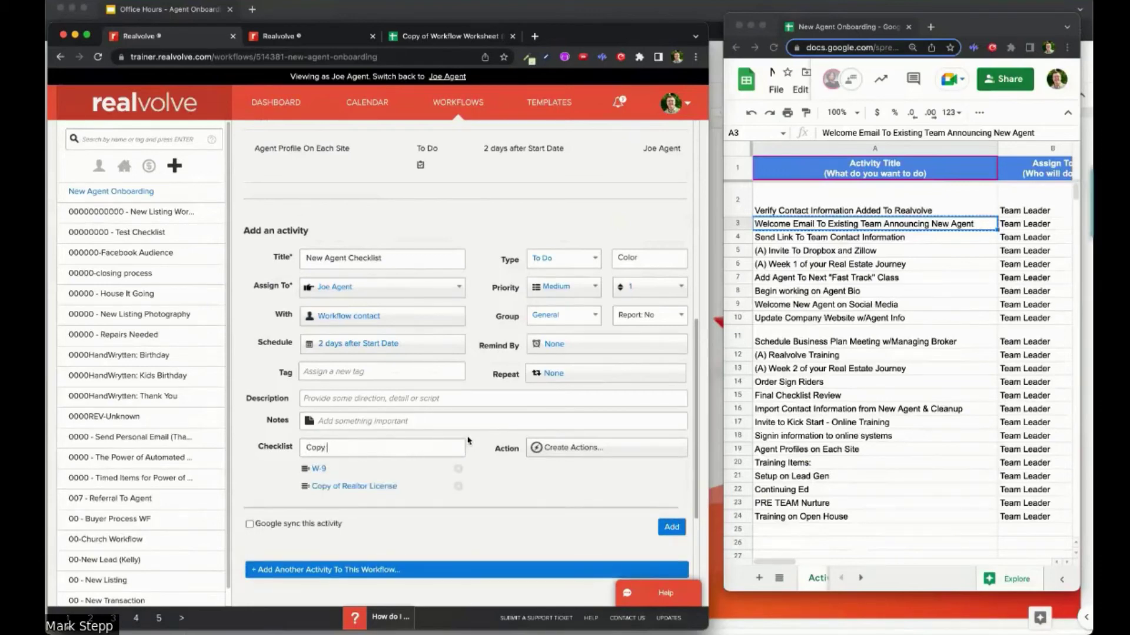
text( of Driver License)
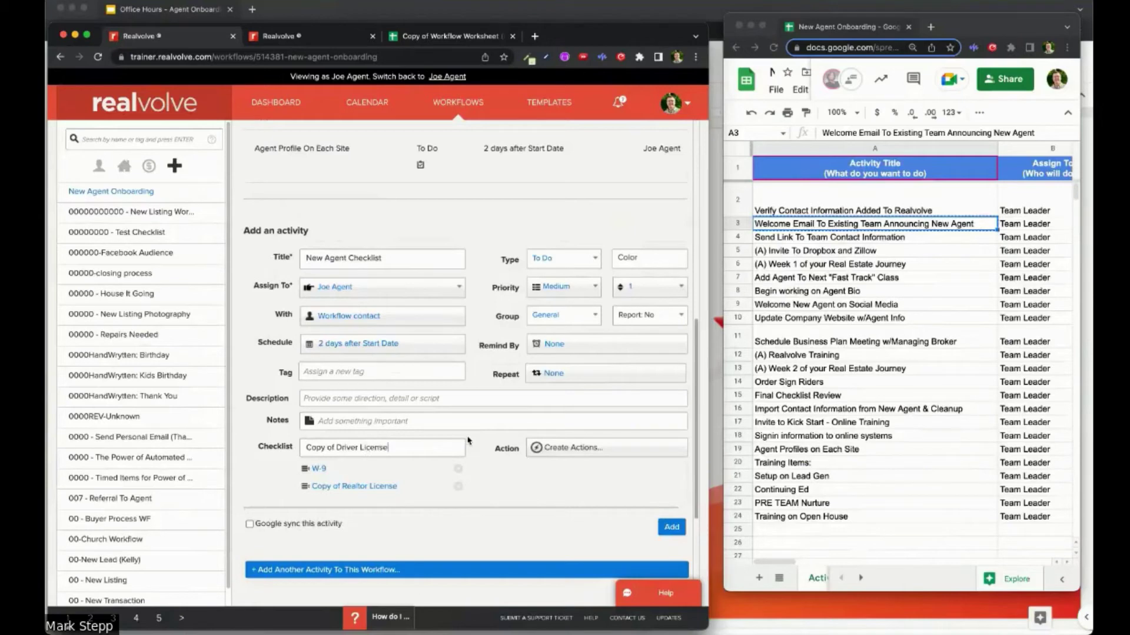
key(Return)
text(Copy E)
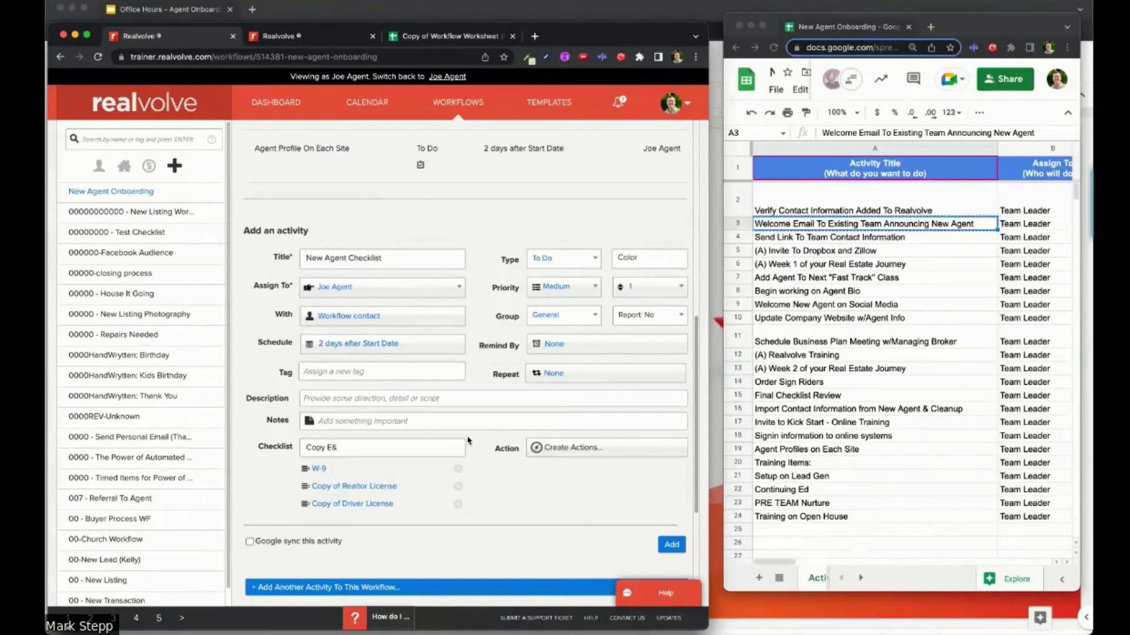
text(&O Deck Page)
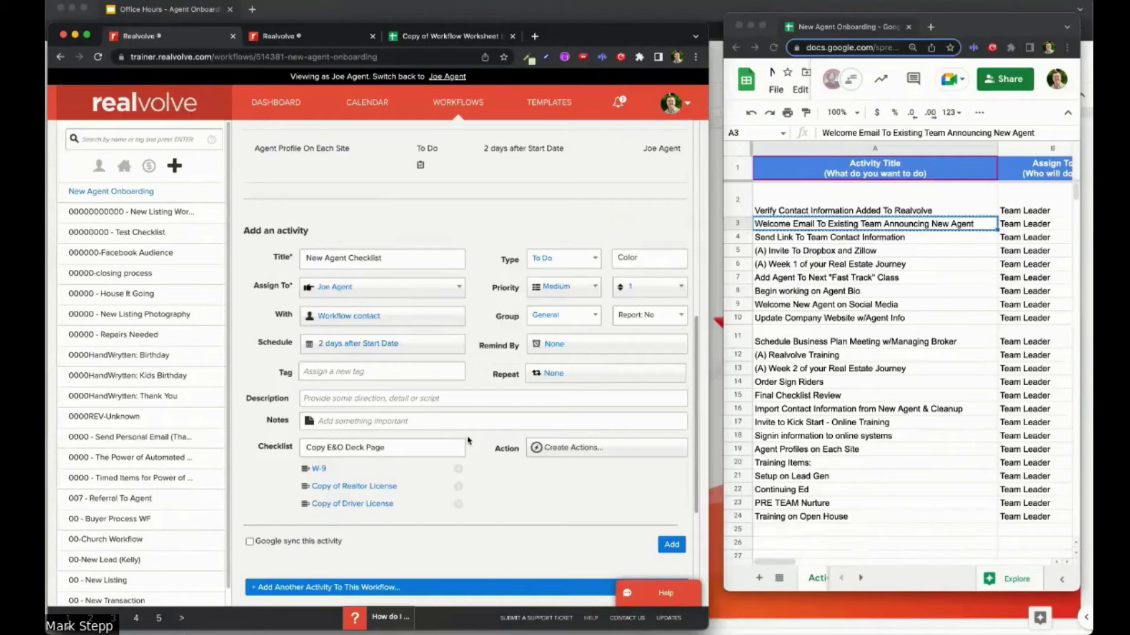
key(Return)
scroll(412, 371, down, 2)
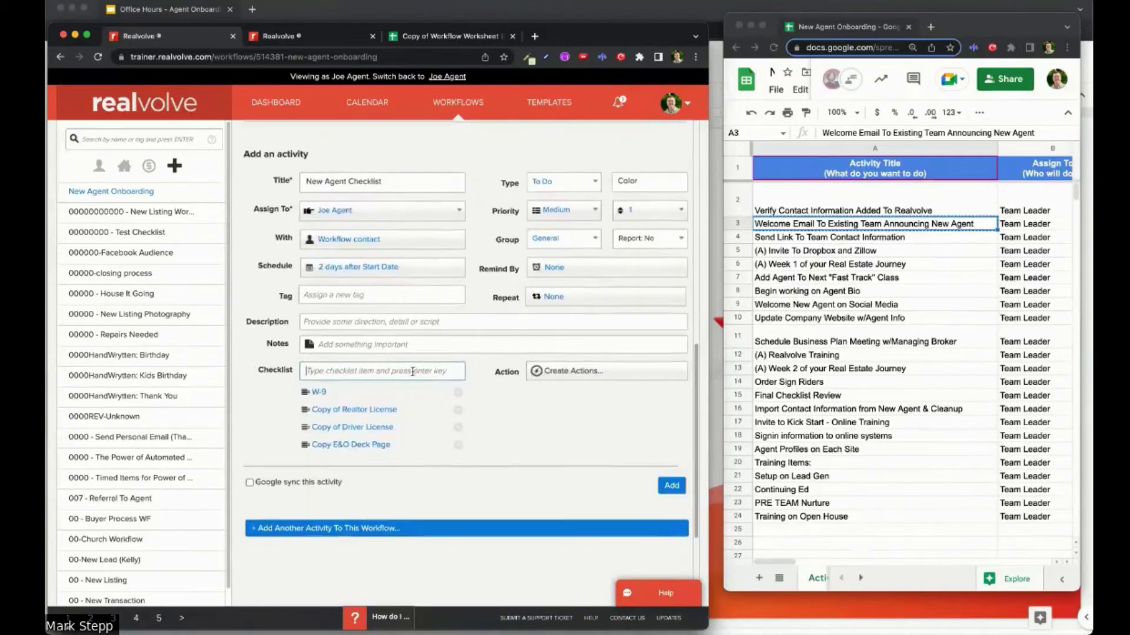
Step: Add the checklist activity, then review the worksheet's Final Checklist Review and Week 1 activities
click(668, 486)
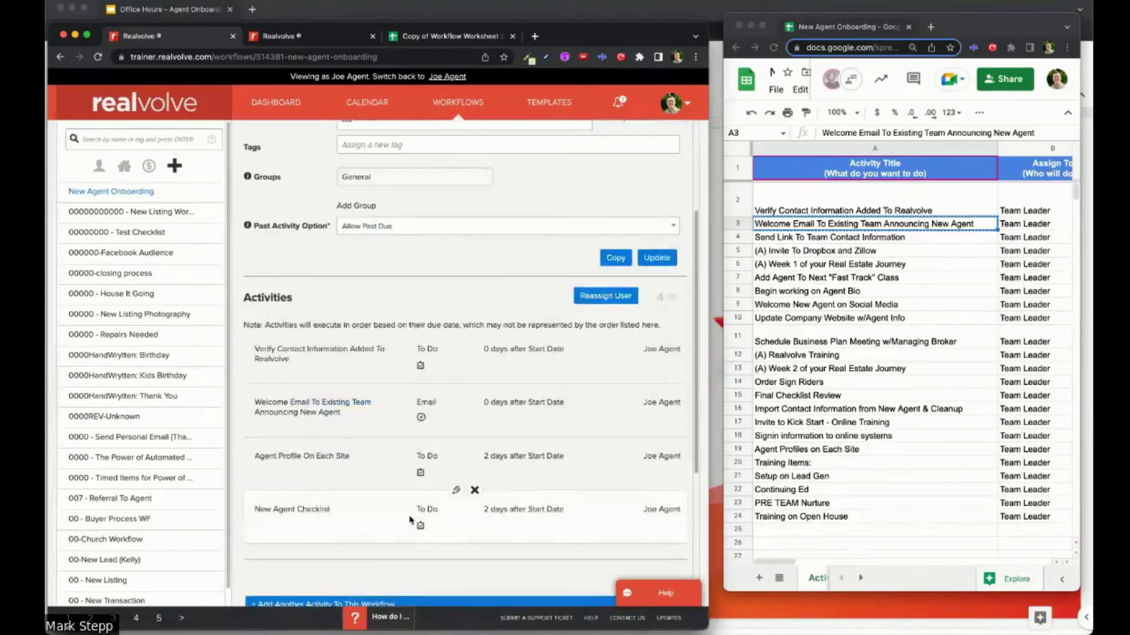
scroll(329, 523, down, 2)
click(877, 462)
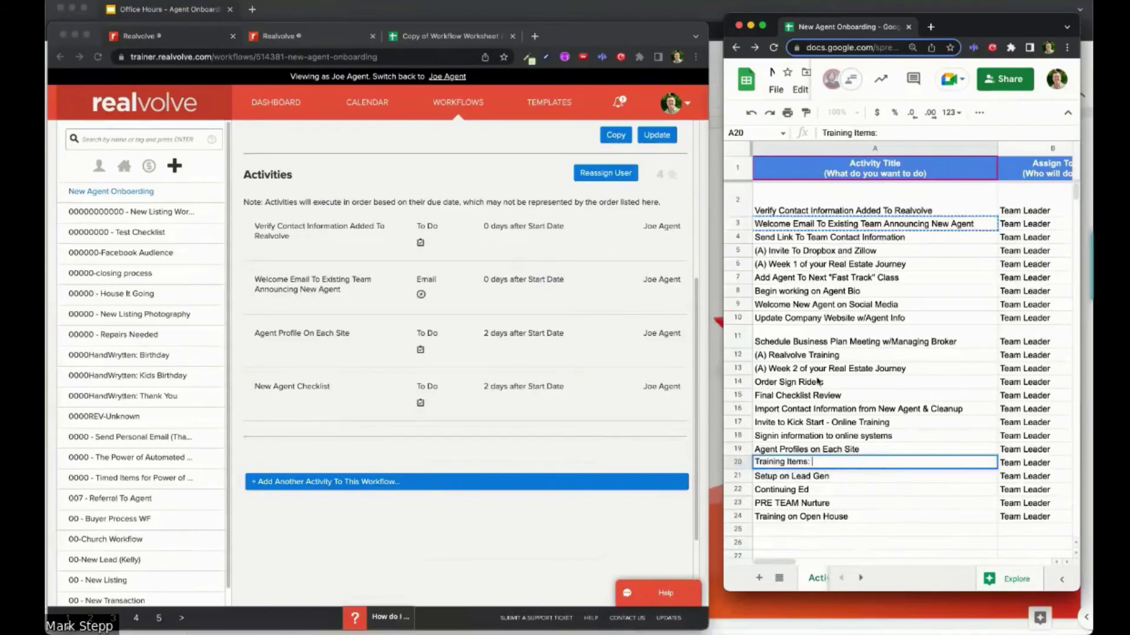
click(791, 399)
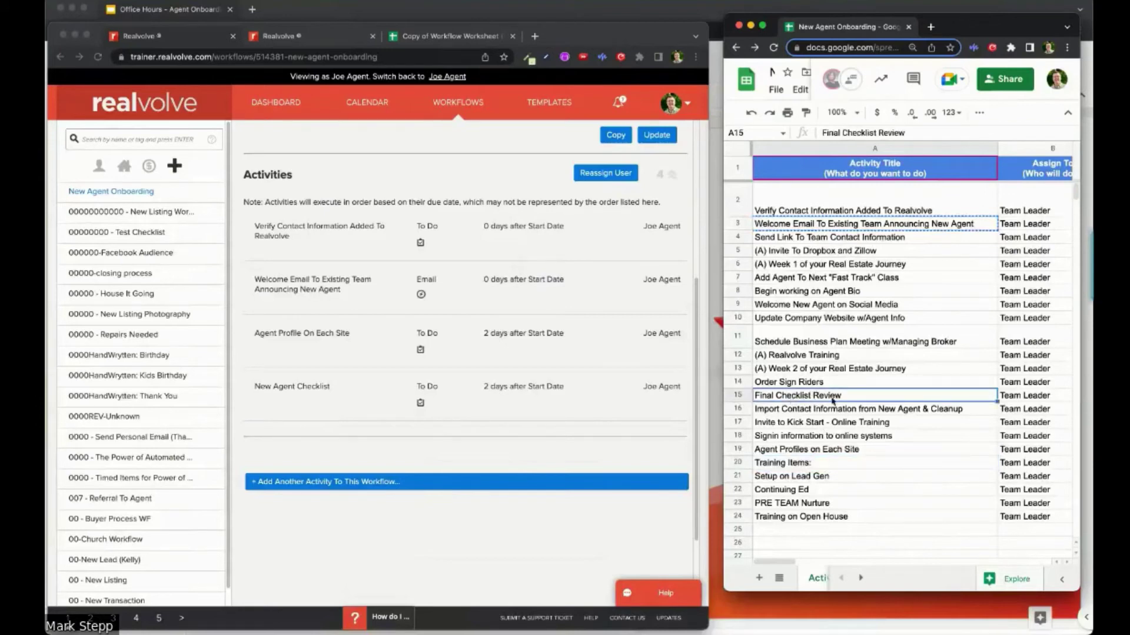
click(772, 266)
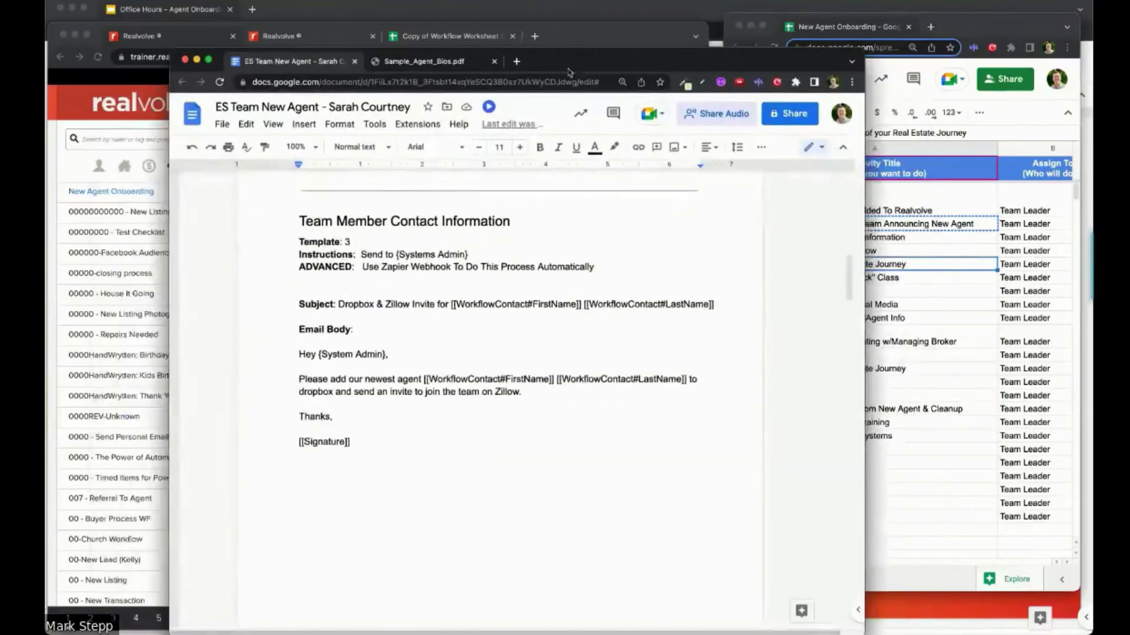
Step: Scroll the Google Docs template to the Week 1 email's checklist, then minimize the Docs window
scroll(475, 354, down, 5)
scroll(474, 353, up, 10)
scroll(456, 352, down, 1)
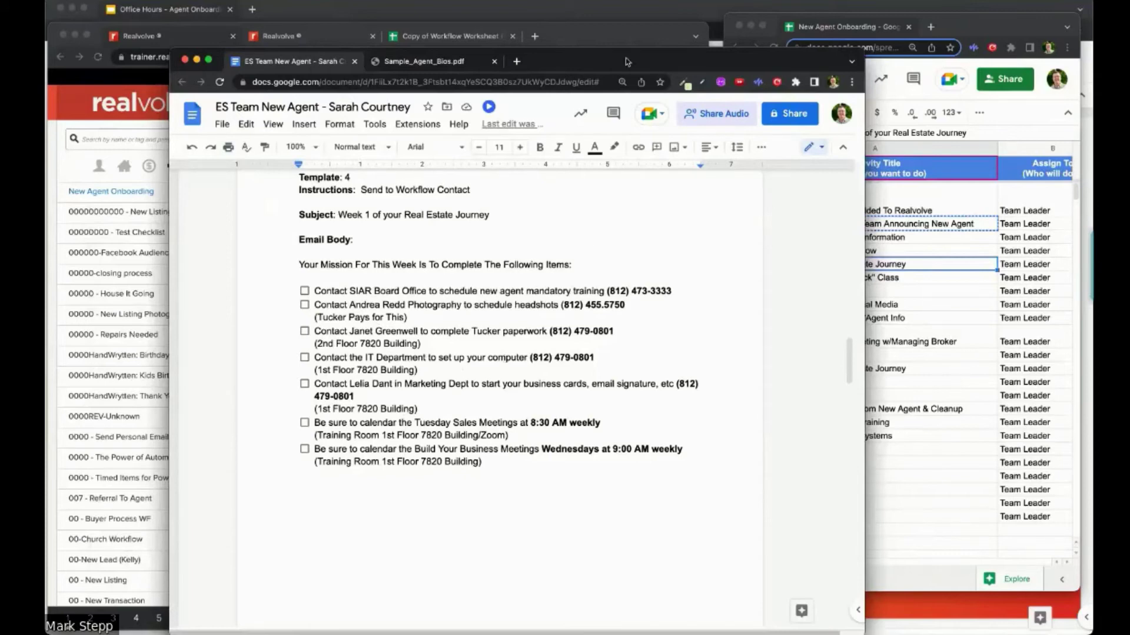
key(super+m)
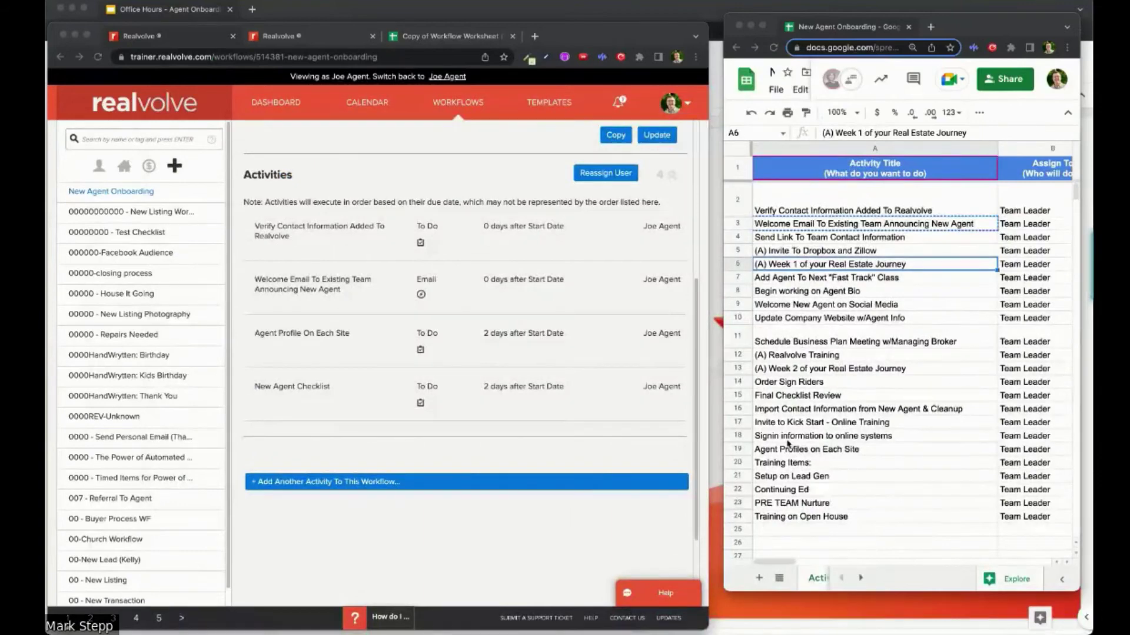
click(793, 400)
click(801, 400)
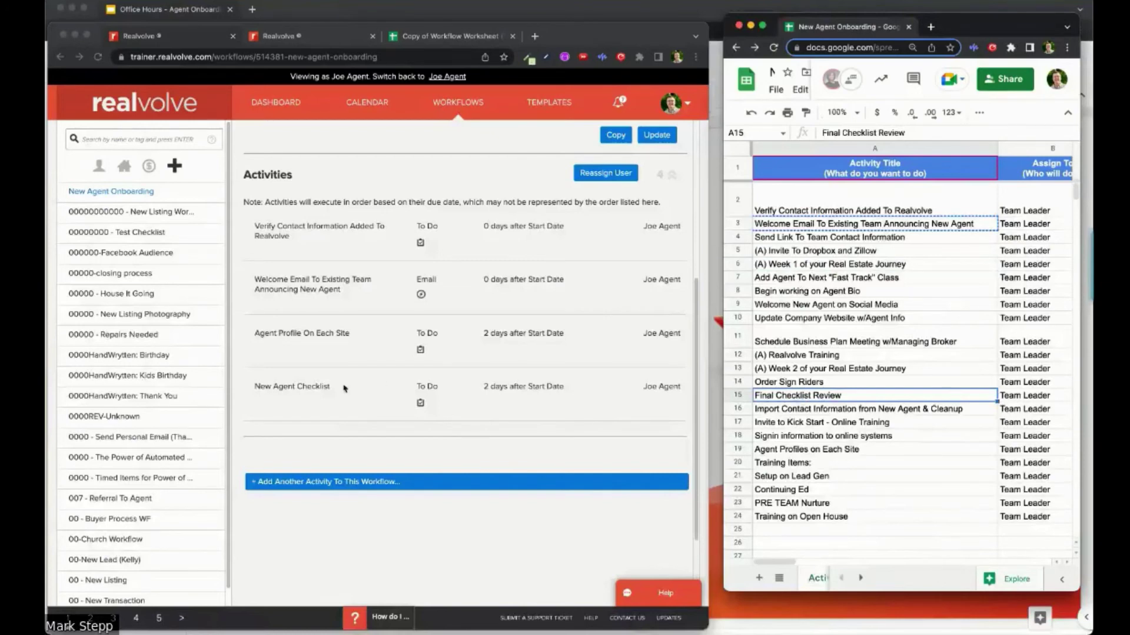
click(309, 400)
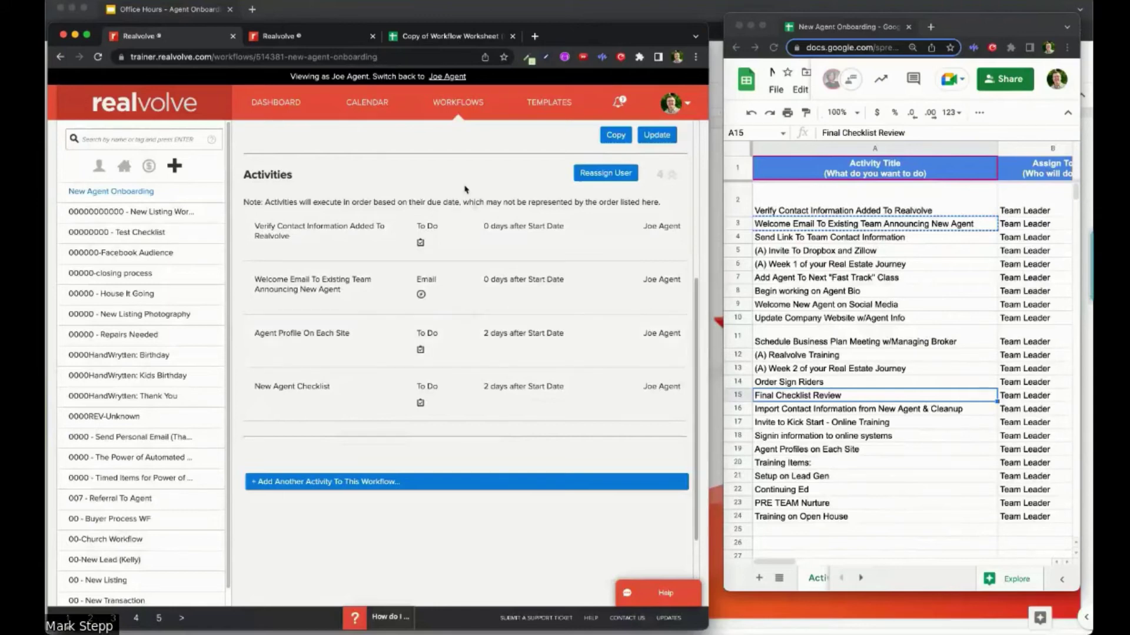
Step: Return to the Realvolve dashboard and open the Add New menu
click(283, 114)
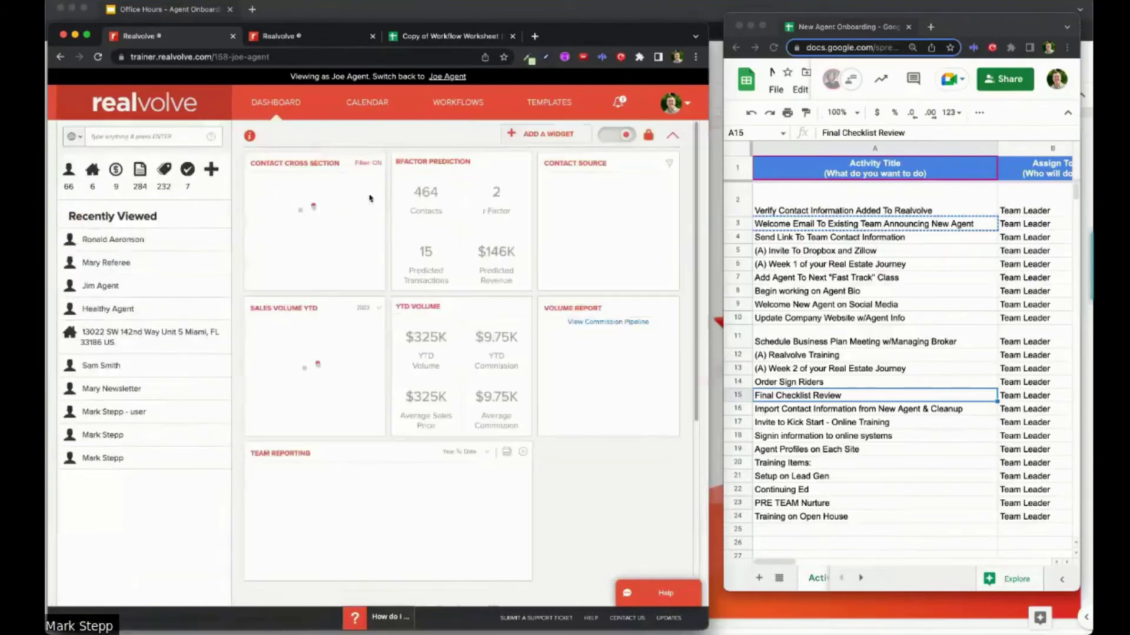
click(211, 171)
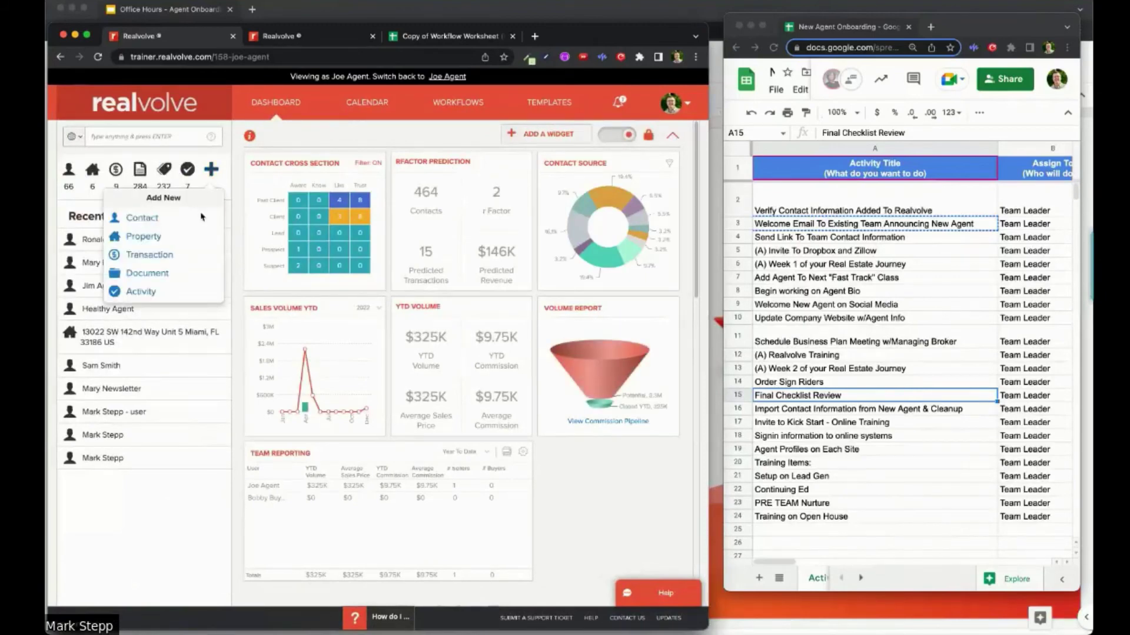
Step: Add a new contact with the agent's first and last name and the title Agent
click(155, 221)
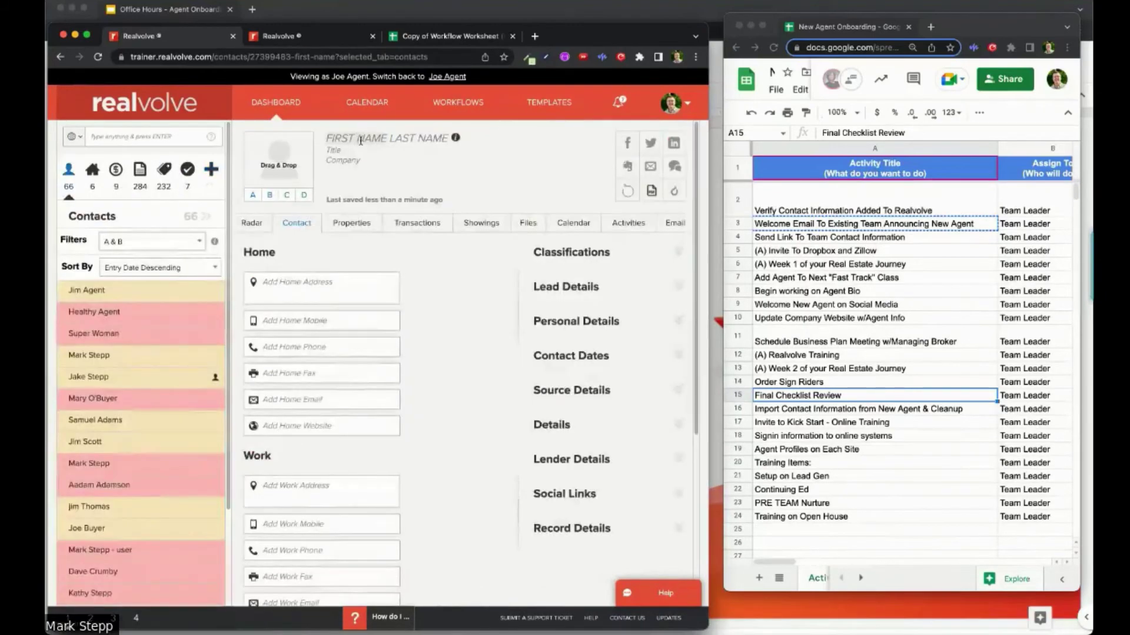
click(361, 141)
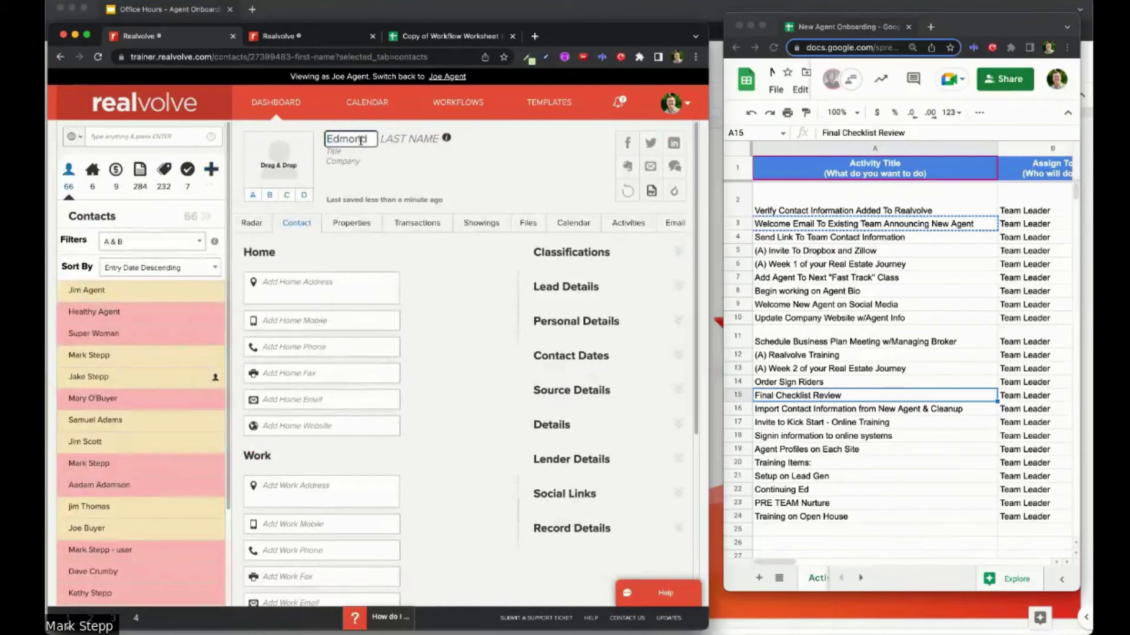
key(Tab)
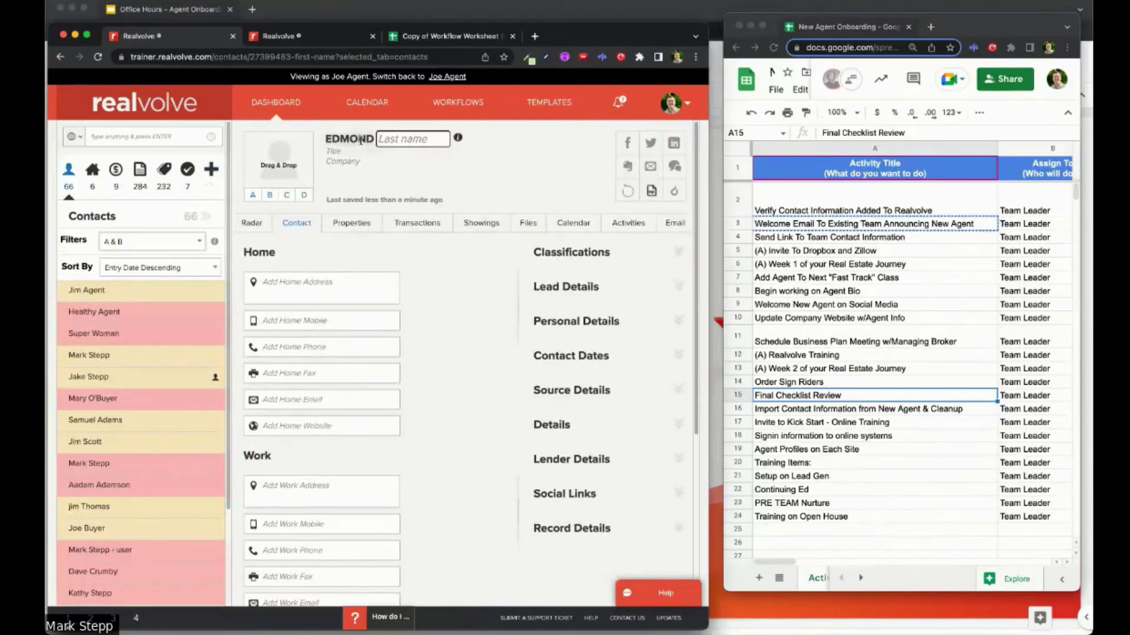
key(Tab)
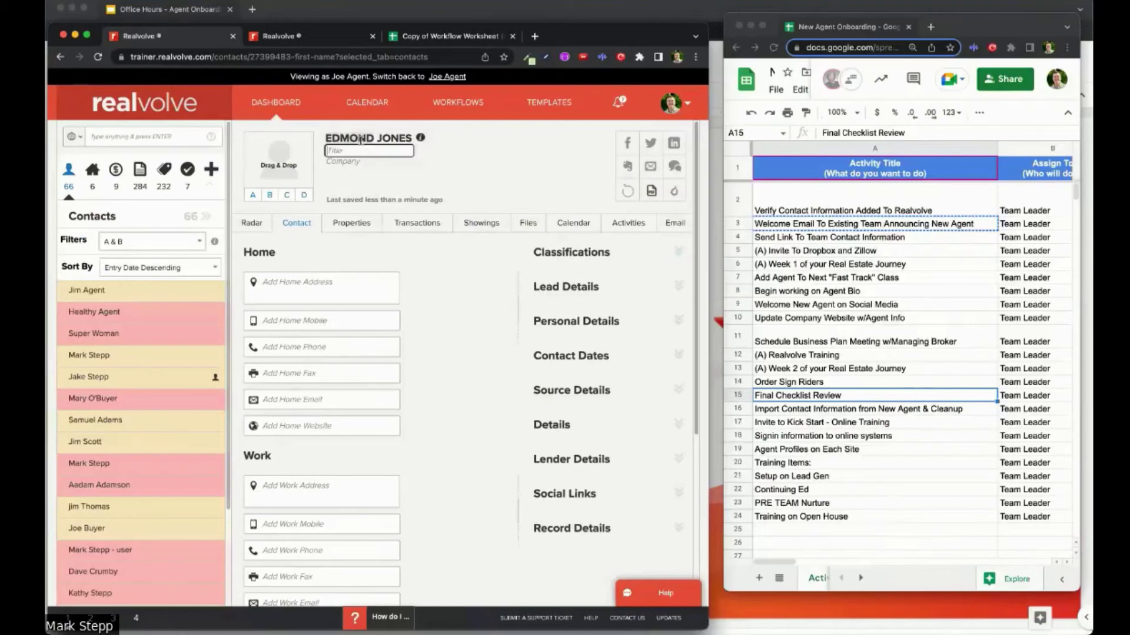
text(Agent)
key(Tab)
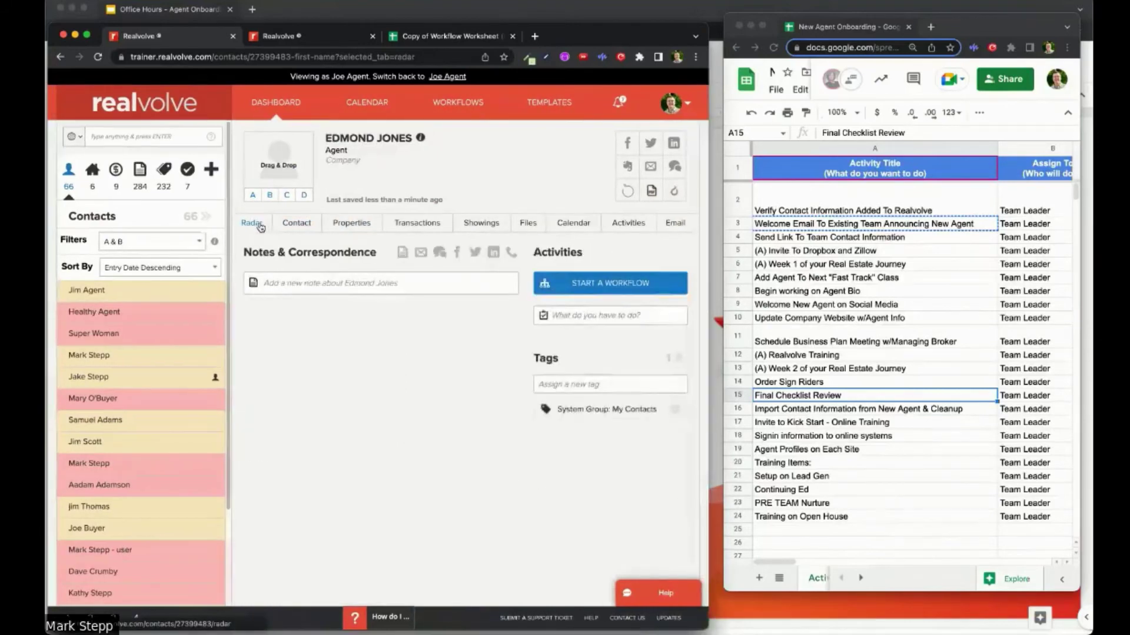
Step: Apply the New Agent Onboarding workflow to the contact, keeping all four activities, up to the dates step
click(609, 286)
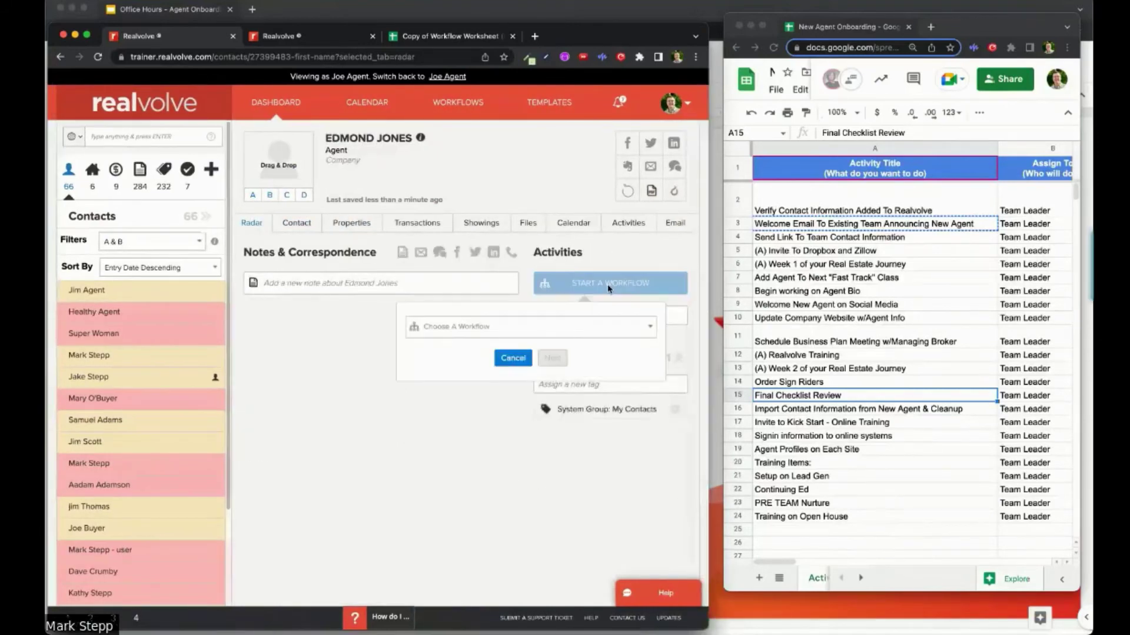
click(539, 332)
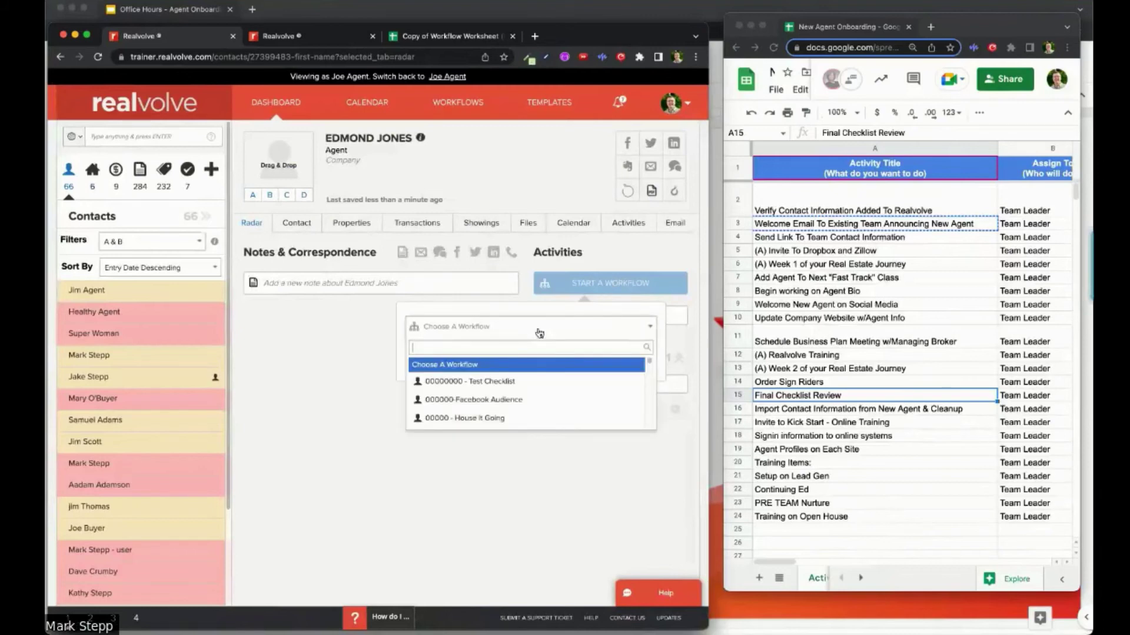
text(new a)
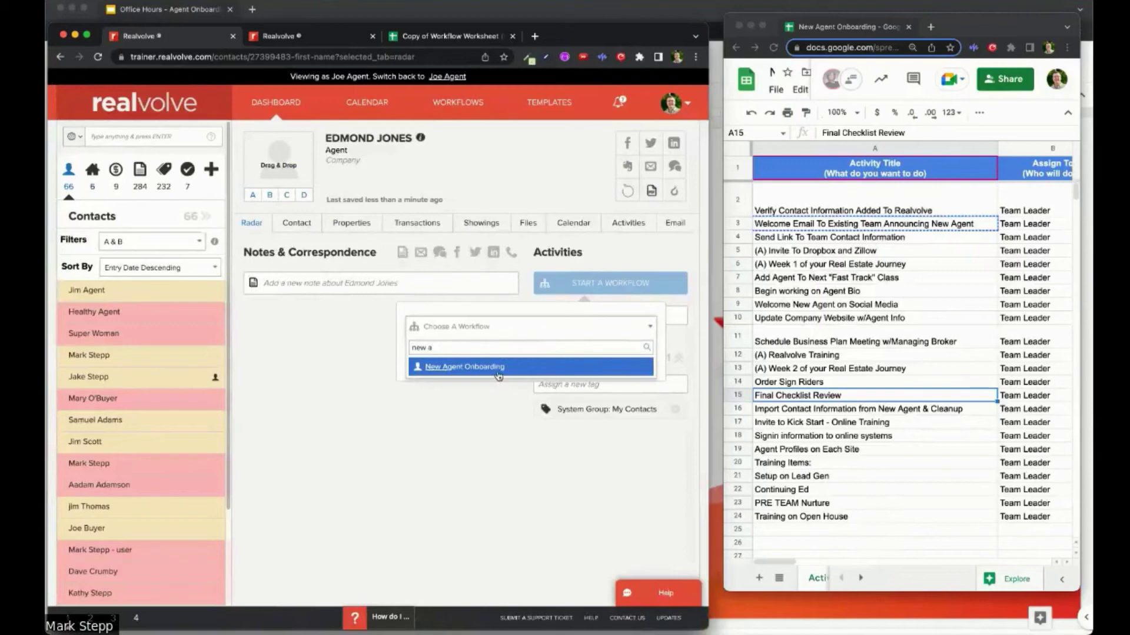
click(498, 376)
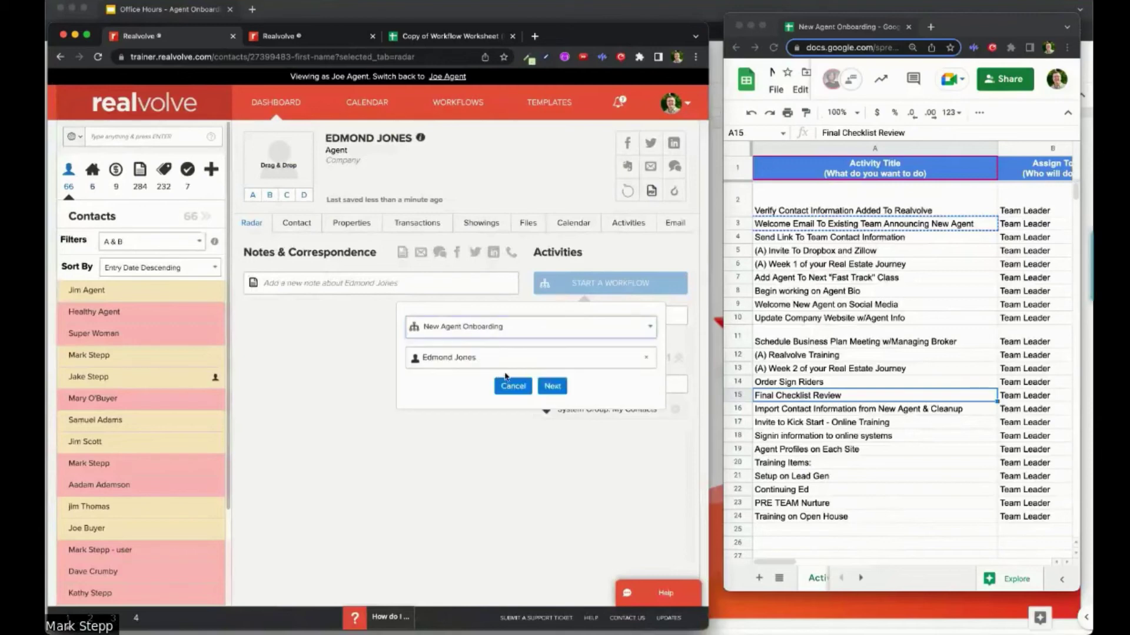
click(551, 396)
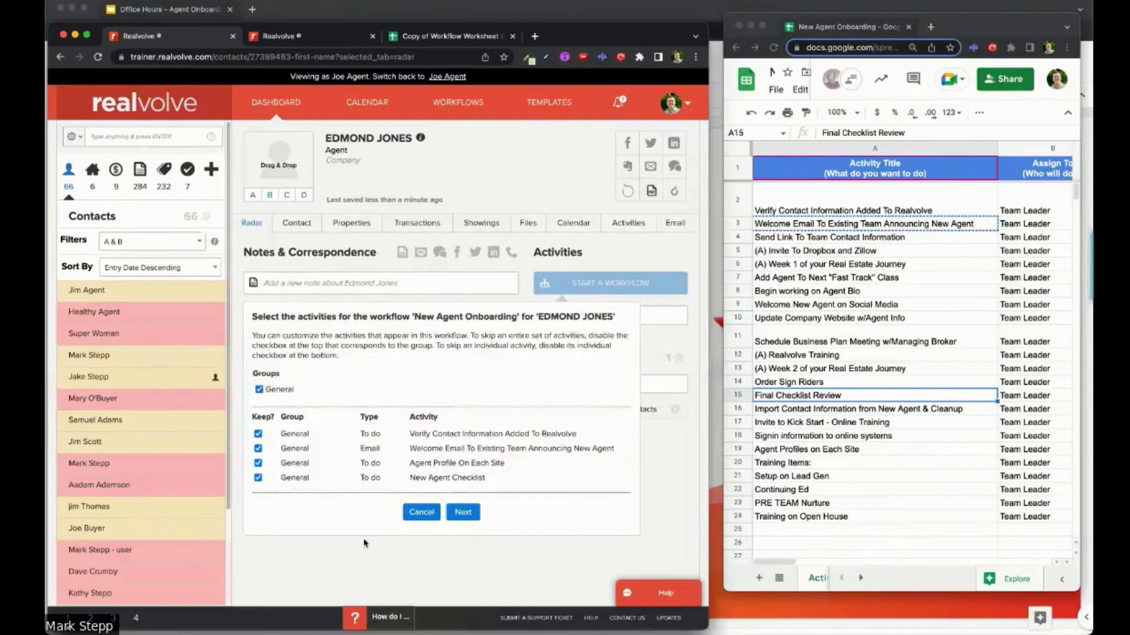
click(463, 513)
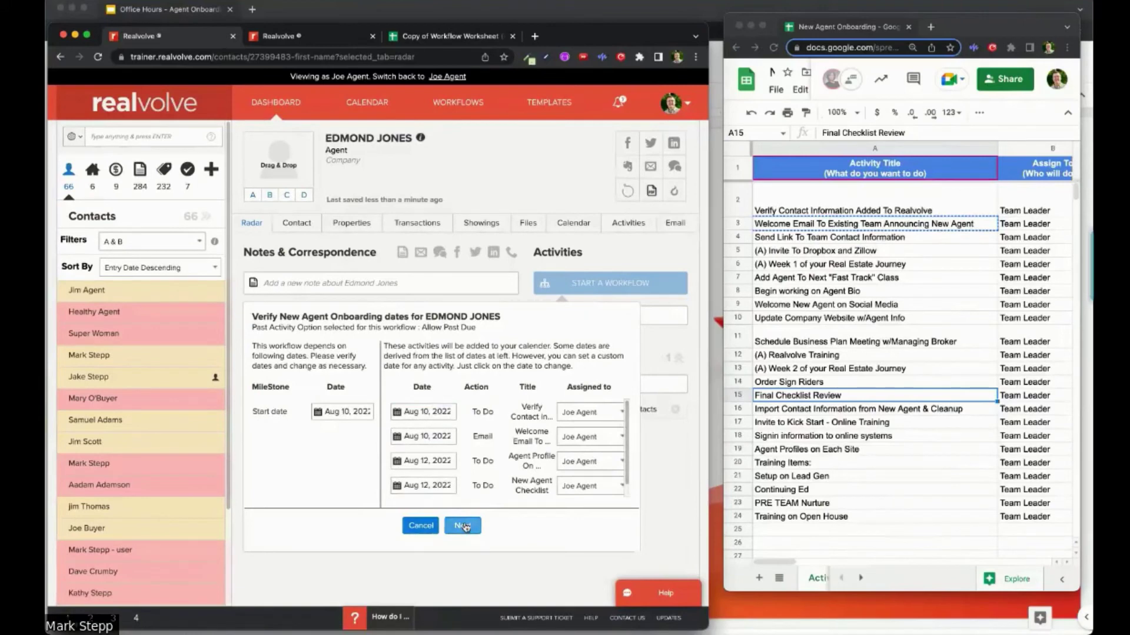
Step: Accept the Aug 10 and Aug 12 dates, acknowledge the tagged-parties caution, and launch the workflow
click(464, 526)
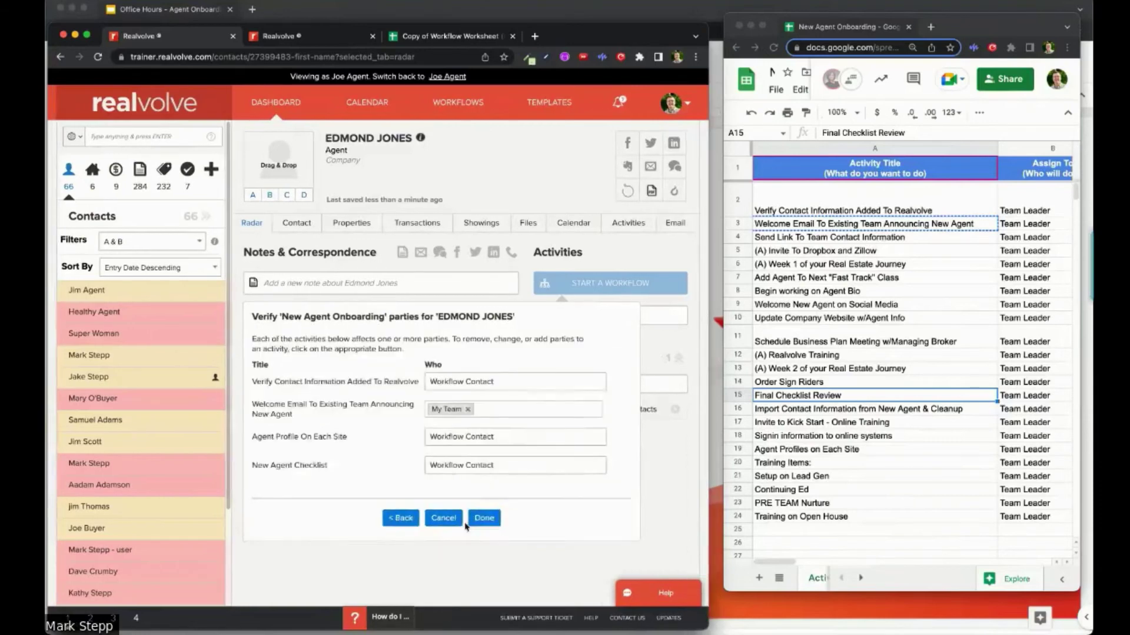
click(469, 521)
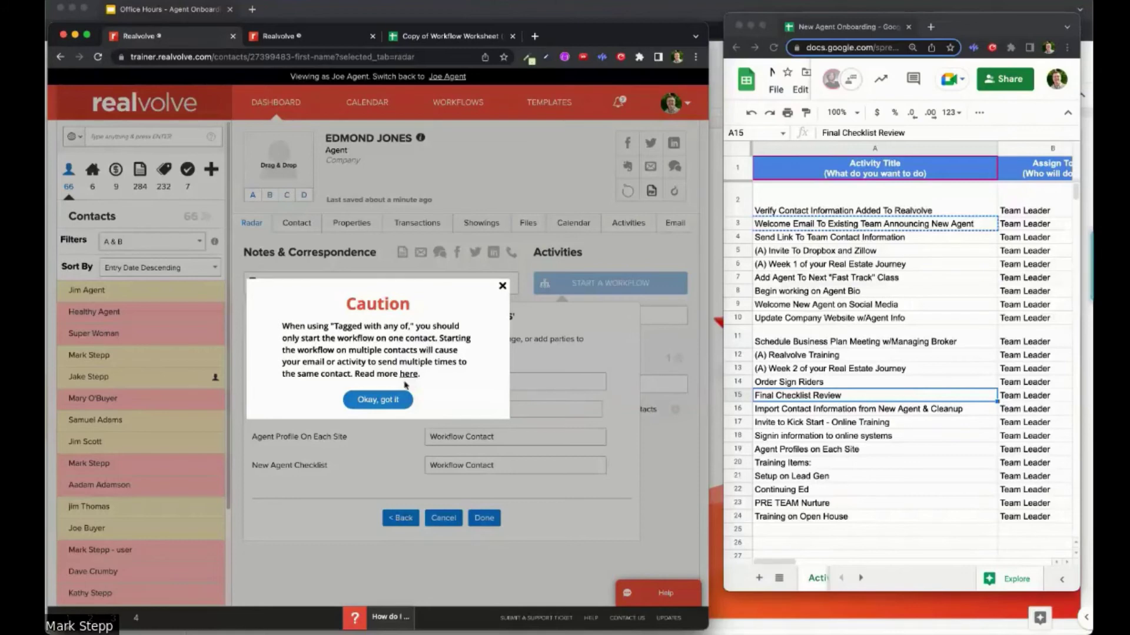
click(389, 401)
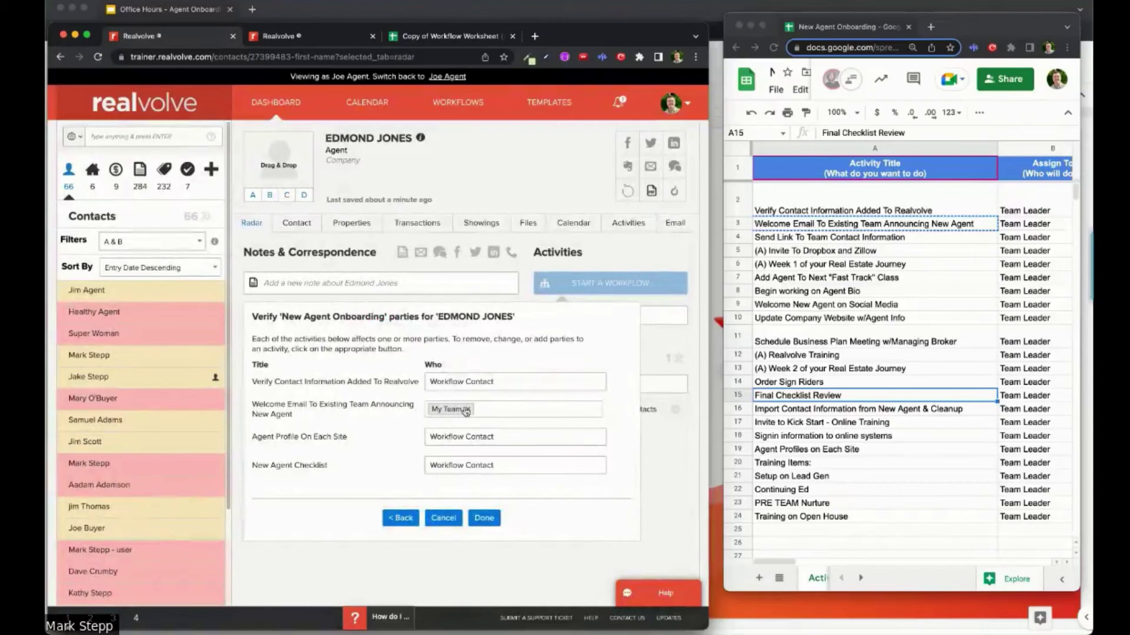
click(484, 519)
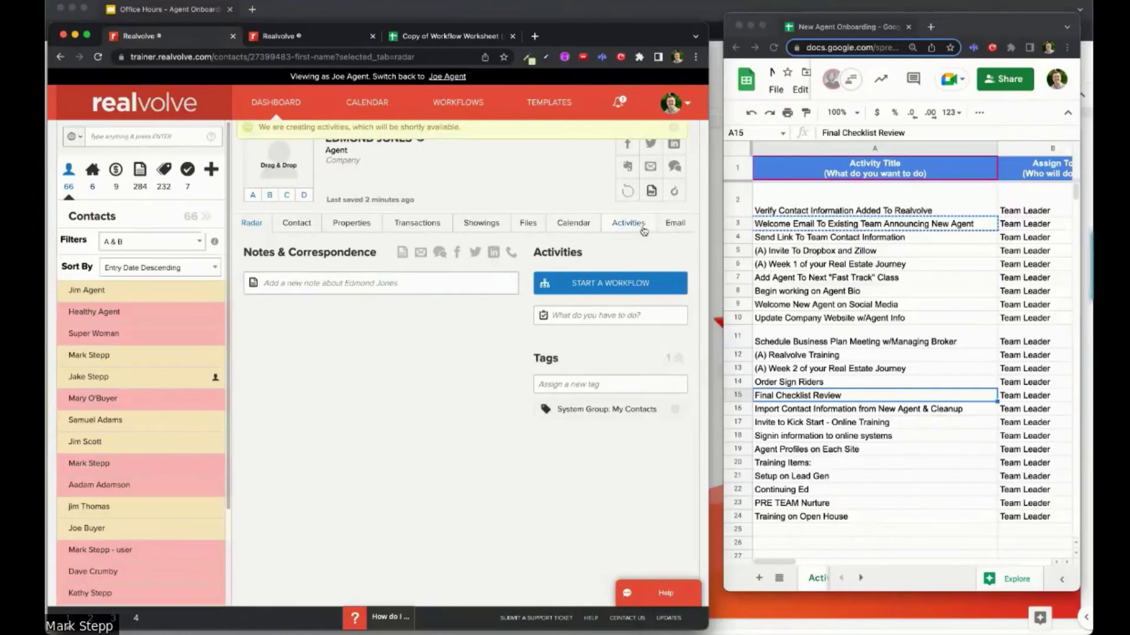
Step: Open the Verify Contact Information to-do and fill in the contact's home mobile and home email
click(639, 226)
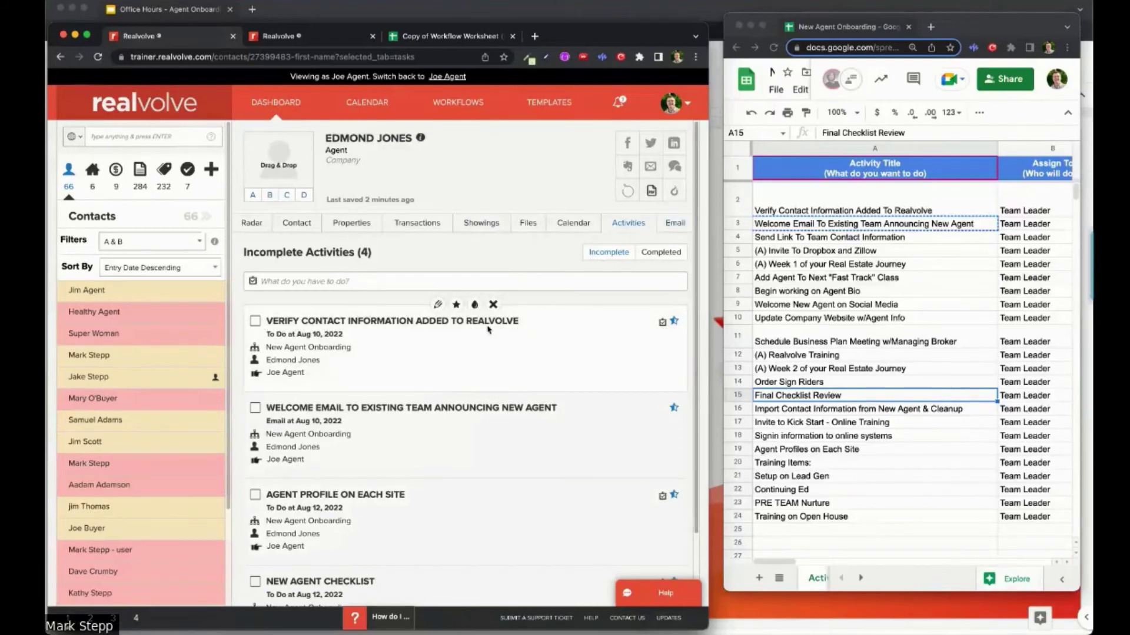
click(258, 323)
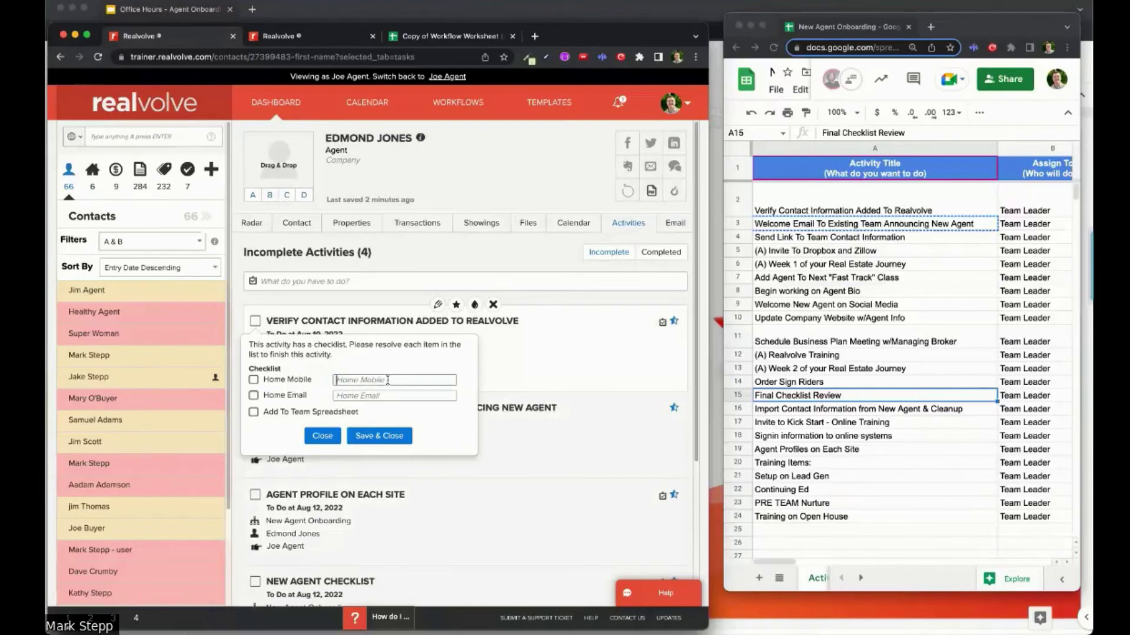
text(555-1212)
click(374, 396)
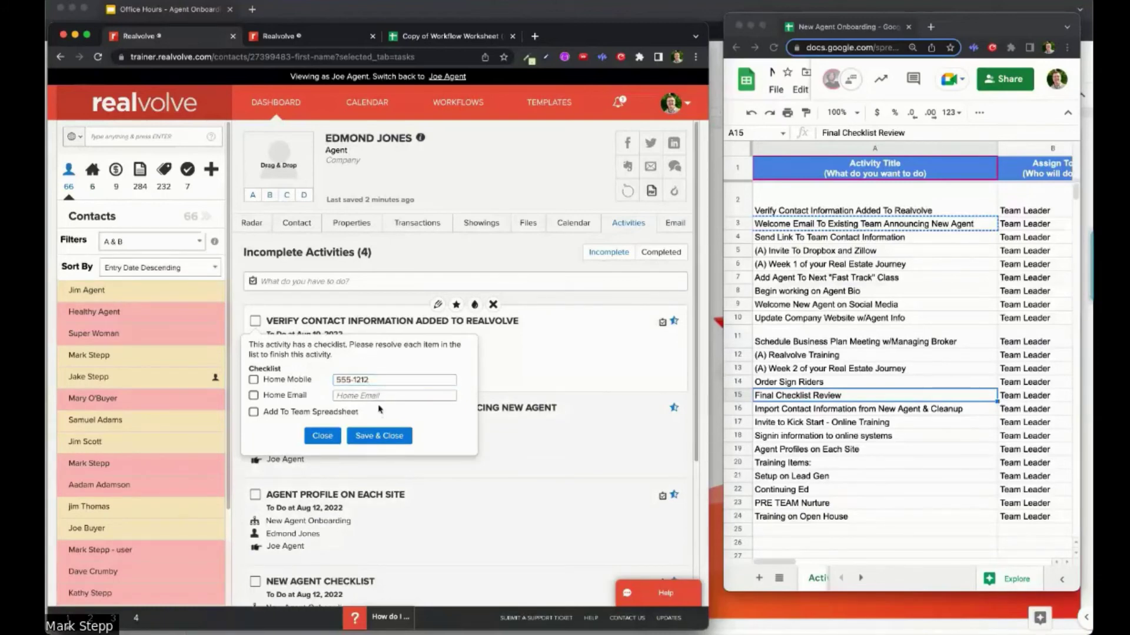
key(super+v)
Step: Tick the mobile, email and team spreadsheet checklist items and save the to-do
click(254, 380)
click(254, 395)
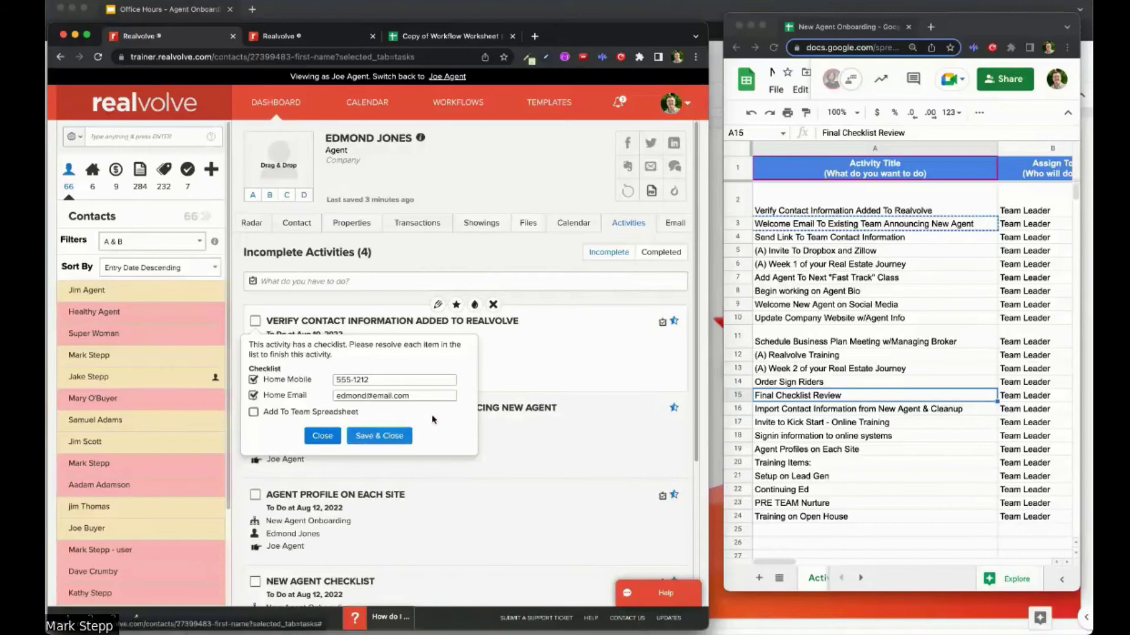
click(392, 438)
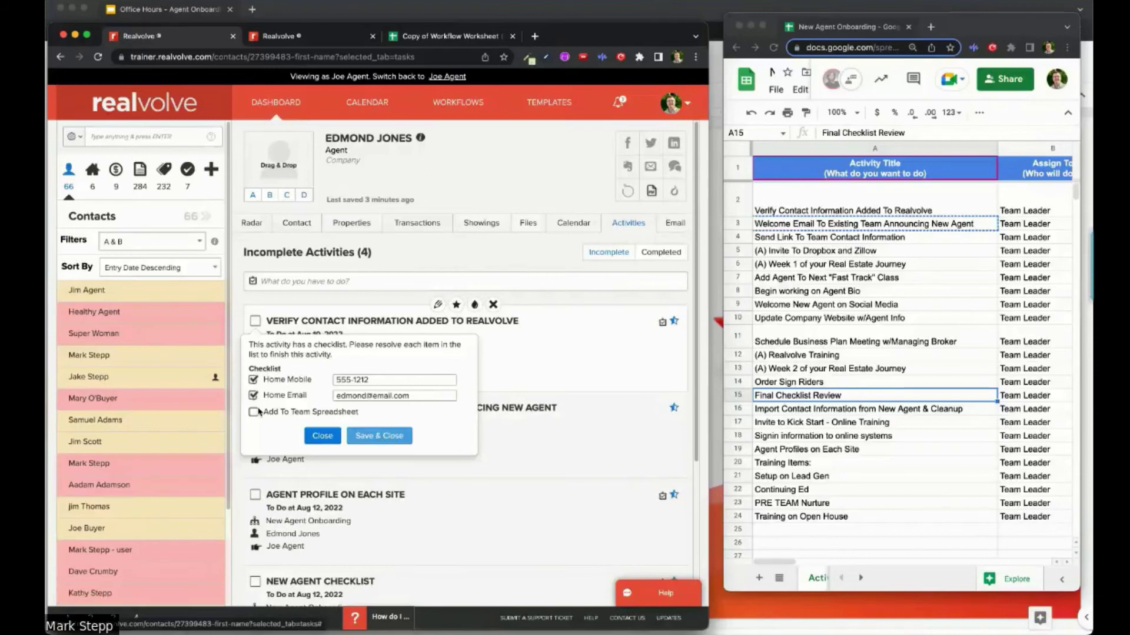
click(384, 439)
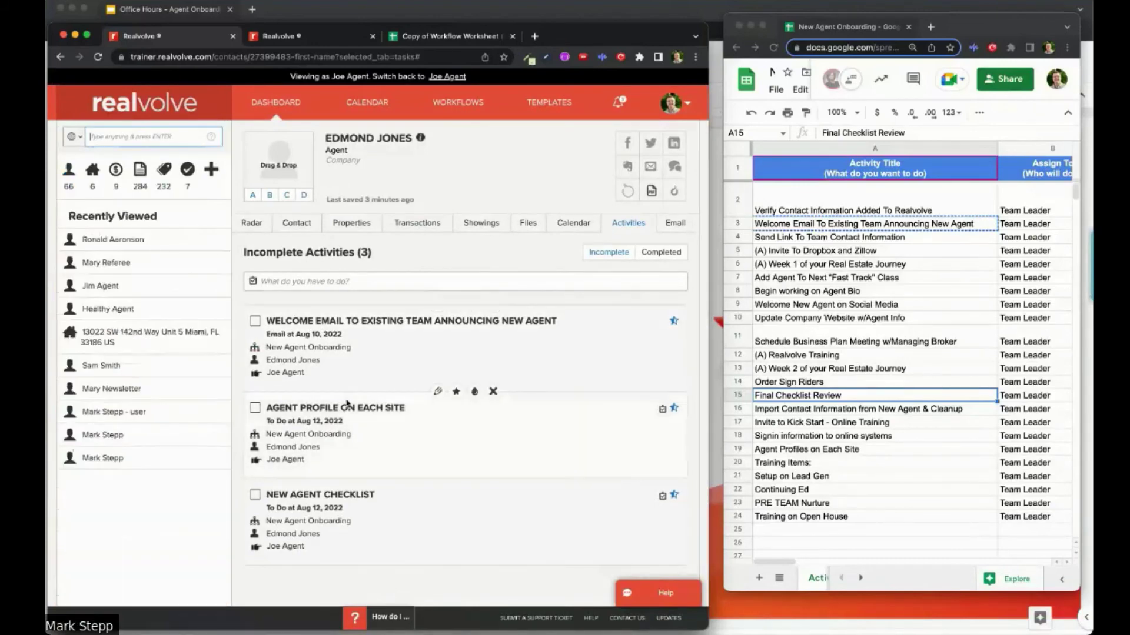
Step: Clear the Welcome Email to-do by choosing Send Announcement and then skipping it
click(256, 326)
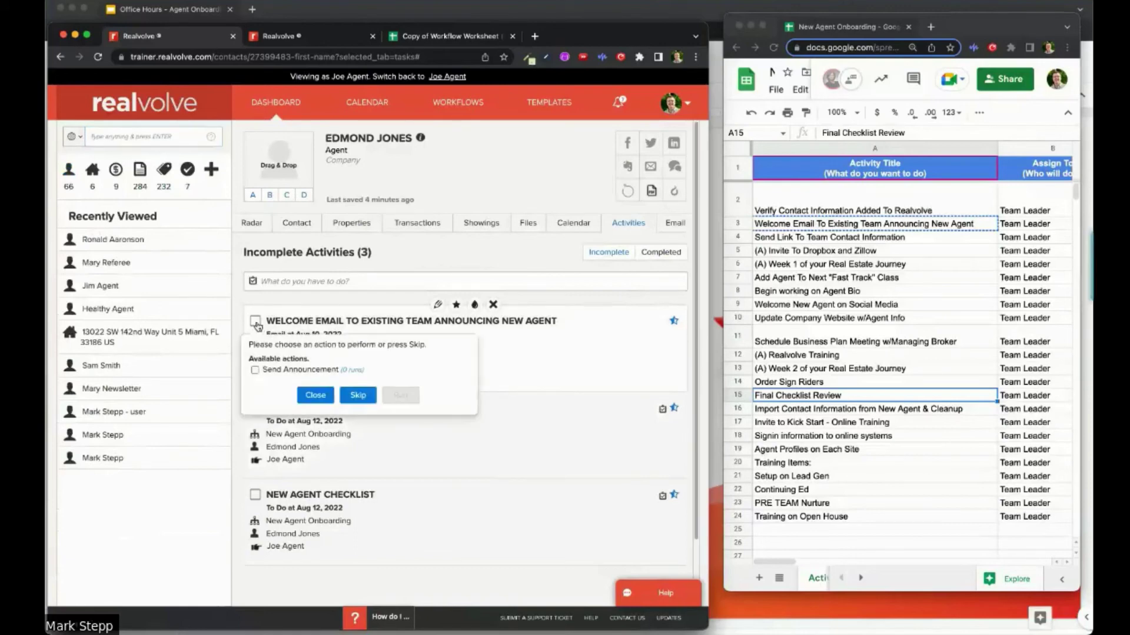
click(256, 371)
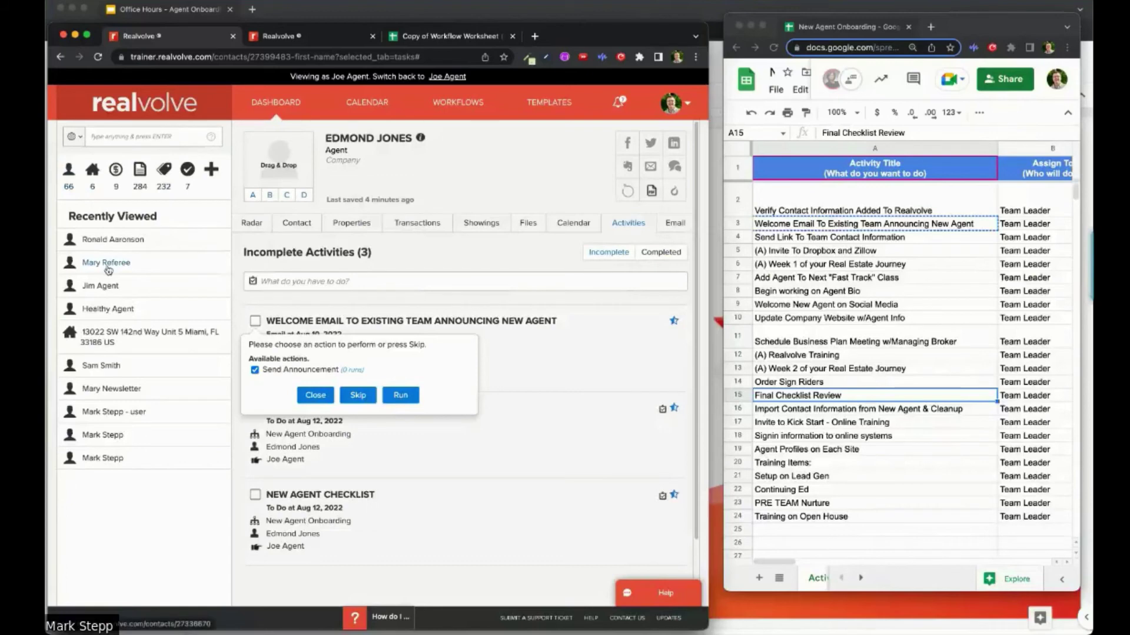
mouse_move(359, 321)
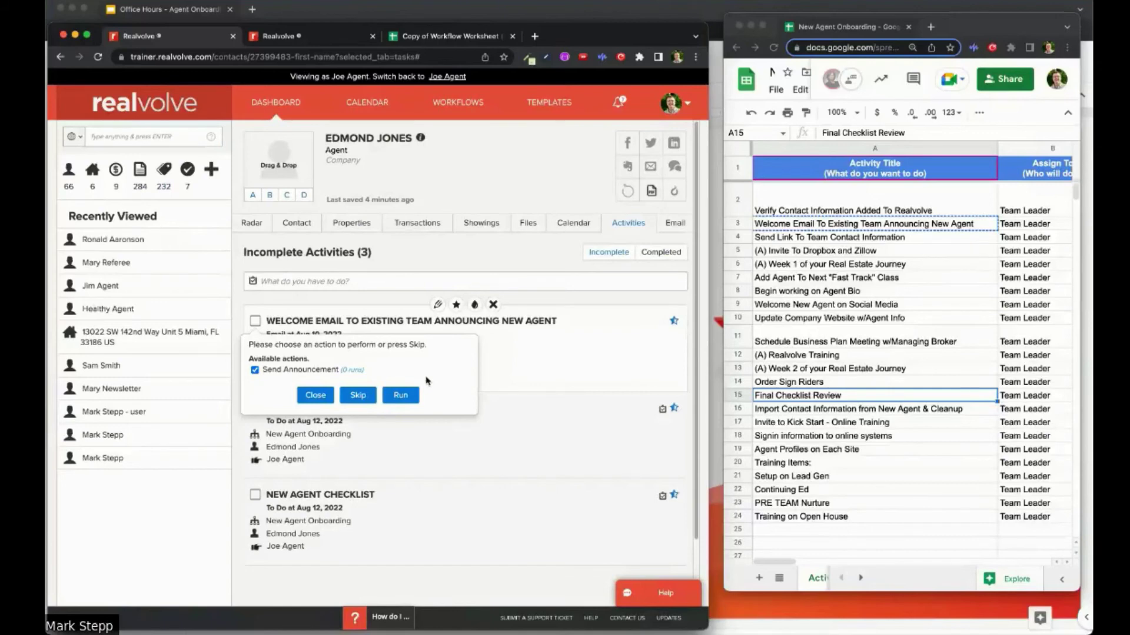
click(358, 397)
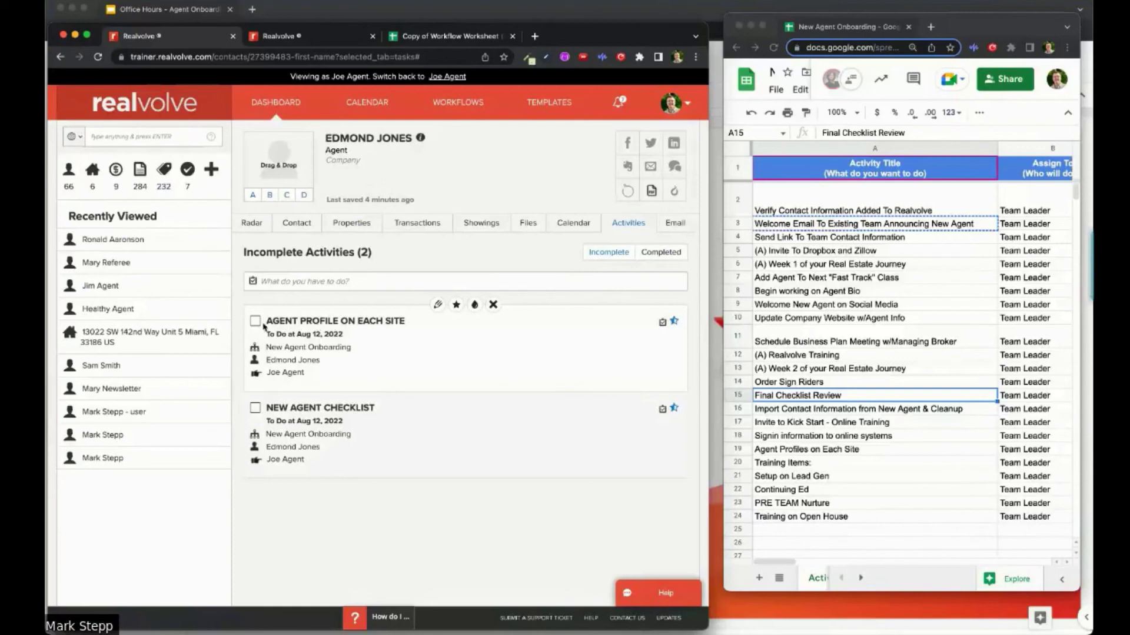
Step: Tick Zillow, Trulia, Realtor.com and Our Website in the Agent Profile checklist and save it
click(255, 322)
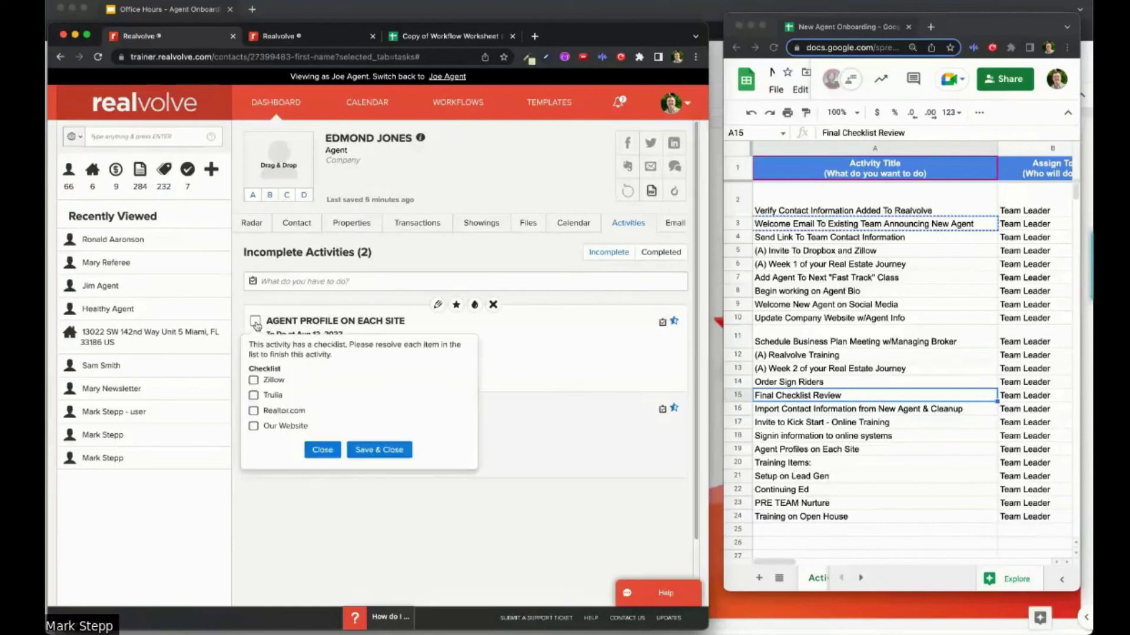
click(255, 381)
click(359, 447)
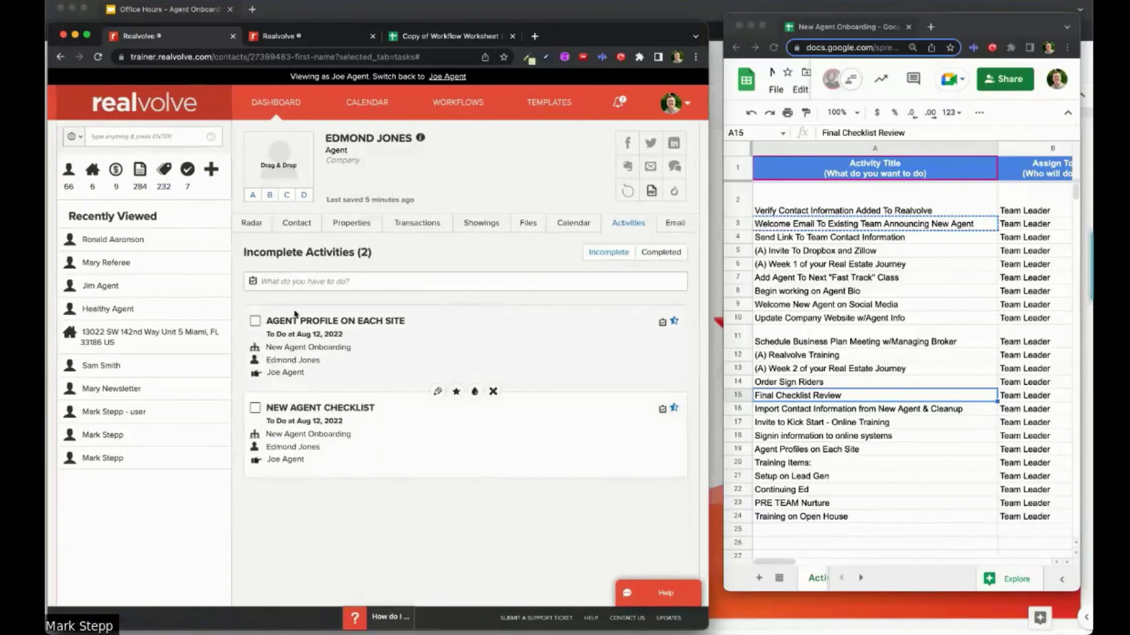
click(256, 321)
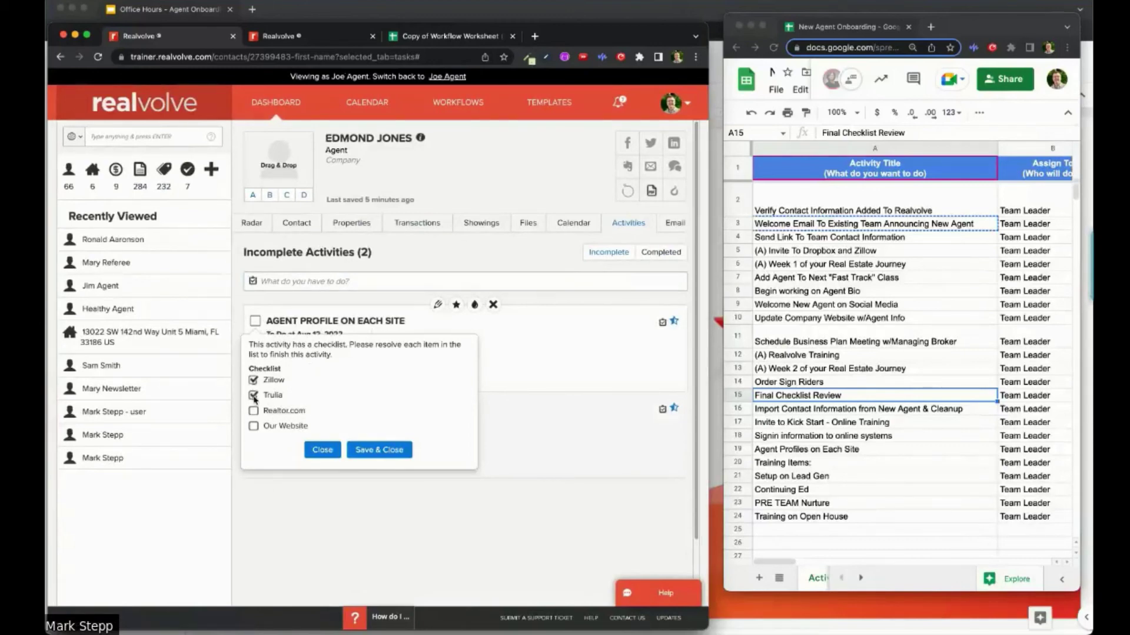
click(254, 427)
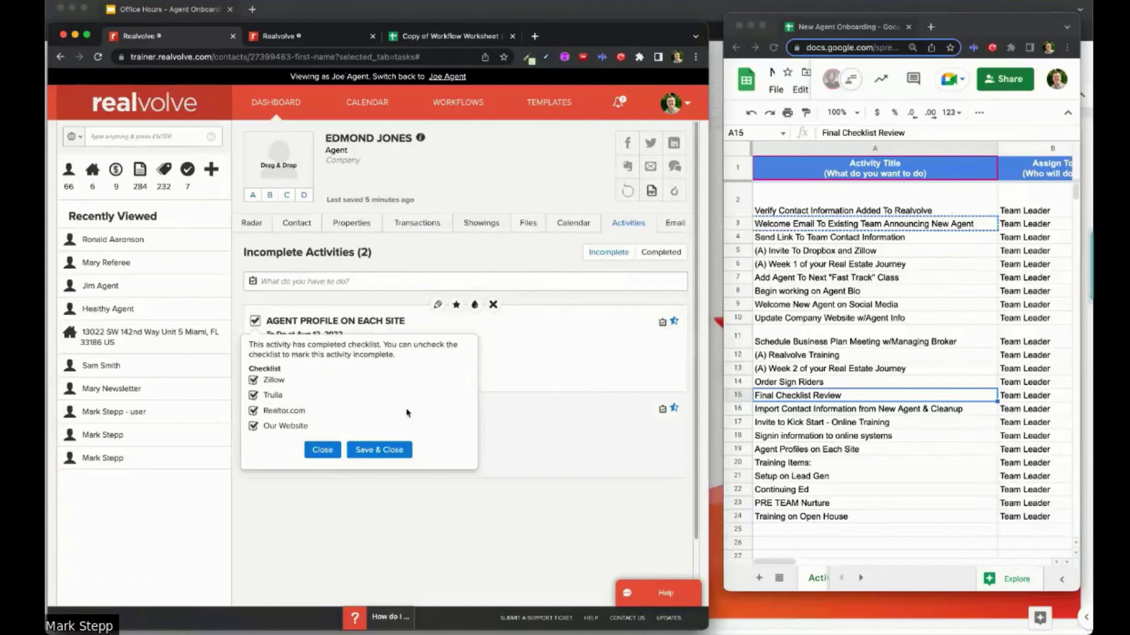
click(377, 451)
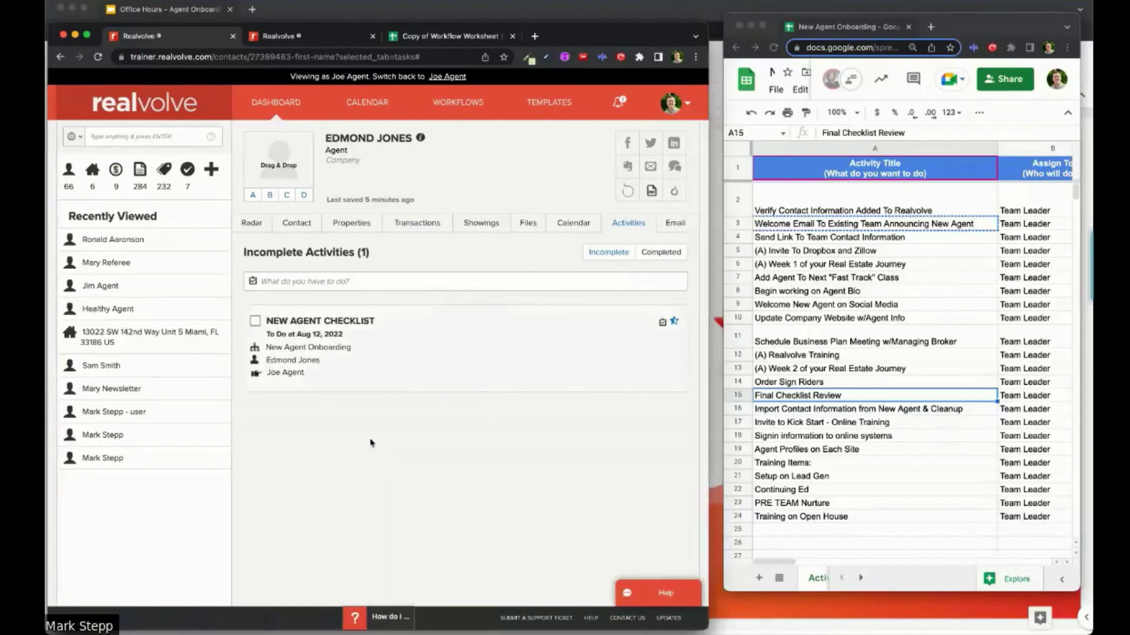
Step: Tick W-9, Realtor License, Driver License and E&O Deck Page in the New Agent Checklist and save
click(256, 322)
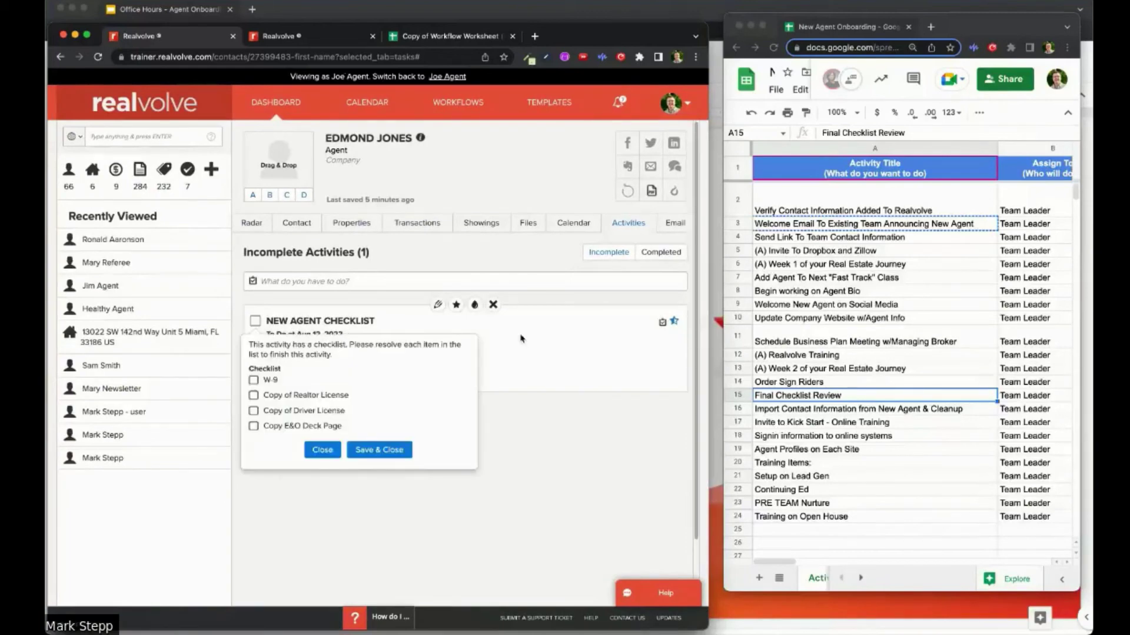
click(254, 381)
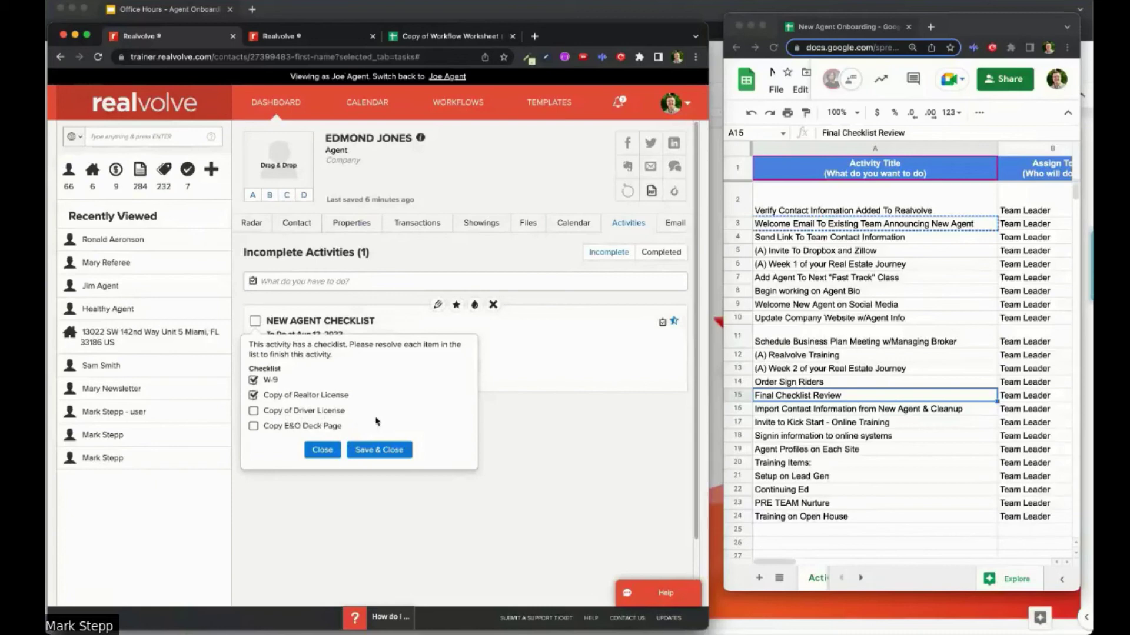
click(253, 411)
click(254, 426)
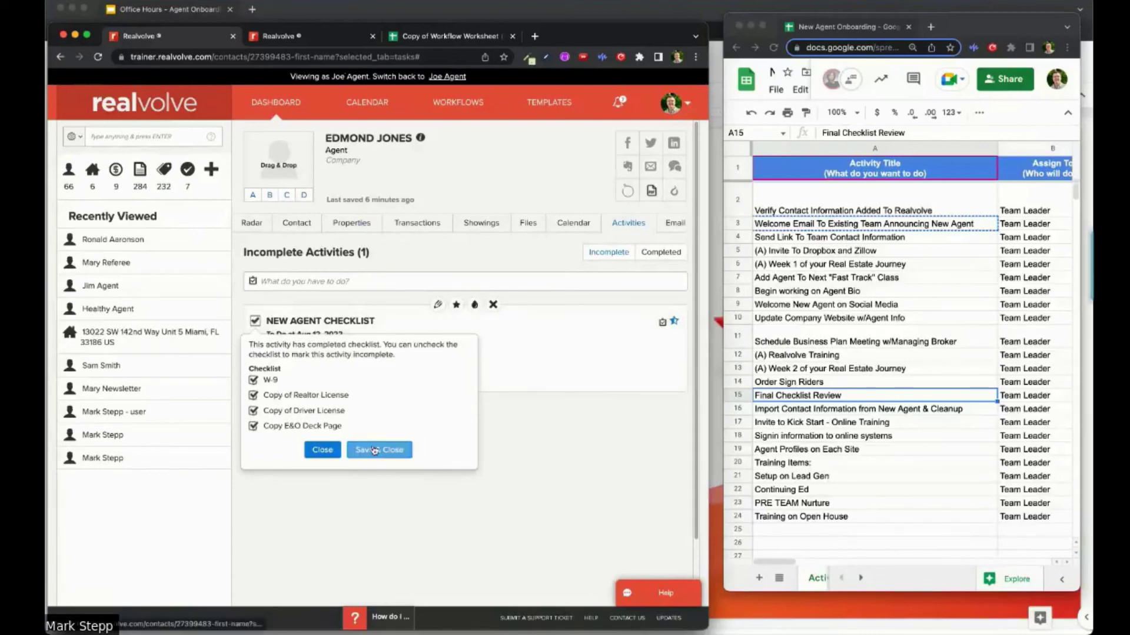
click(378, 450)
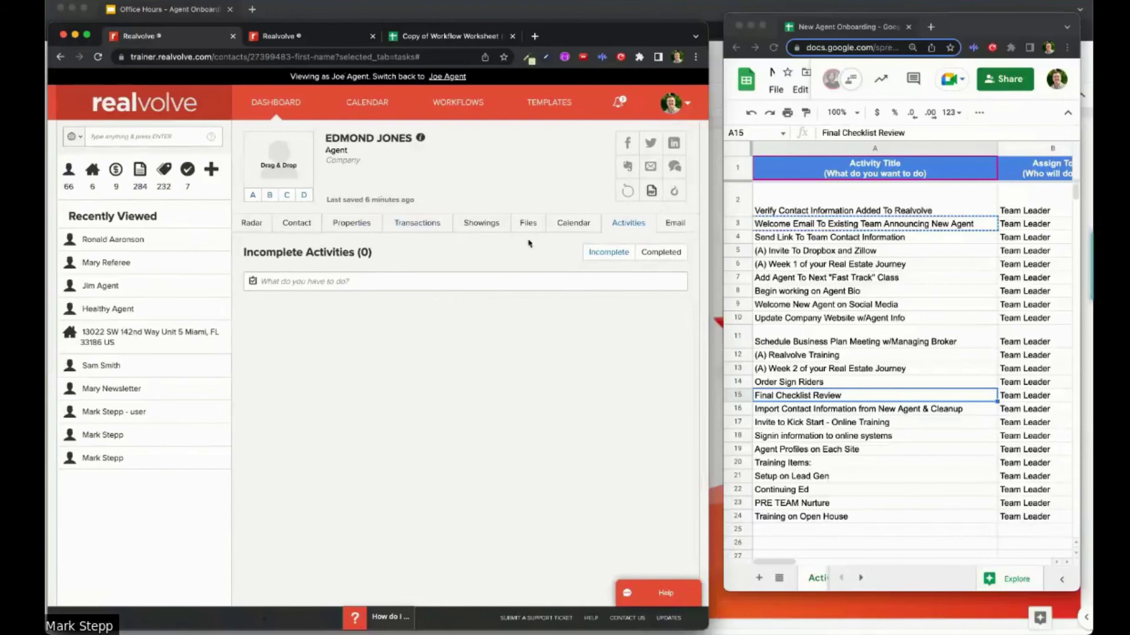
Step: Show the contact's Contact details and put away the Google Sheets onboarding worksheet
click(286, 225)
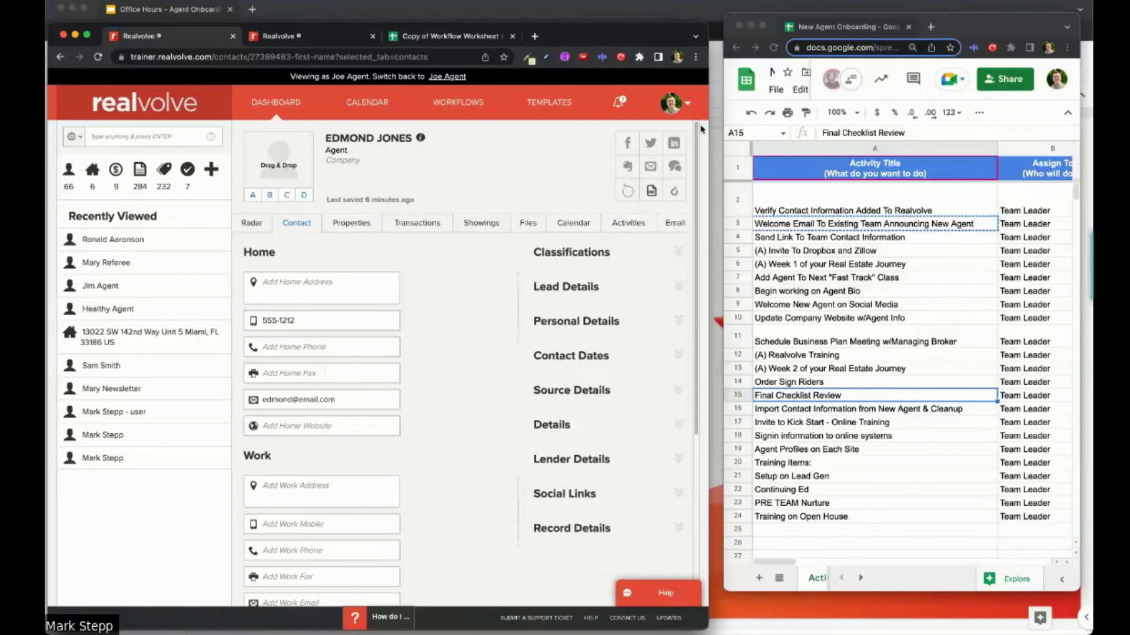
click(970, 30)
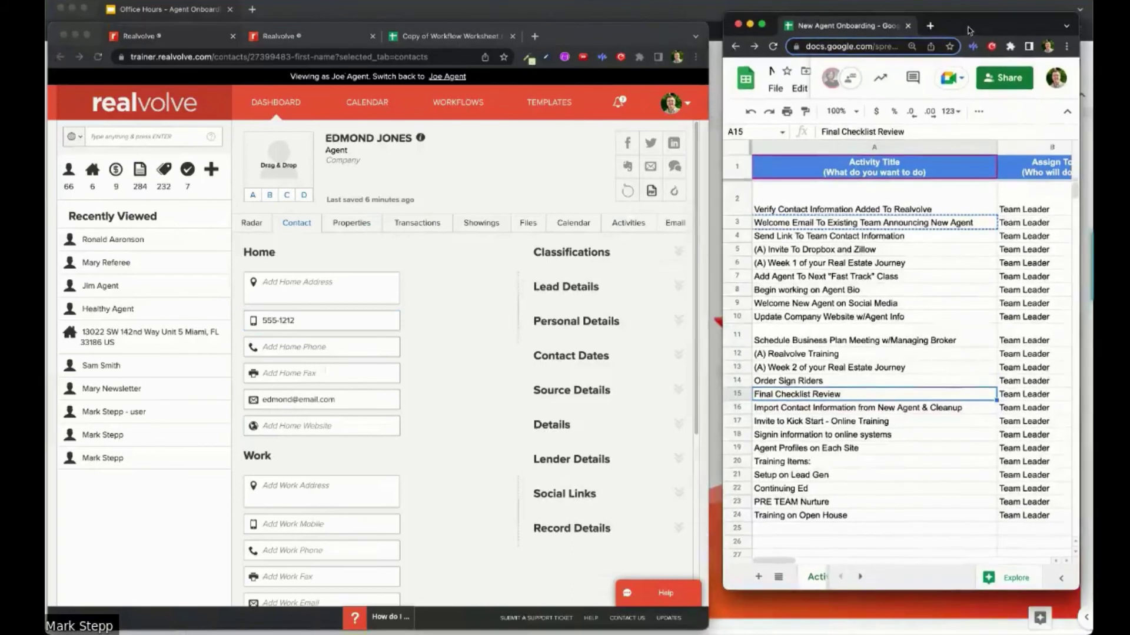
key(super+grave)
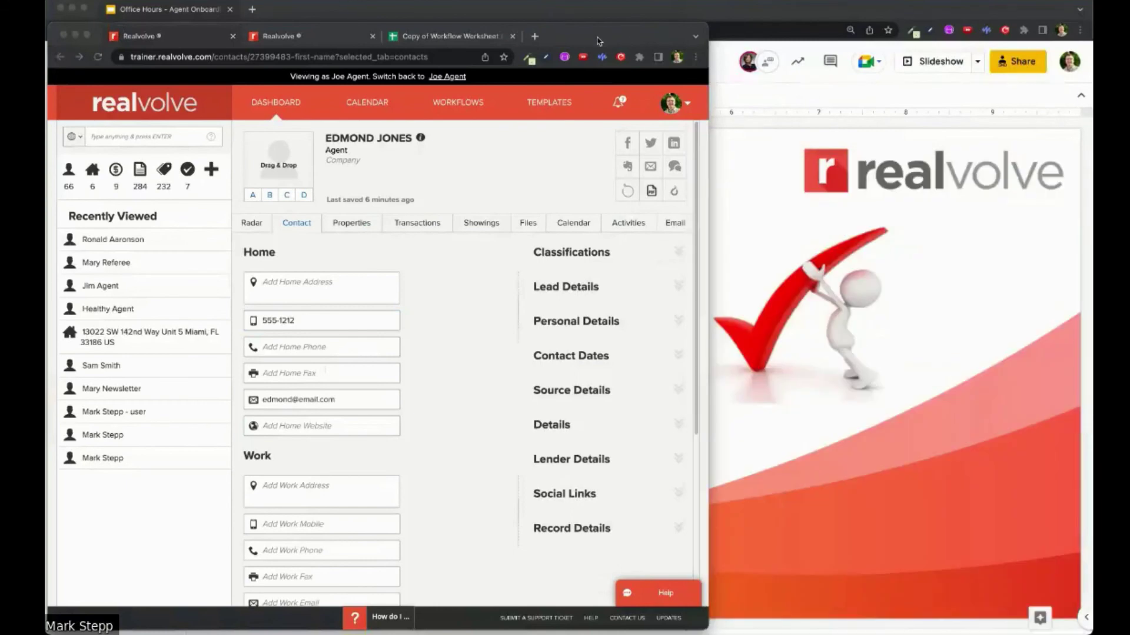
Step: Move the Realvolve window aside and display slide 6, Important Documents, in the onboarding deck
click(663, 40)
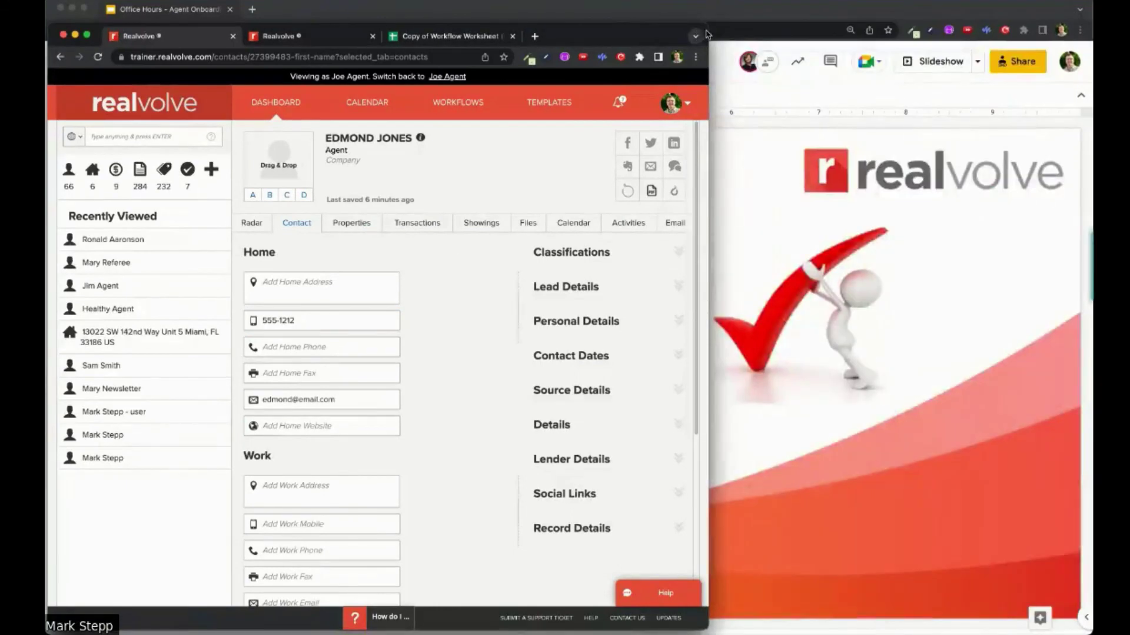
drag(97, 35, 1092, 68)
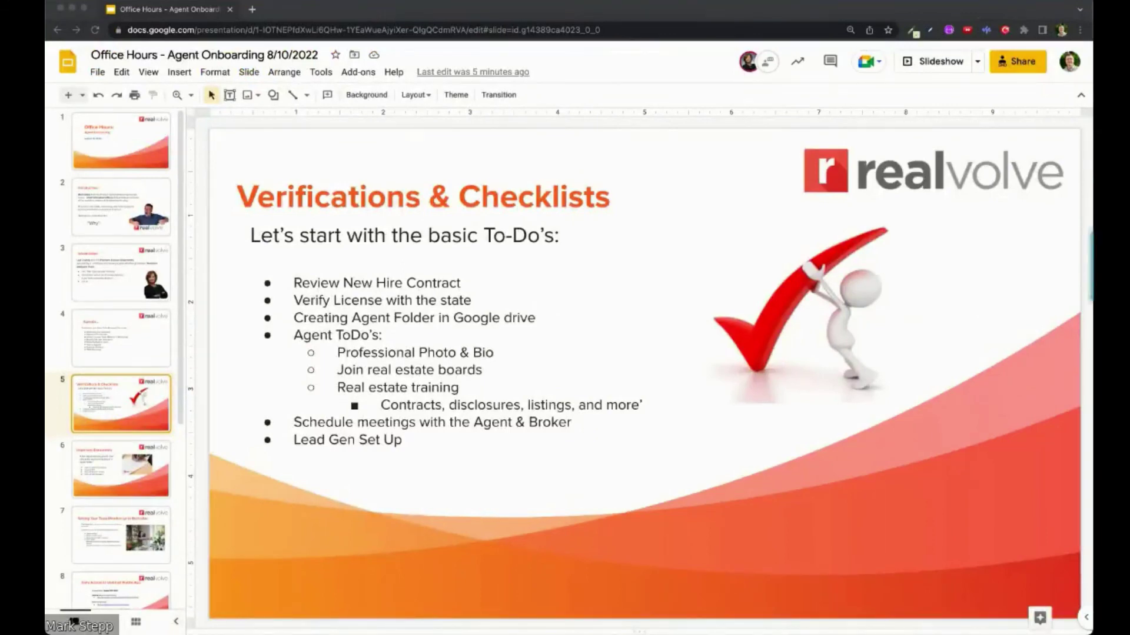
click(87, 477)
click(89, 476)
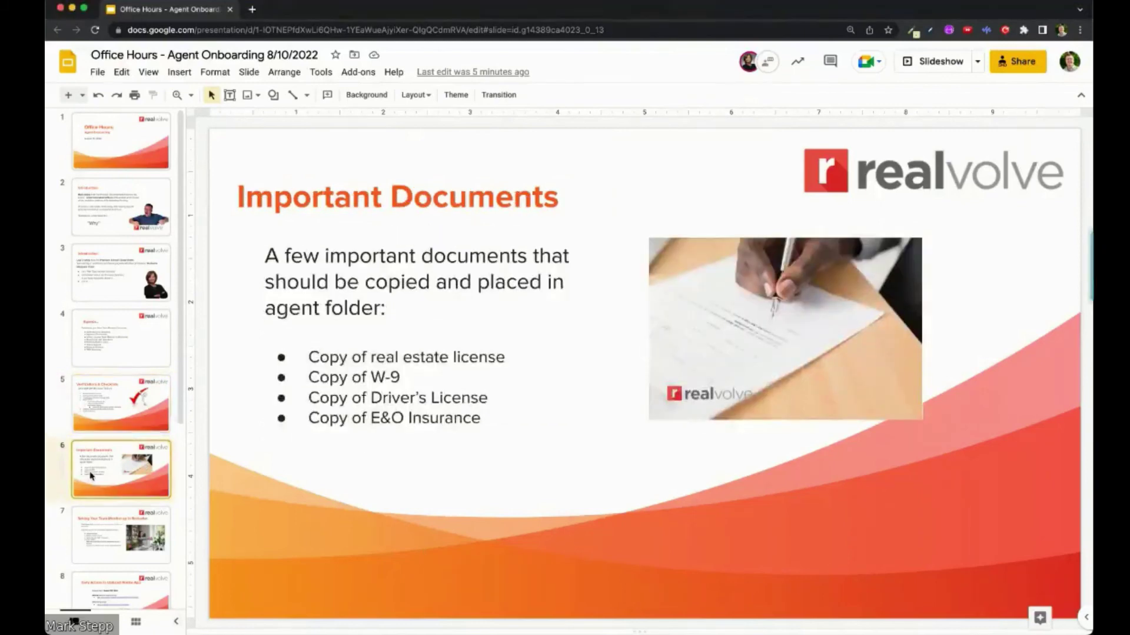
click(139, 514)
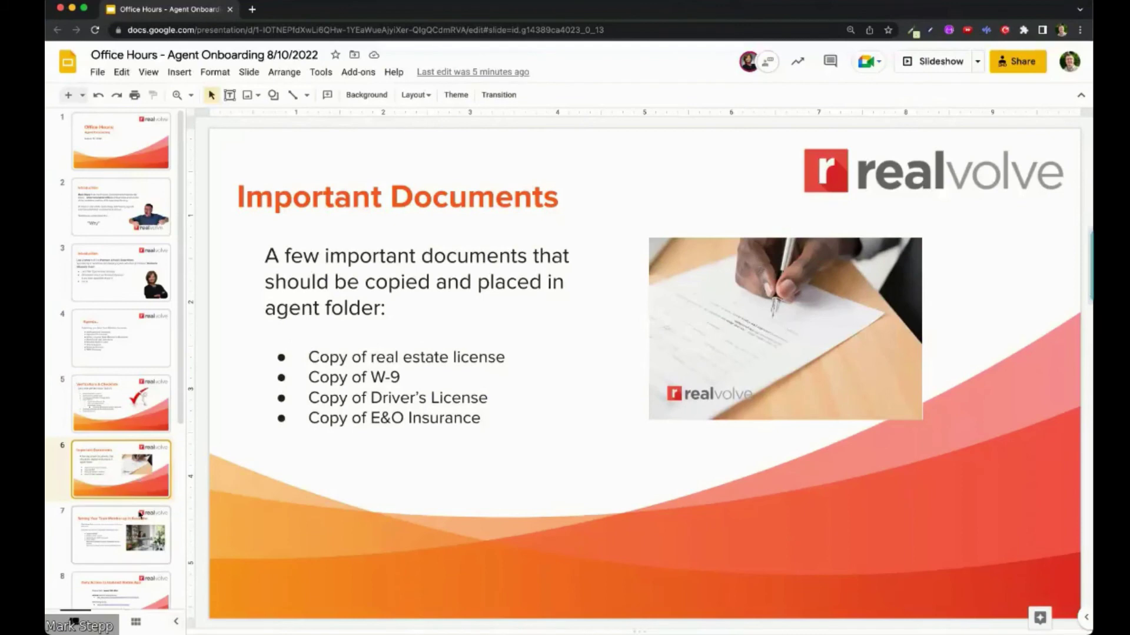